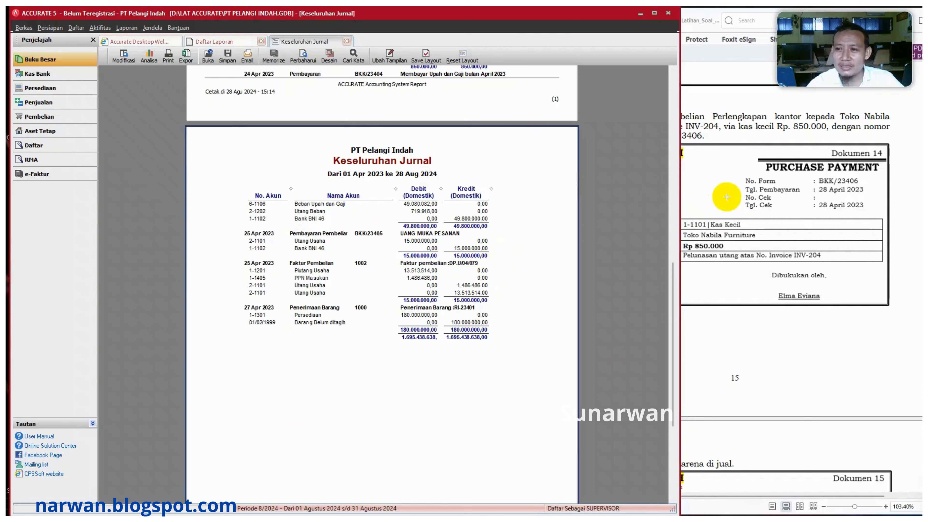
Copy the phrase "hutang pembelian Perlengkapan kanto" from the 28 April 2023 transaction in the exercise document.
left_click(727, 197)
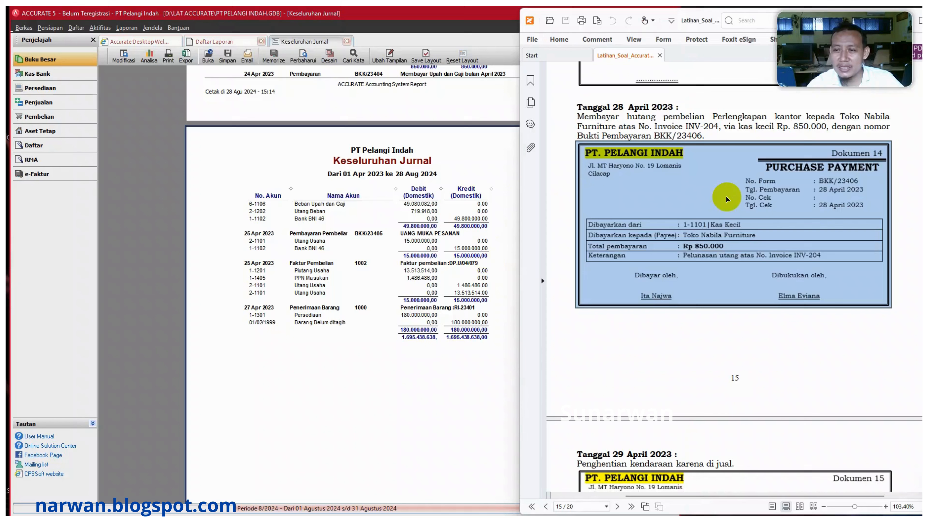
scroll(725, 241, "up", 4)
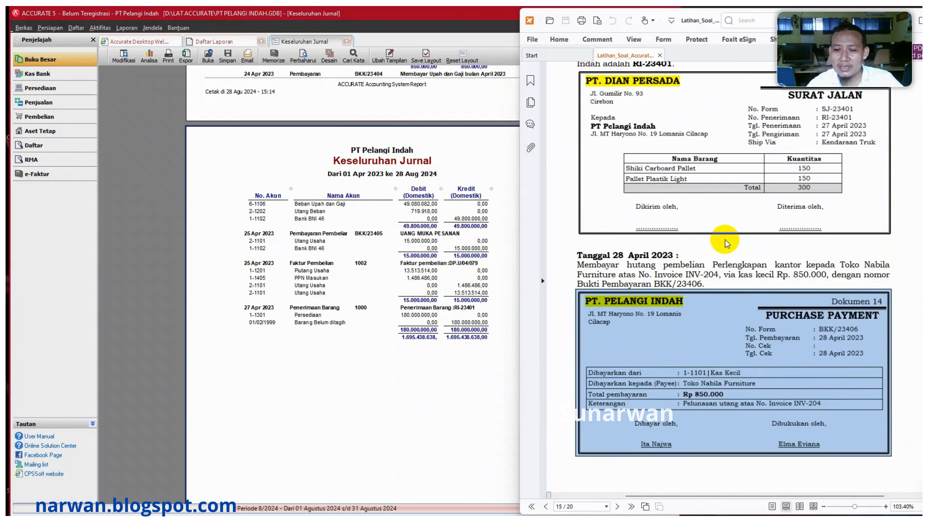
scroll(726, 242, "down", 2)
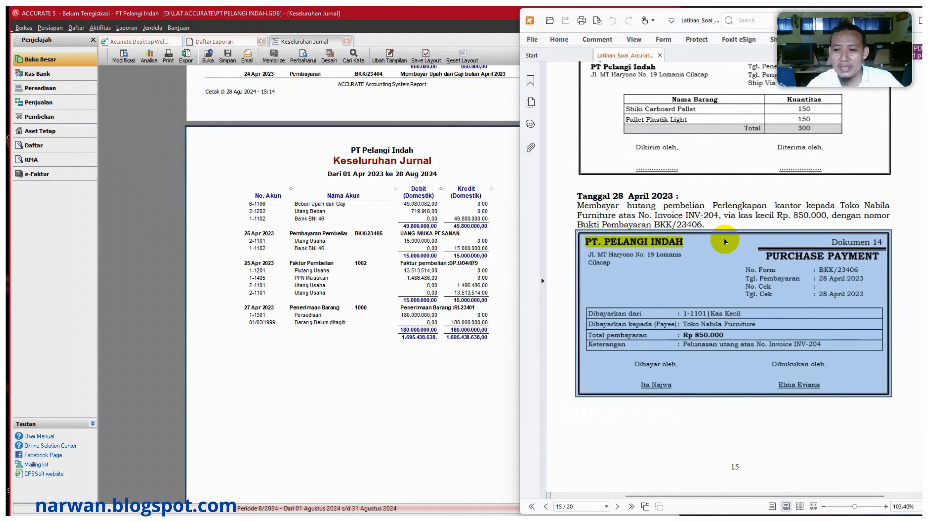
scroll(725, 241, "up", 5)
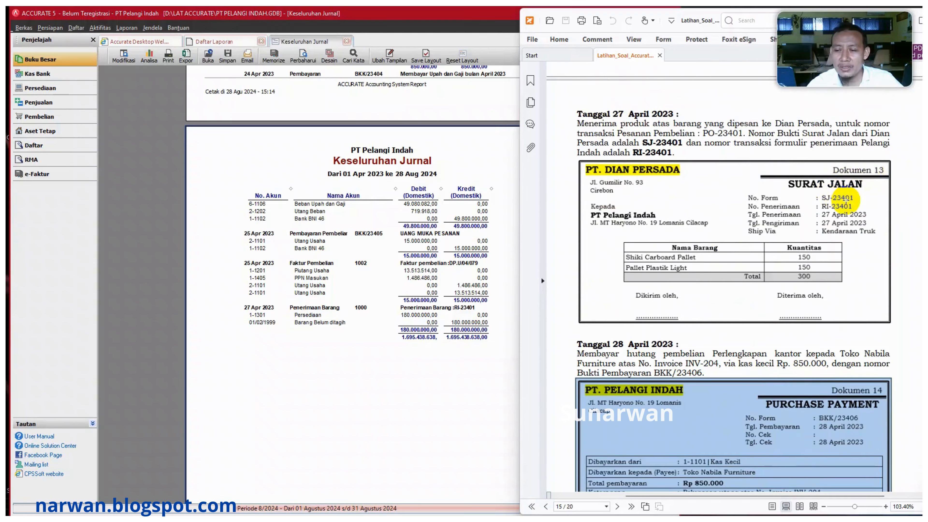
scroll(846, 200, "down", 6)
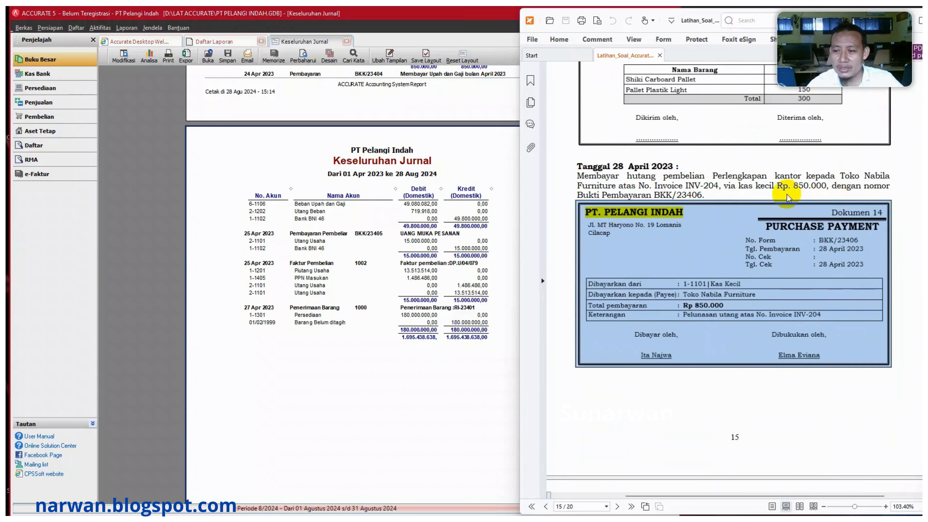
left_click(622, 422)
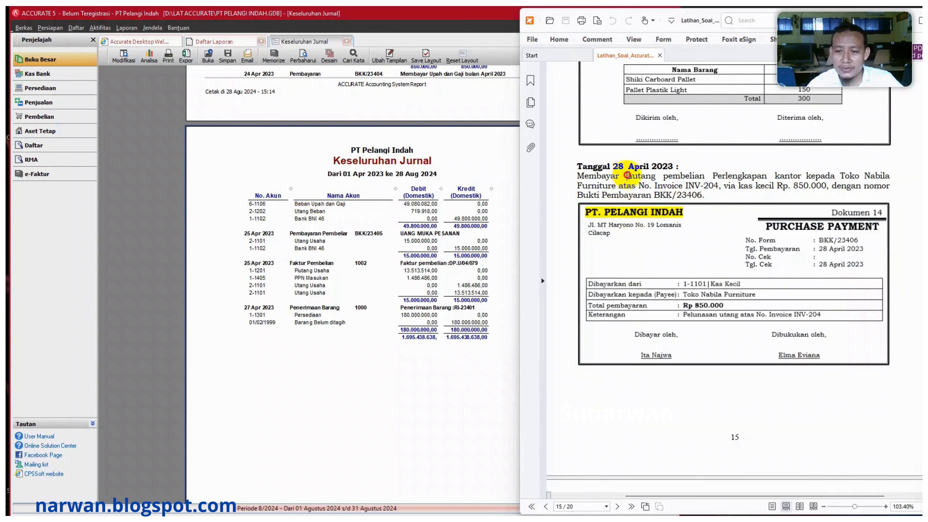
left_click_drag(627, 176, 801, 176)
key("ctrl+c")
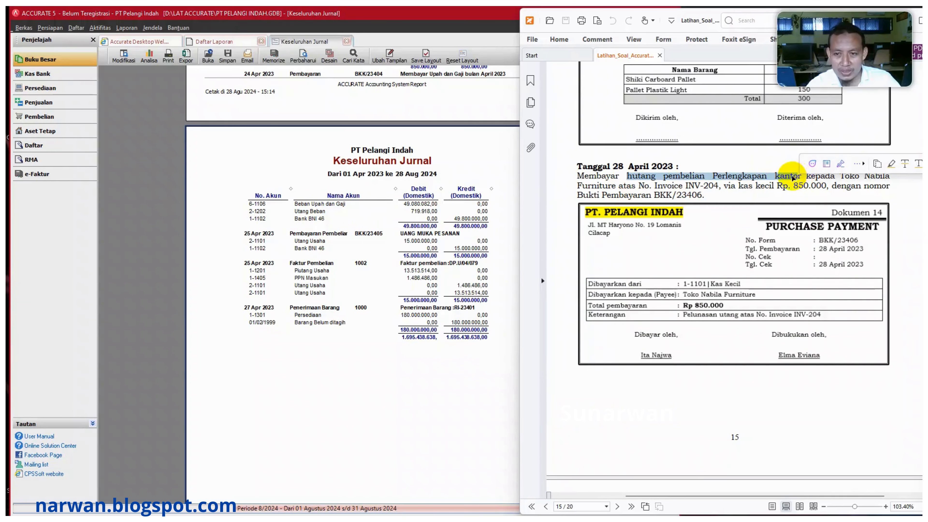
Start a new purchase payment in ACCURATE 5 with TOKO NABILA FURNITURE as the vendor.
scroll(718, 193, "up", 2)
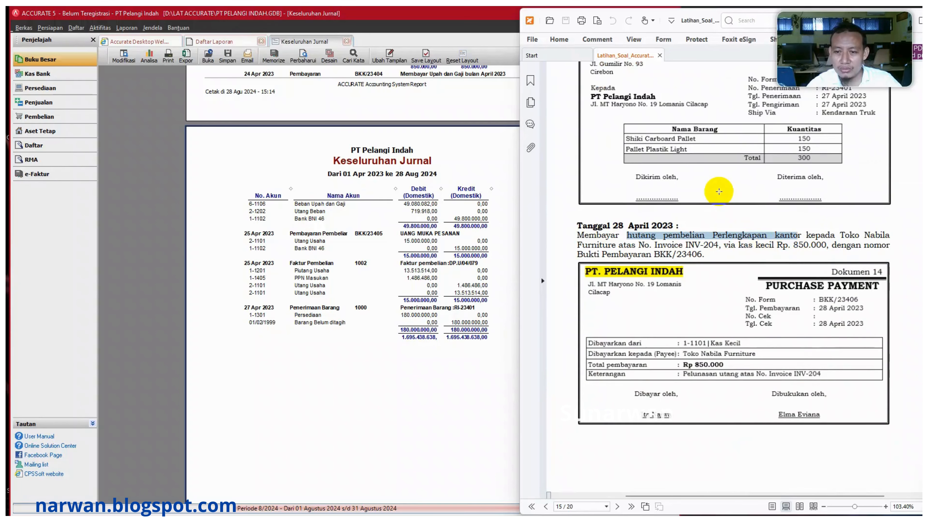
scroll(717, 191, "up", 2)
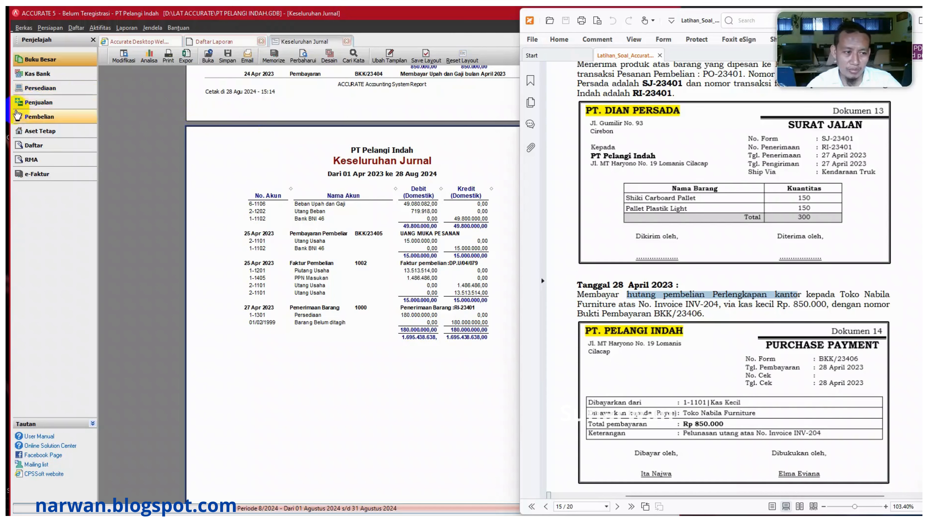
left_click(17, 115)
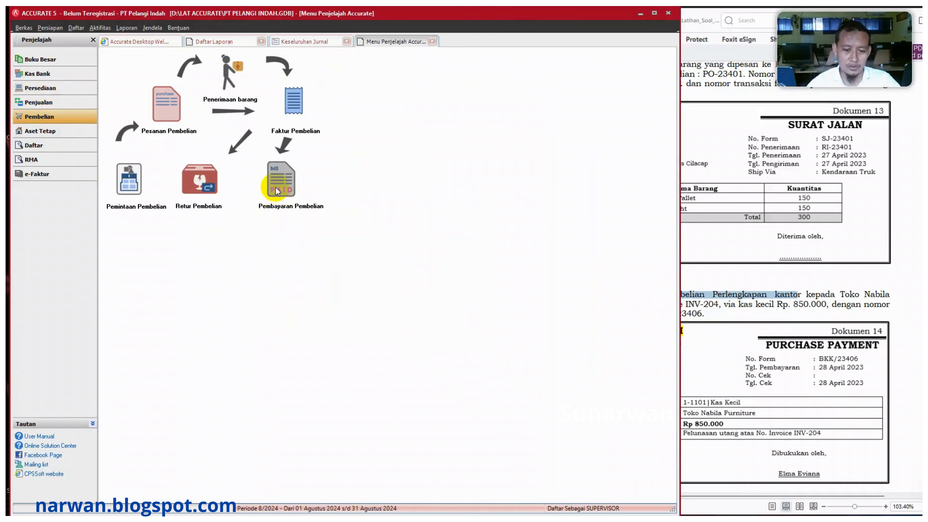
left_click(275, 186)
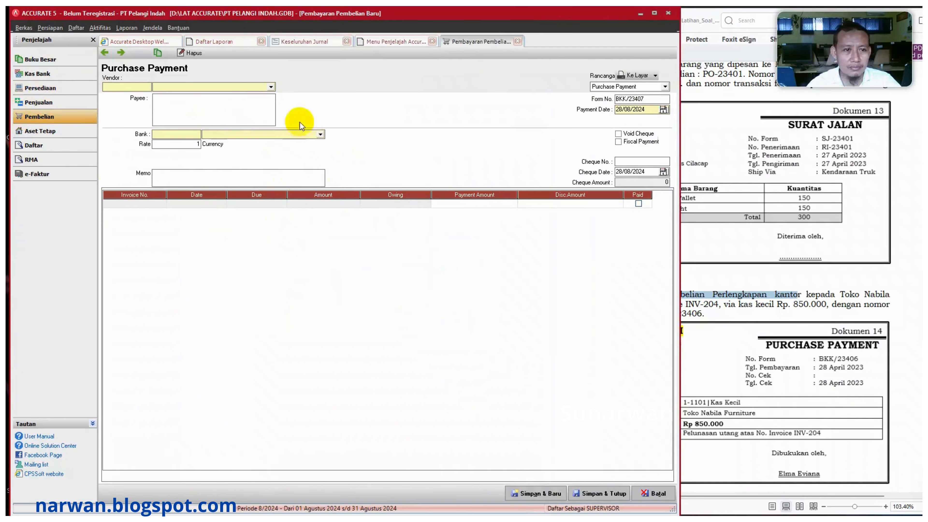
left_click(271, 87)
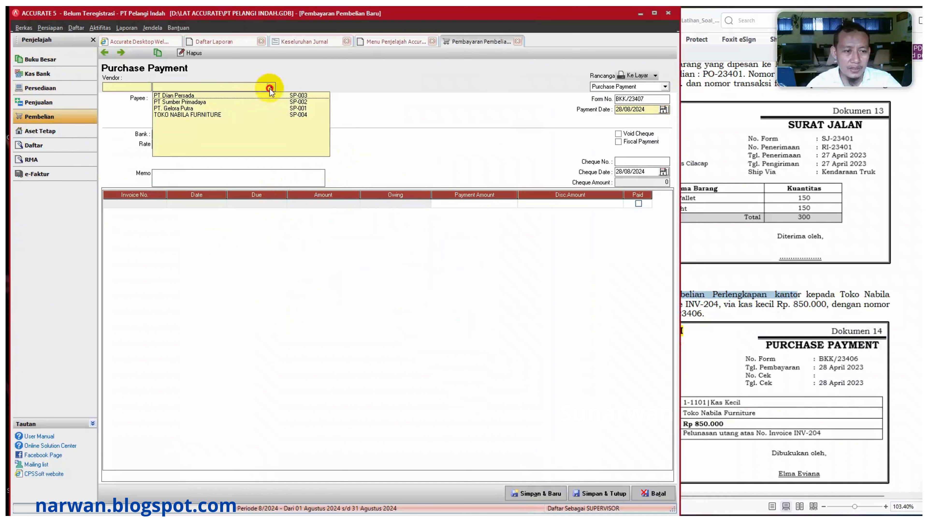
left_click(200, 115)
Change the payment's form number to BKK/2340 and paste the copied phrase as its memo.
left_click(644, 100)
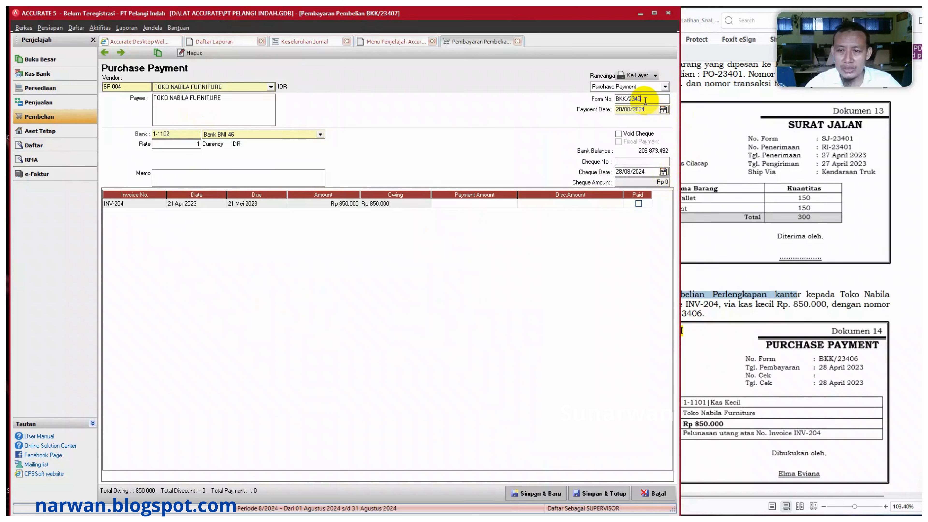
key("ctrl+v")
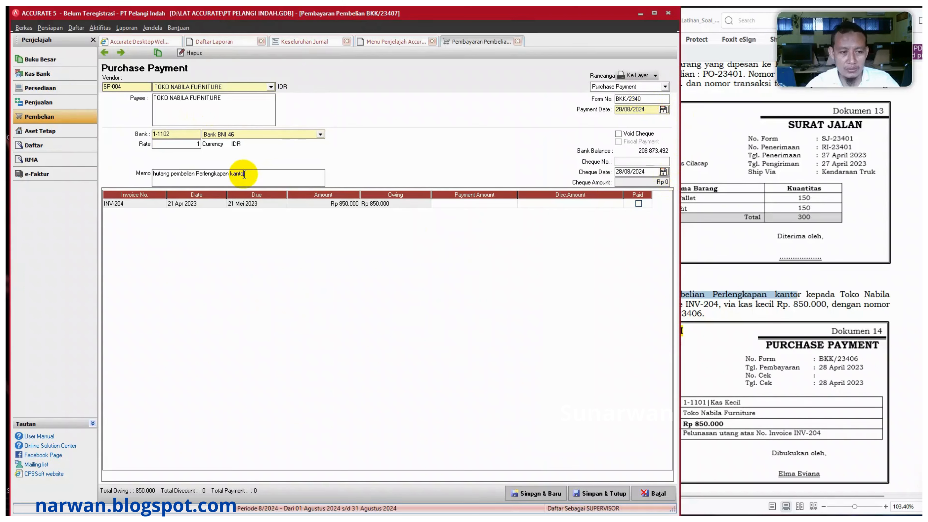
Set both the payment date and the cheque date to 28/04/2023.
left_click_drag(648, 109, 584, 105)
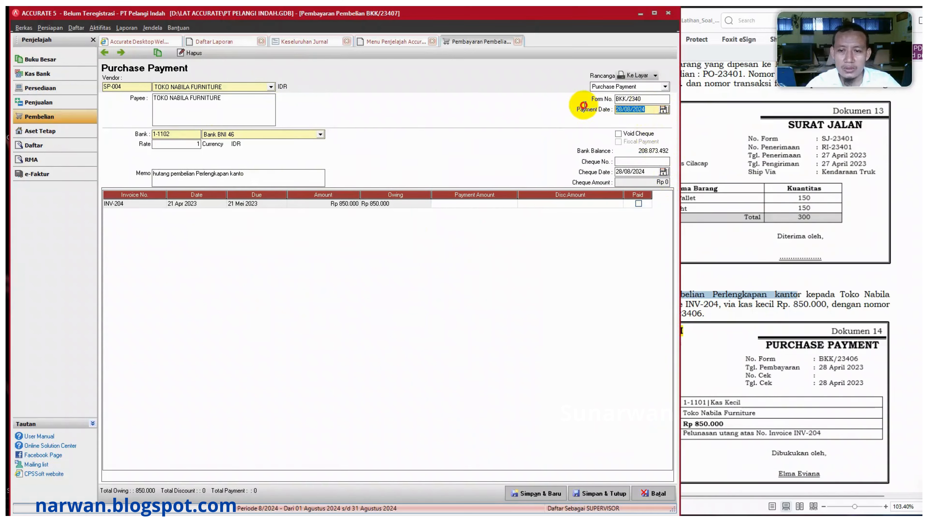
type("2")
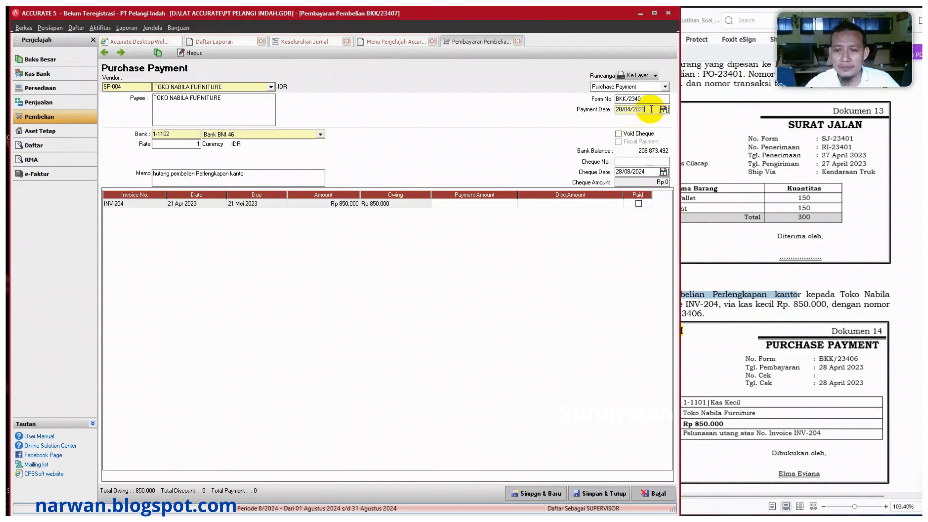
left_click_drag(648, 109, 588, 108)
key("ctrl+c")
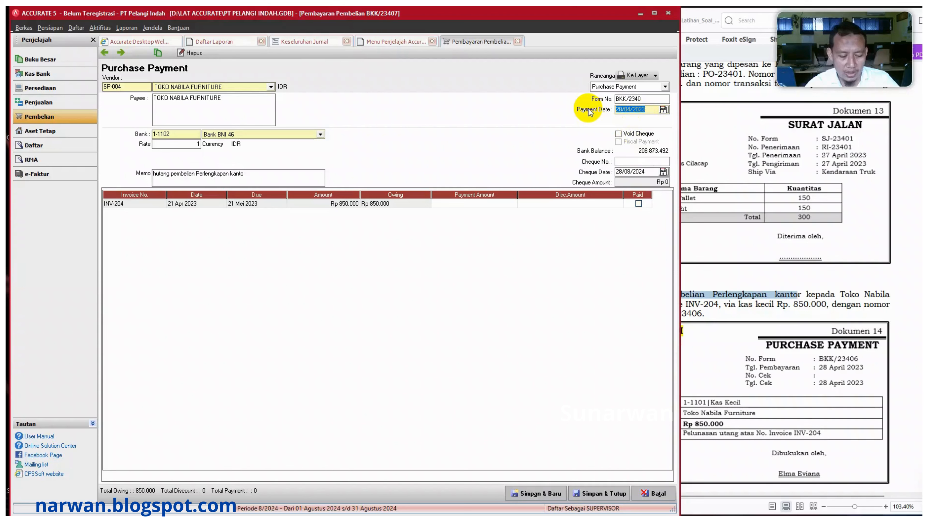
left_click_drag(658, 172, 587, 172)
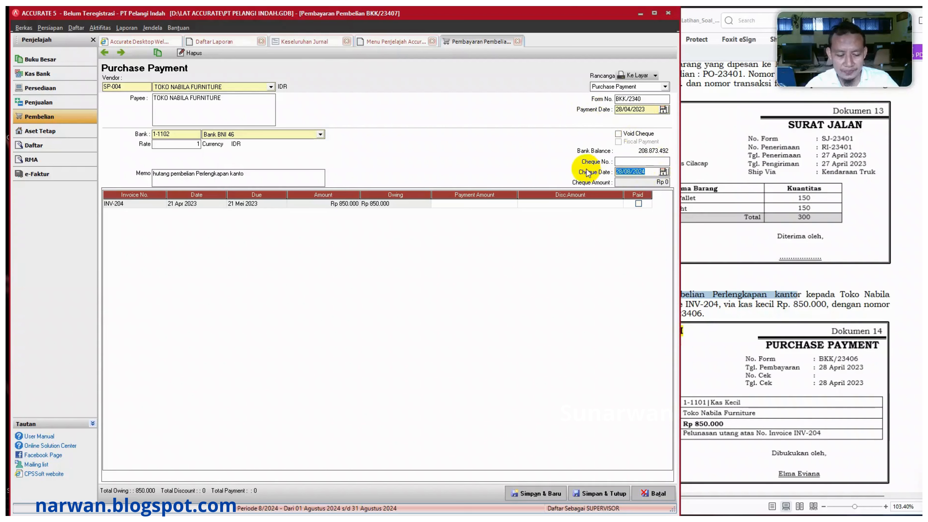
key("ctrl+v")
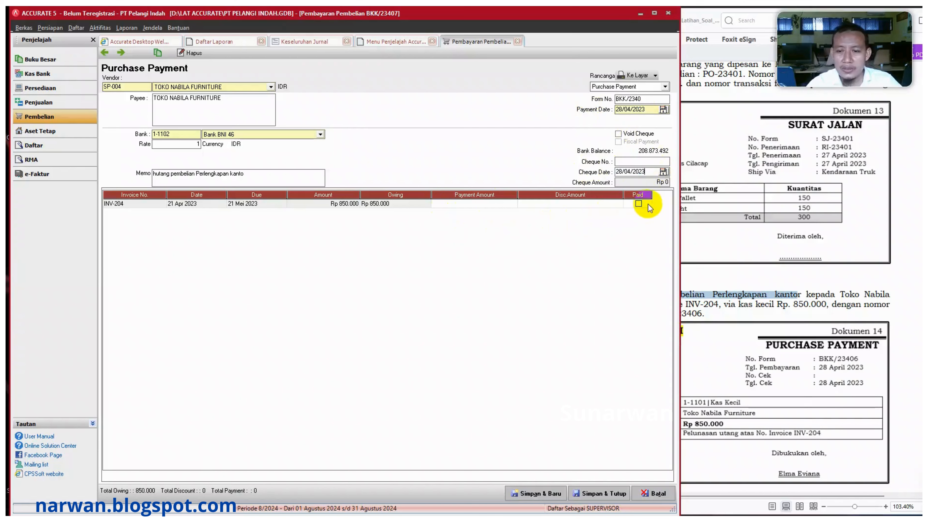
Mark invoice INV-204 as paid from the Kas Kecil account, and save and close the payment.
left_click(639, 204)
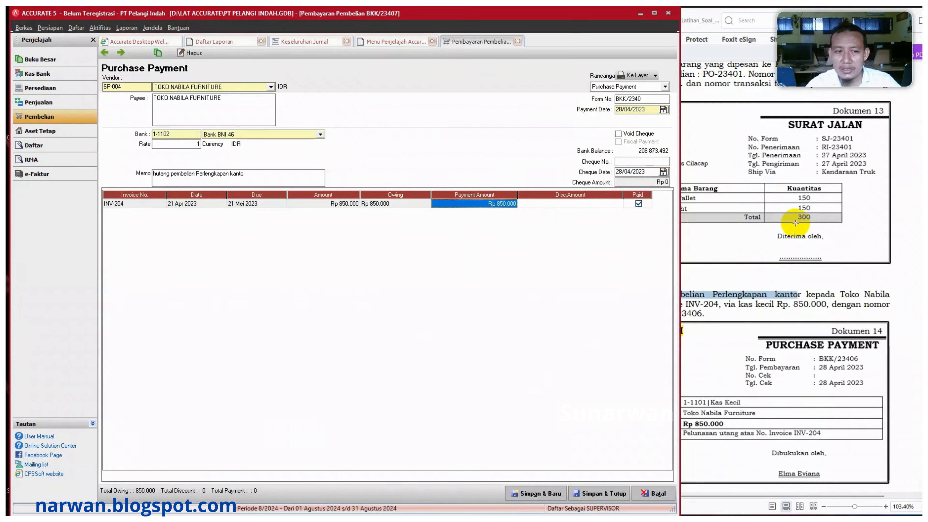
left_click(907, 313)
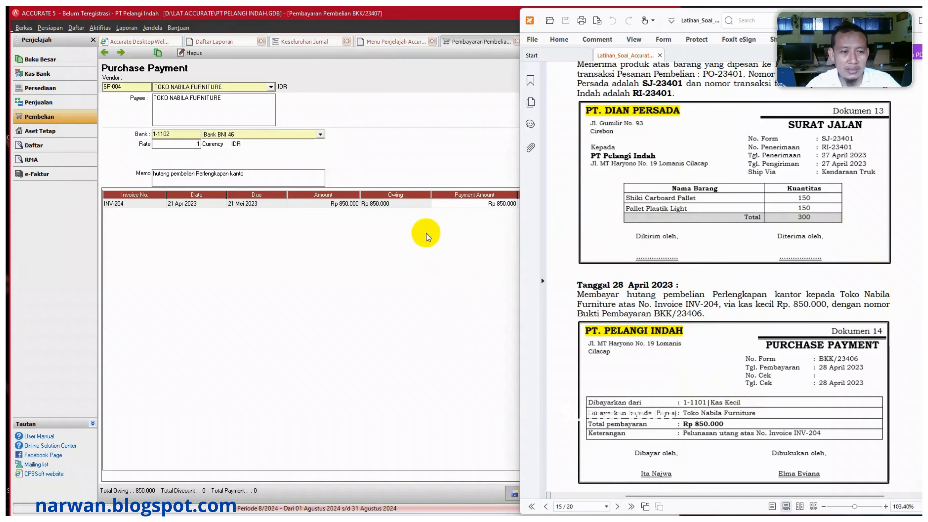
left_click(321, 134)
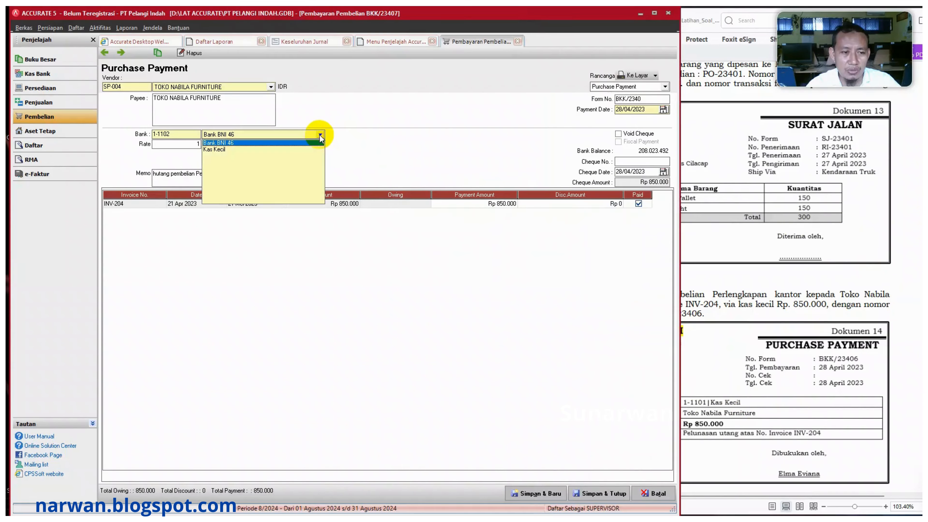
left_click(230, 150)
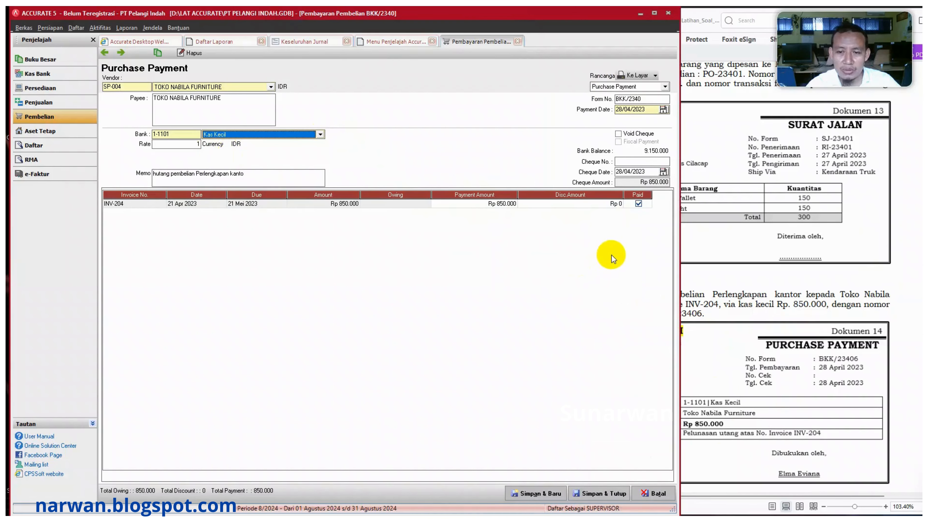
left_click(603, 496)
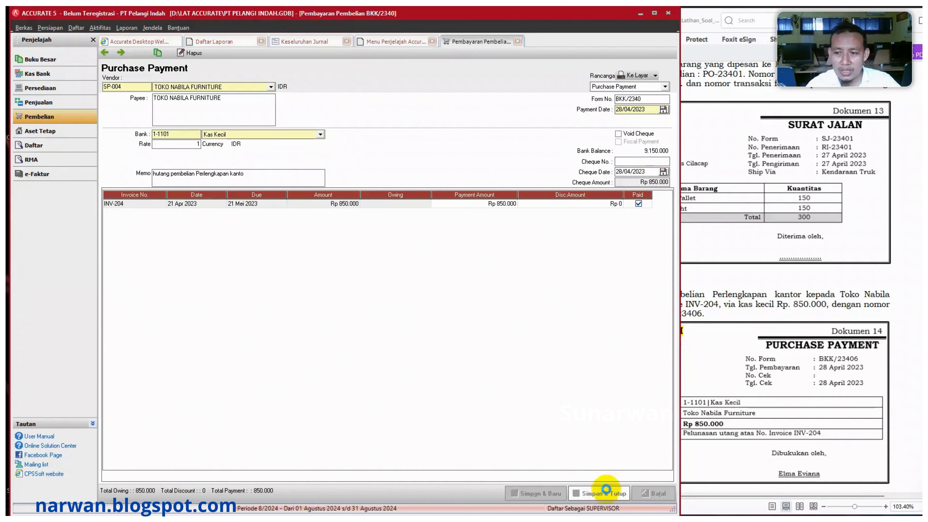
Open the Truk Badak fixed asset record needed for the 29 April 2023 vehicle sale in the exercise document.
scroll(843, 244, "down", 2)
left_click(843, 247)
scroll(844, 249, "down", 3)
scroll(844, 249, "down", 3)
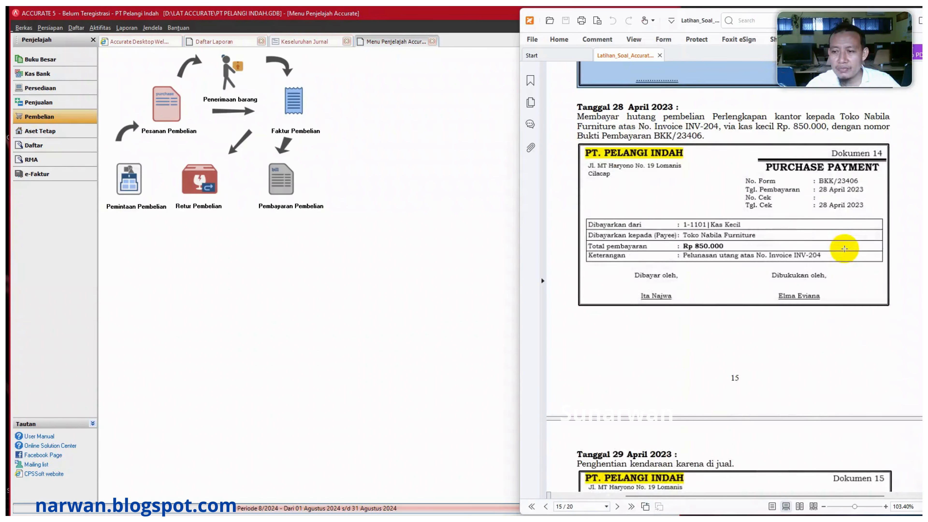
scroll(846, 252, "down", 3)
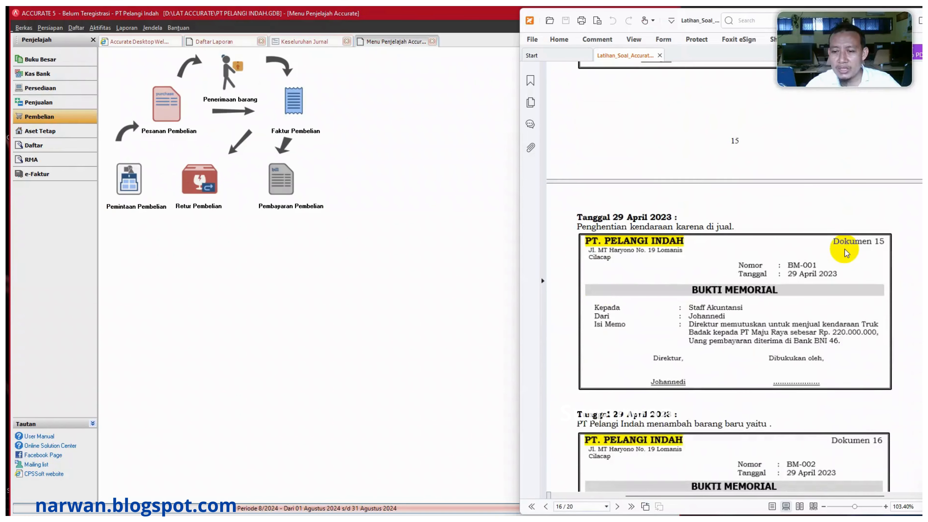
scroll(846, 251, "down", 1)
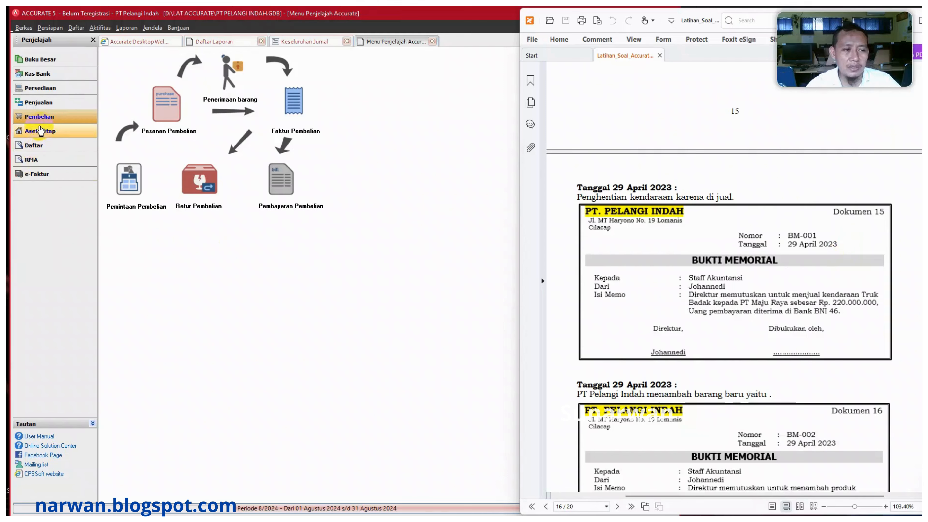
left_click(40, 131)
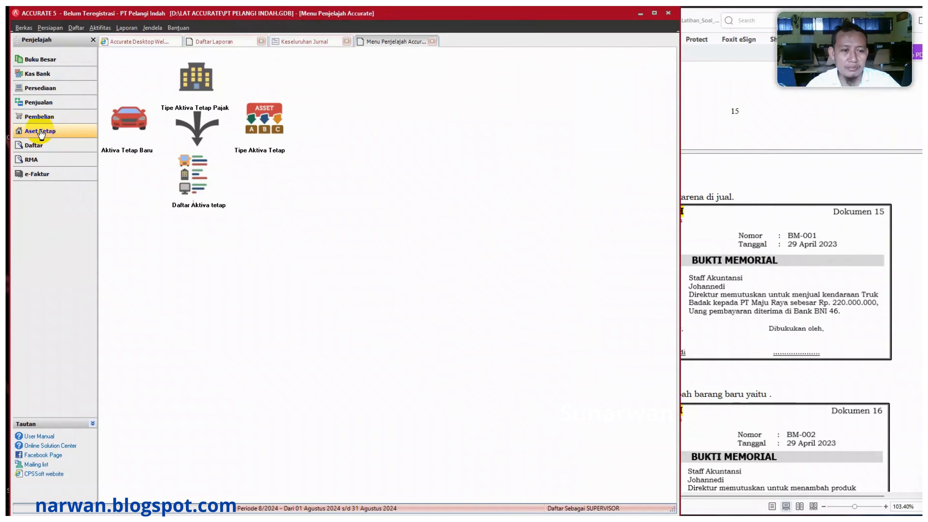
left_click(190, 183)
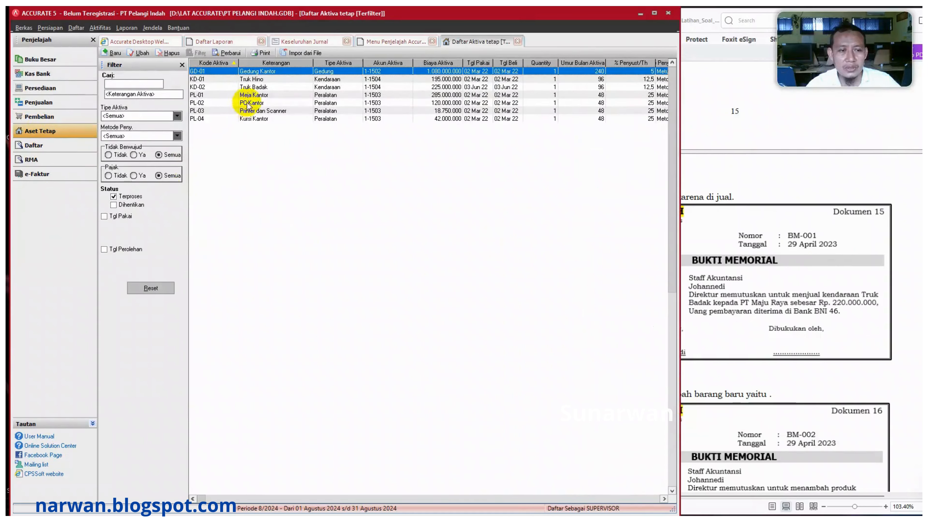
double_click(244, 87)
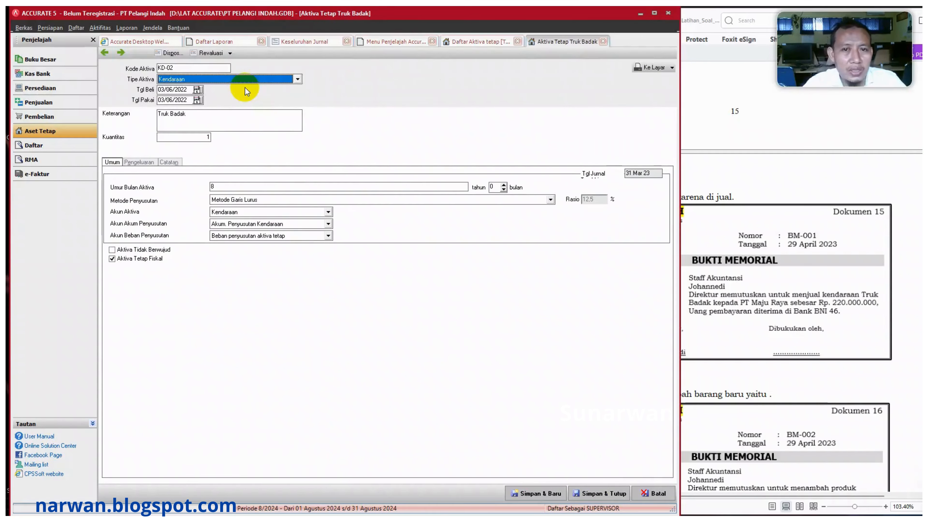
Start disposing of Truk Badak with disposal date 29/04/2023 and gain/loss account "Laba/rugi penjualan aktiva tetap".
left_click(171, 55)
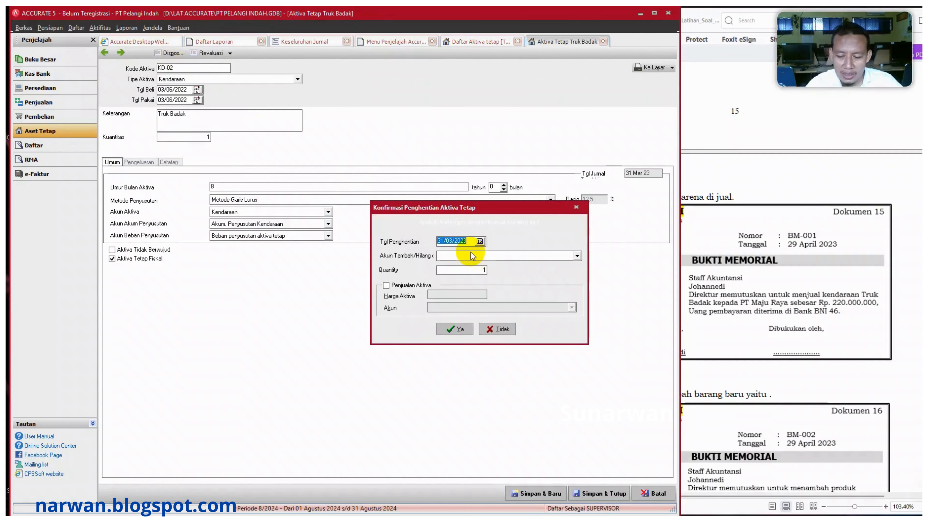
type("29/04/2")
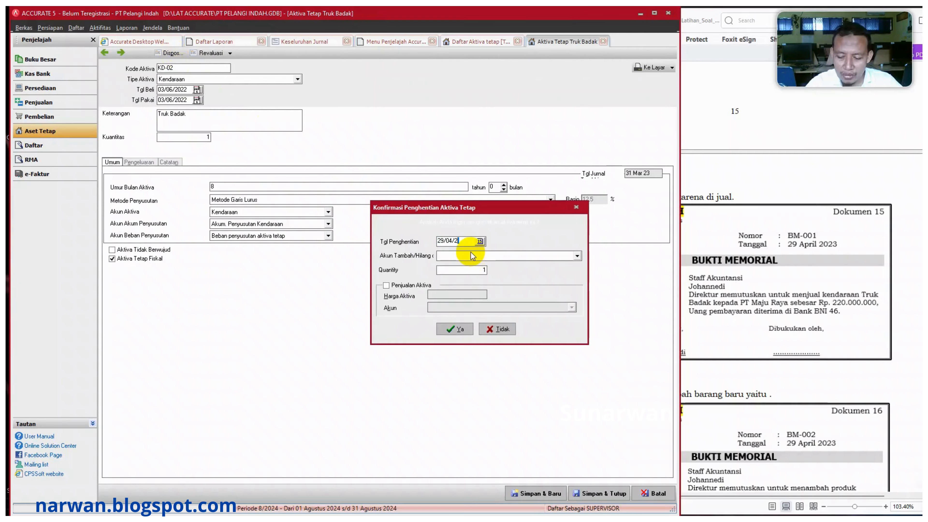
type("023")
left_click(472, 255)
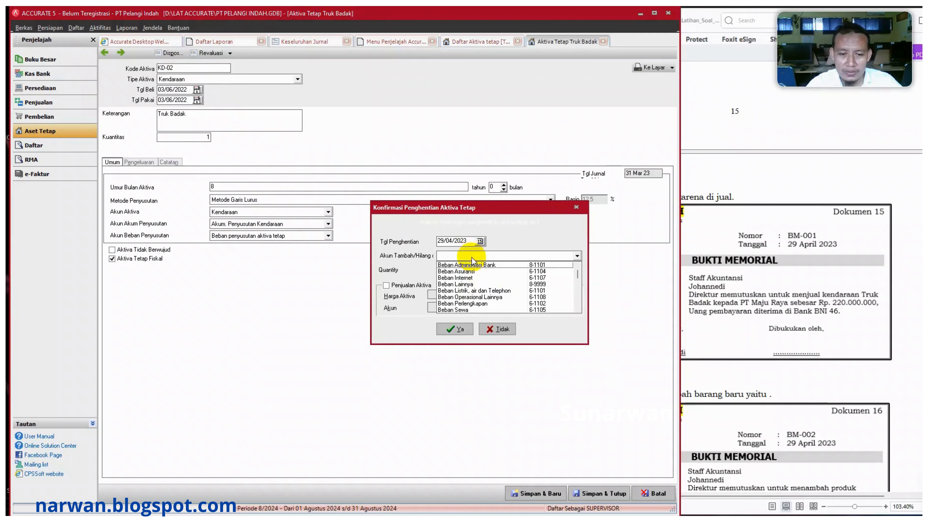
left_click(577, 310)
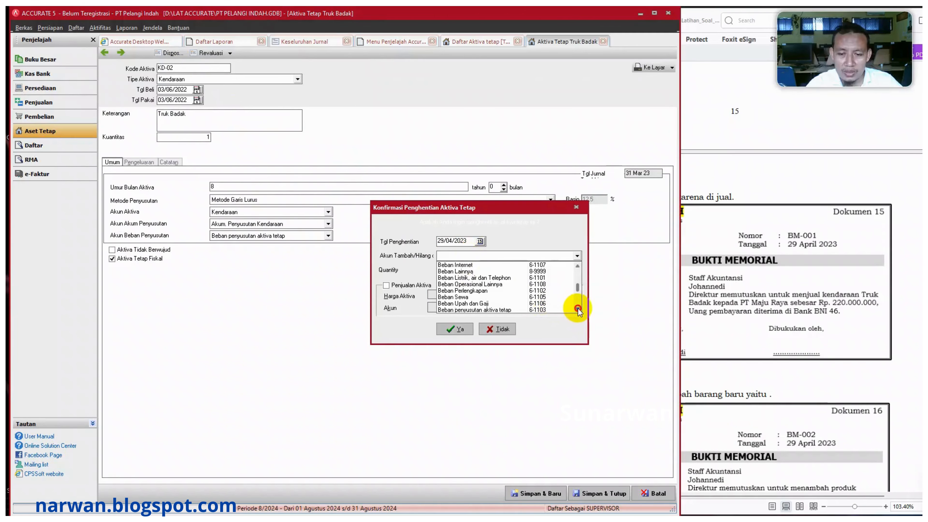
left_click(510, 301)
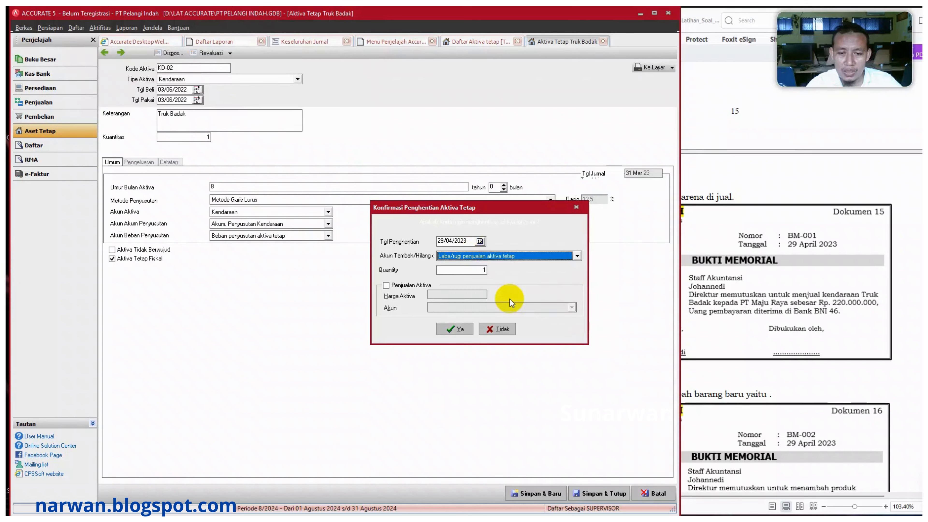
Mark the Truk Badak disposal as an asset sale with price 220.000.000 received in account Bank BNI 46.
left_click(386, 286)
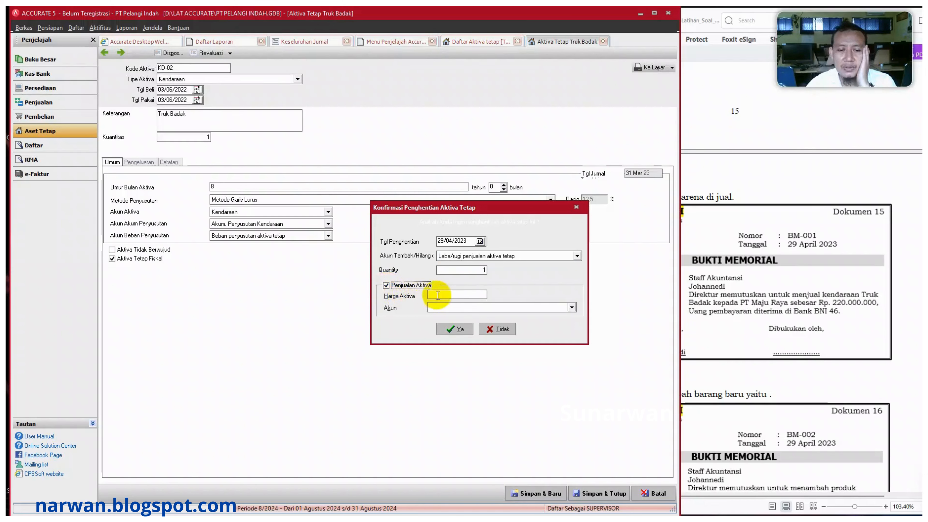
left_click(450, 296)
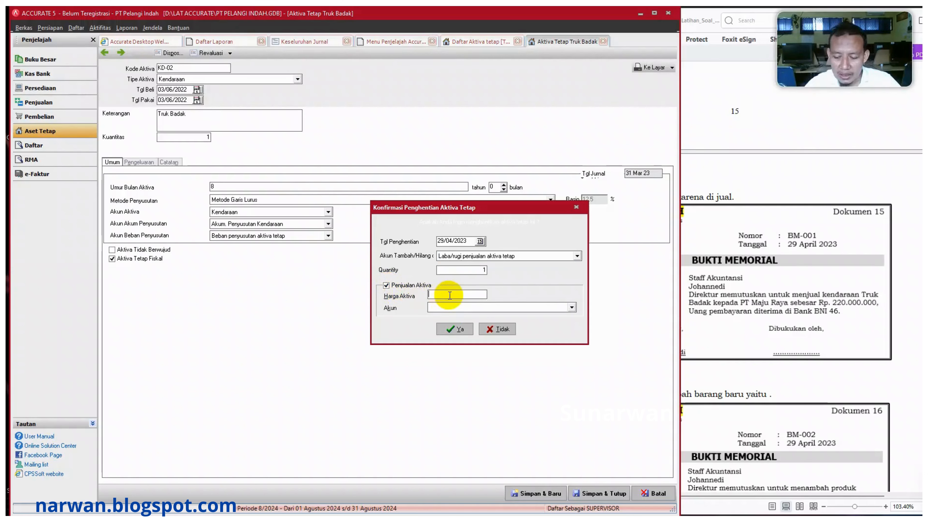
type("220")
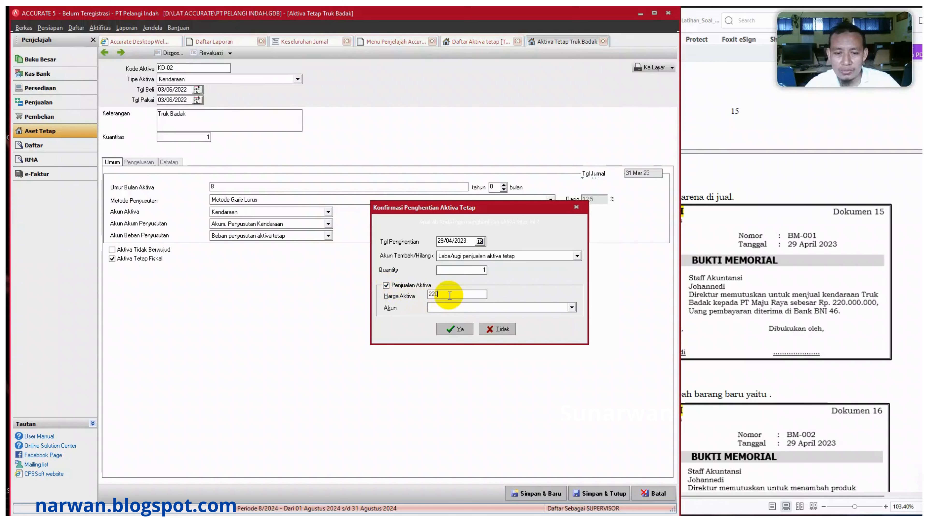
type(".000.000")
key("Tab")
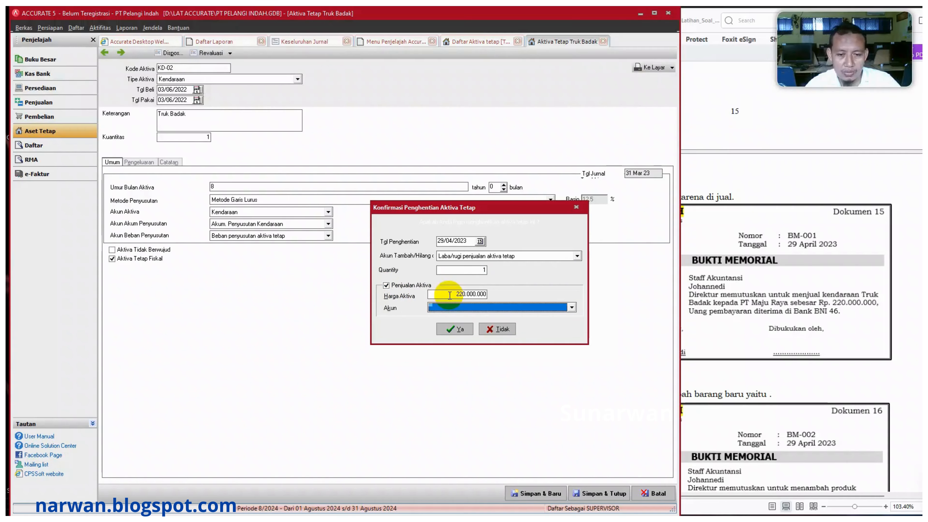
left_click(458, 307)
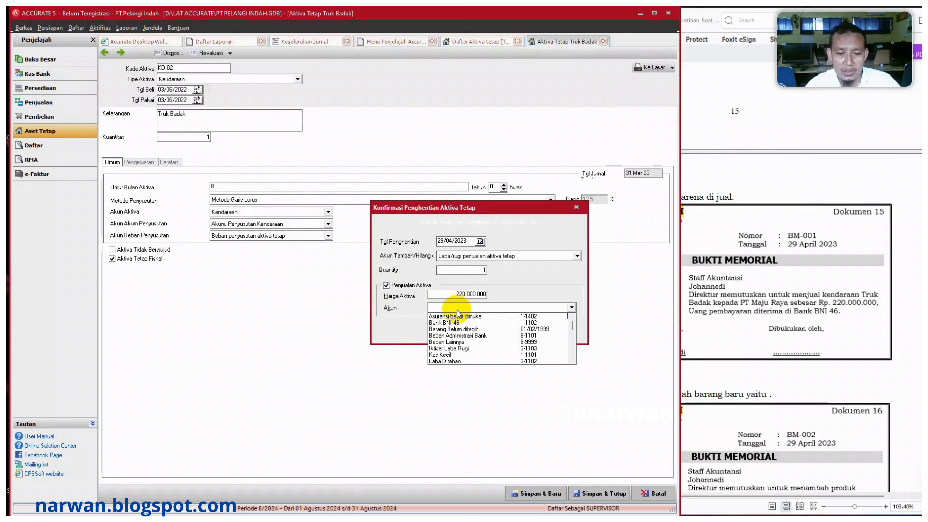
left_click(449, 323)
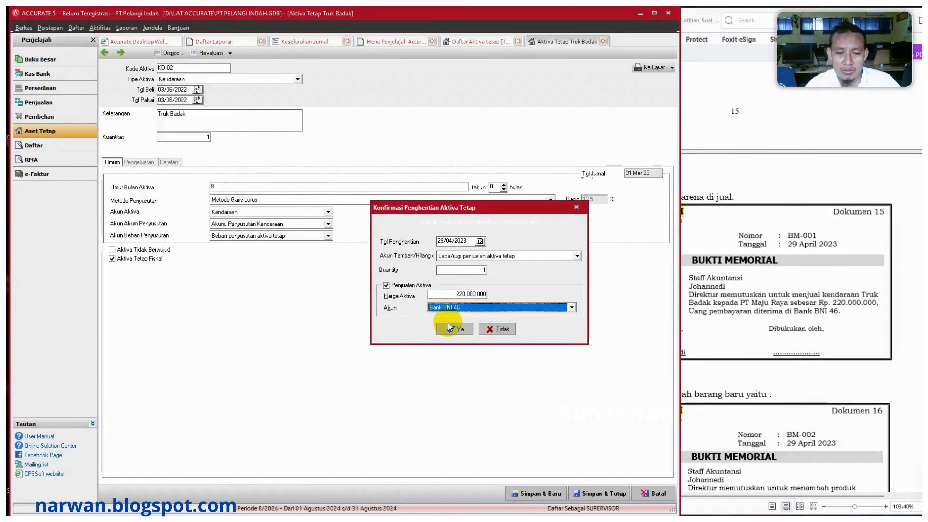
Check the sale memo in the exercise document, confirm the disposal, and save and close the Truk Badak asset record.
left_click(818, 404)
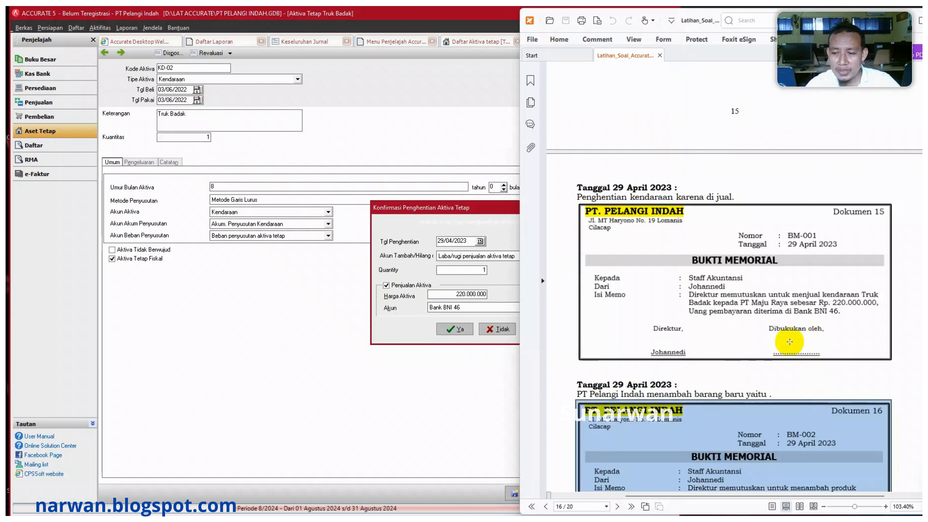
left_click(448, 389)
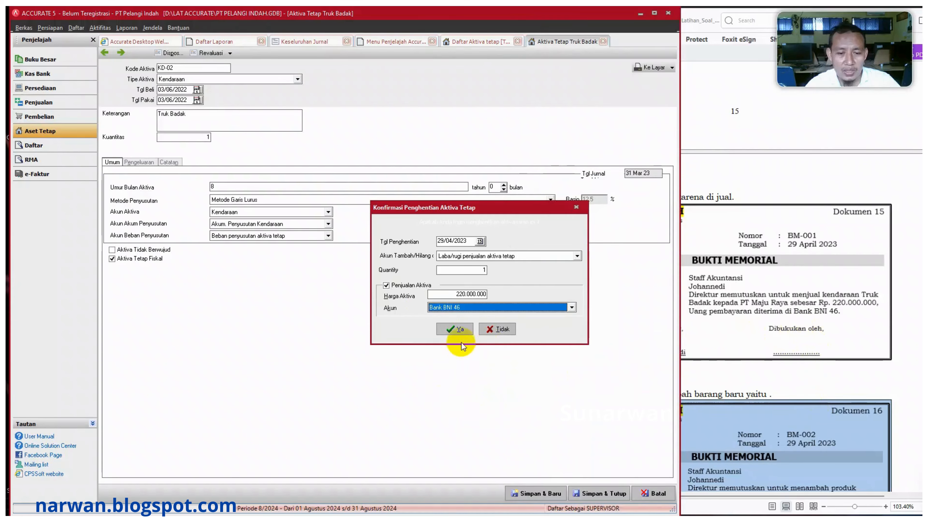
left_click(457, 331)
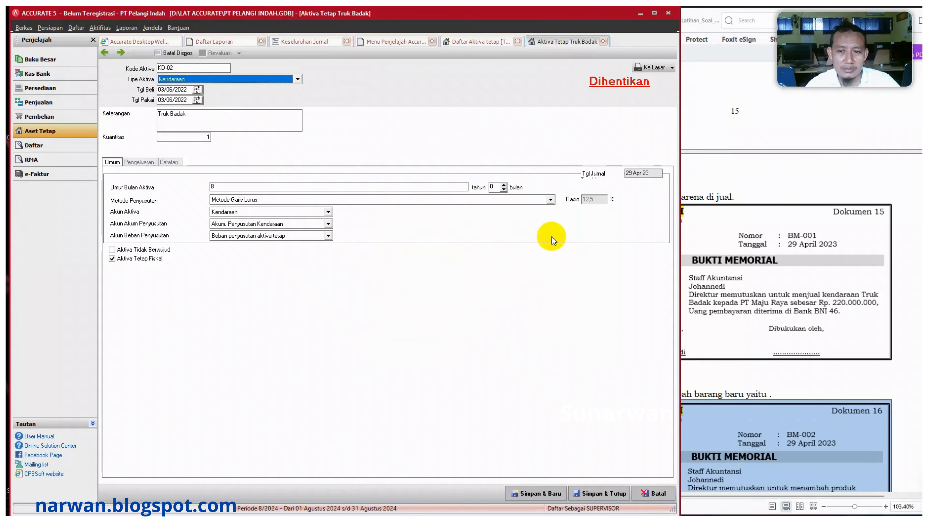
left_click(598, 493)
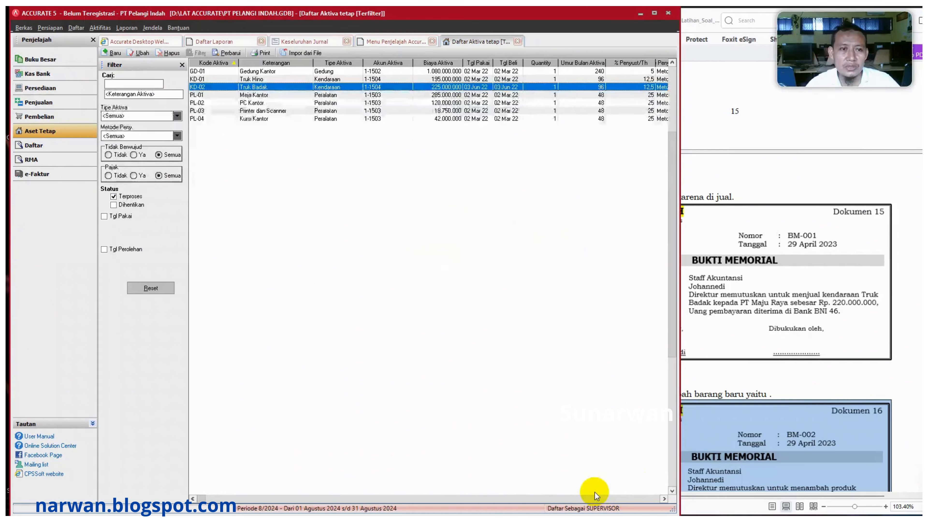
Refresh the Keseluruhan Jurnal report and check the 29 April 2023 journal entries for the Truk Badak disposal.
left_click(307, 41)
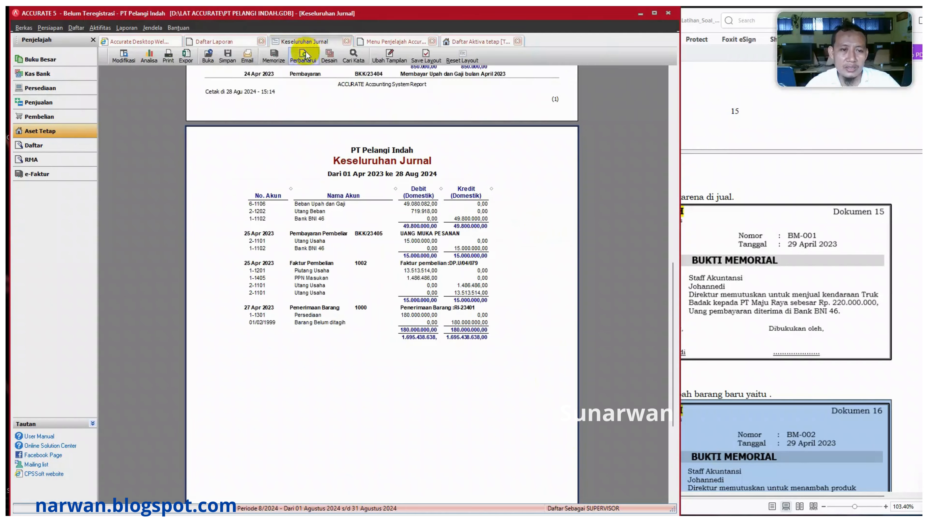
left_click(302, 62)
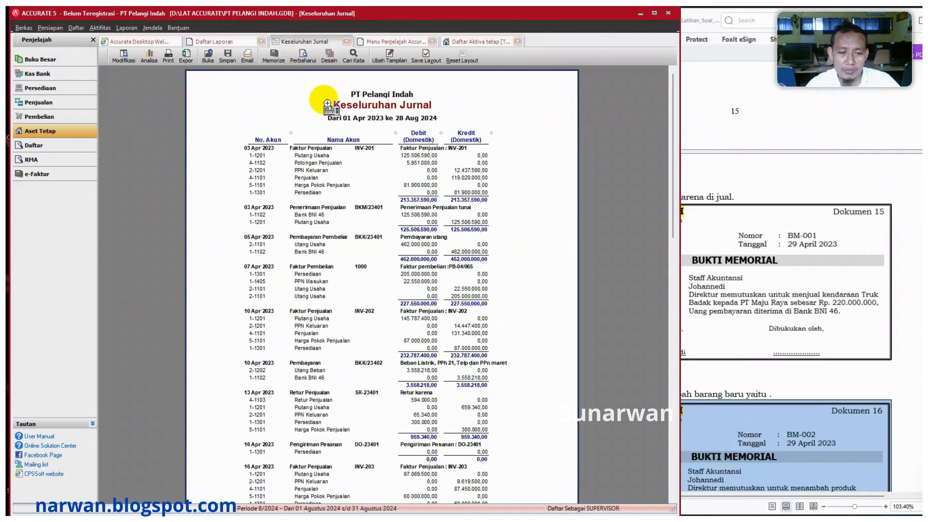
scroll(362, 436, "down", 15)
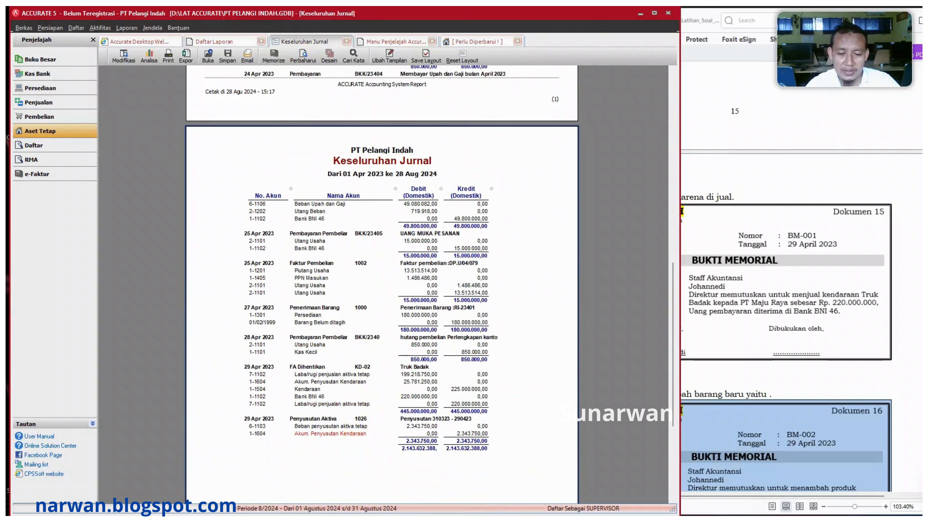
Start a new inventory item for document 16 of the exercise, with item number PI-SPD.
key("alt+Tab")
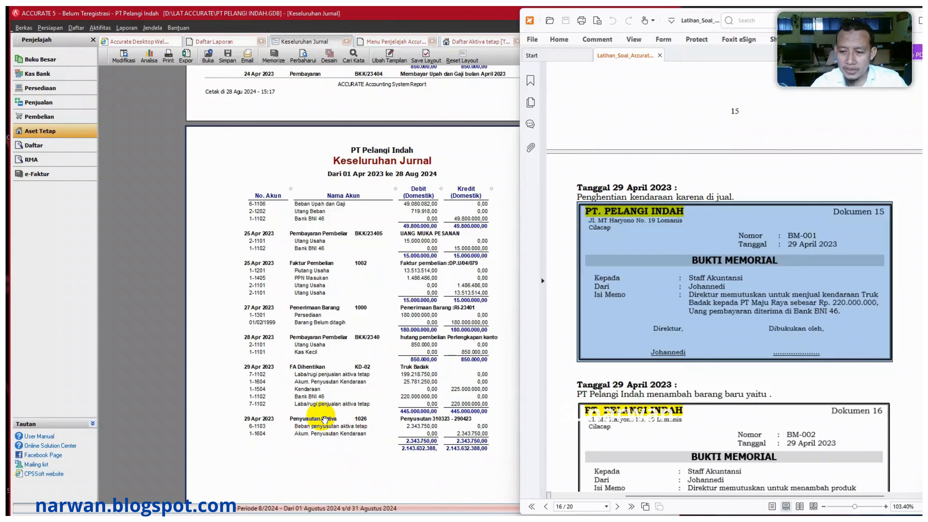
scroll(694, 325, "down", 4)
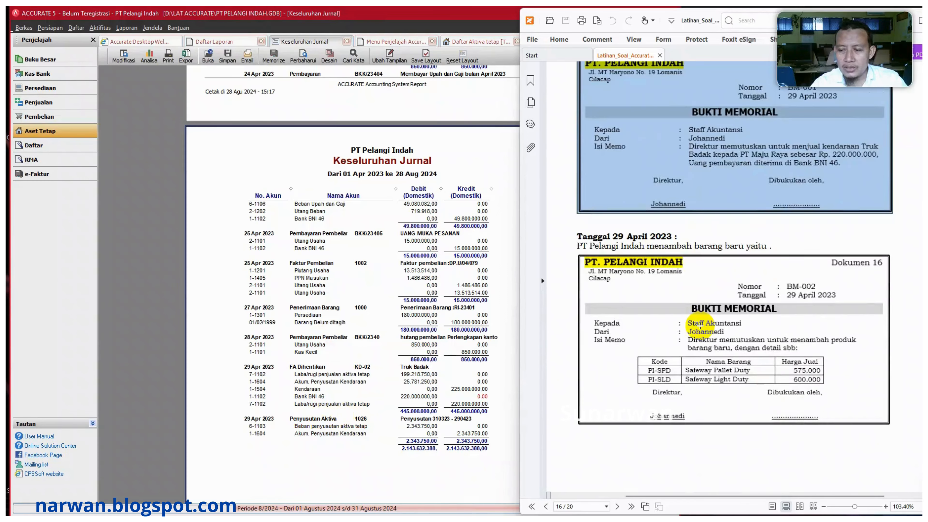
scroll(700, 323, "down", 1)
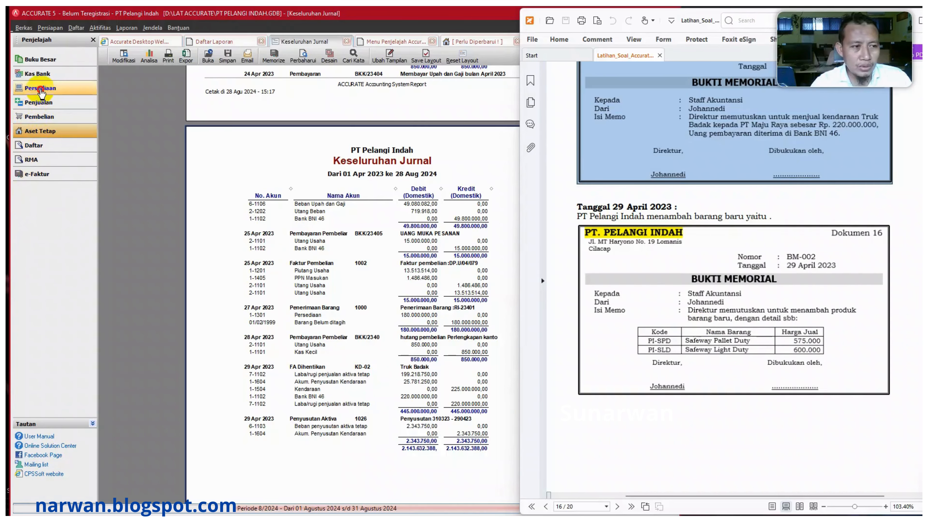
left_click(41, 91)
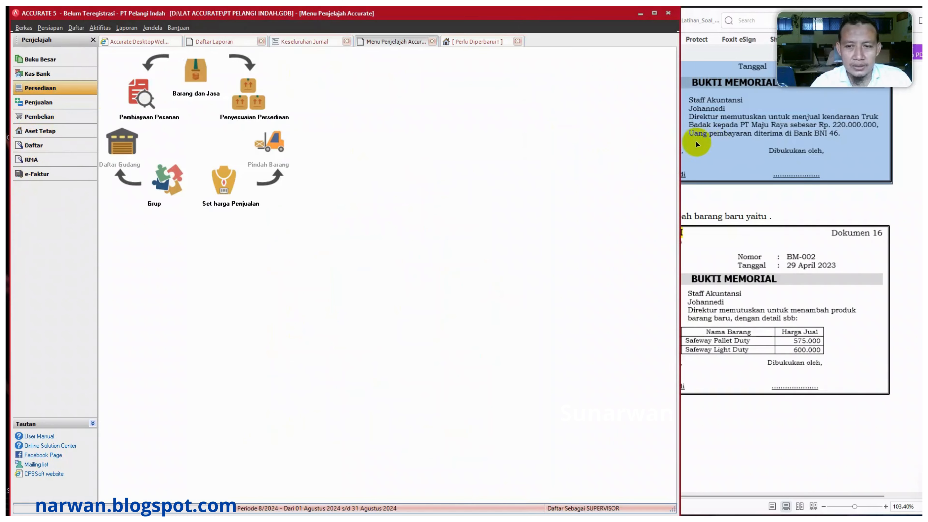
left_click(193, 79)
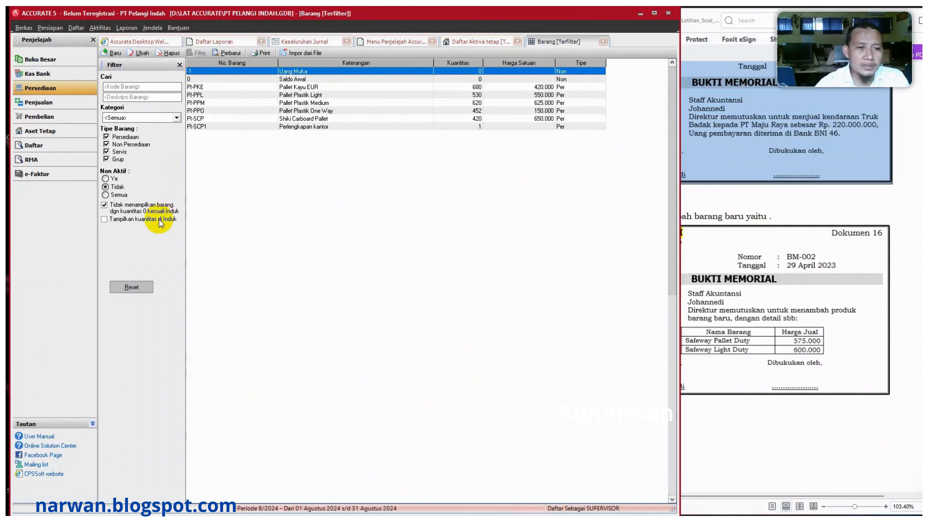
left_click(115, 52)
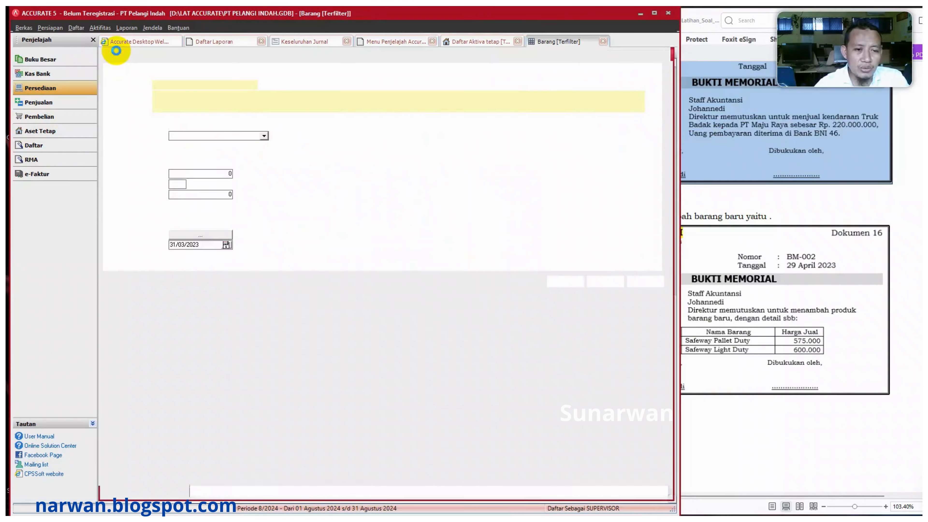
type("PI-SLD1")
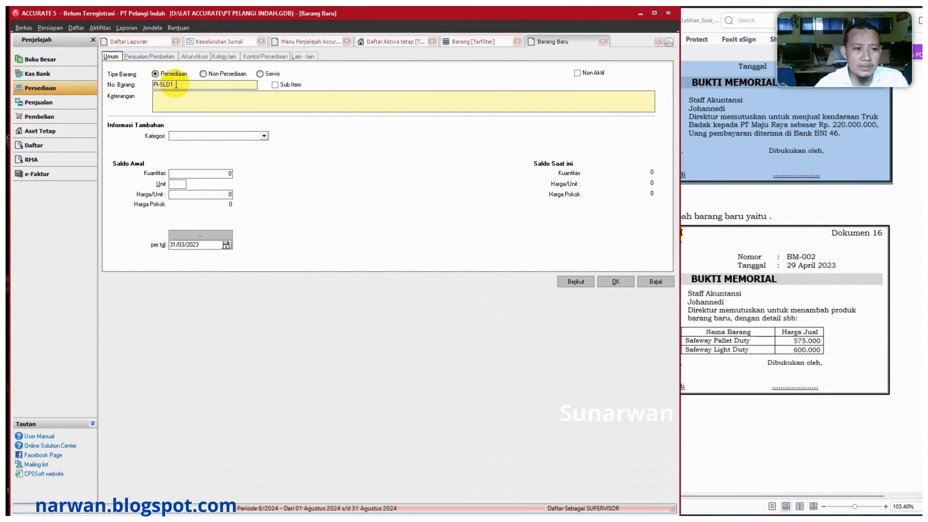
left_click(752, 228)
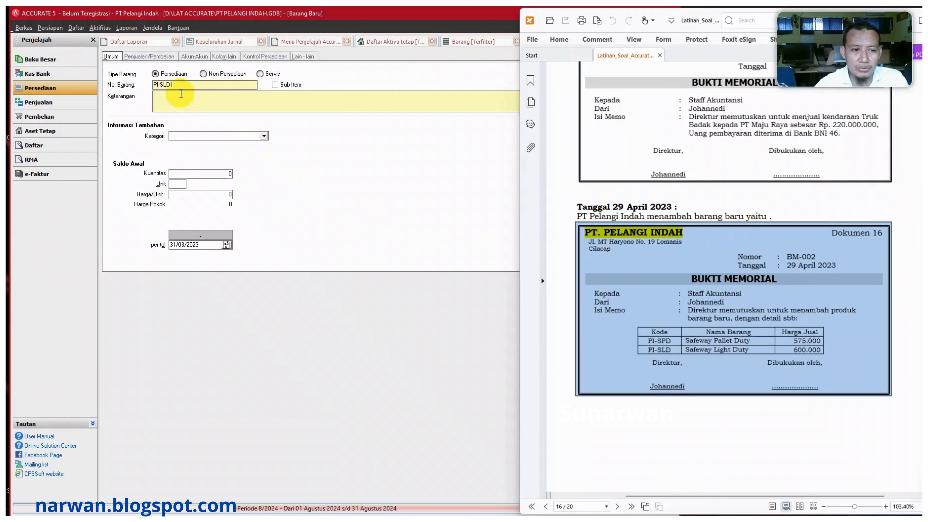
left_click(179, 87)
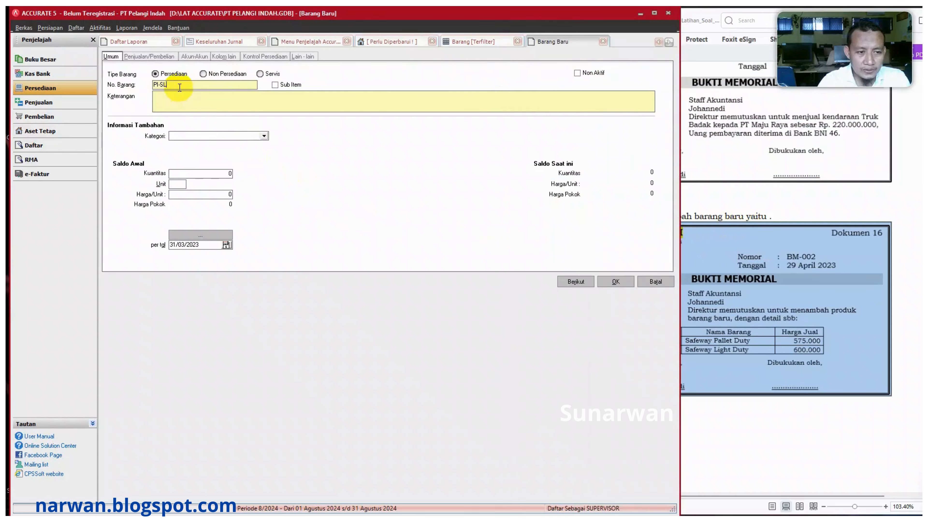
type("PI-SPD")
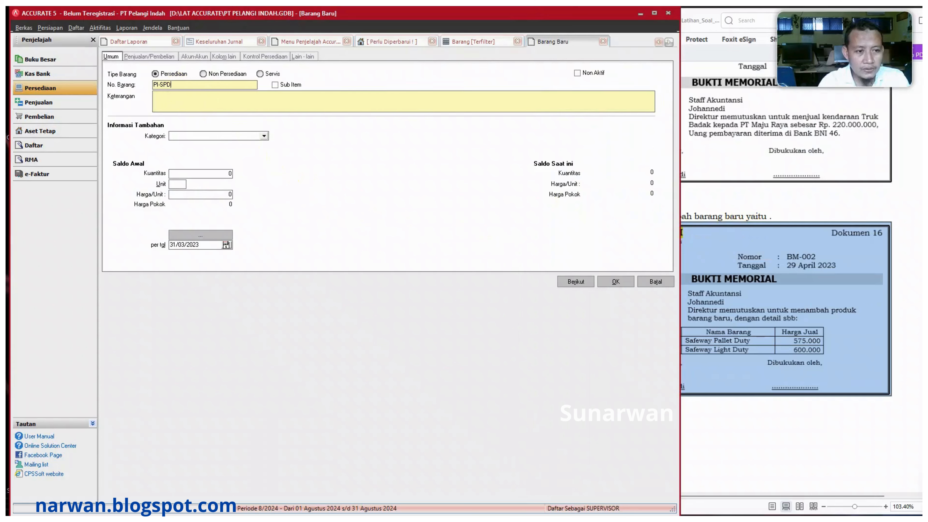
Enter "Safeway Pallet Duty" as the new item's description and copy that text.
left_click(180, 87)
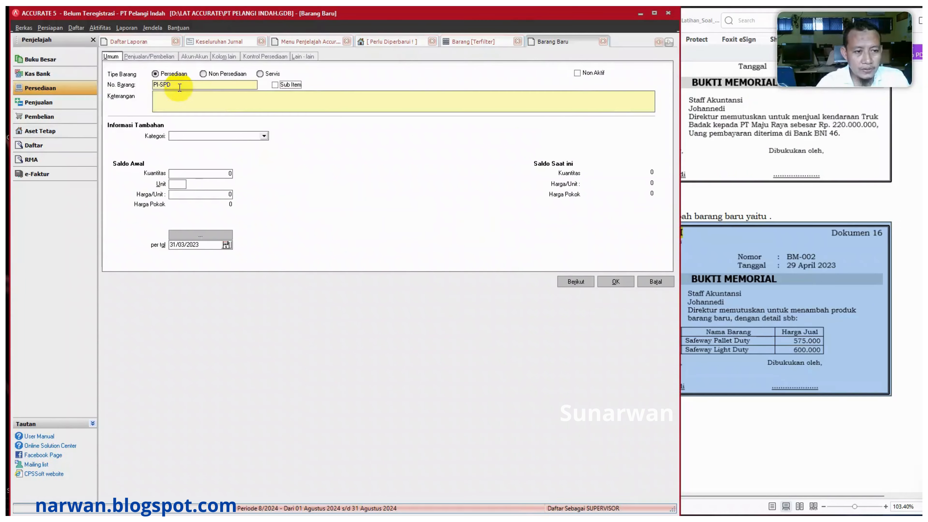
type("Sa")
left_click(189, 104)
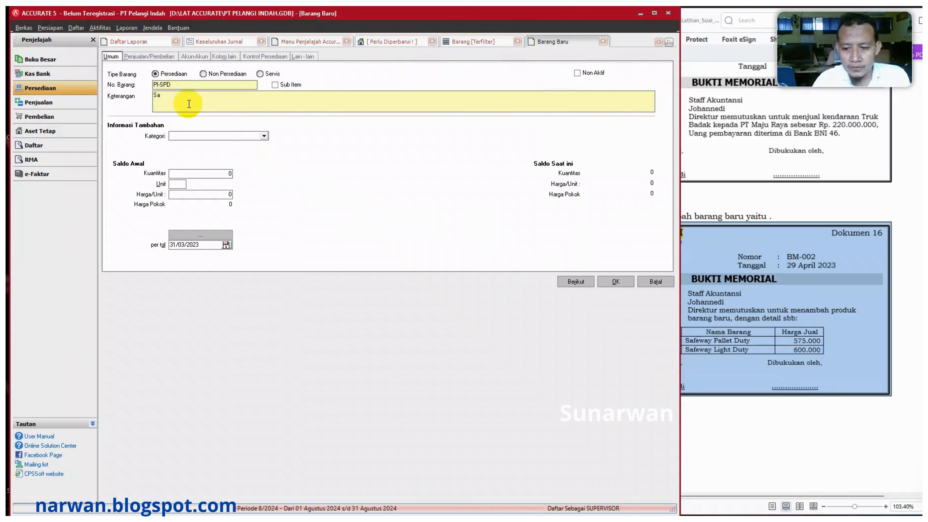
type("af")
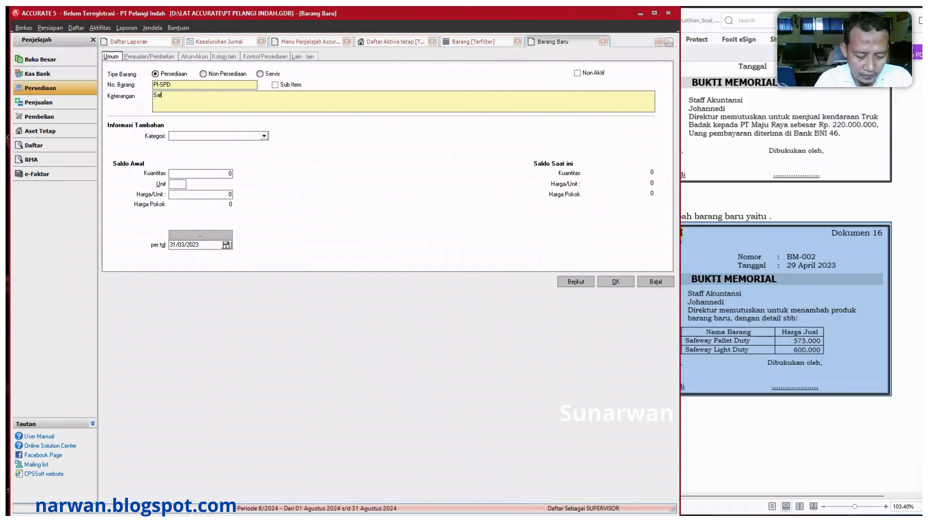
type("eway")
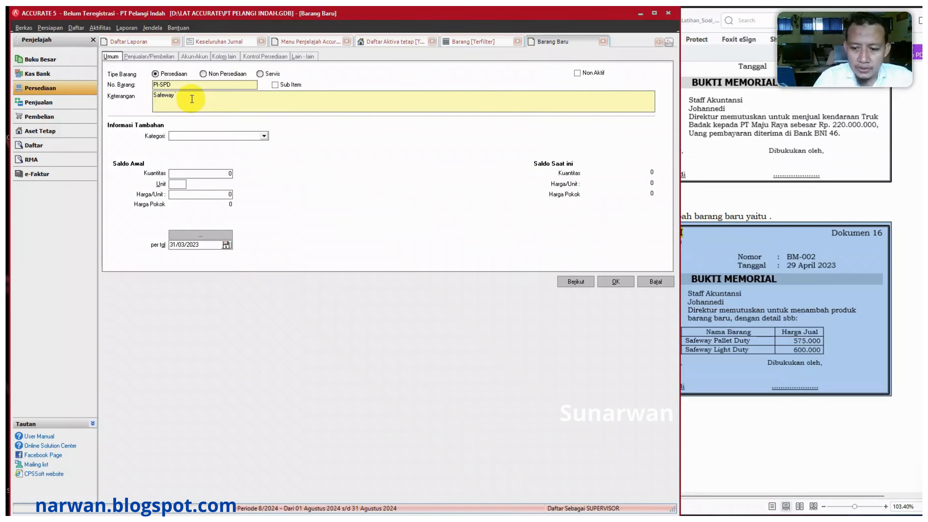
type(" Pa")
type("ll")
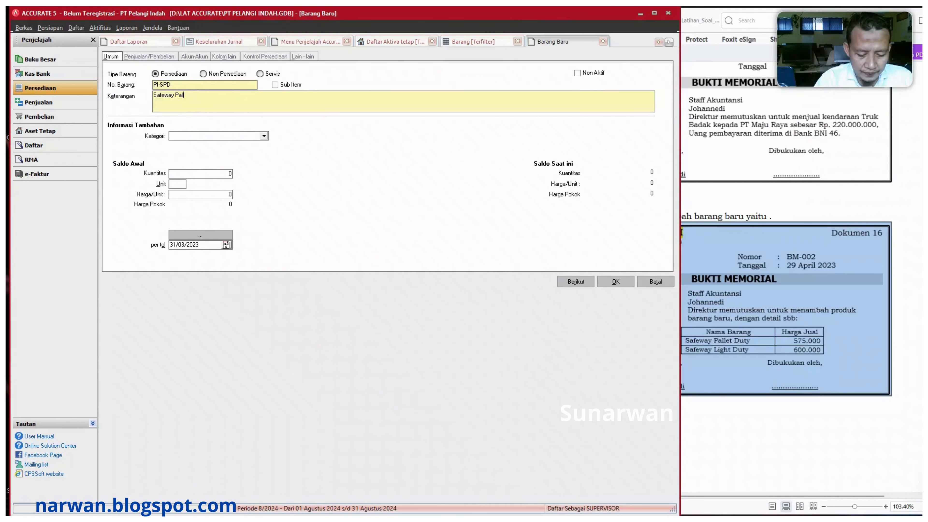
type("et Duty")
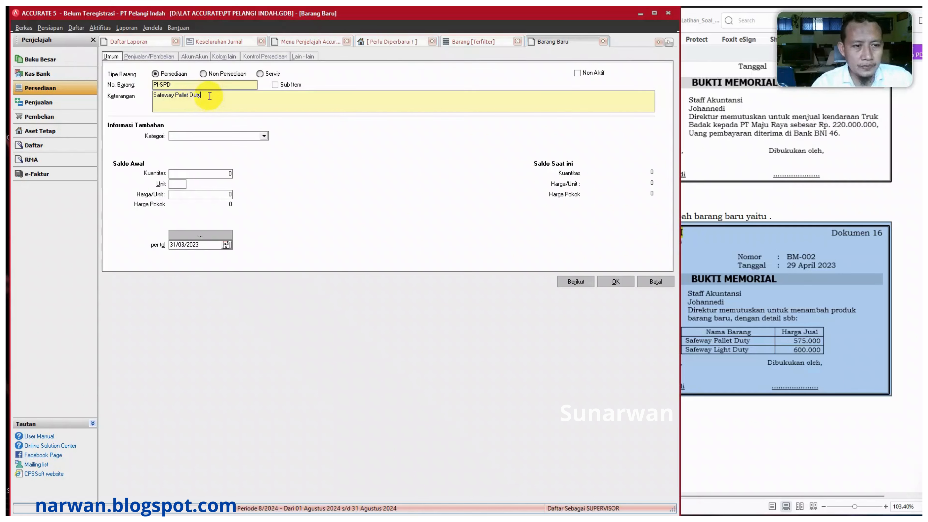
left_click_drag(207, 104, 149, 87)
key("ctrl+c")
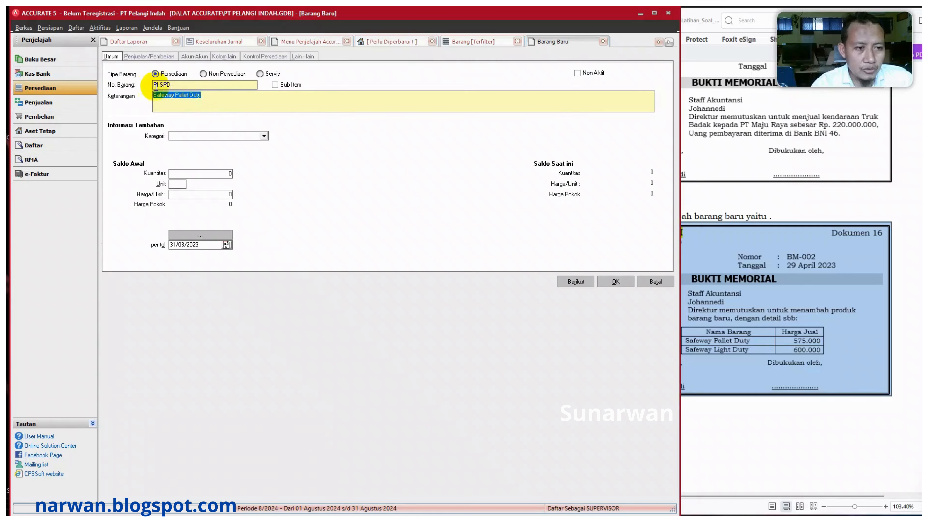
Set the item's selling price to 575000 and return to its general details.
left_click(158, 57)
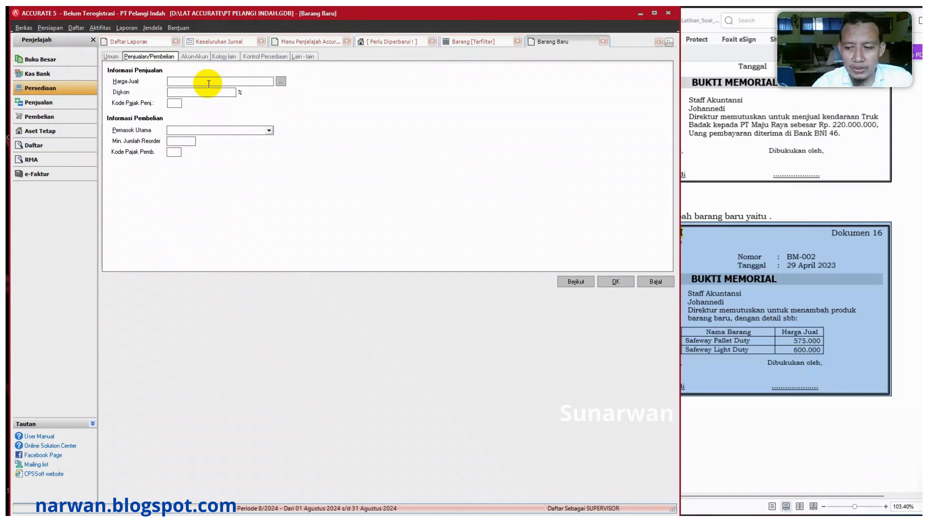
type("575000")
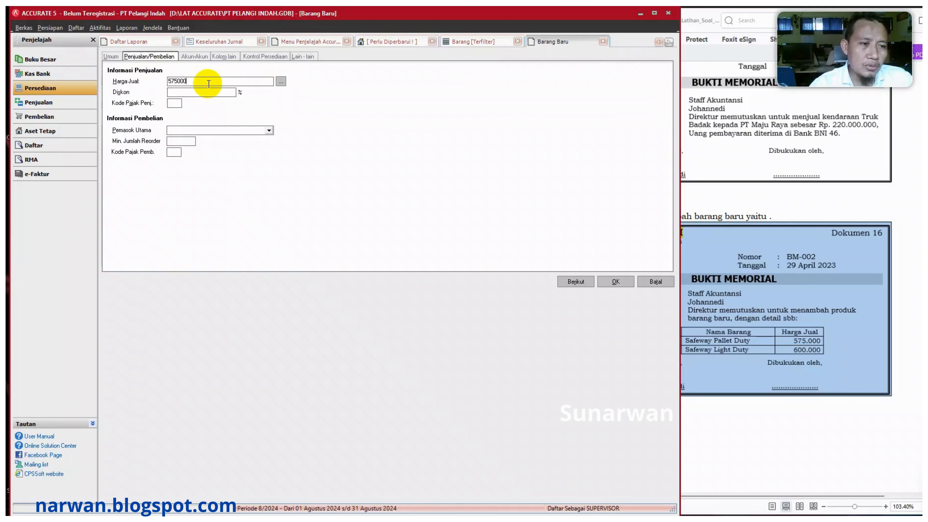
left_click(173, 105)
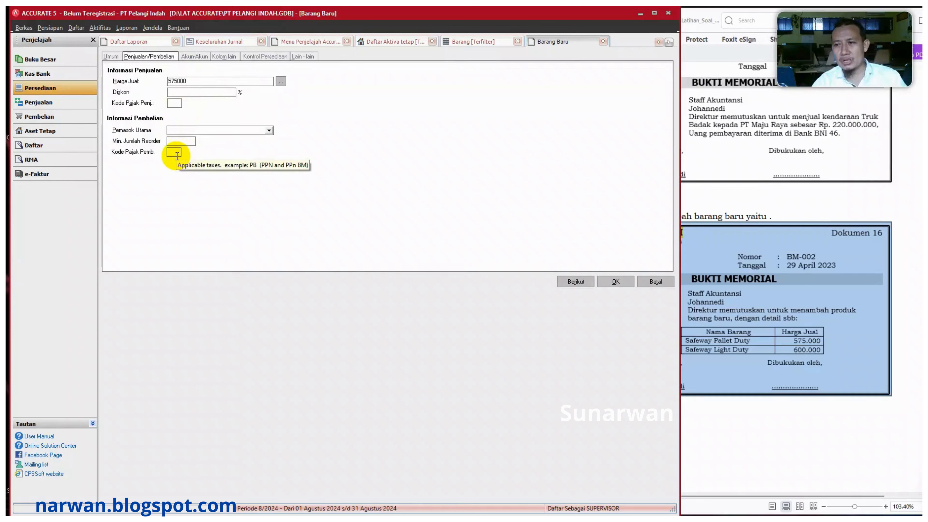
left_click(820, 208)
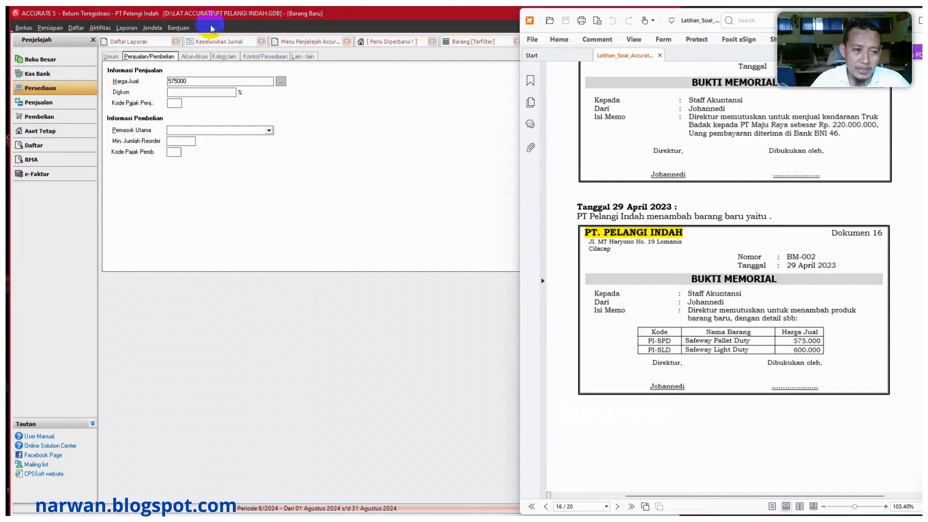
left_click(115, 58)
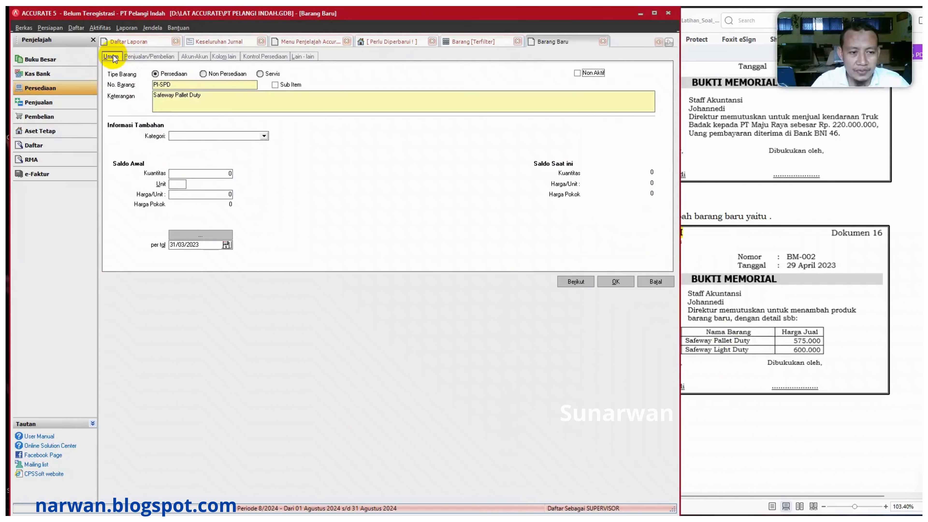
Save the PI-SPD item and start another inventory item with item number PI-SLD from document 16.
left_click(576, 282)
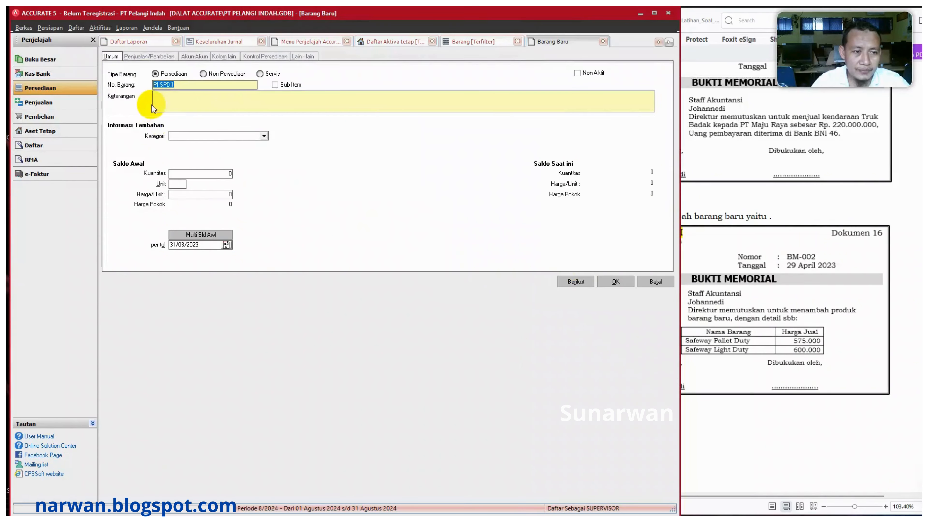
left_click(730, 341)
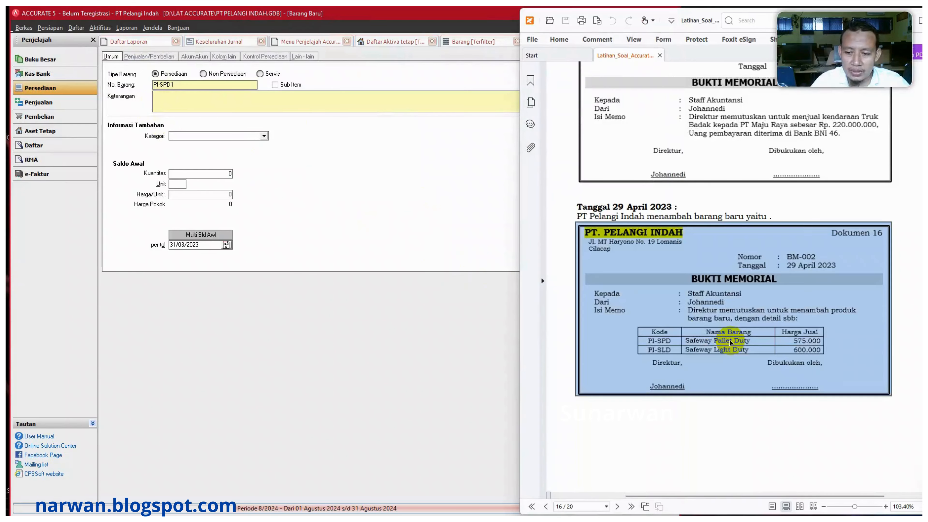
left_click(178, 85)
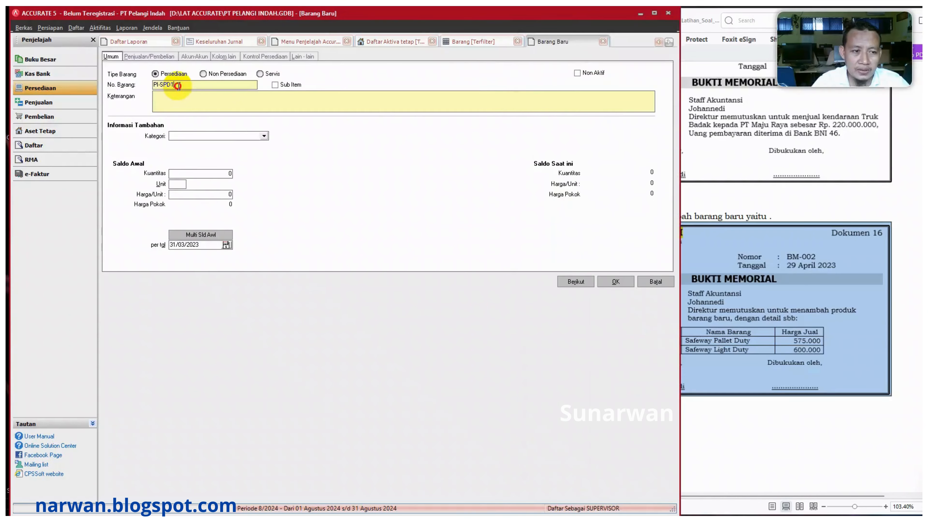
key("BackSpace")
key("BackSpace")
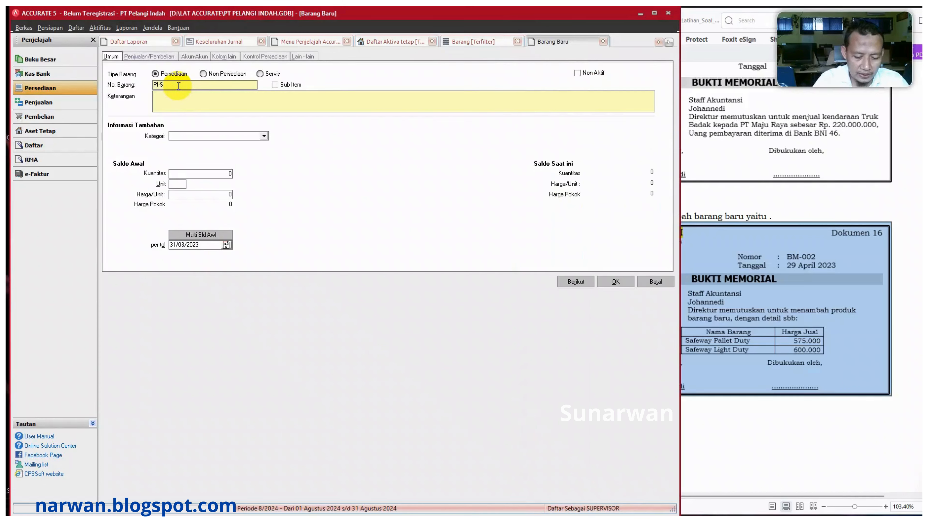
type("LD")
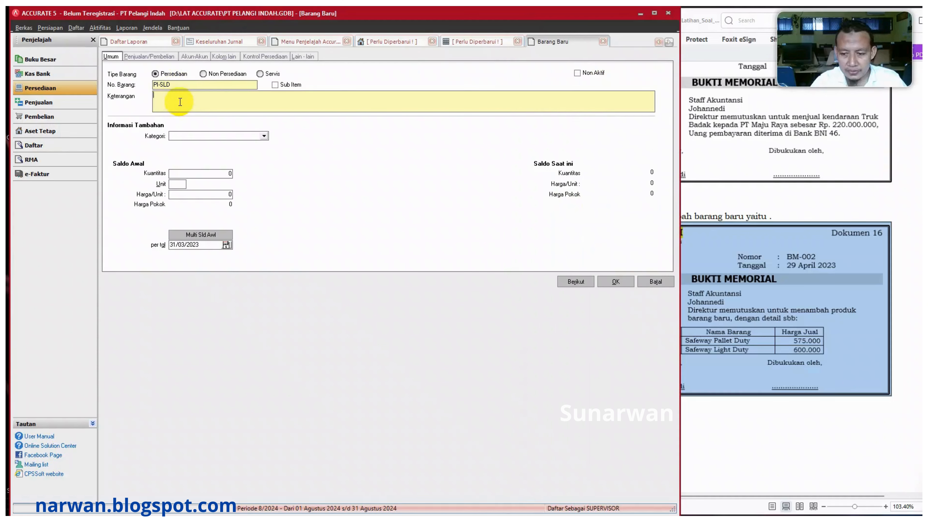
Paste the copied description into the new item and edit it to read "Safeway Light Duty".
key("ctrl+v")
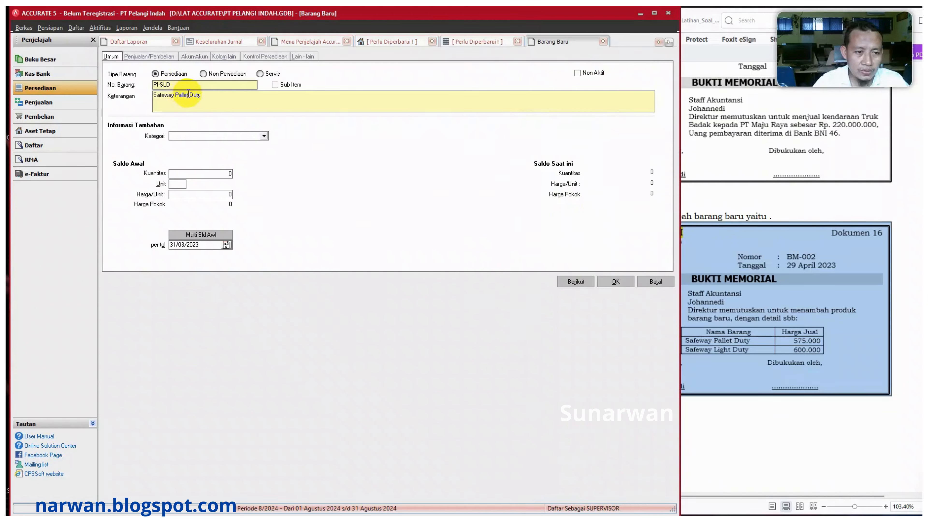
key("BackSpace")
key("BackSpace")
key("BackSpace")
key("BackSpace")
key("BackSpace")
key("BackSpace")
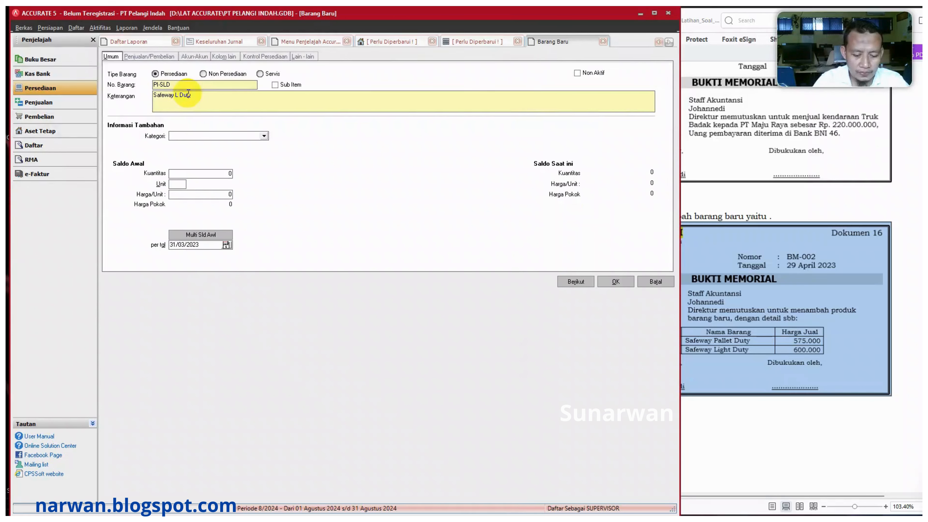
type("LiGHT")
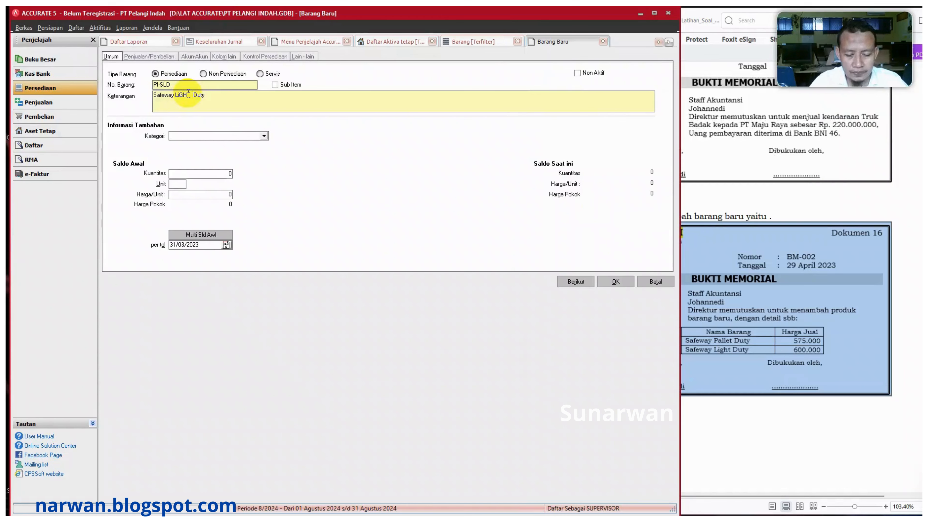
key("BackSpace")
key("BackSpace")
key("BackSpace")
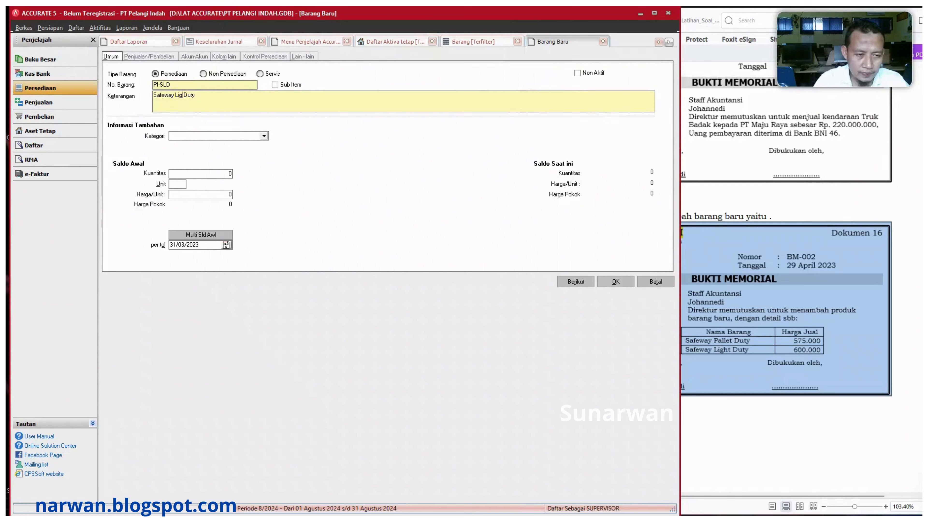
type("ght")
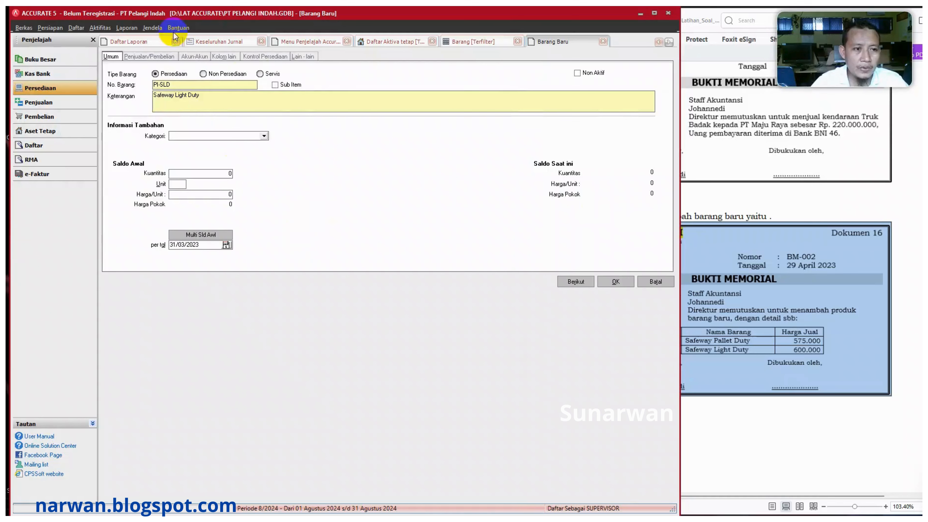
Set the PI-SLD item's selling price to 600000 and save the item.
left_click(159, 55)
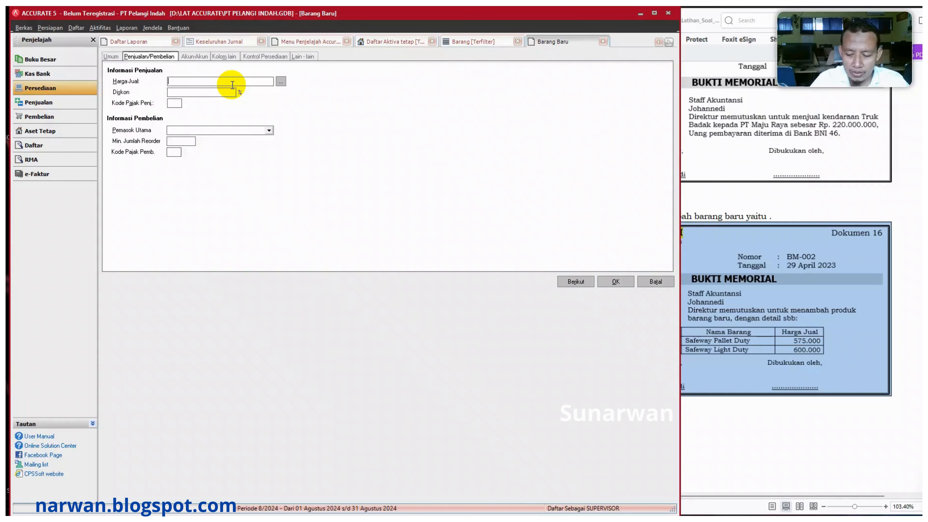
type("600000")
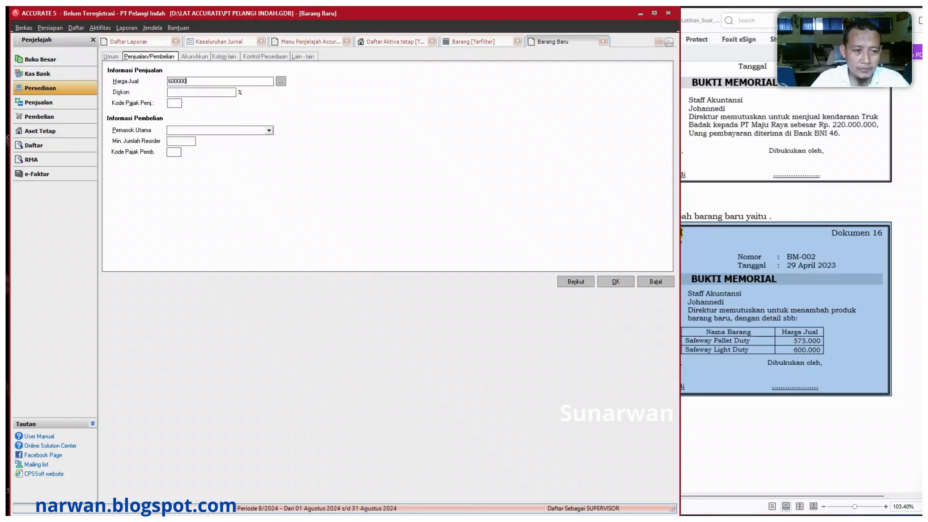
key("Tab")
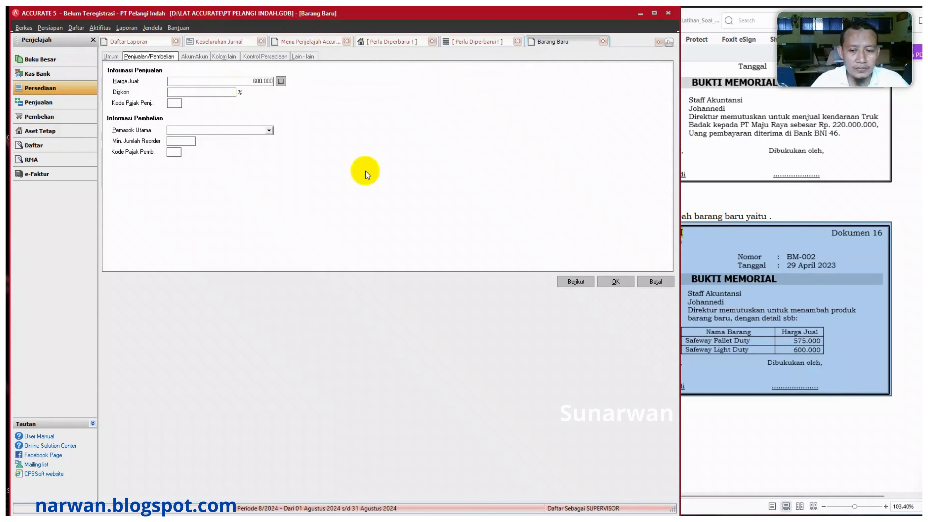
left_click(621, 283)
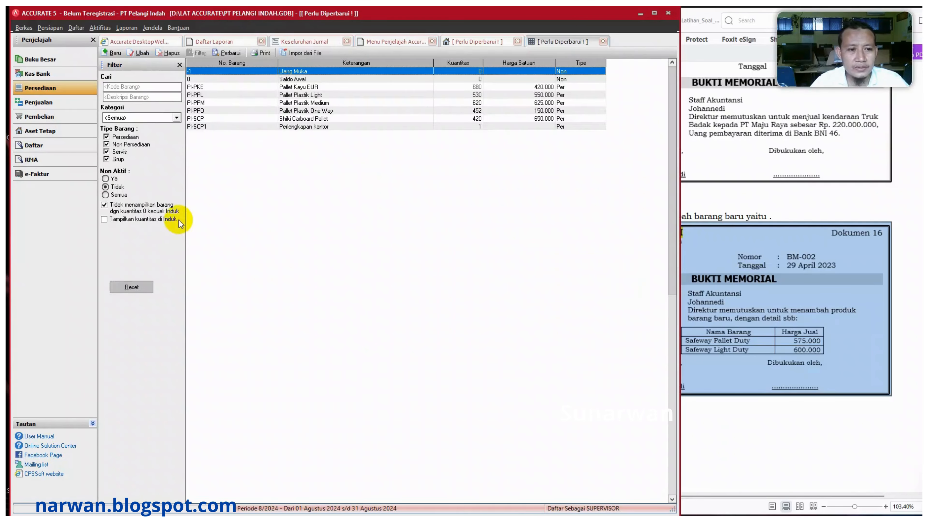
Refresh the item list and include items with zero quantity to check the newly added products.
left_click(226, 55)
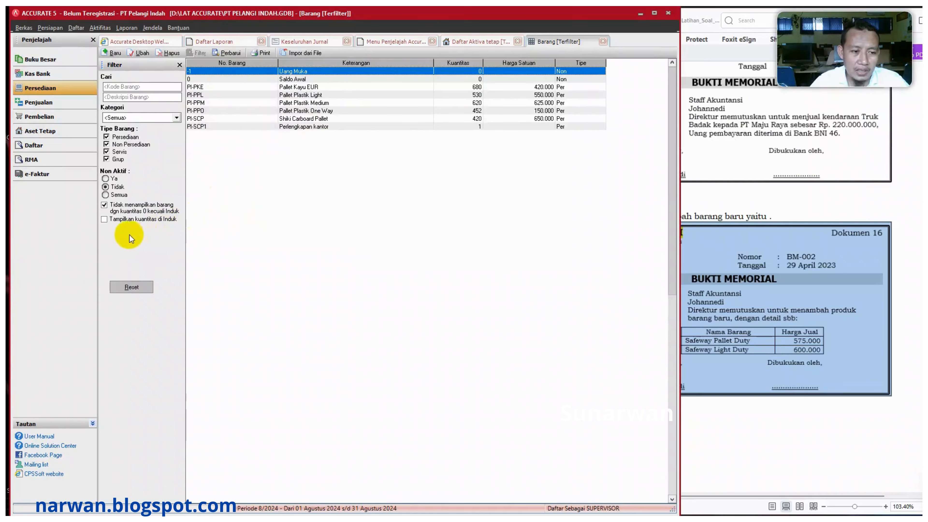
left_click(104, 206)
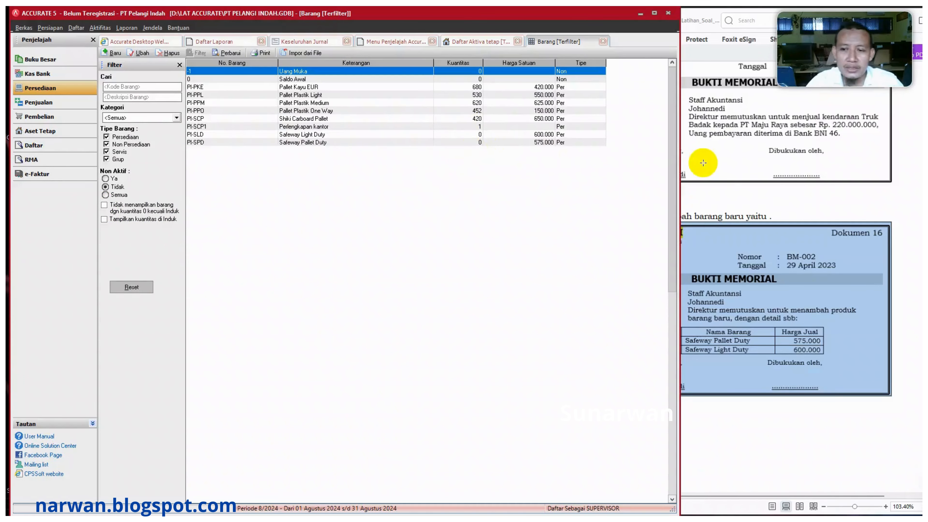
Switch to the exercise PDF and read document 17, the petty cash refill dated 30 April 2023.
left_click(728, 196)
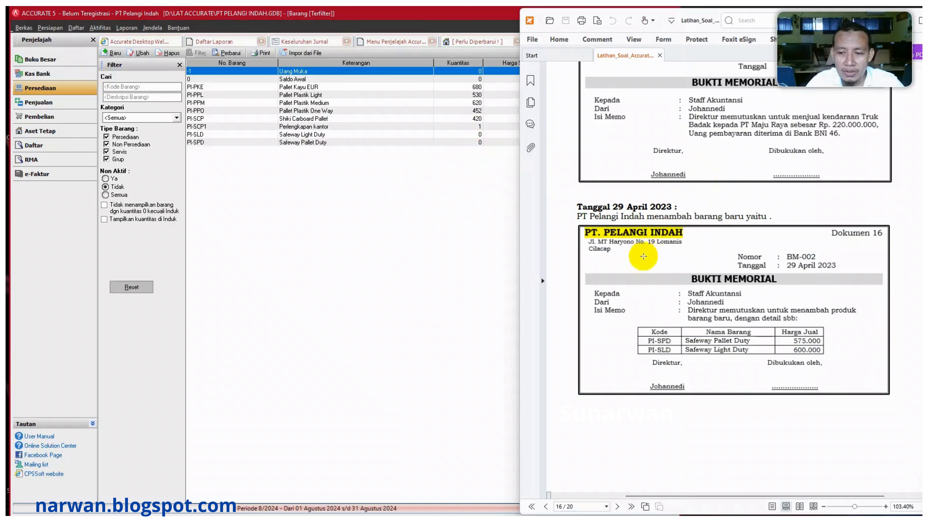
scroll(646, 256, "down", 10)
scroll(646, 265, "down", 3)
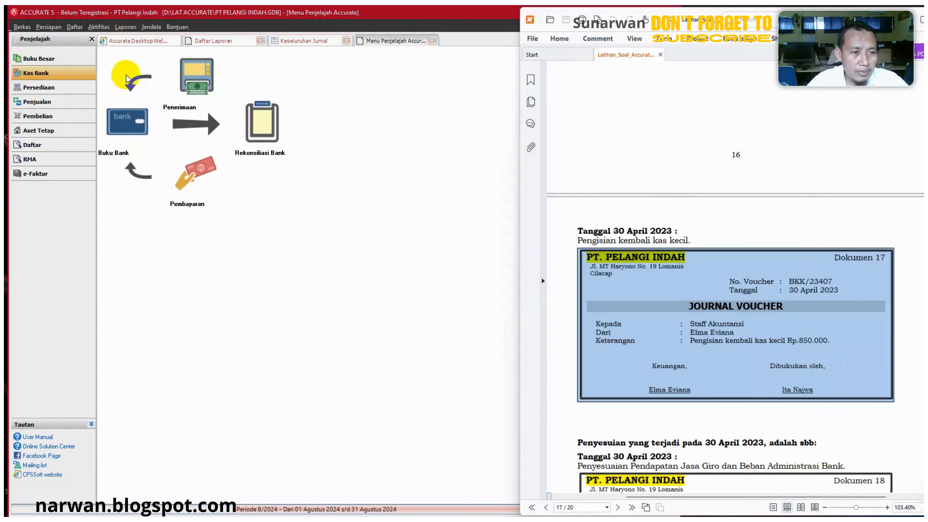
Close the explorer menu page in ACCURATE 5 and start a new general journal voucher from the Buku Besar module.
left_click(432, 42)
left_click(432, 42)
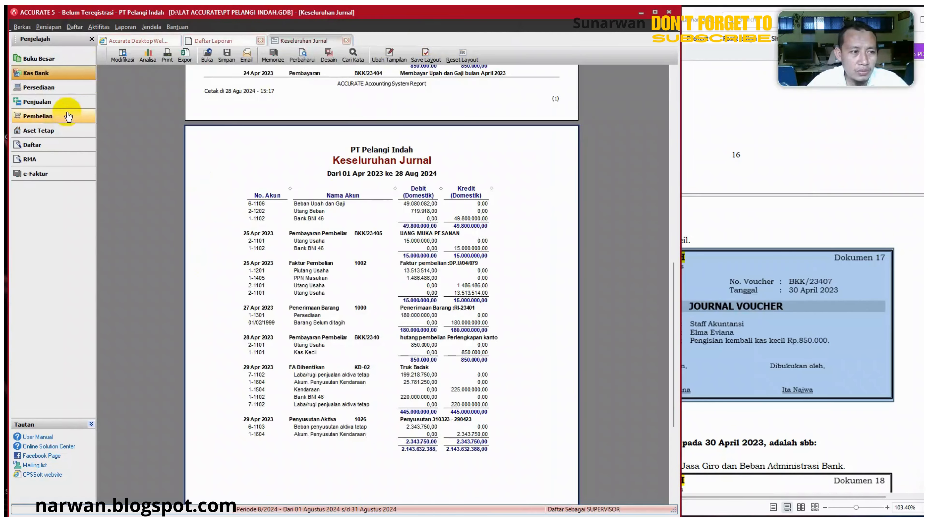
left_click(29, 60)
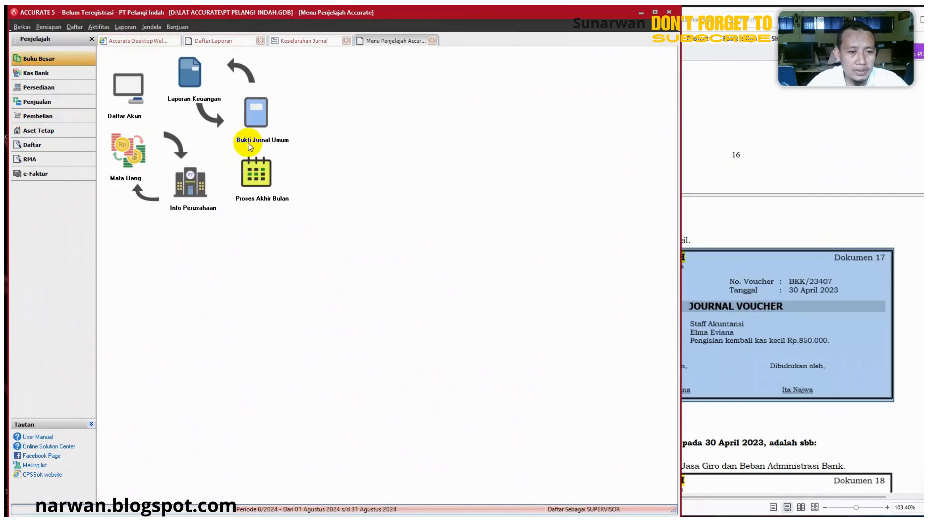
left_click(254, 121)
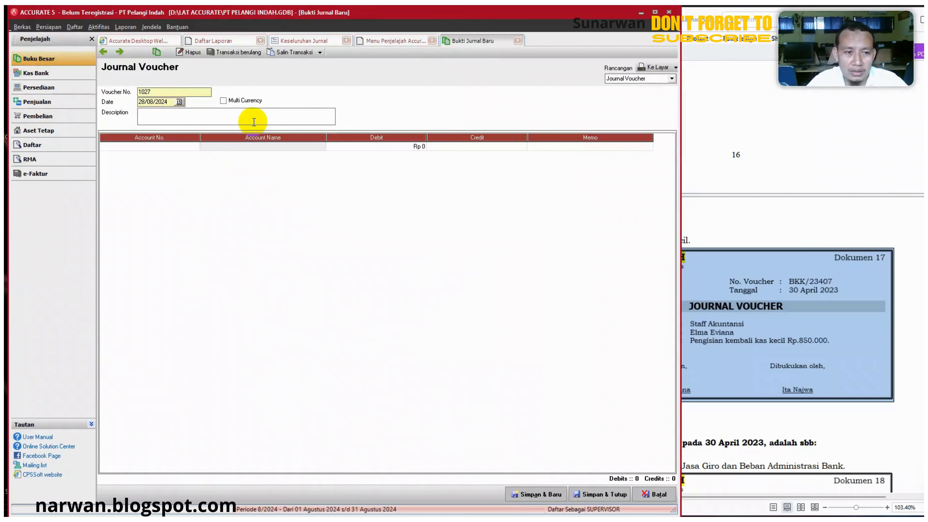
Replace the journal voucher's number with BKK/23407.
double_click(180, 91)
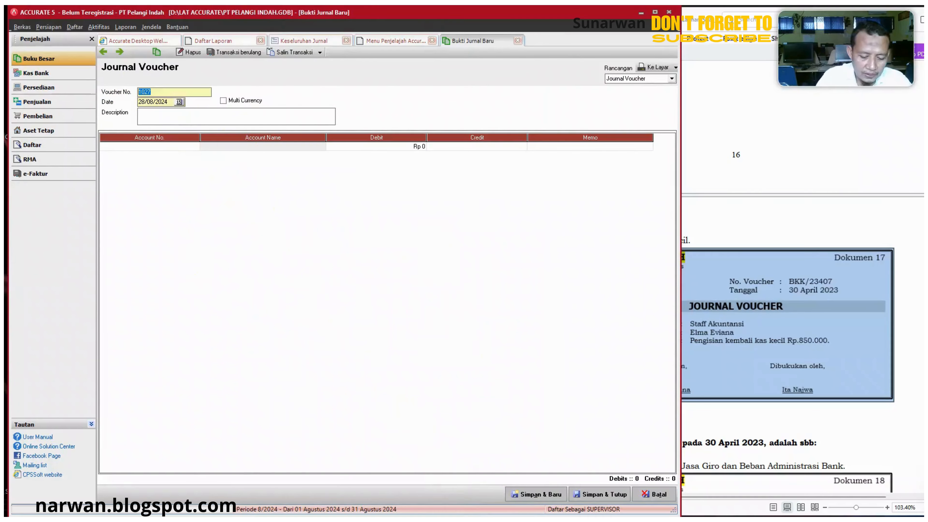
type("BKK")
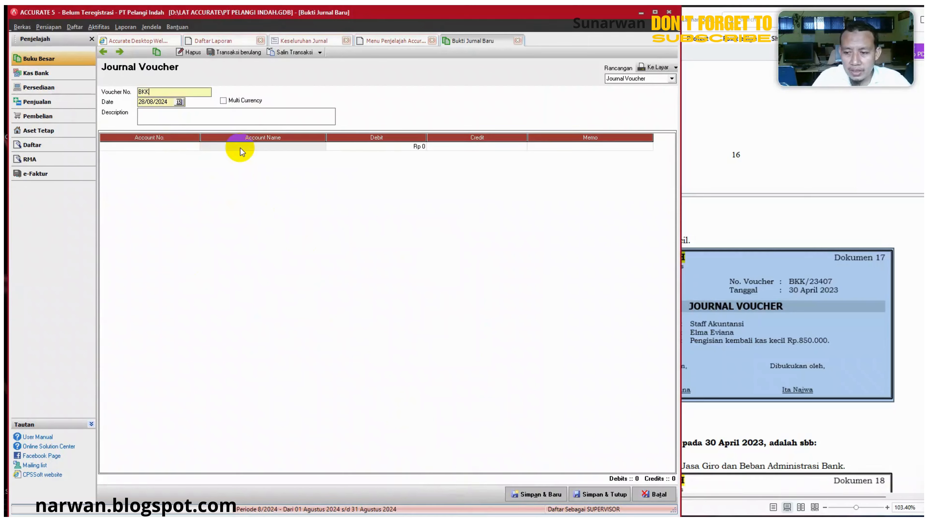
type("/2")
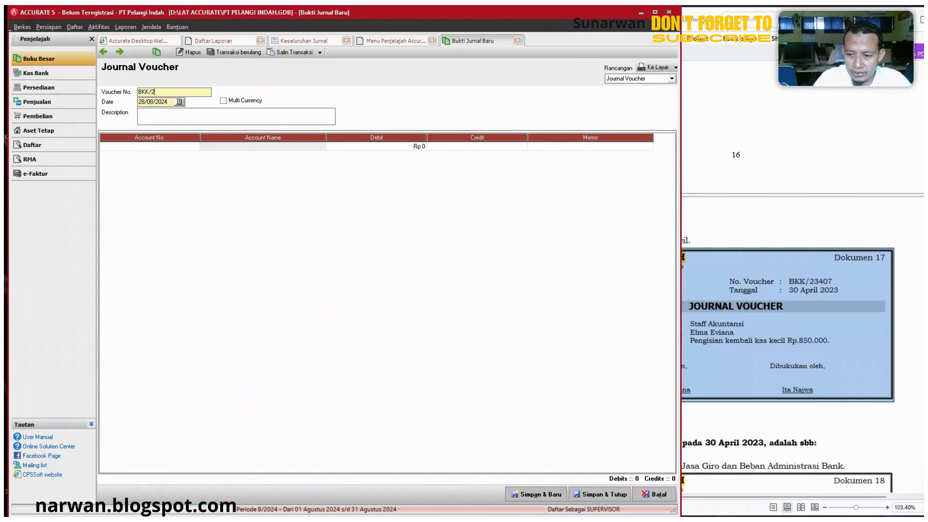
type("30")
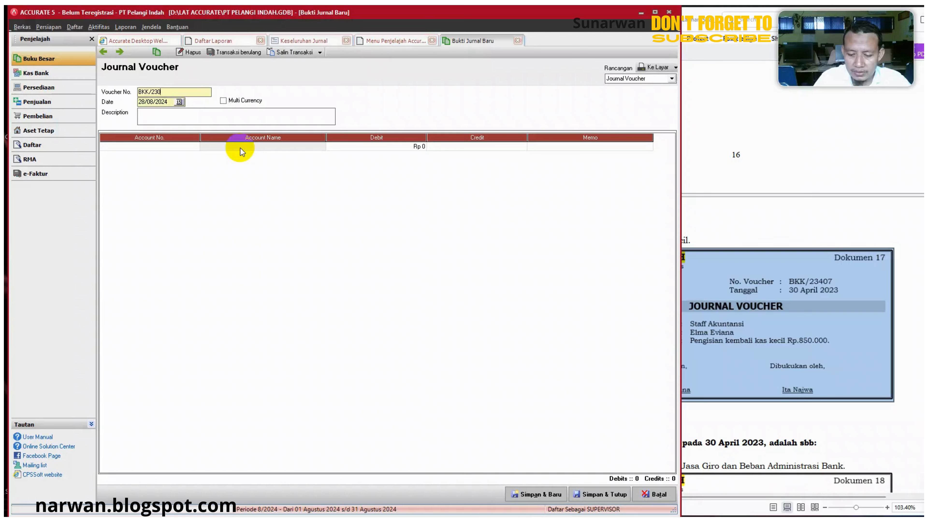
type("407")
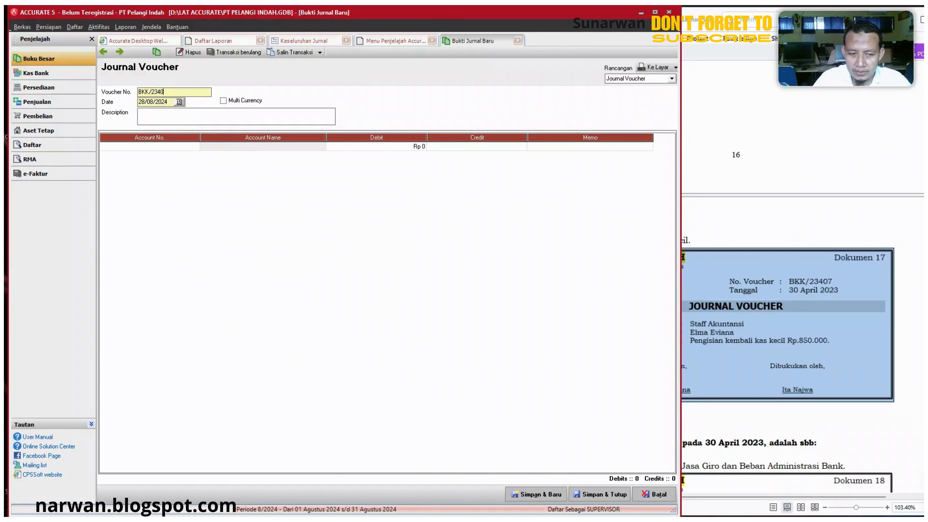
Set the voucher's date to 30/04/2023 and its description to "Pengisian kembali kas kecil".
left_click(171, 102)
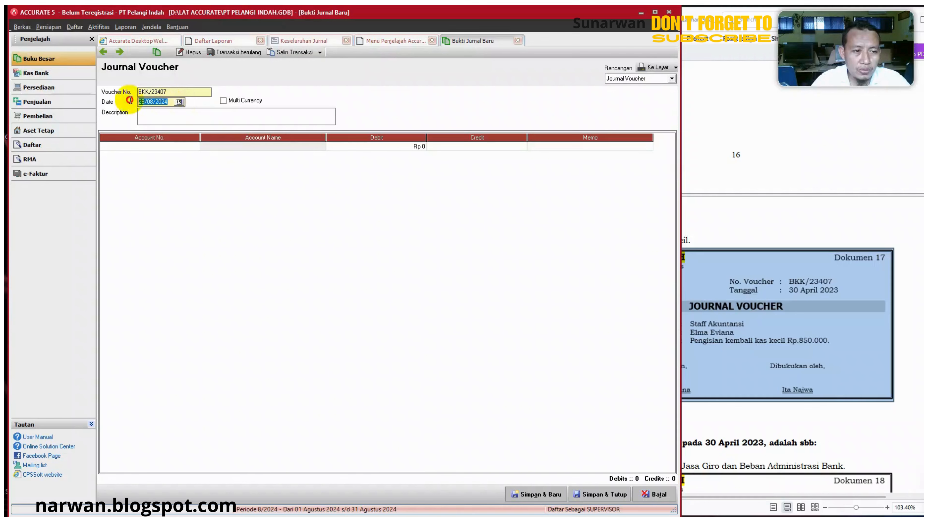
type("30/04")
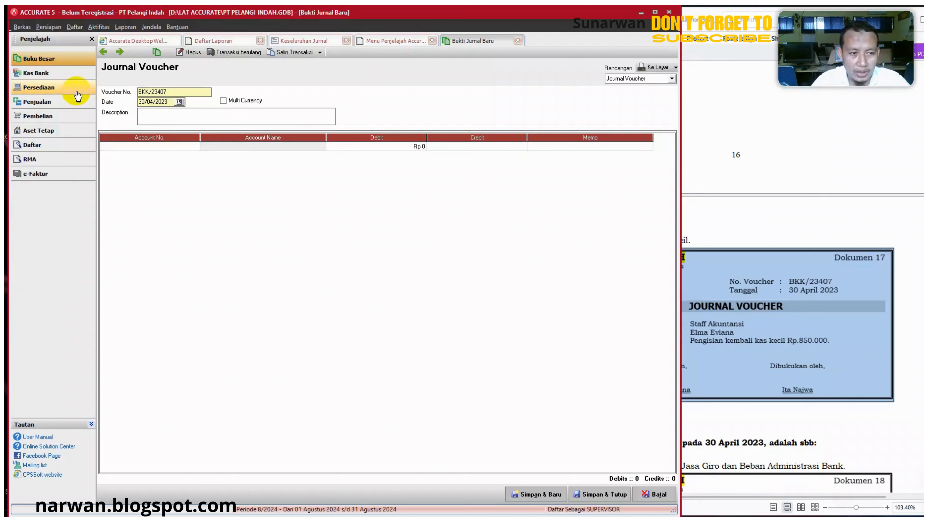
left_click(160, 116)
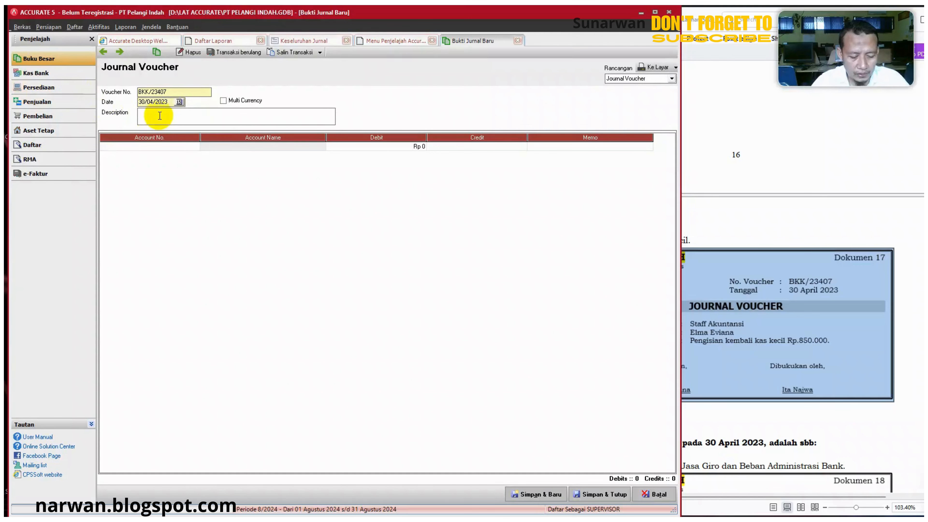
type("Pengisian kembali kas kecil")
Add a journal line debiting the Kas Kecil account for 850000.
left_click(167, 147)
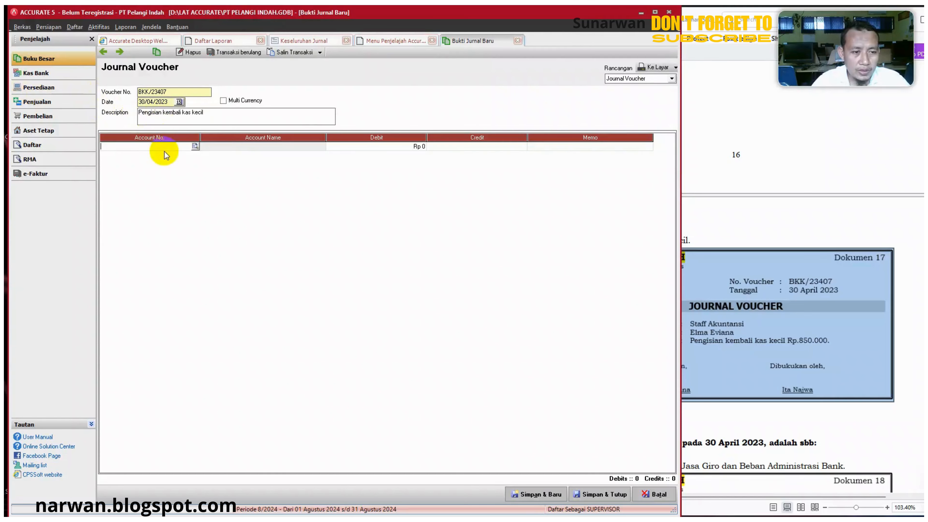
left_click(195, 146)
left_click(453, 225)
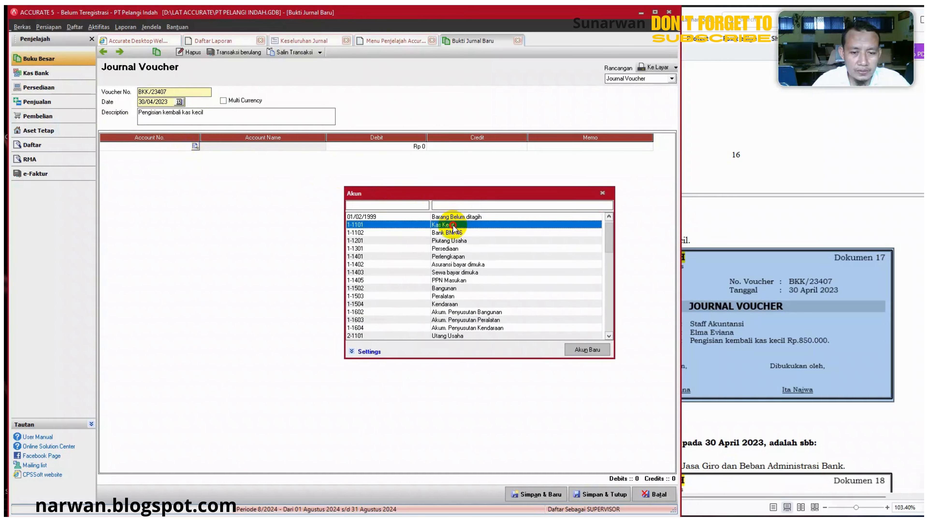
double_click(455, 227)
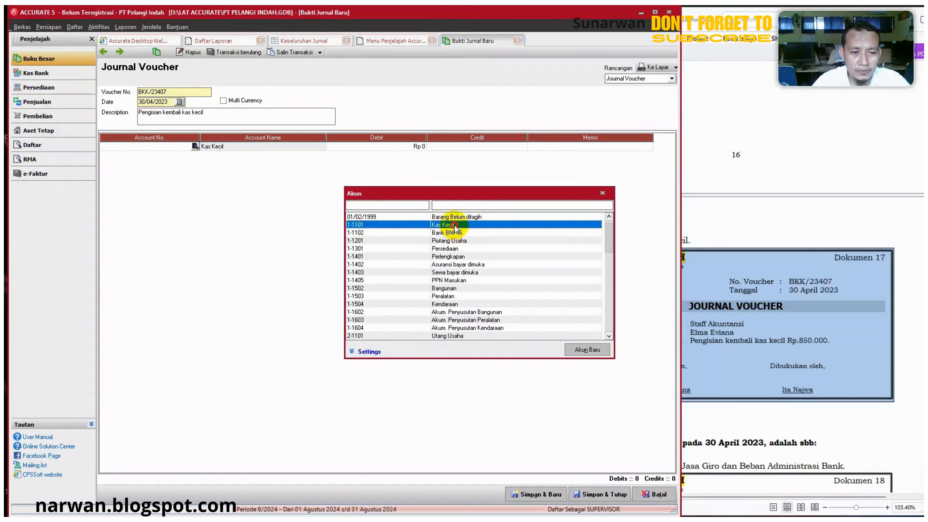
type("8")
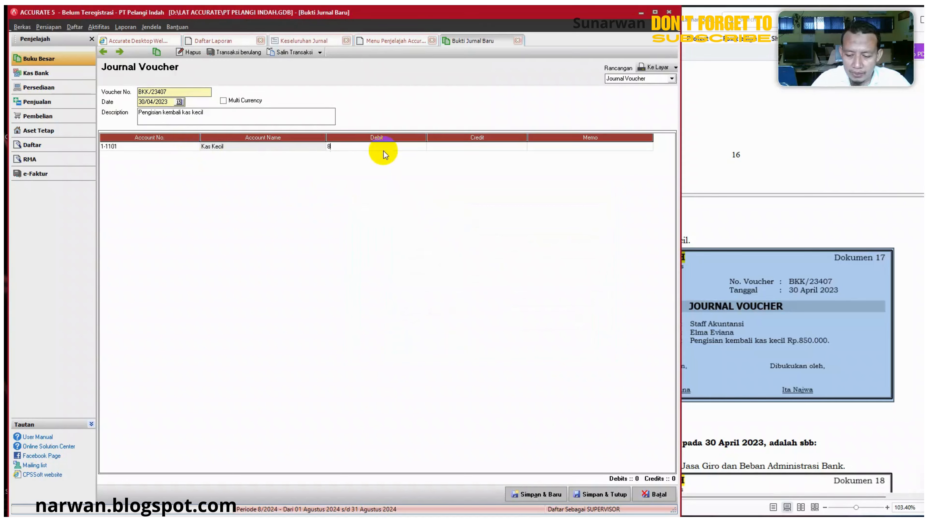
type("50.0000")
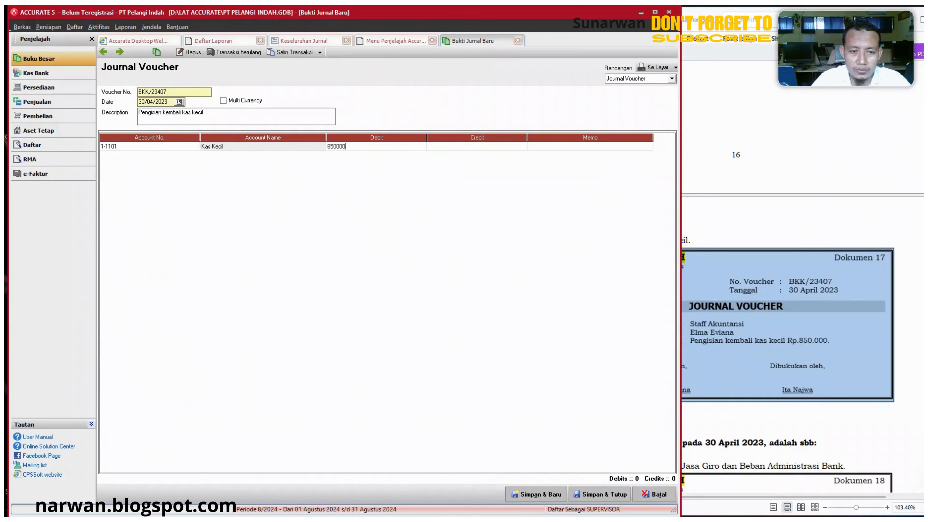
key("Return")
key("Return")
key("Return")
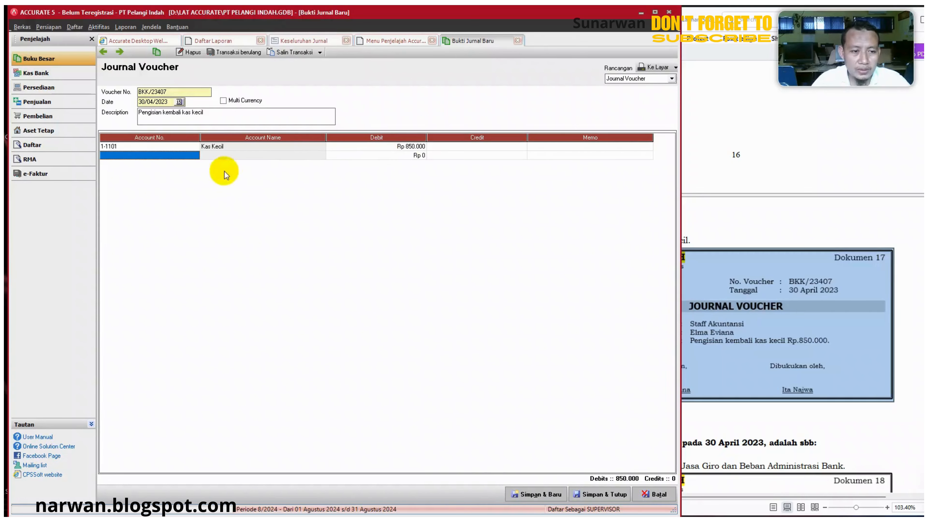
Add the Bank BNI 46 account as the balancing credit line, and save and close the petty cash refill voucher.
left_click(192, 155)
left_click(195, 156)
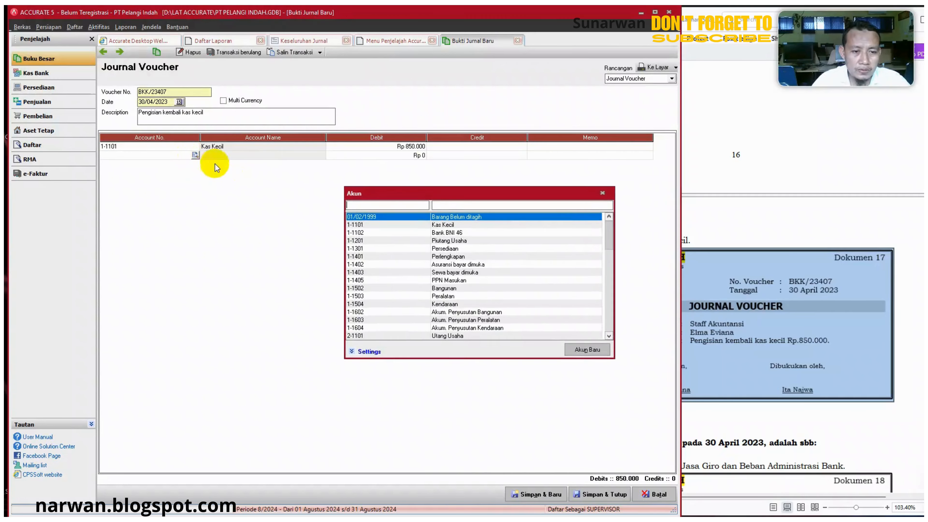
double_click(440, 234)
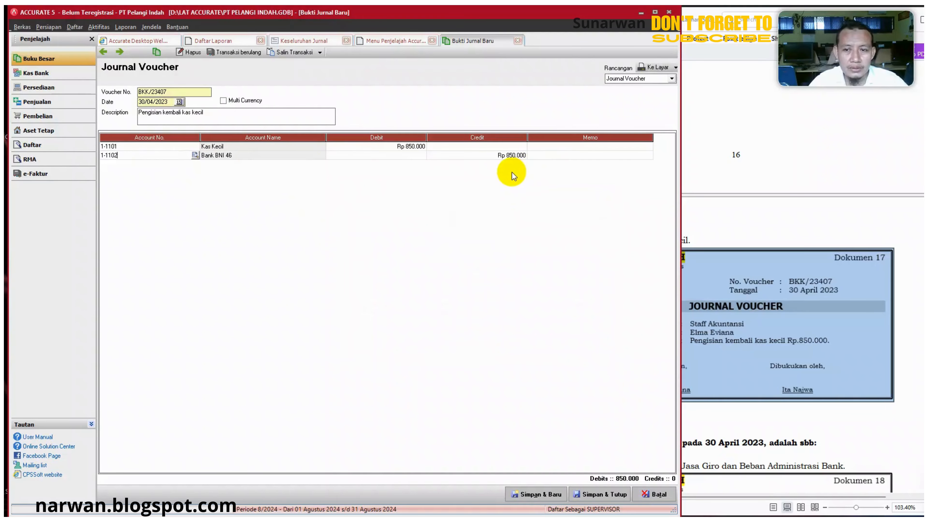
left_click(594, 495)
Consult Dokumen 18 in the exercise PDF and start a new general journal voucher in ACCURATE 5, narrowing its window to uncover the document.
left_click(794, 423)
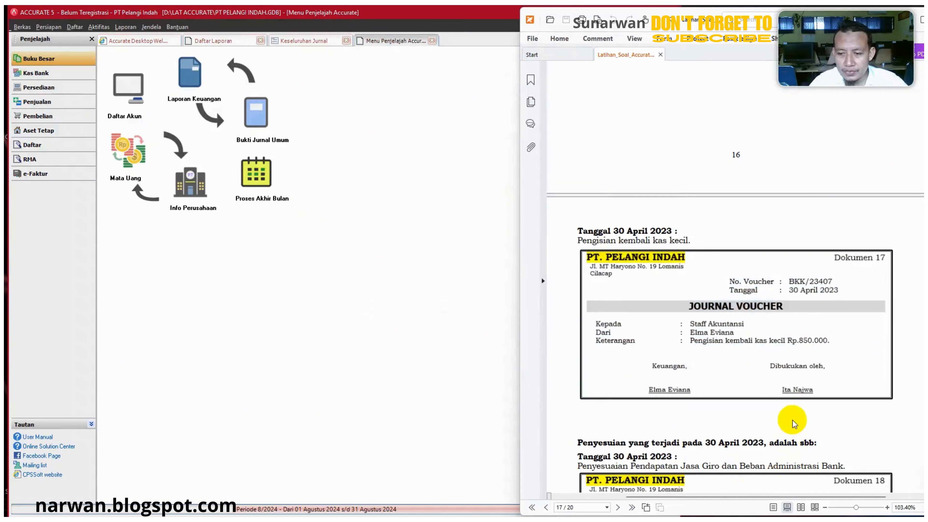
scroll(793, 423, "down", 5)
scroll(792, 420, "down", 2)
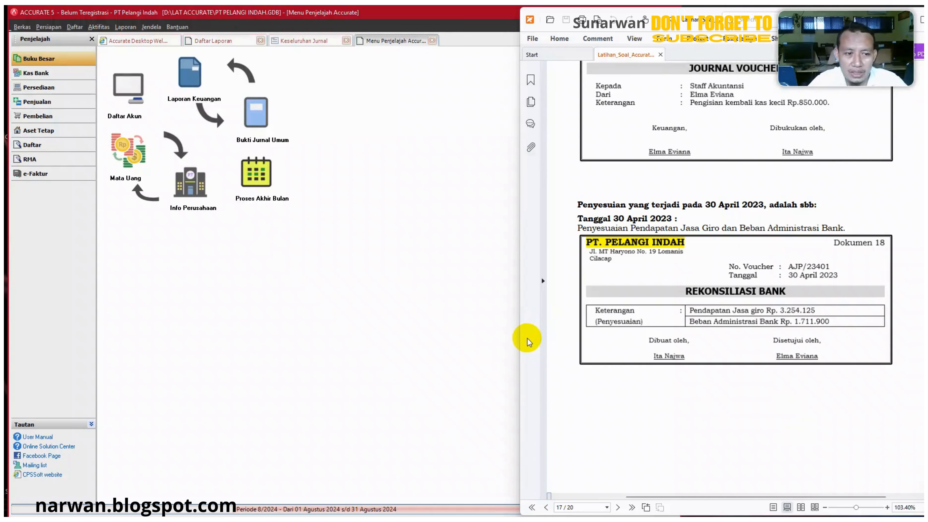
left_click(254, 114)
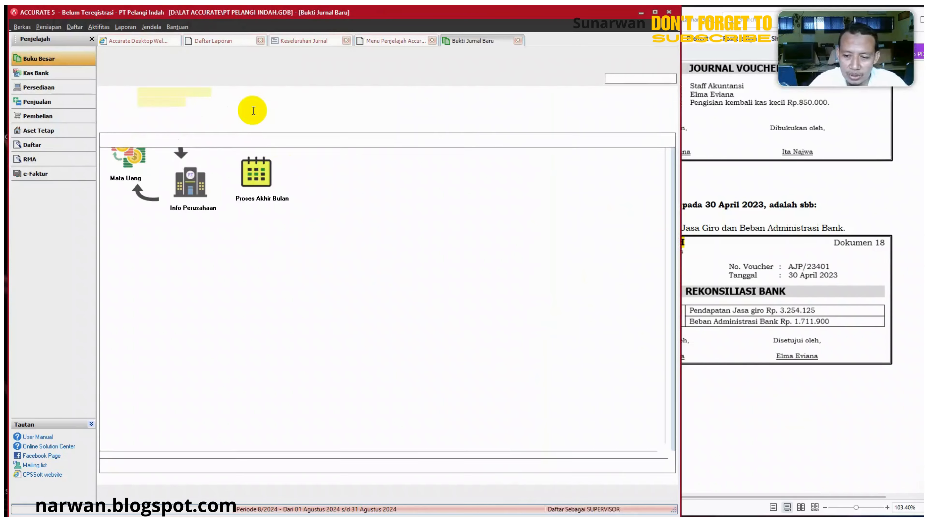
left_click_drag(669, 222, 554, 226)
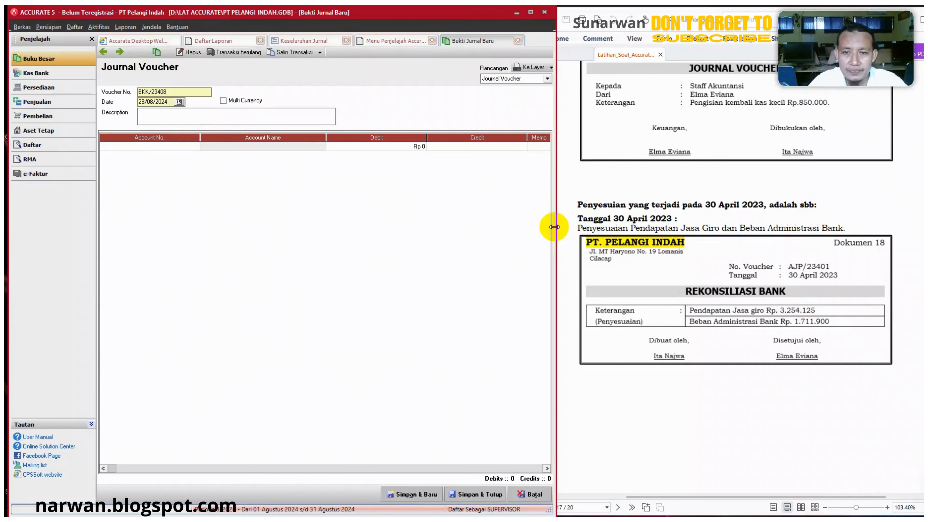
Set the new voucher's number to AJP/23401 and its date to 30/04/2023.
left_click(176, 92)
type("AJP")
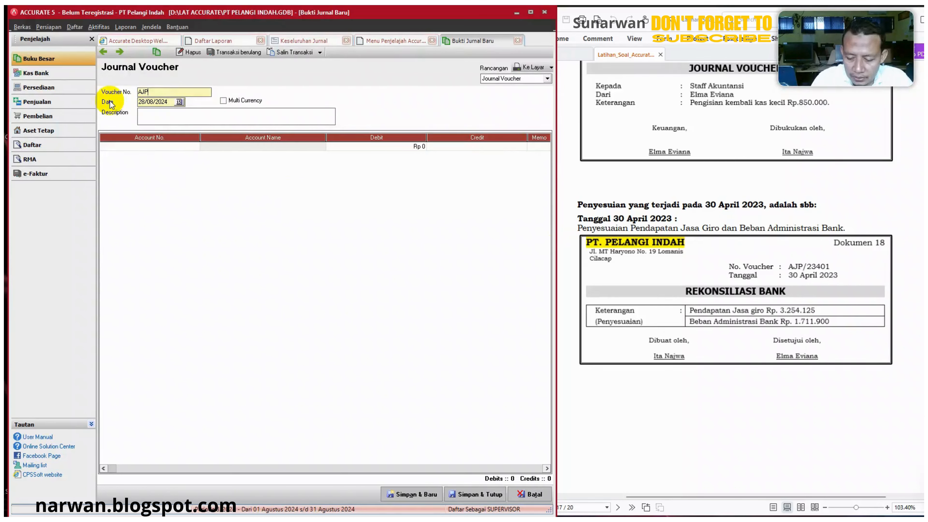
type("/")
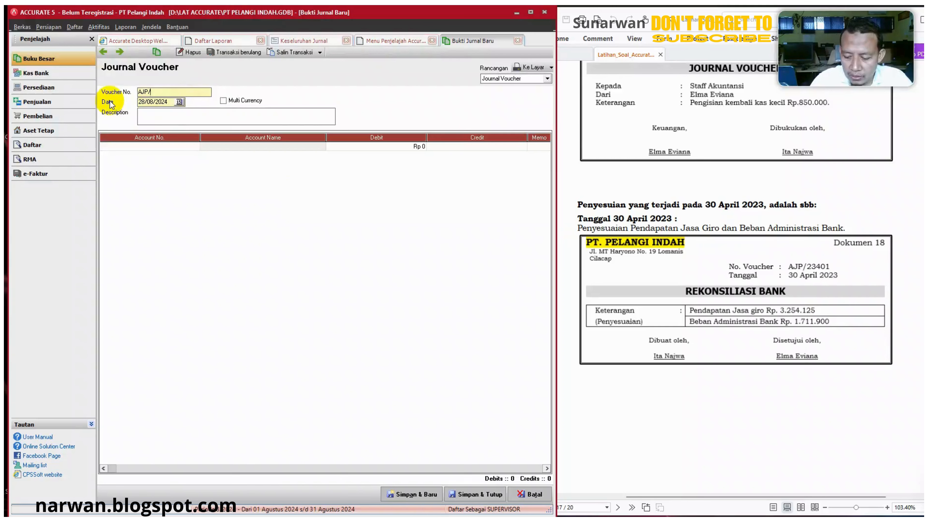
type("23401")
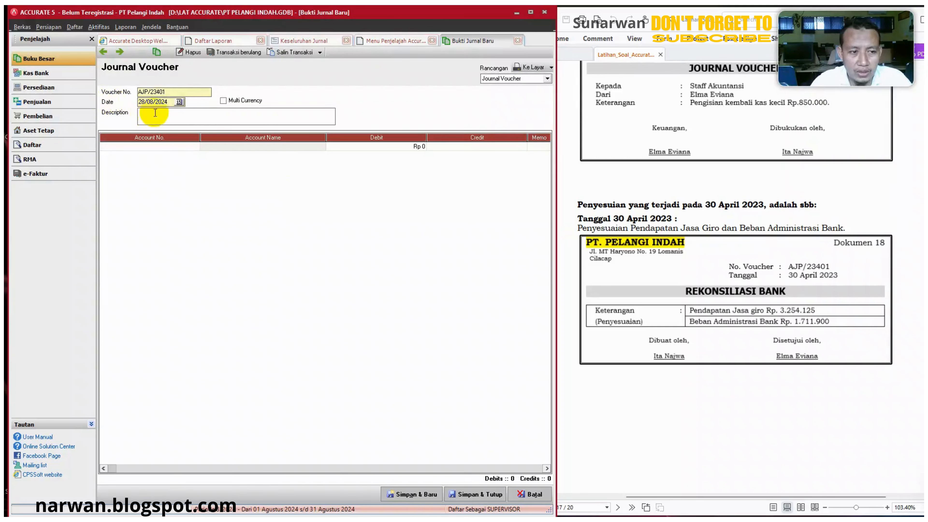
key("Tab")
type("30/")
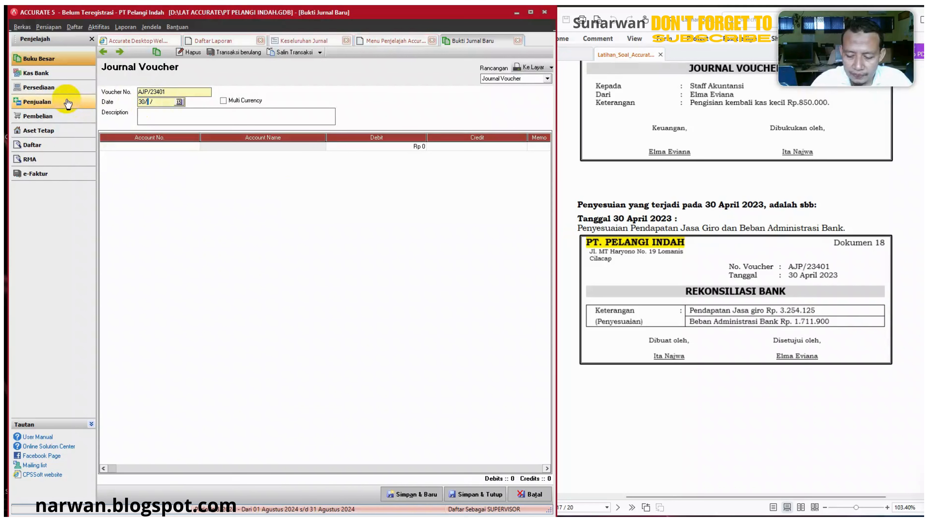
type("04")
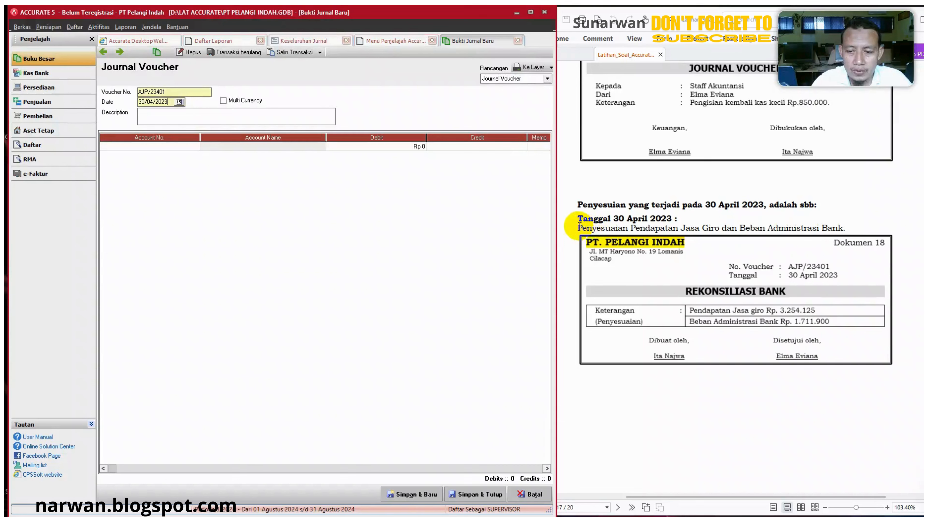
Copy "Penyesuaian Pendapatan Jasa Giro dan Beban Administrasi Bank." from the exercise PDF into the voucher's description.
left_click_drag(580, 227, 844, 229)
key("ctrl+c")
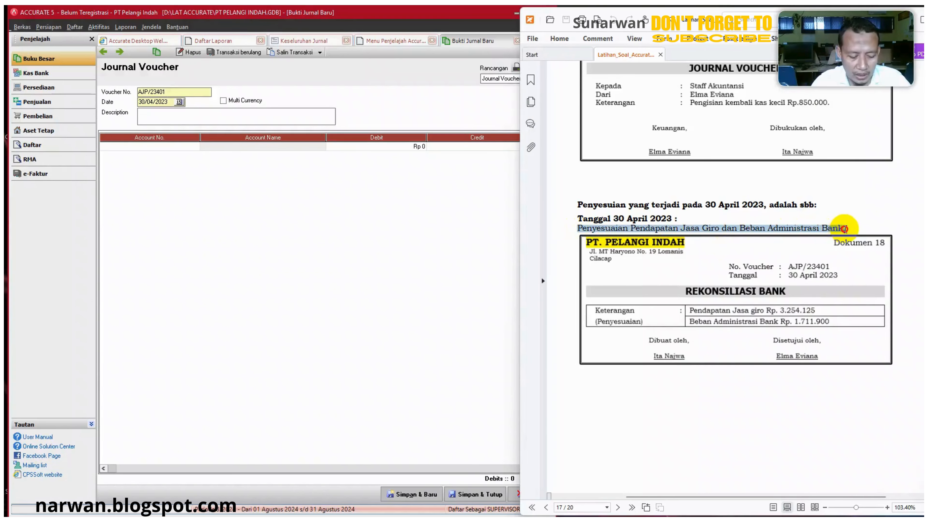
left_click(150, 116)
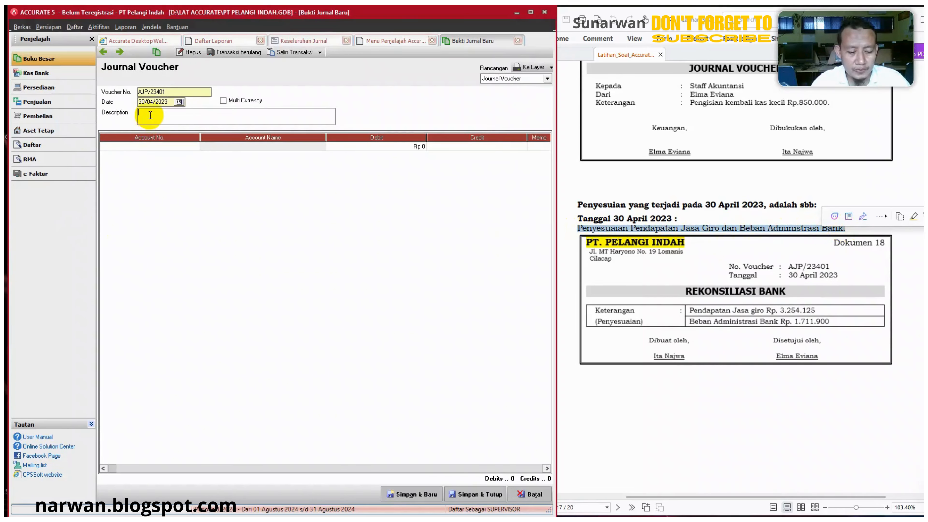
key("ctrl+v")
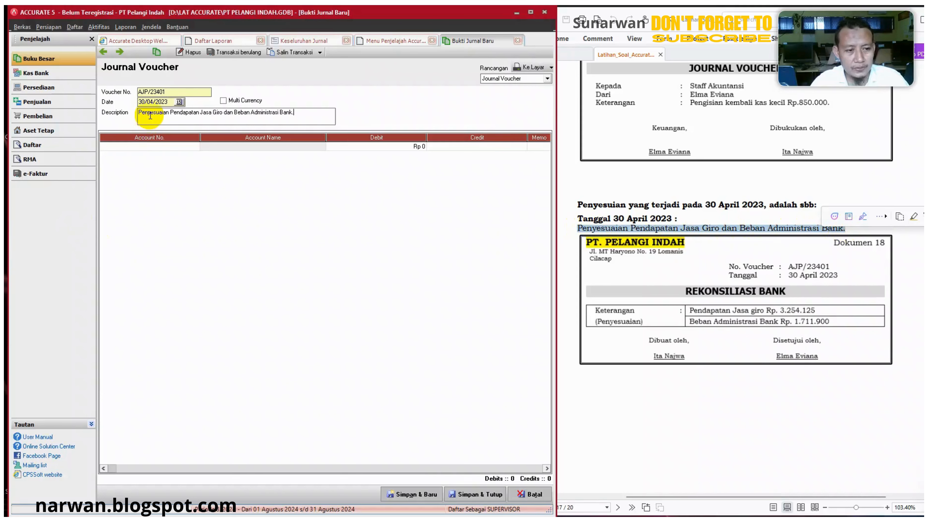
Add a first journal line for the Bank BNI 46 account without entering an amount.
left_click(195, 145)
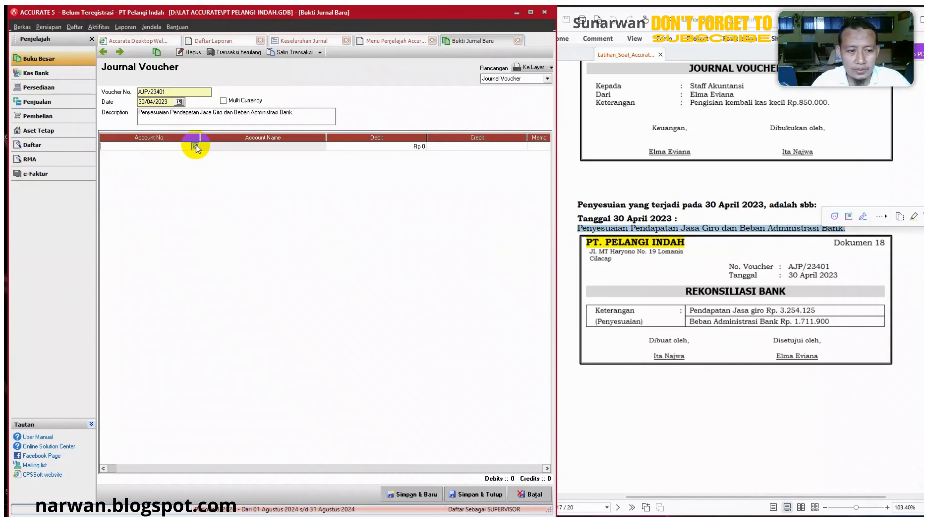
double_click(463, 234)
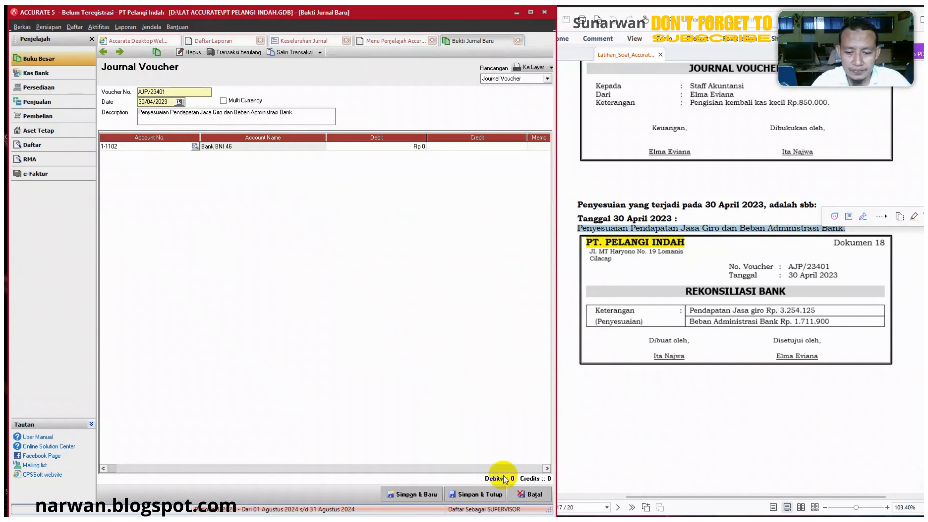
left_click(298, 148)
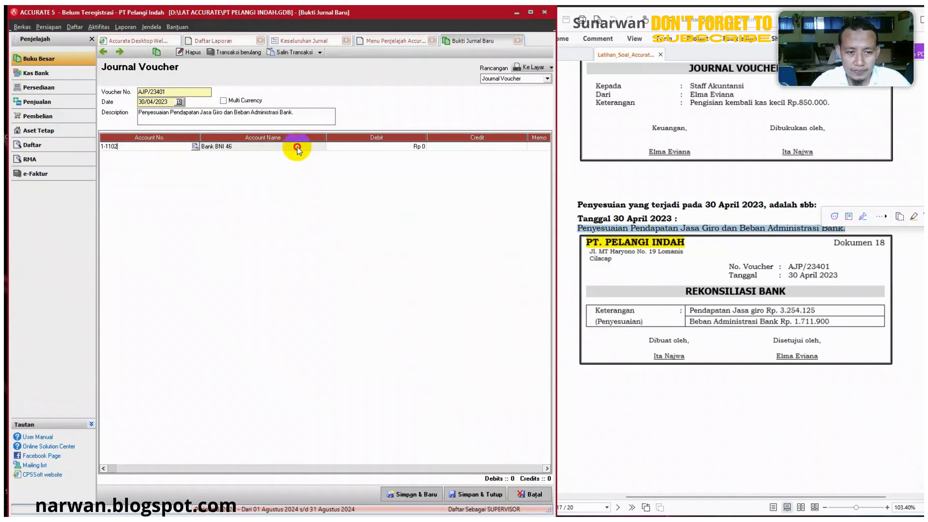
key("Tab")
key("Tab")
key("Tab")
key("Tab")
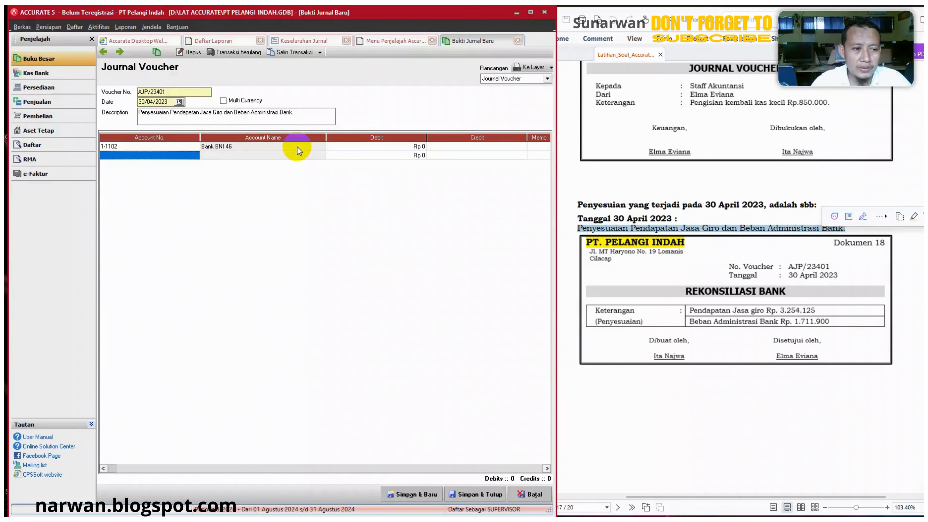
Add a second journal line debiting the Beban Administrasi Bank account for 1711900.
left_click(188, 160)
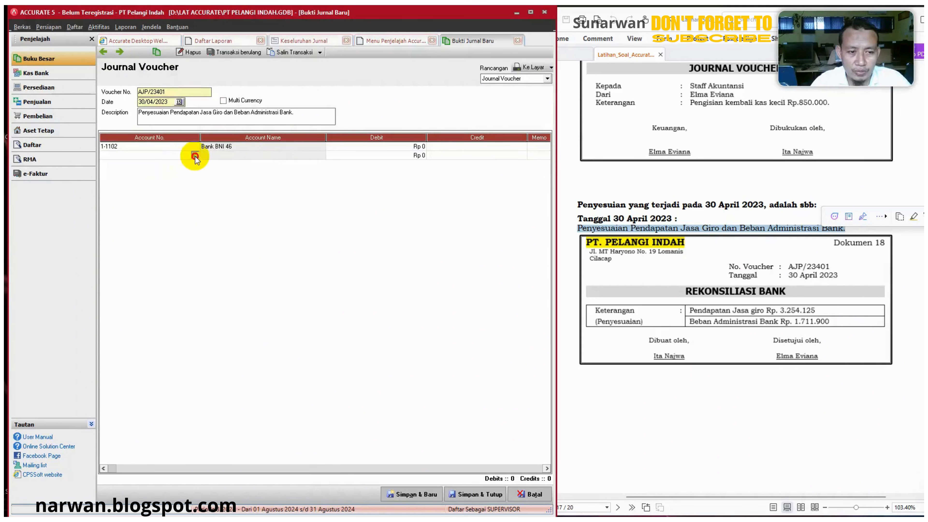
left_click(195, 155)
left_click(463, 205)
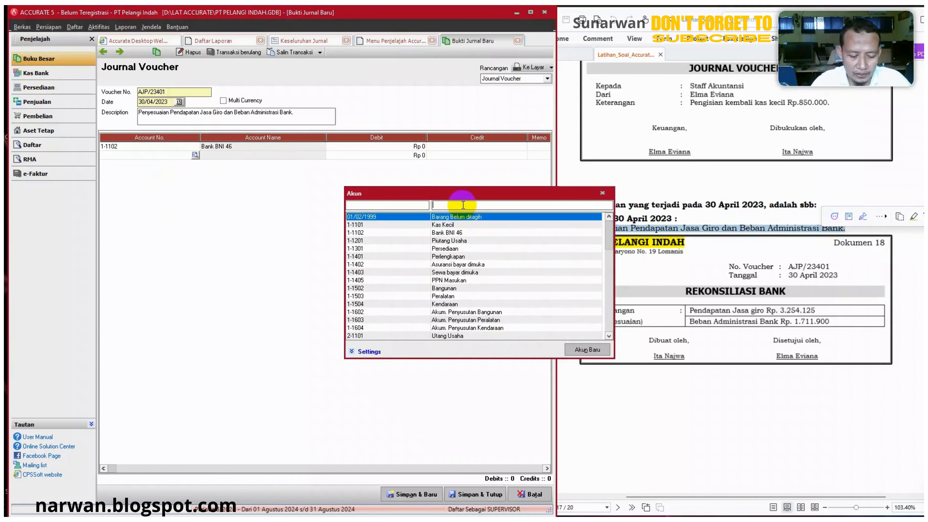
type("BANK")
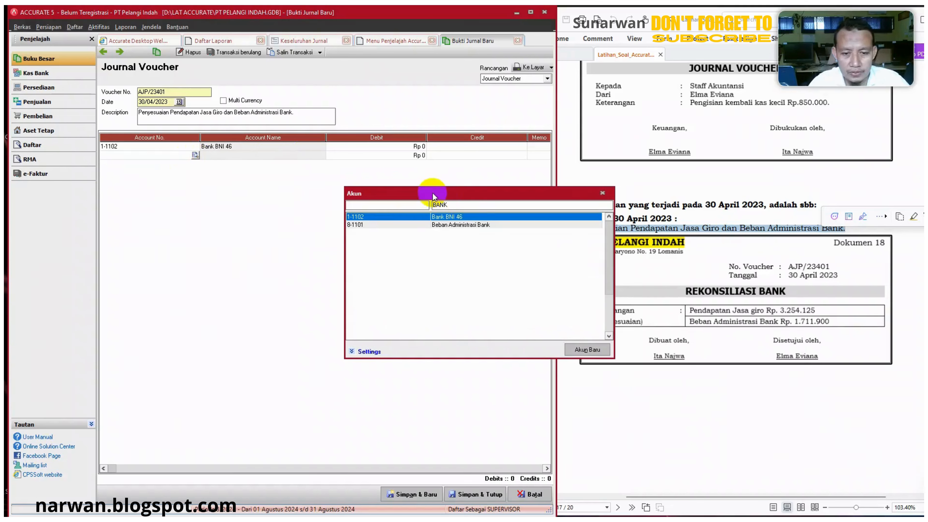
double_click(483, 225)
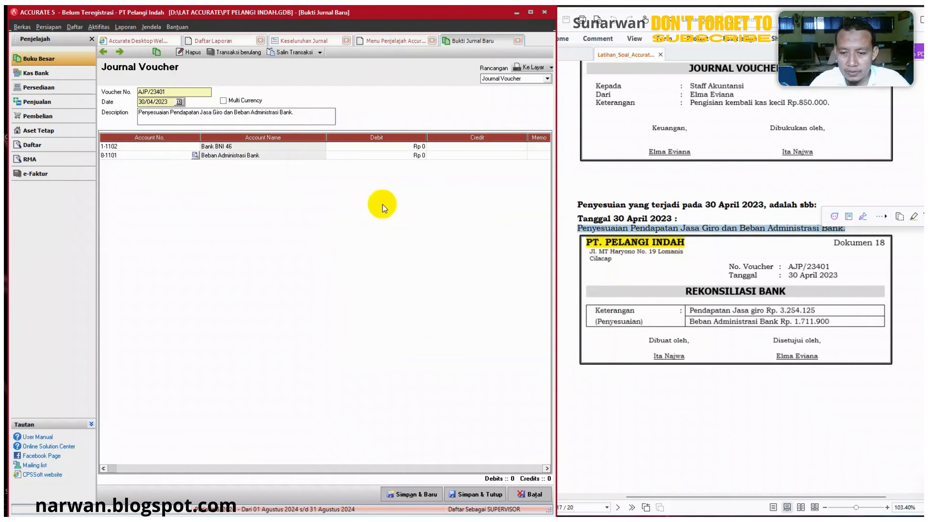
left_click(369, 156)
type("1")
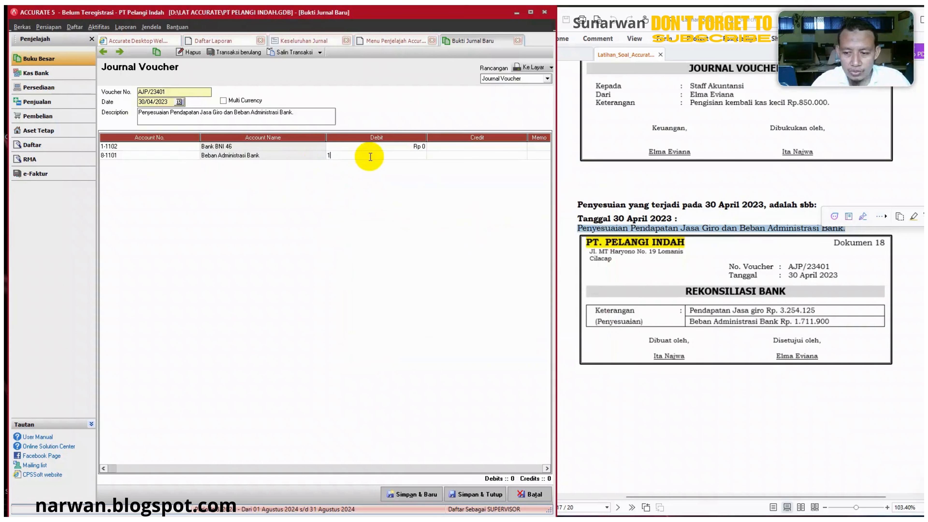
type(".7")
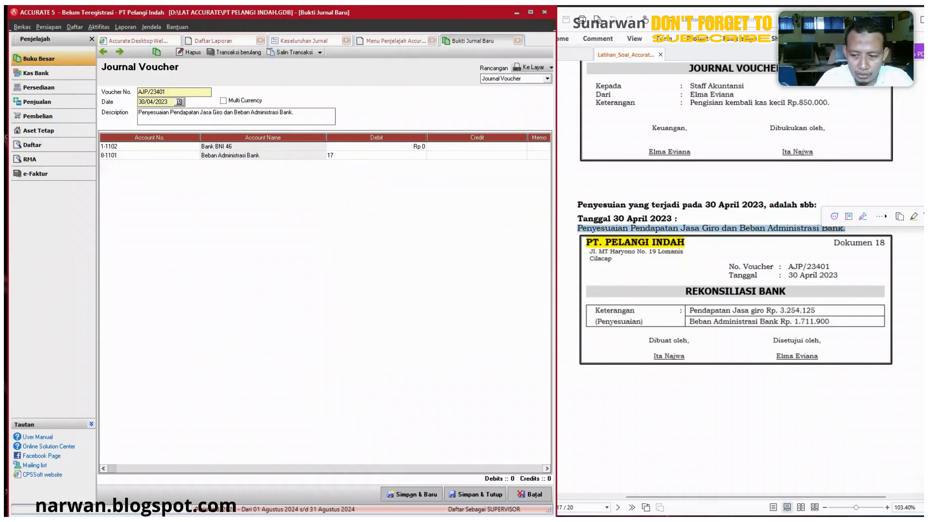
type("11.")
type("900")
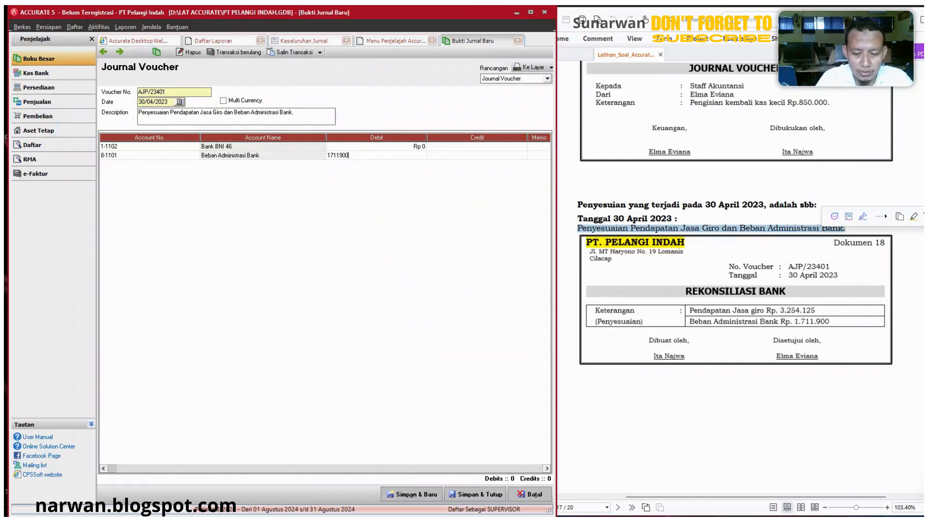
key("Tab")
key("Tab")
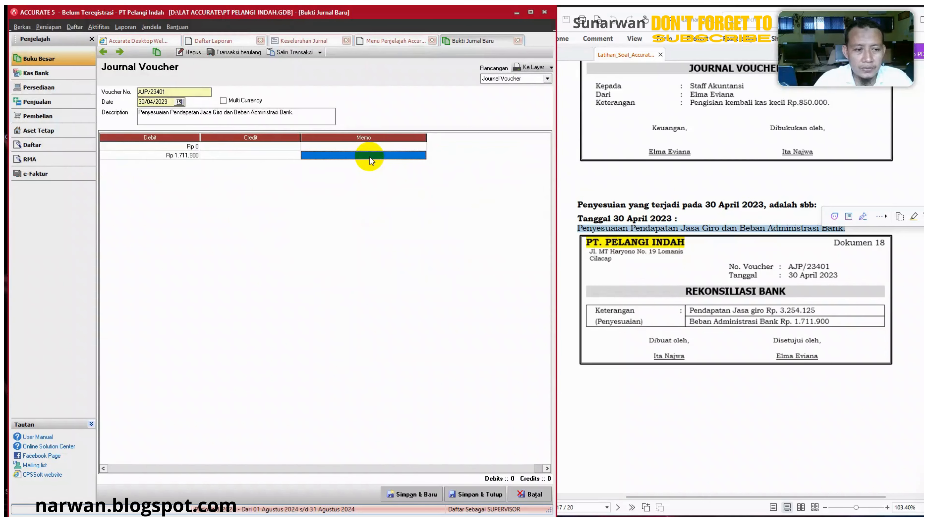
key("Tab")
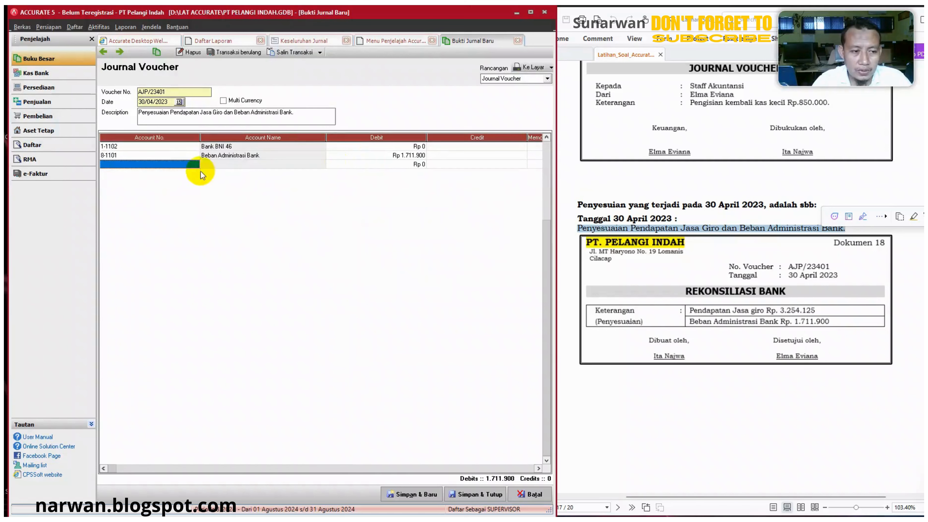
Add a third journal line crediting the Pendapatan Bunga account for 3254125.
left_click(185, 165)
left_click(195, 164)
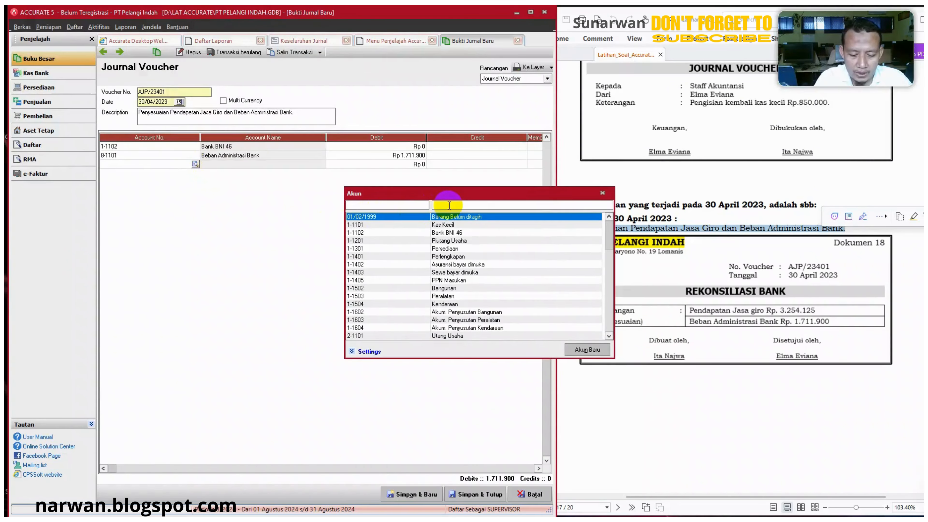
type("j")
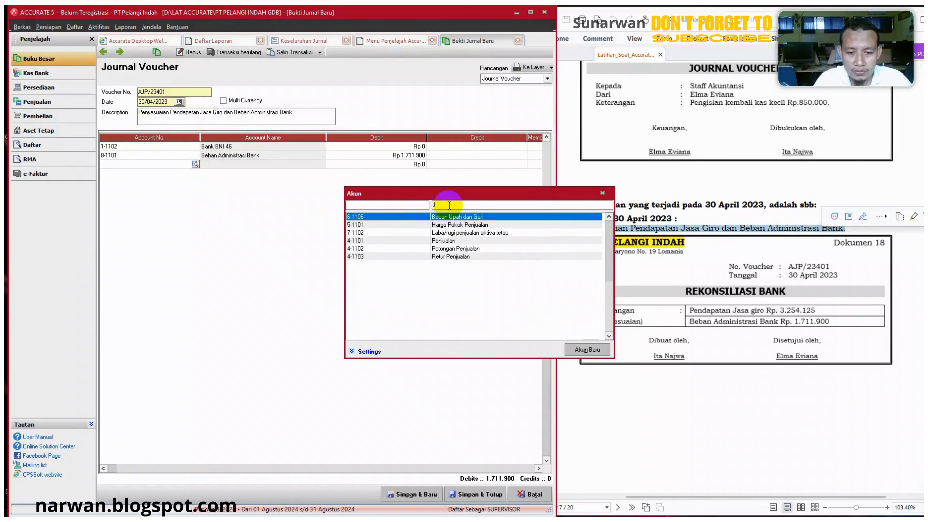
key("BackSpace")
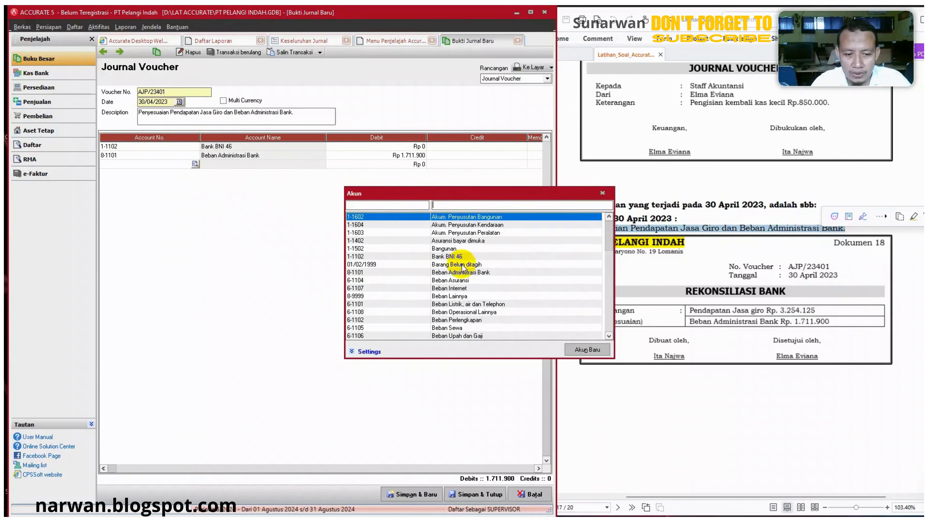
scroll(602, 240, "down", 10)
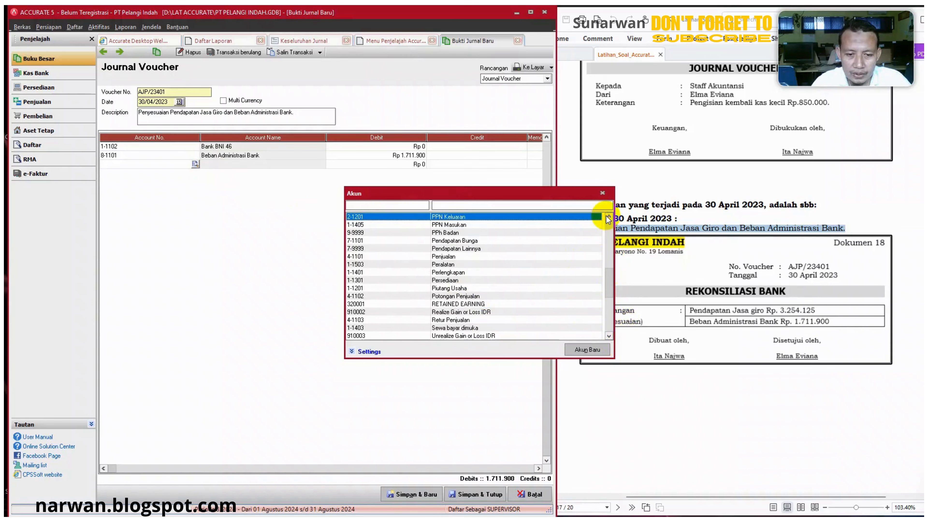
double_click(478, 241)
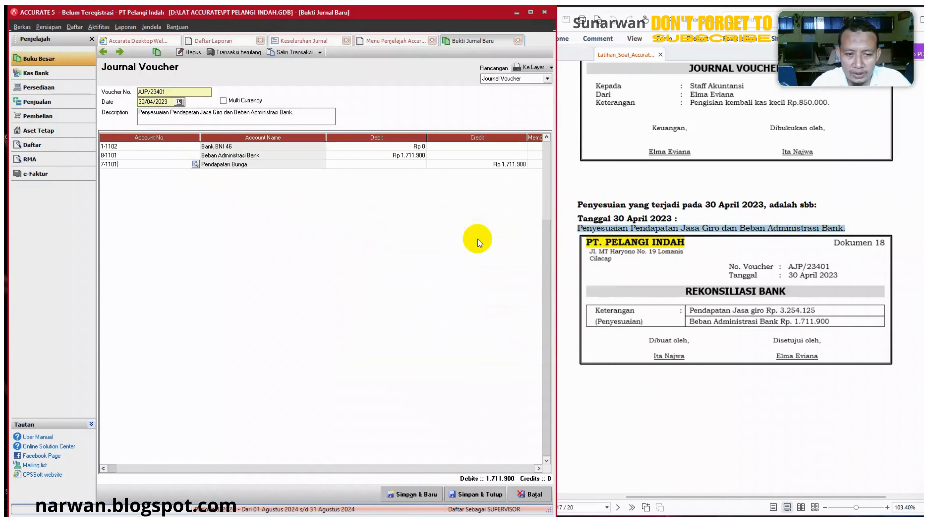
left_click(484, 166)
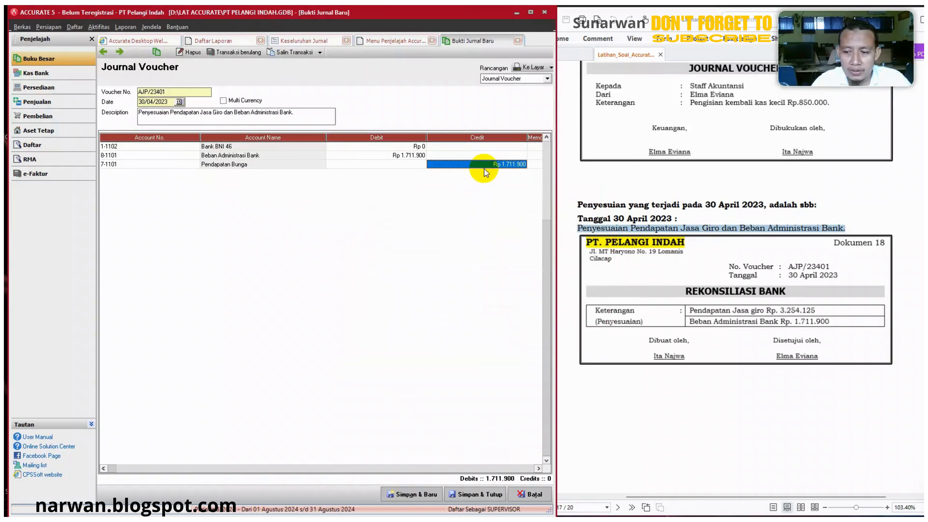
type("3")
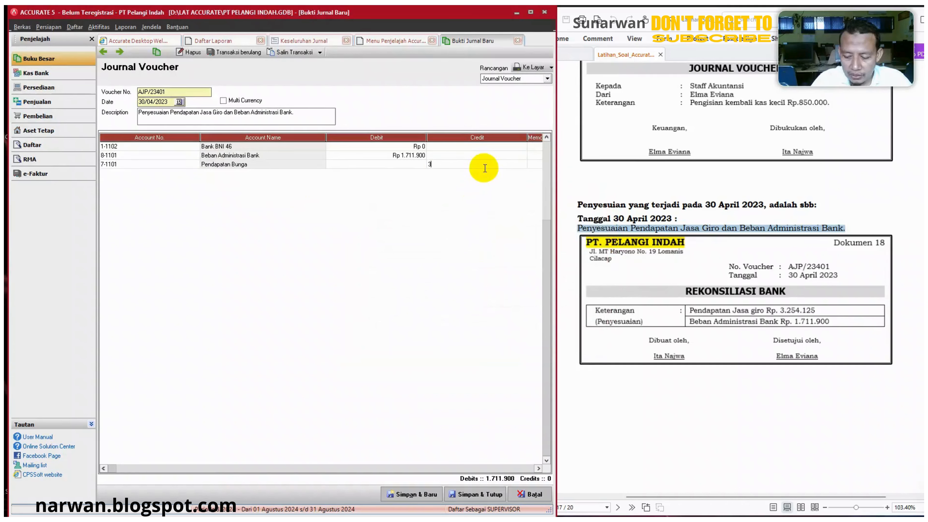
type("2541")
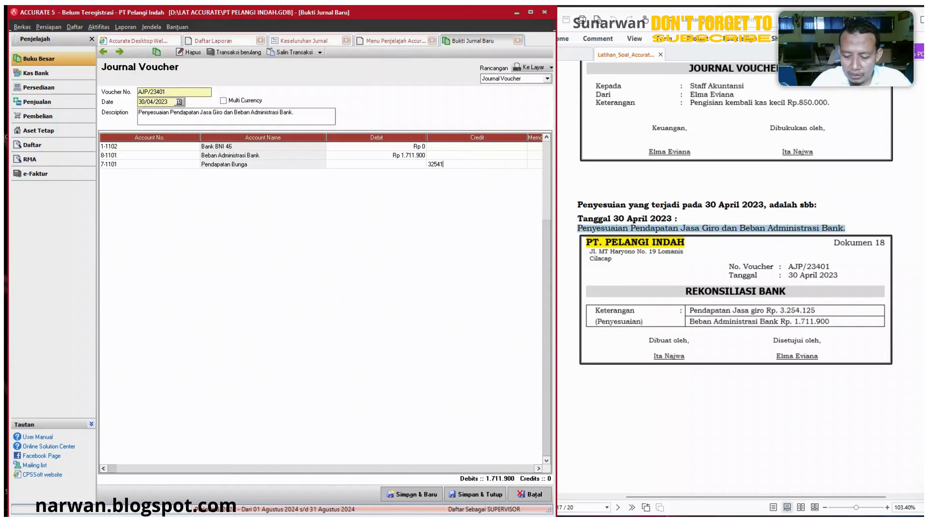
type("25")
key("Return")
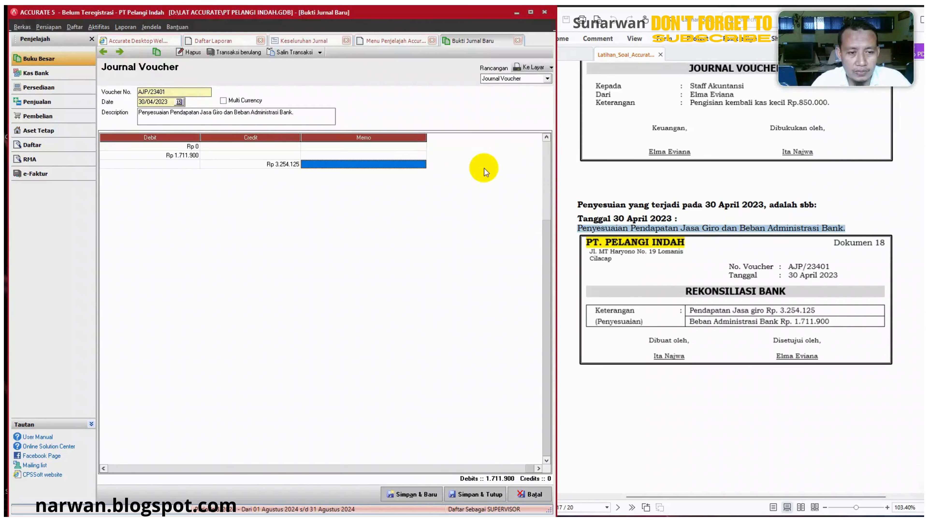
key("Return")
Try to save voucher AJP/23401 without an amount on the Bank BNI 46 line.
left_click(404, 146)
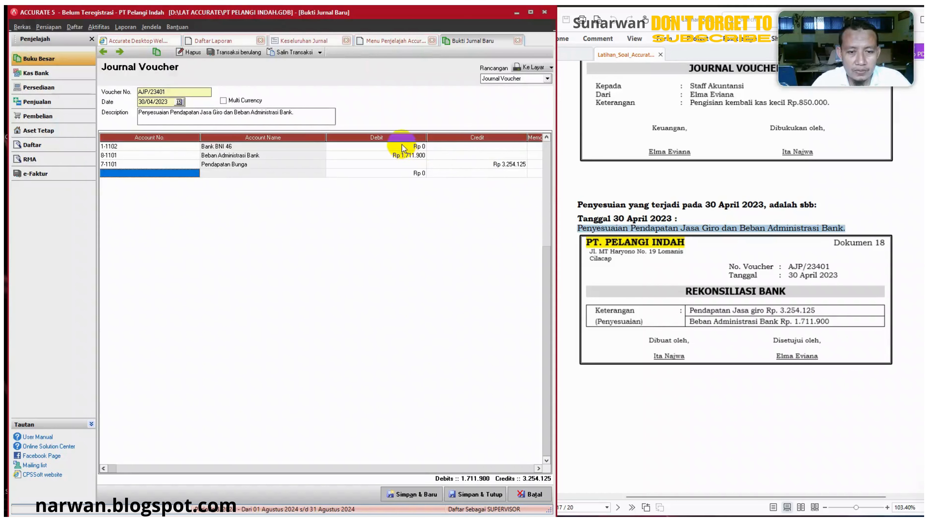
left_click(402, 148)
left_click(405, 164)
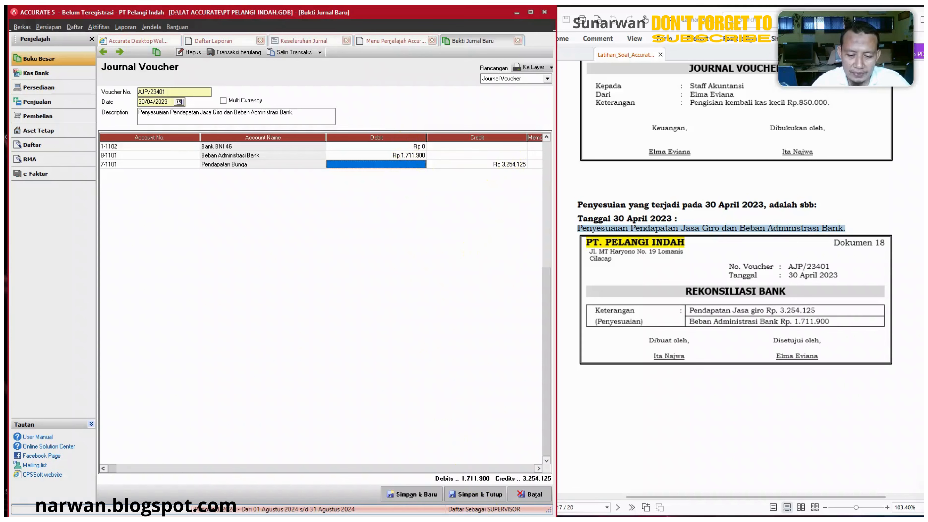
key("ctrl+s")
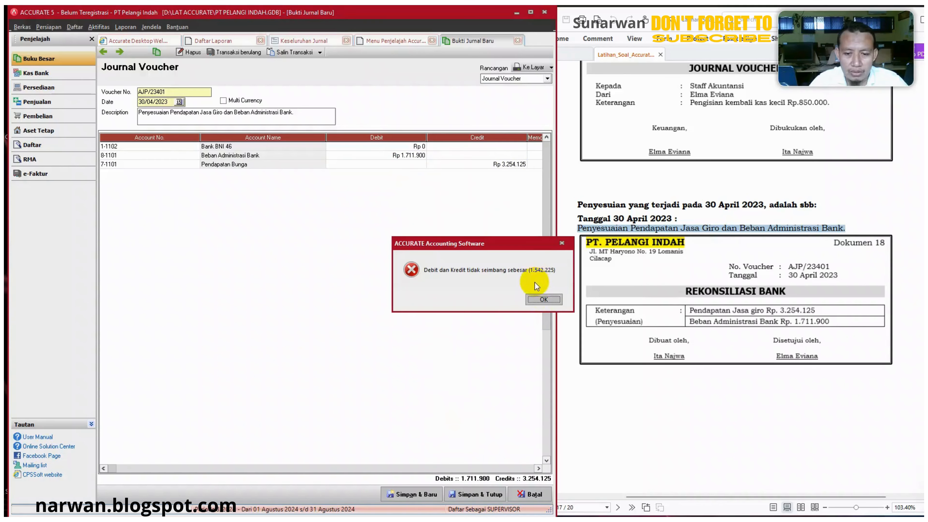
left_click(533, 300)
Set the debit of the Bank BNI 46 line to 1.542.225.
left_click(395, 148)
type("1")
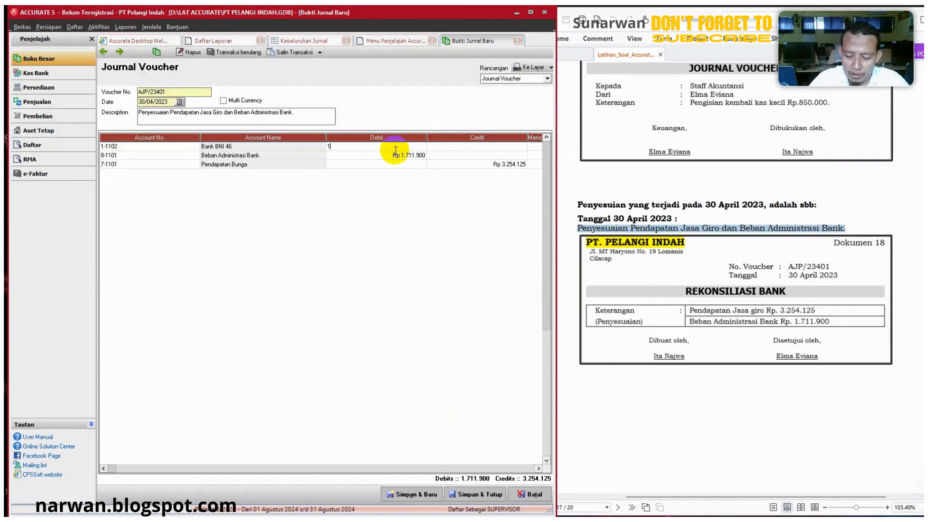
type(".542.225")
key("Tab")
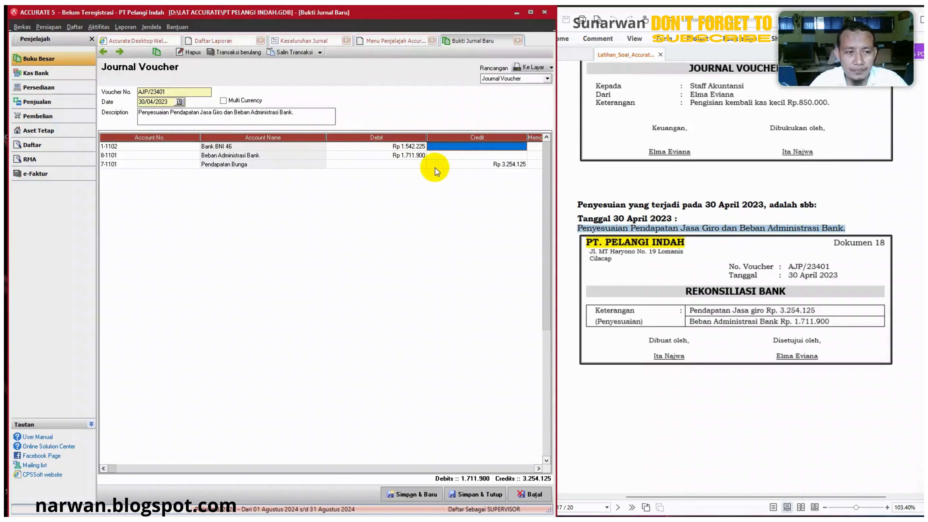
key("Tab")
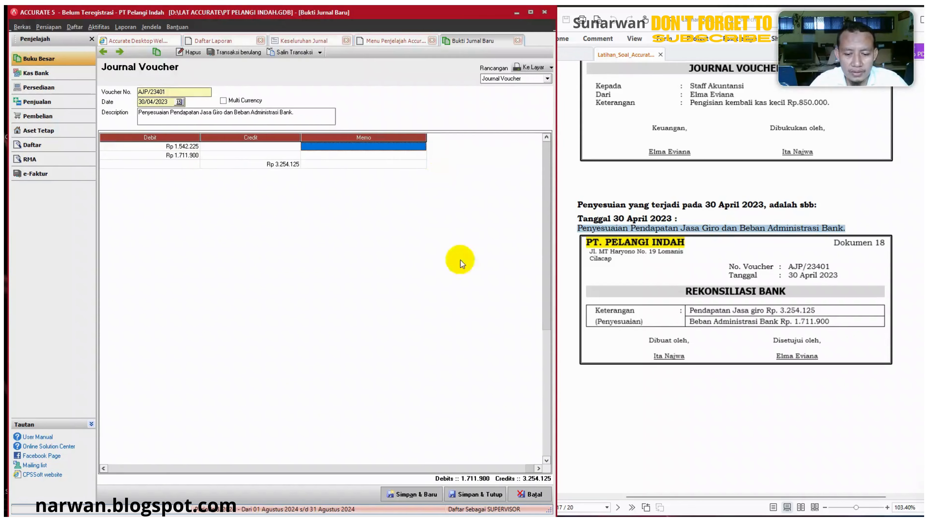
key("Tab")
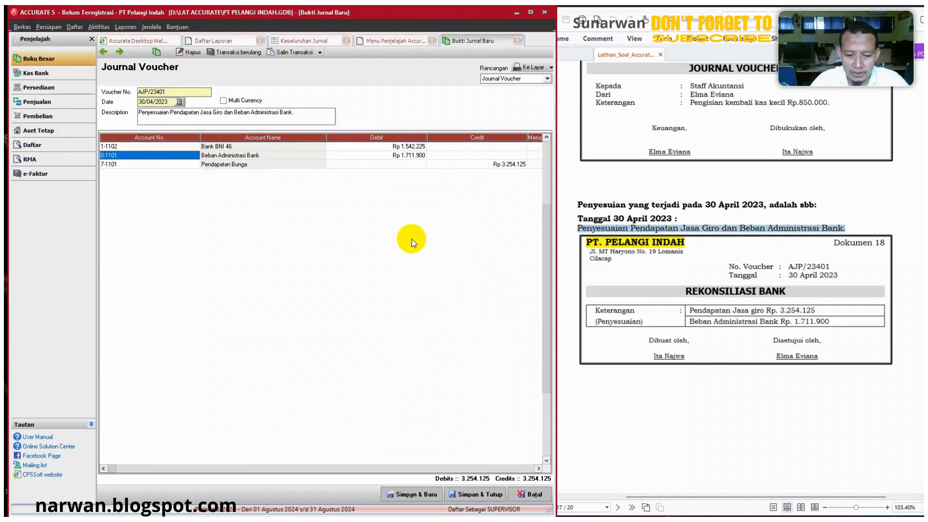
key("Tab")
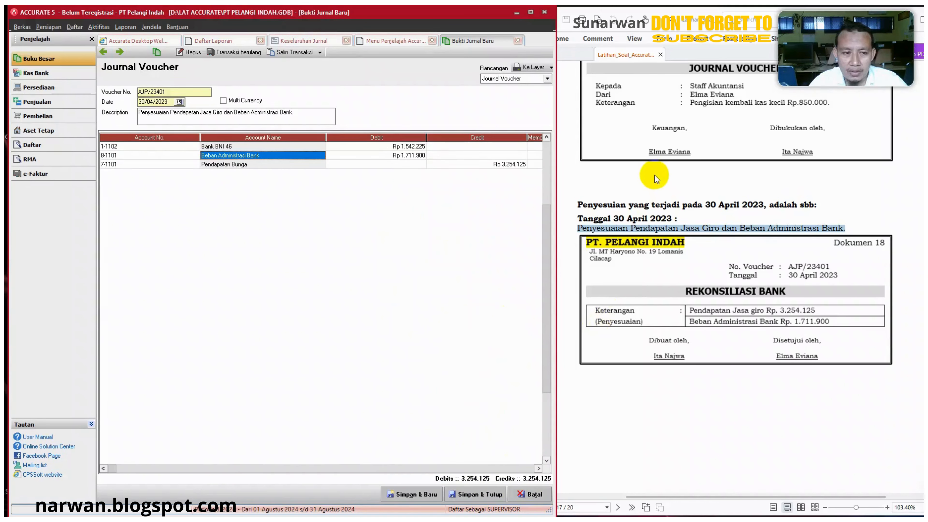
Widen the accounting window slightly, and save voucher AJP/23401 while starting a new blank voucher.
scroll(678, 249, "down", 10)
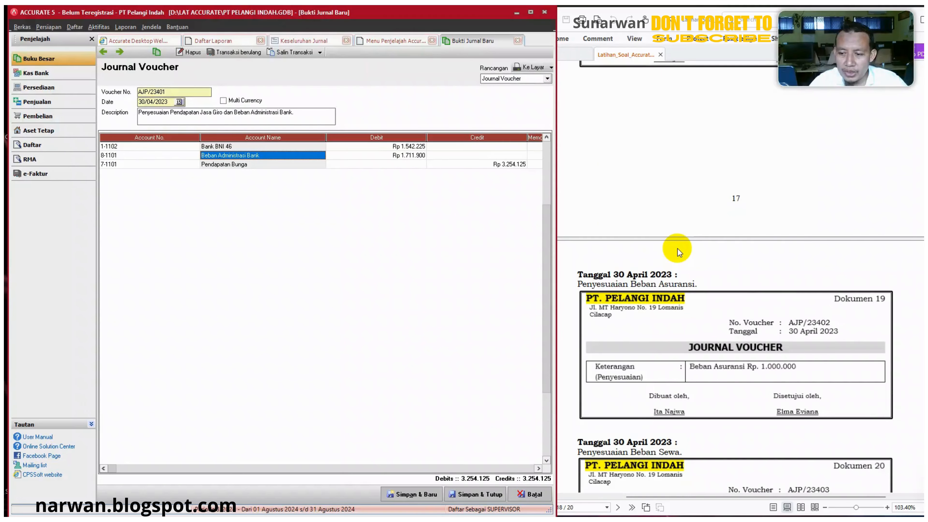
scroll(678, 249, "up", 10)
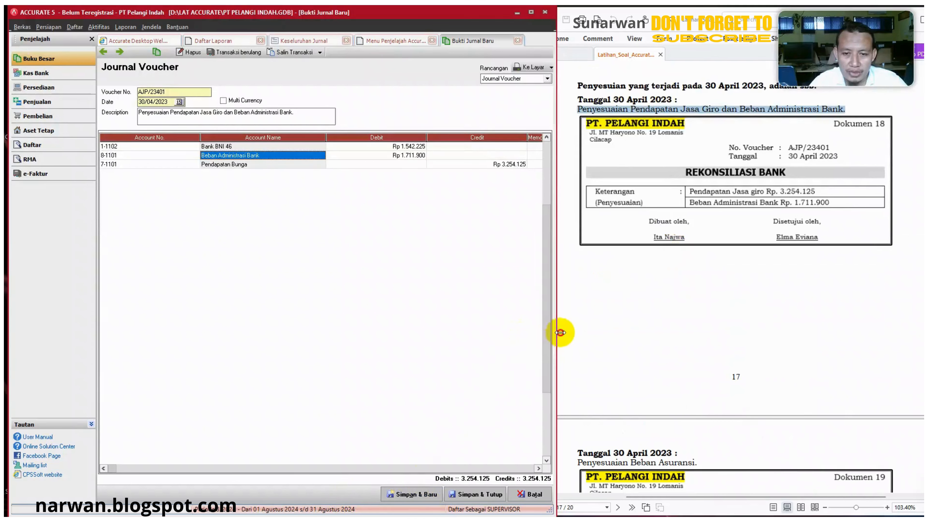
left_click_drag(560, 333, 580, 333)
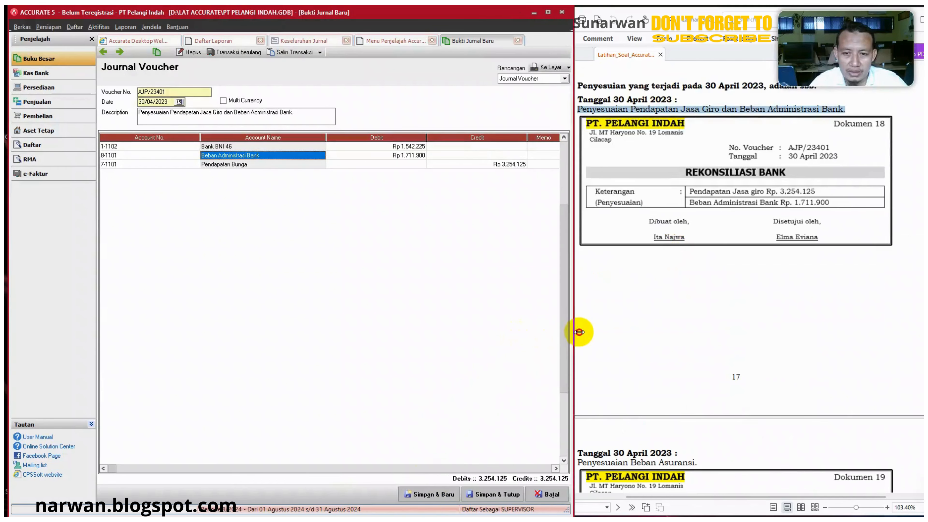
left_click(432, 495)
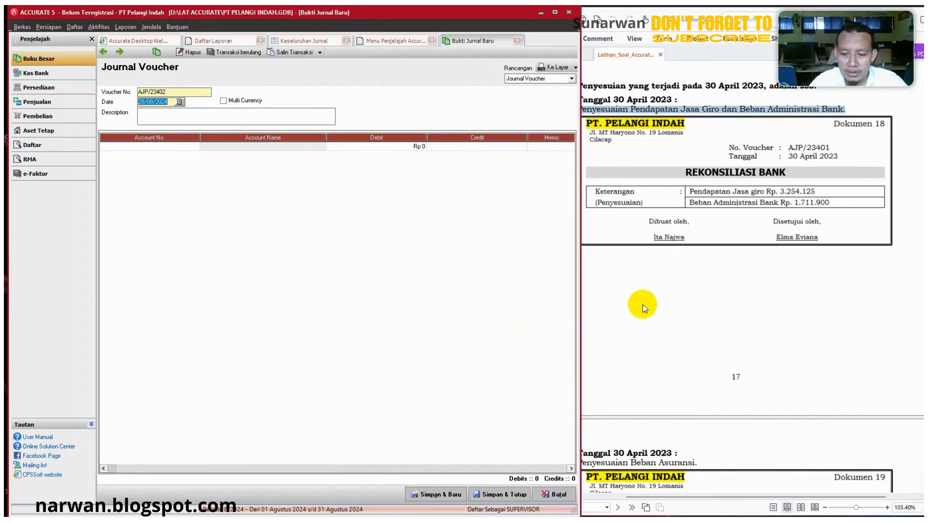
Set the new voucher's date to 30/04/2023 to match Dokumen 19 in the exercise PDF.
left_click(676, 329)
scroll(676, 329, "down", 5)
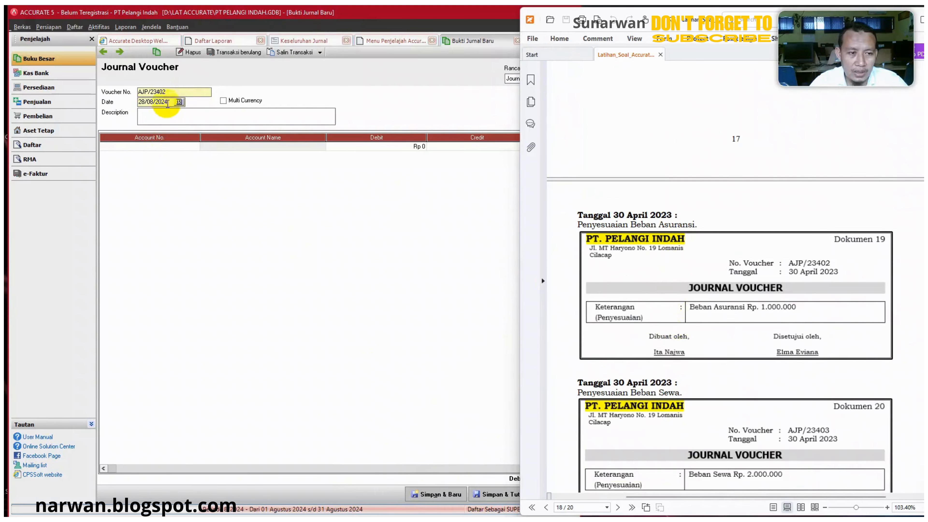
left_click(168, 102)
type("30/04/20")
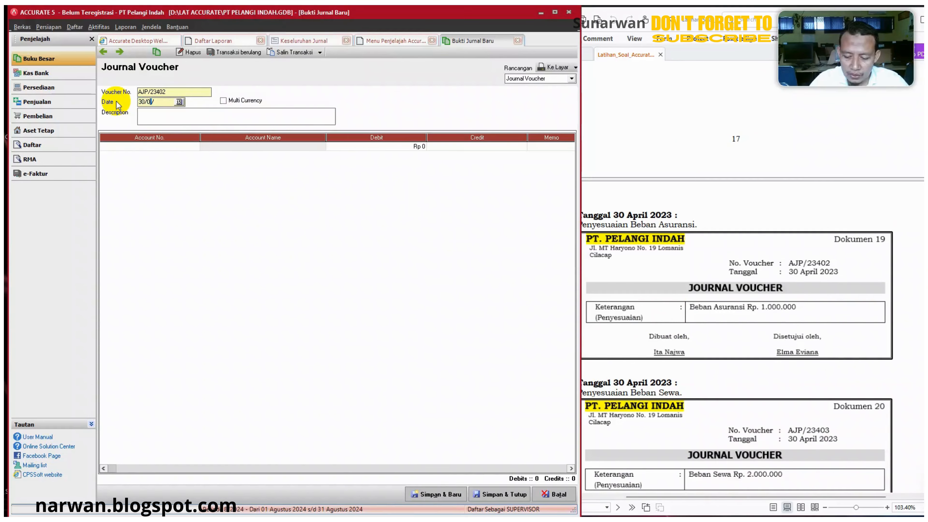
Enter "Beban Asuransi" as the description of voucher AJP/23402.
left_click(139, 112)
type("P")
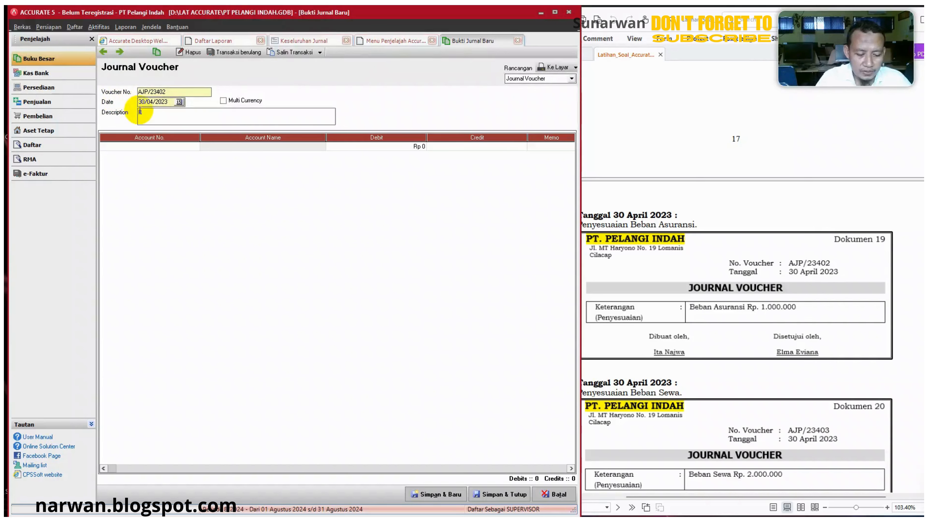
type("EBN")
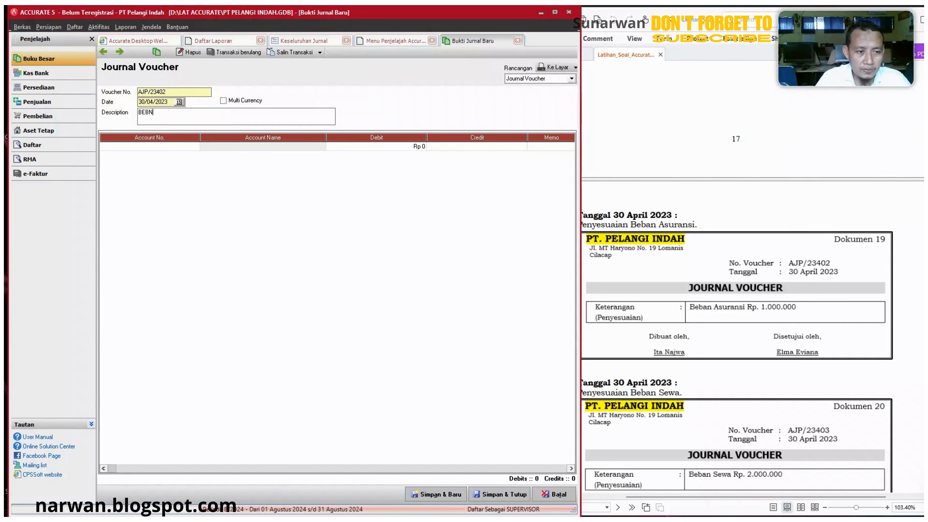
type("ban")
key("BackSpace")
key("BackSpace")
type("e")
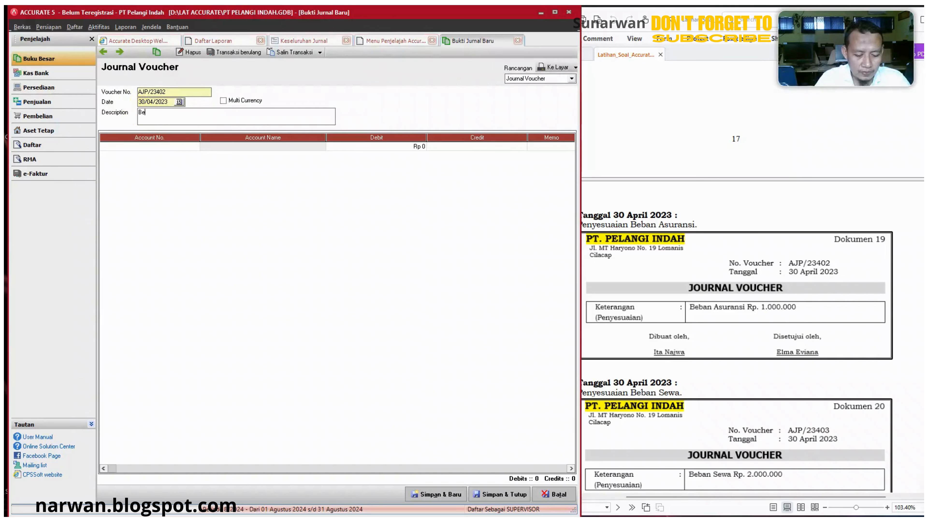
type("ban Asur")
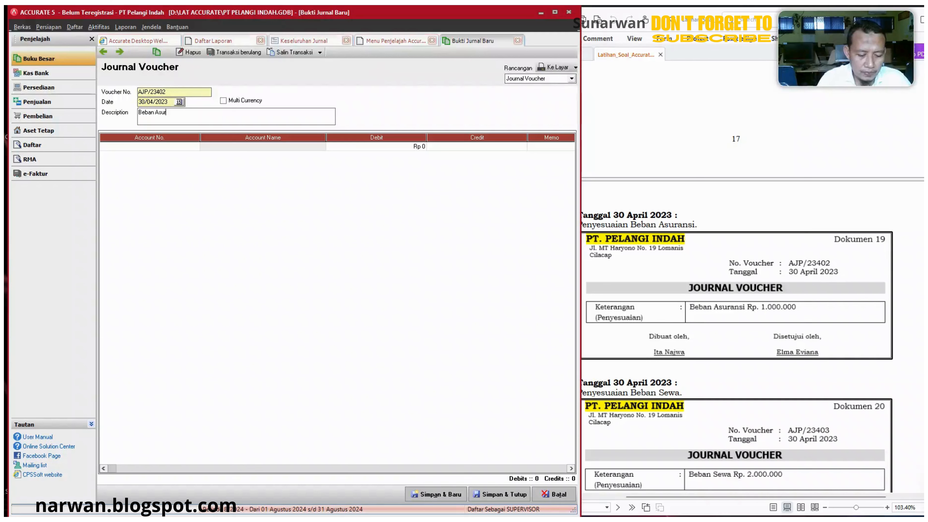
type("ansi")
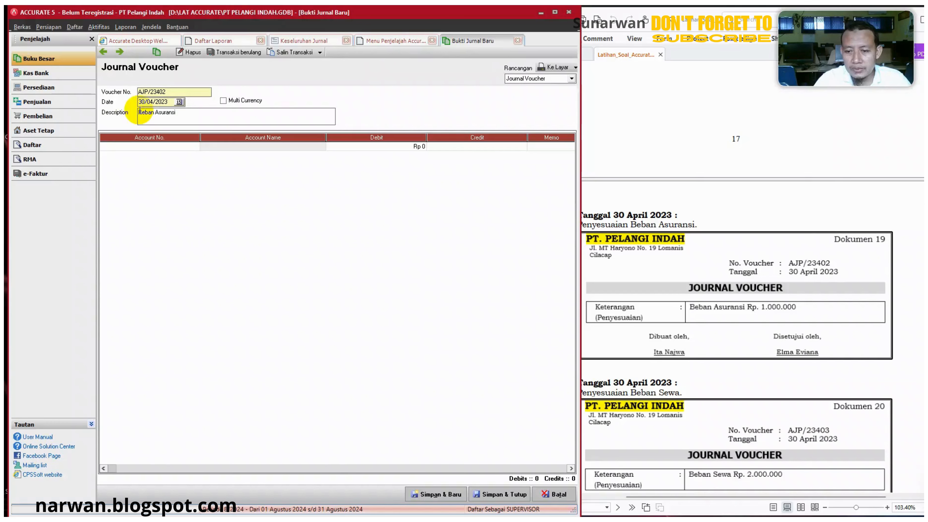
Add a first journal line debiting the Beban Asuransi account for 1000000.
left_click(192, 149)
left_click(196, 146)
left_click(444, 206)
type("a")
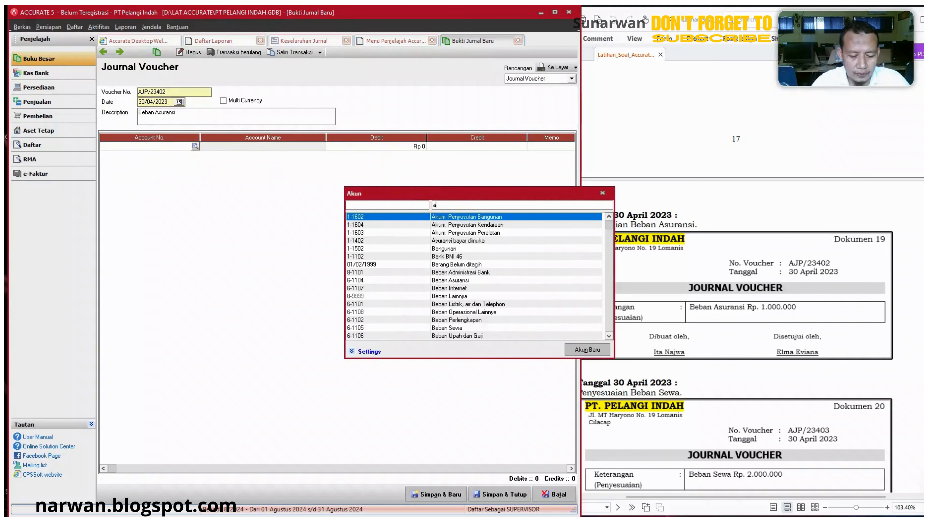
type("su")
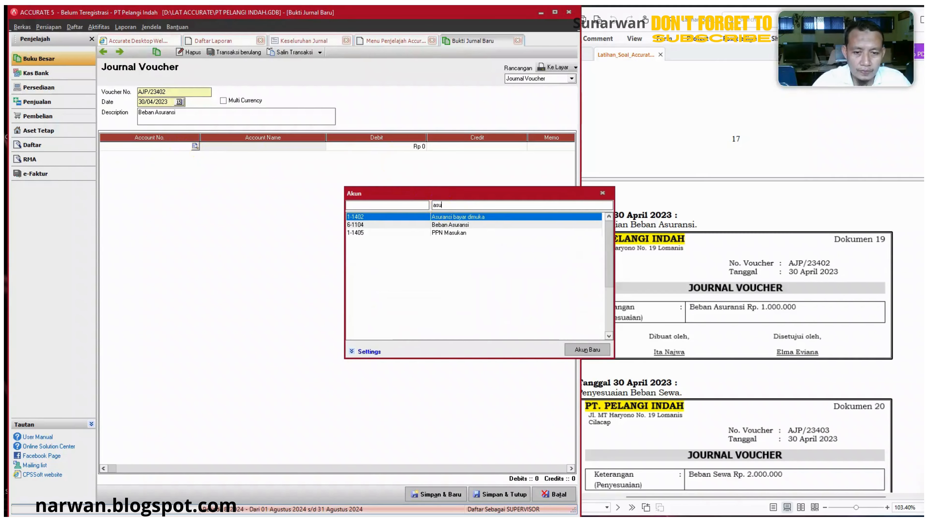
left_click(449, 225)
double_click(449, 226)
left_click(373, 147)
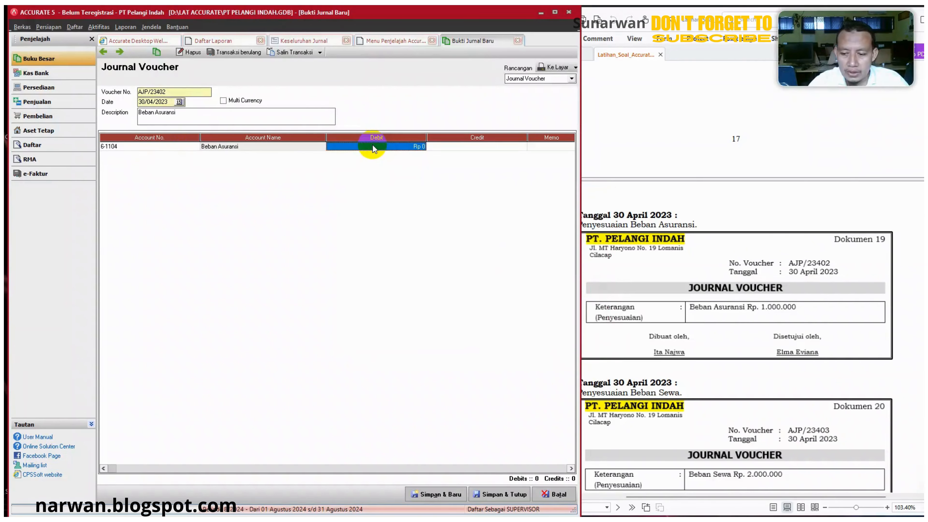
type("1.000.00")
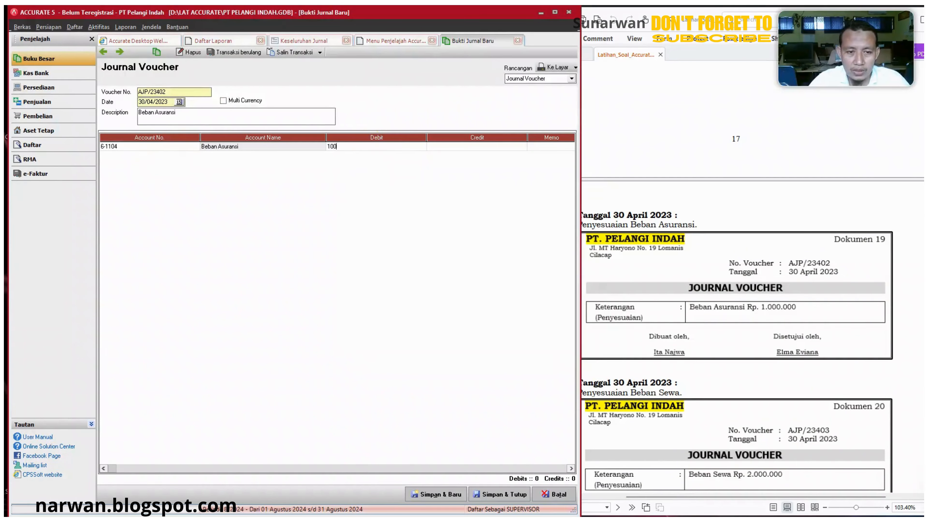
type("0")
key("Tab")
key("Tab")
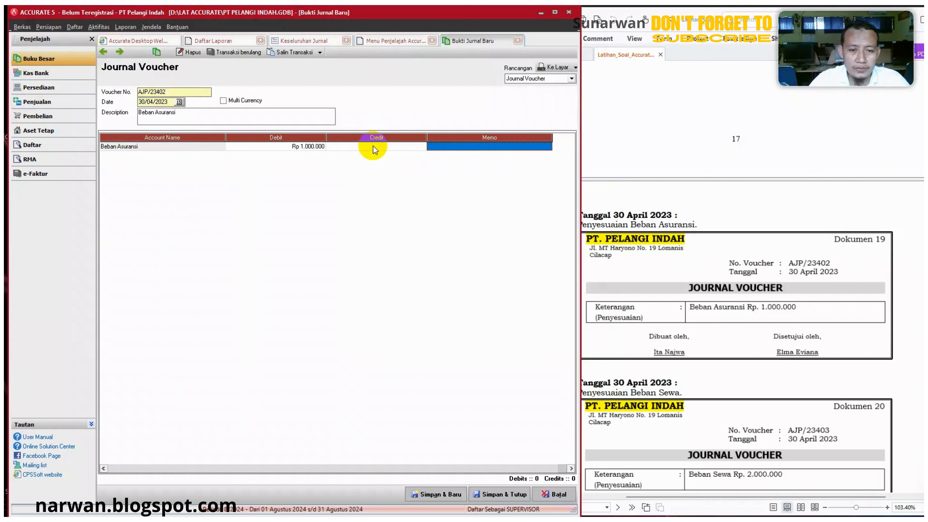
key("Tab")
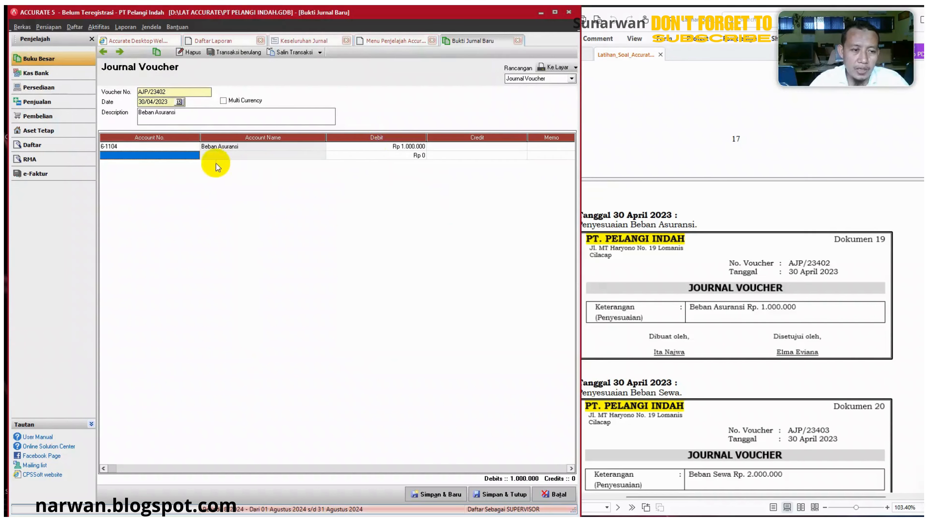
Add a second journal line crediting Asuransi bayar dimuka for 1.000.000, and save voucher AJP/23402 while starting a new blank voucher.
left_click(185, 156)
left_click(192, 156)
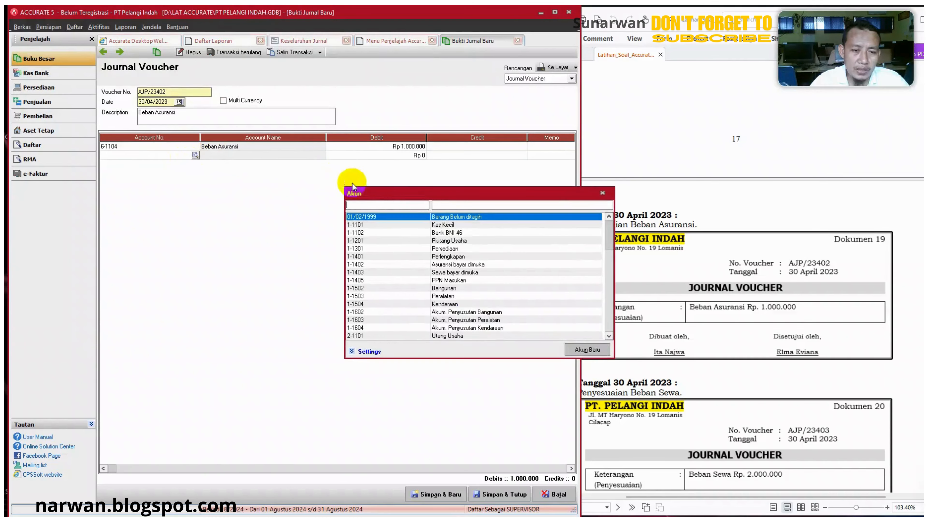
left_click(425, 204)
type("an Asu")
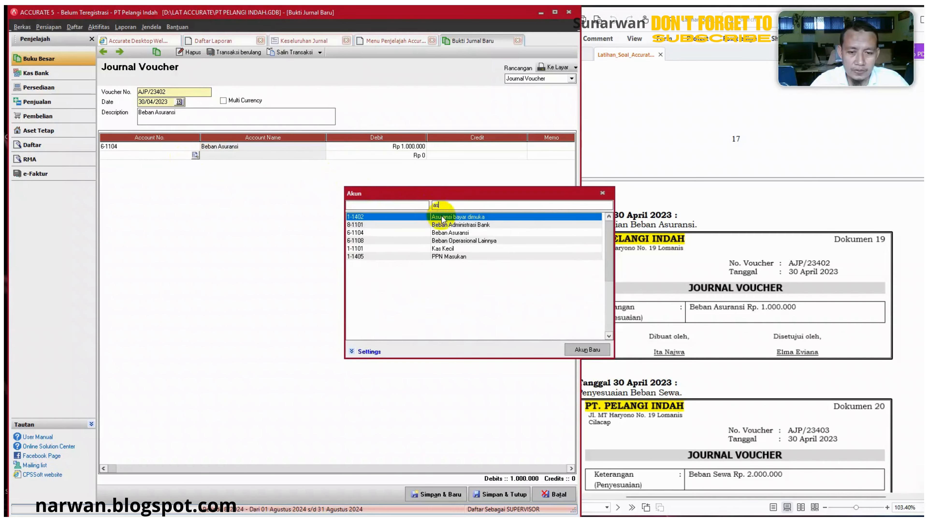
double_click(442, 217)
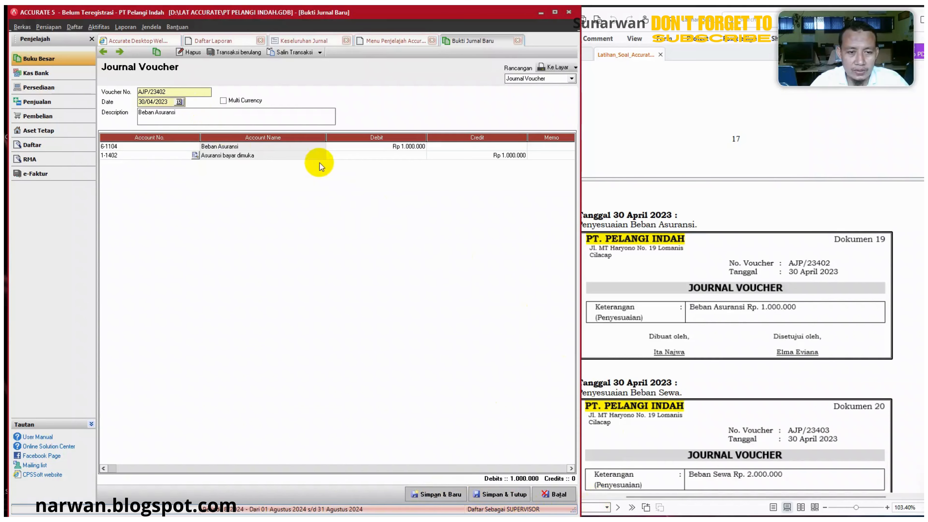
left_click(456, 155)
key("Tab")
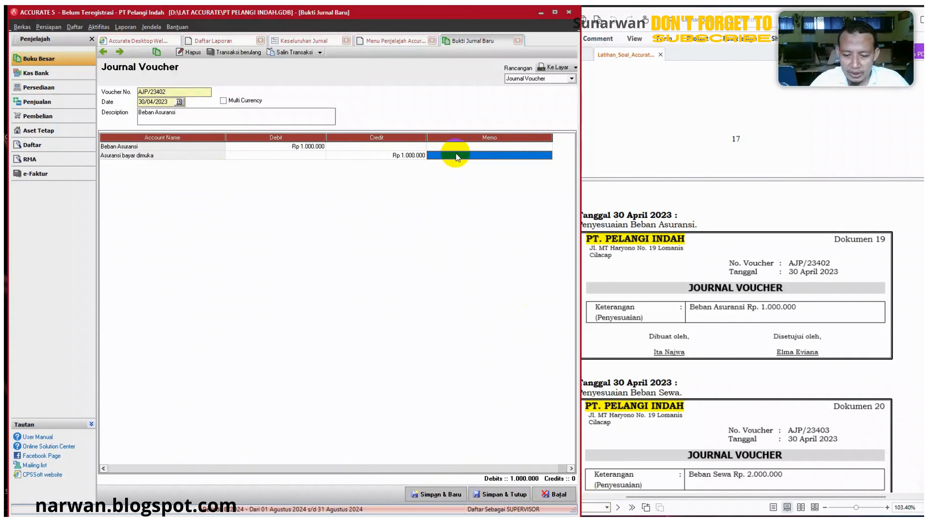
key("Tab")
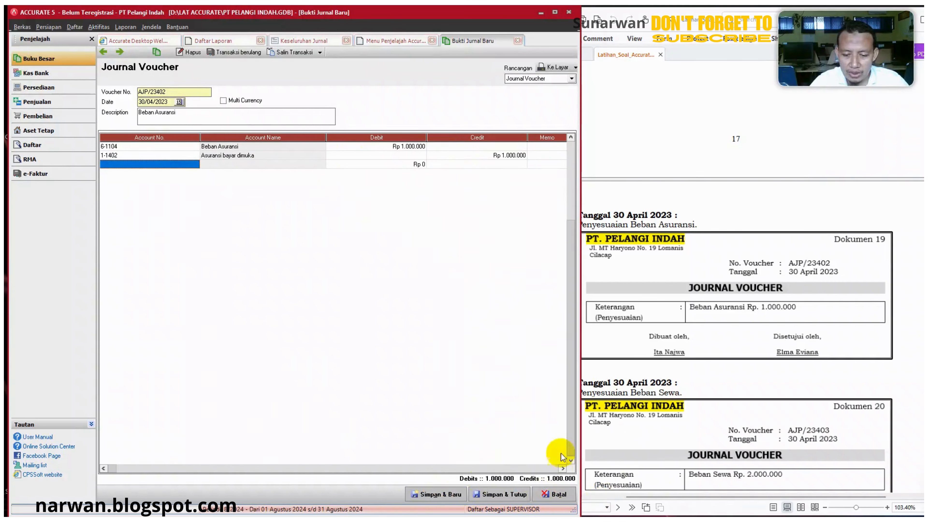
left_click(452, 496)
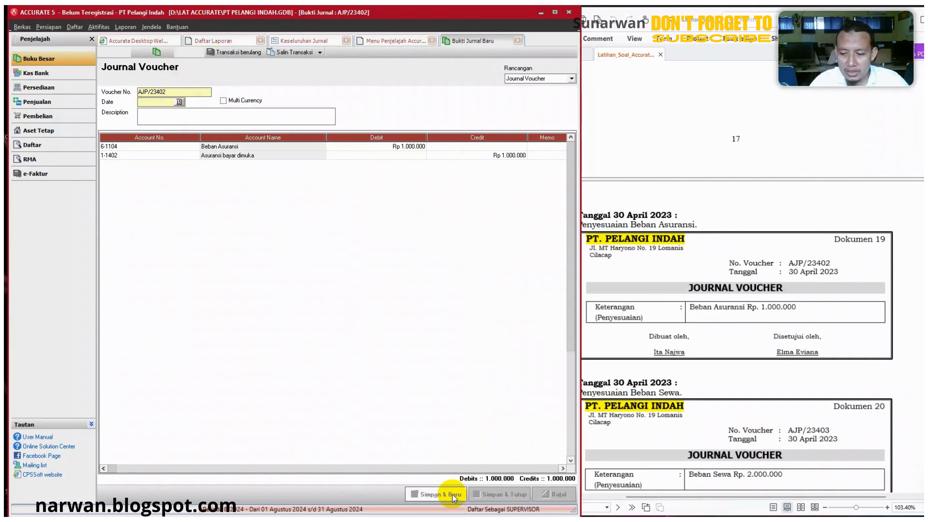
Set the date of voucher AJP/23403 to 30/04/2023 to match Dokumen 20 in the exercise PDF.
left_click(772, 379)
scroll(772, 380, "down", 5)
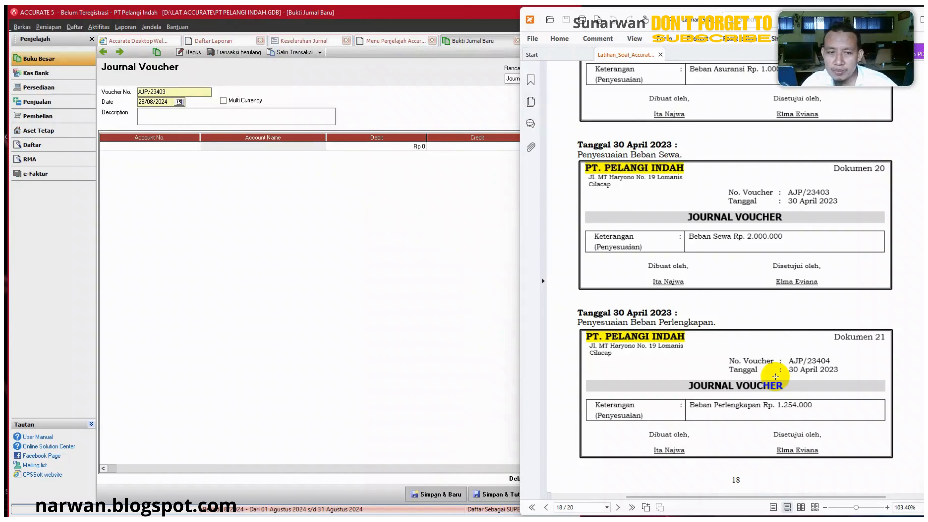
left_click(166, 102)
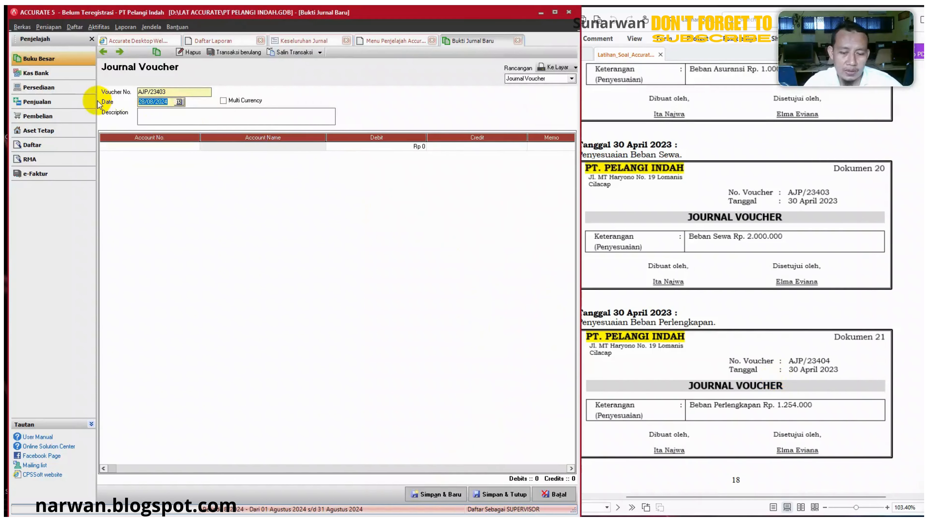
type("30/04/")
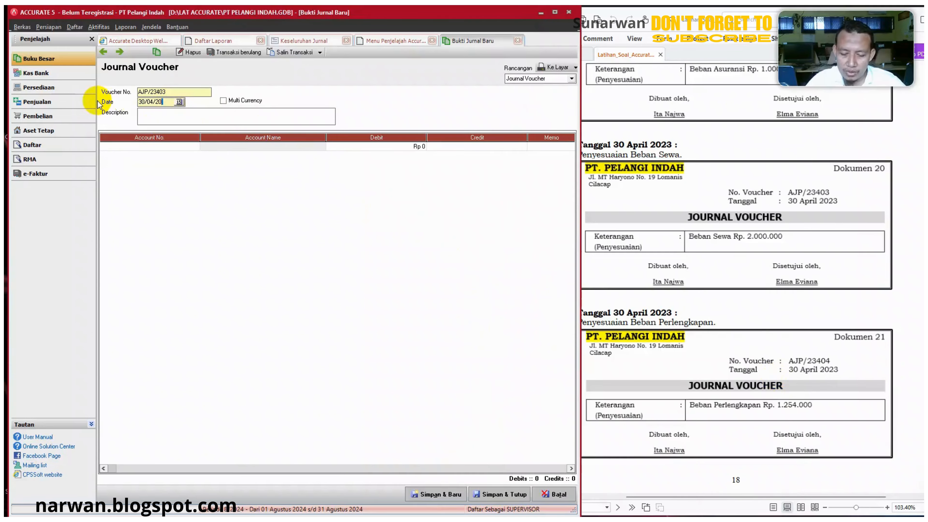
Enter "Beban sewa" as the description of voucher AJP/23403.
left_click(161, 117)
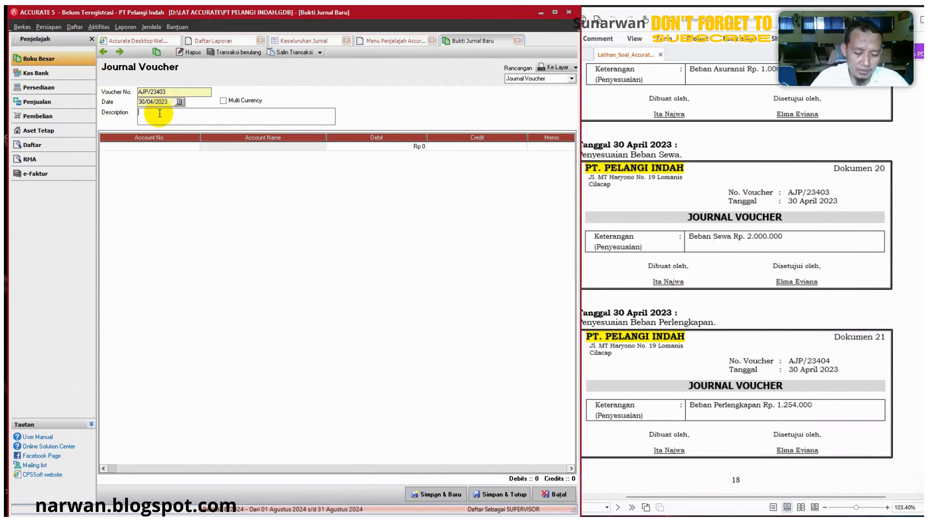
type("beb")
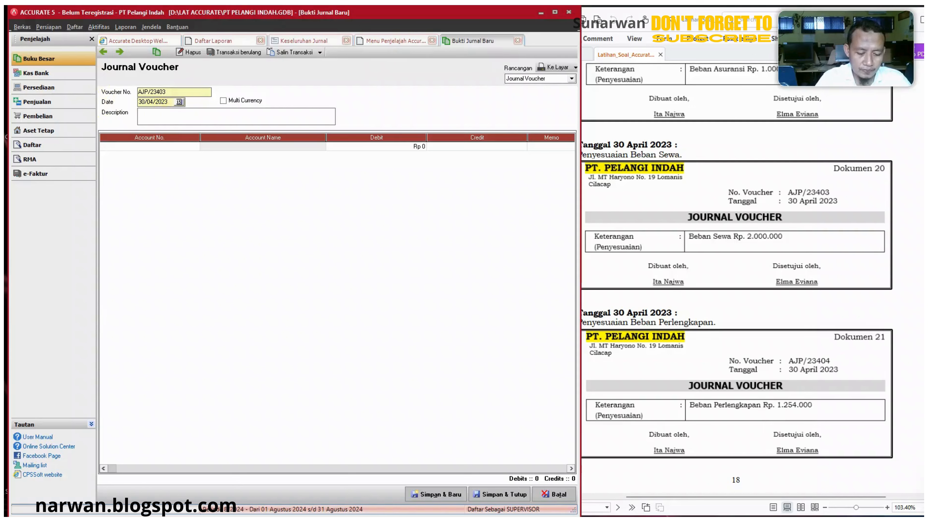
type("an sewa")
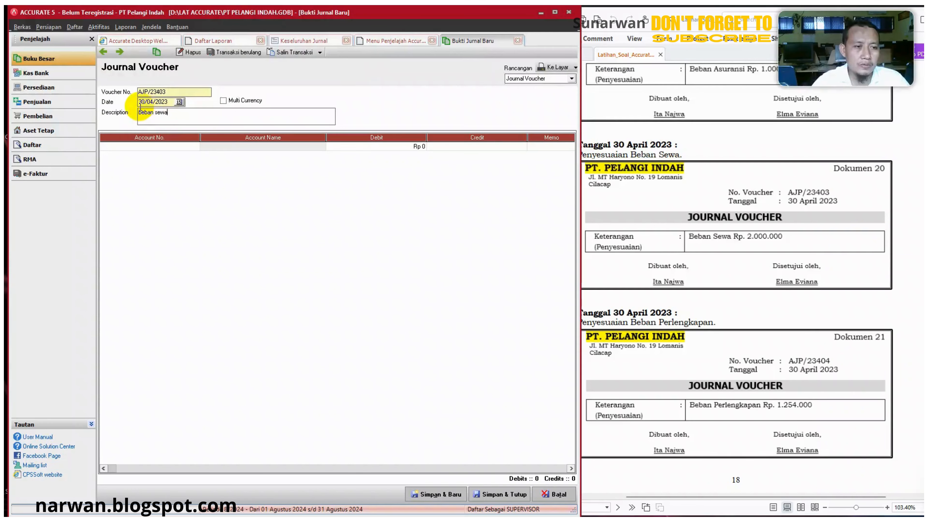
left_click(144, 112)
key("BackSpace")
key("BackSpace")
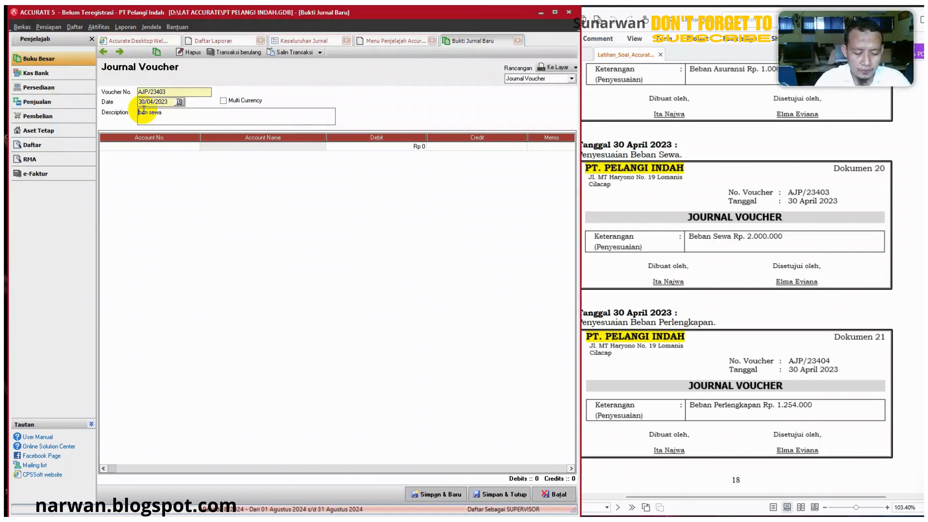
type("Be")
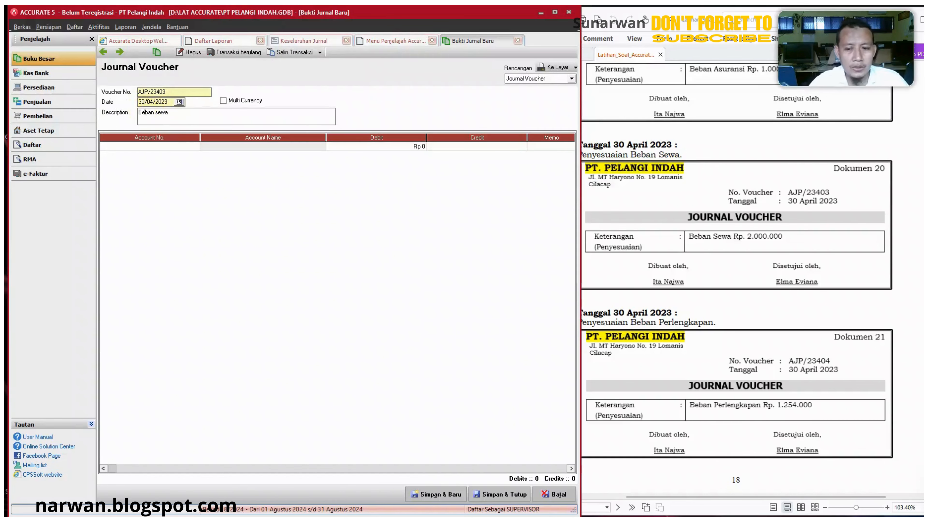
Add a first journal line to voucher AJP/23403 debiting the Beban Sewa account (6-1105) for 2.000.000.
left_click(182, 147)
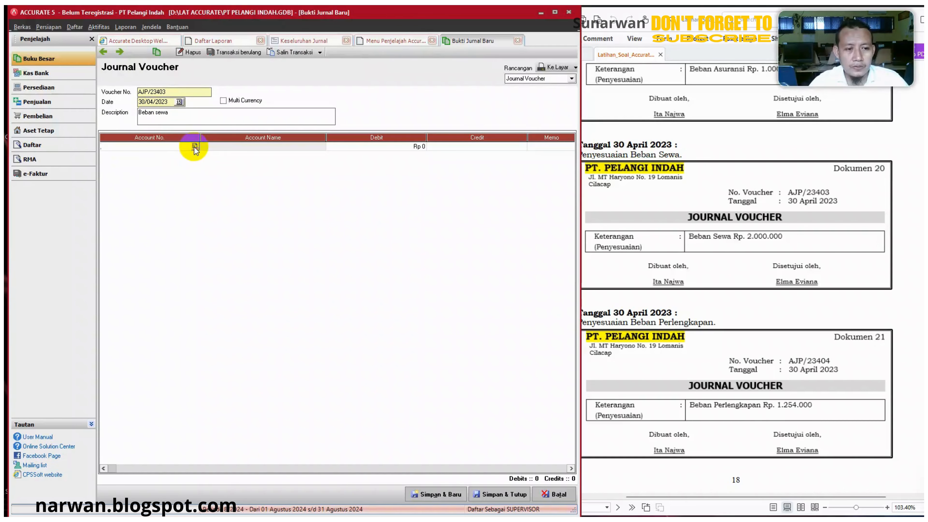
left_click(195, 146)
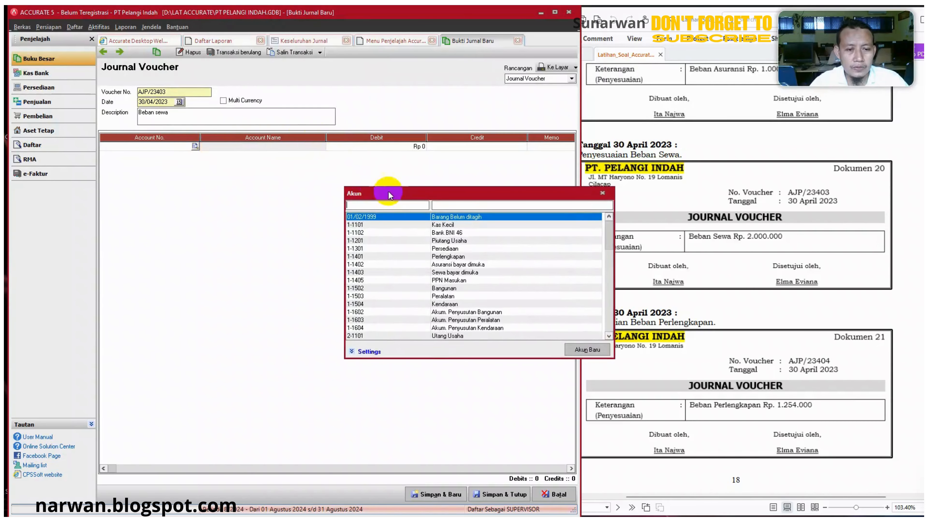
key("Page_Down")
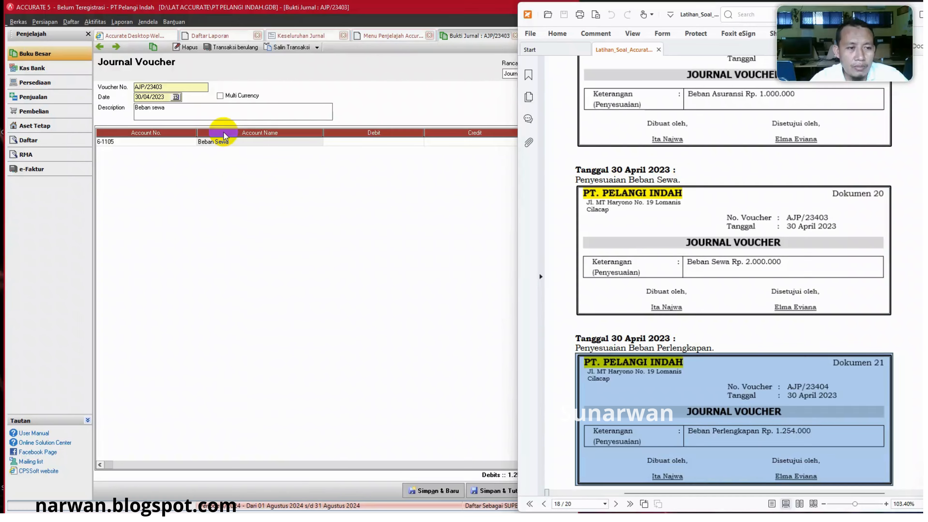
left_click(350, 142)
type("2")
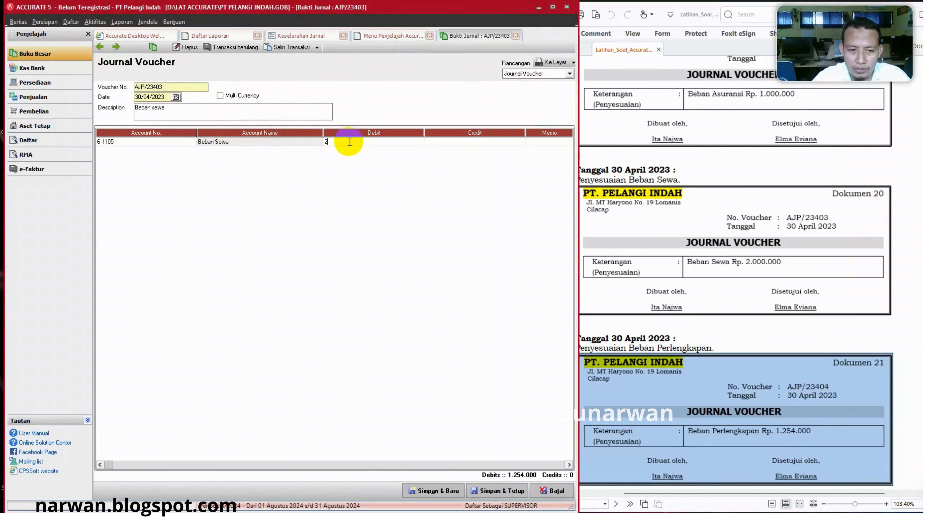
type("000000")
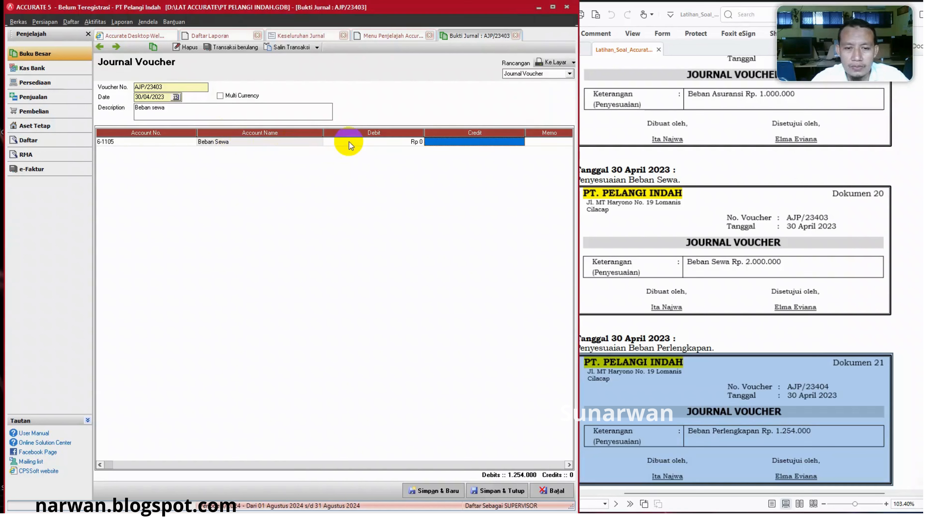
left_click(350, 144)
type("2.000.")
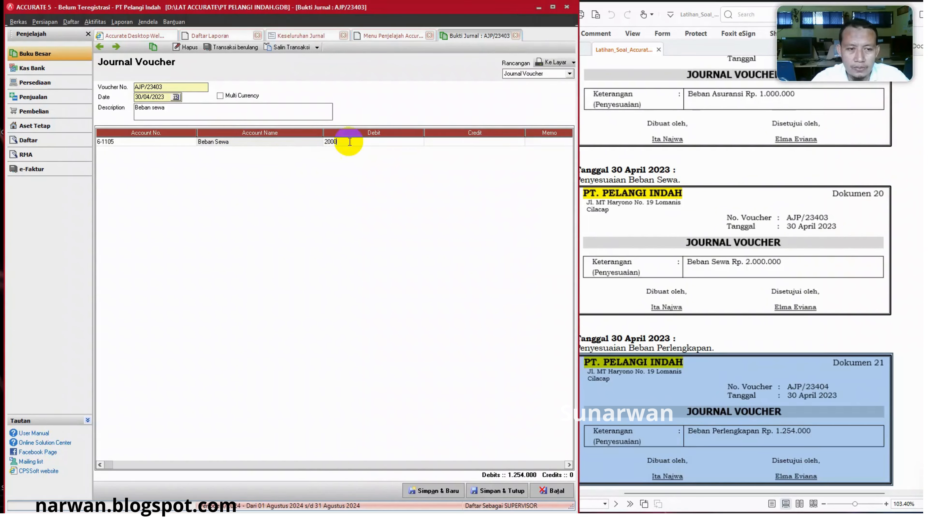
type("000")
key("Tab")
key("Tab")
key("Tab")
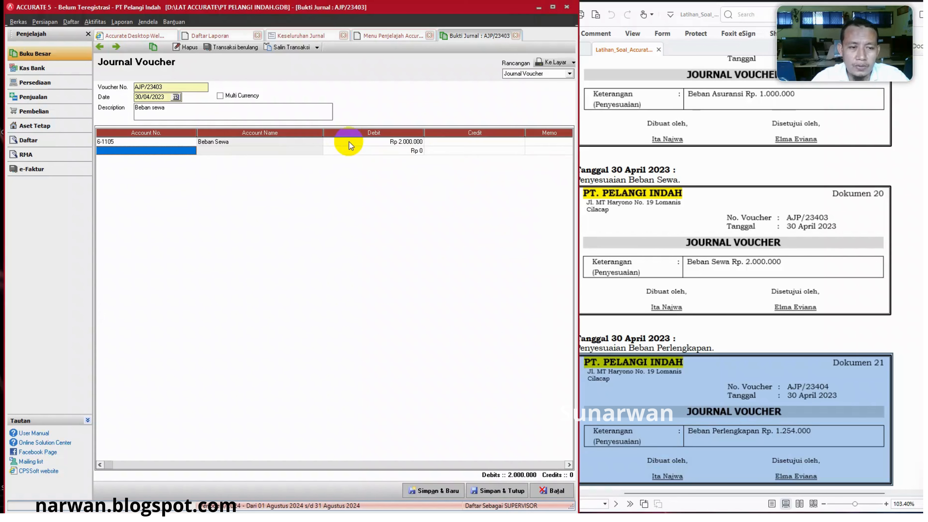
Add a second journal line crediting the Sewa bayar dimuka account (1-1403) for 2.000.000.
left_click(188, 151)
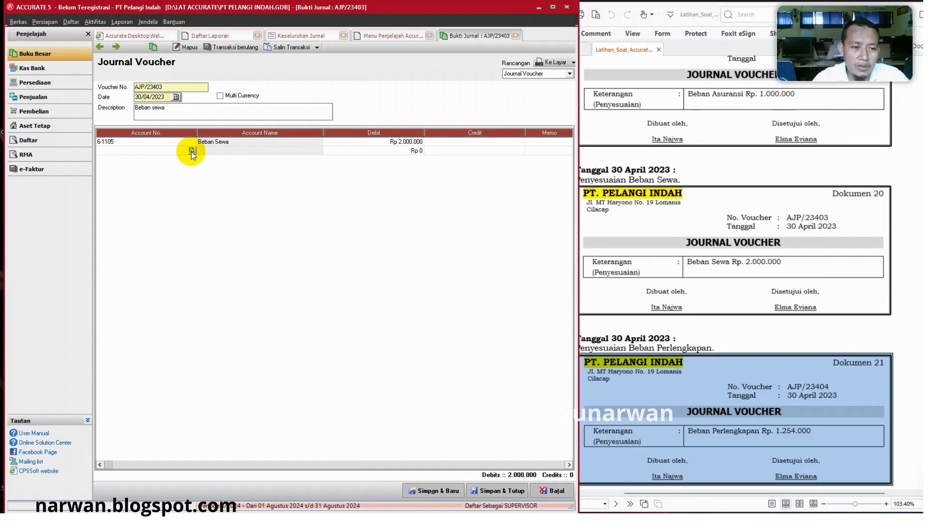
left_click(192, 151)
left_click(451, 201)
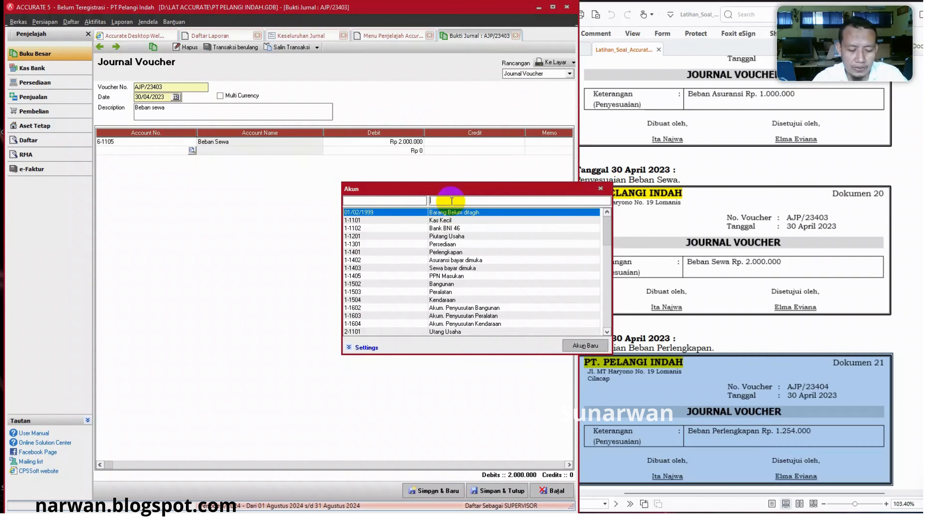
type("SEWA")
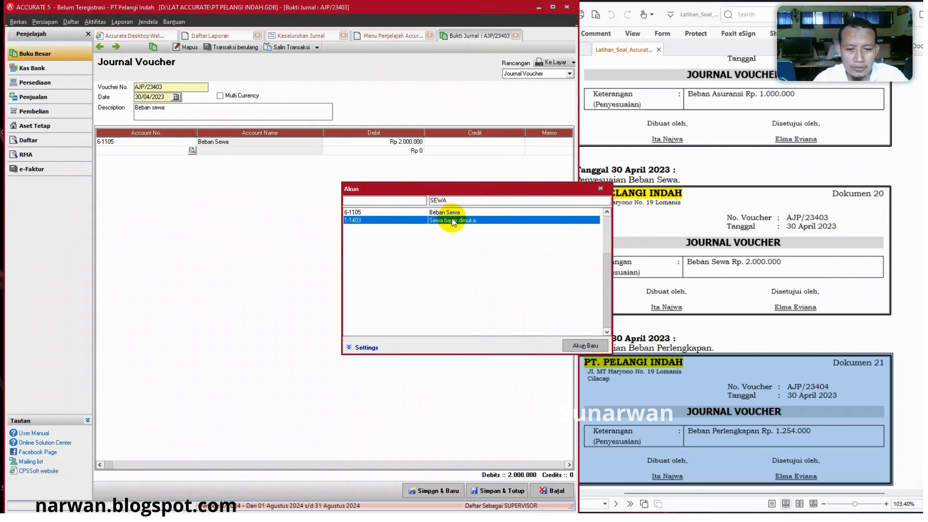
double_click(452, 221)
key("Return")
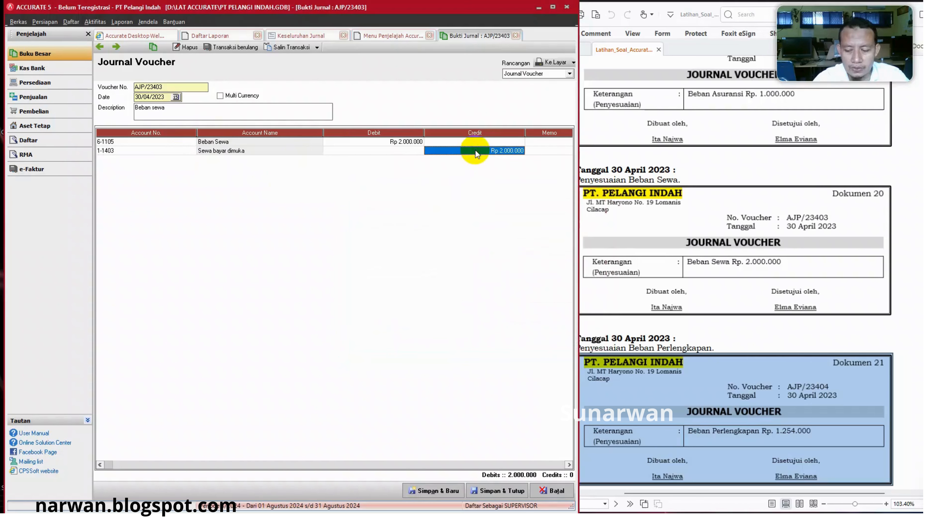
key("Return")
key("Return")
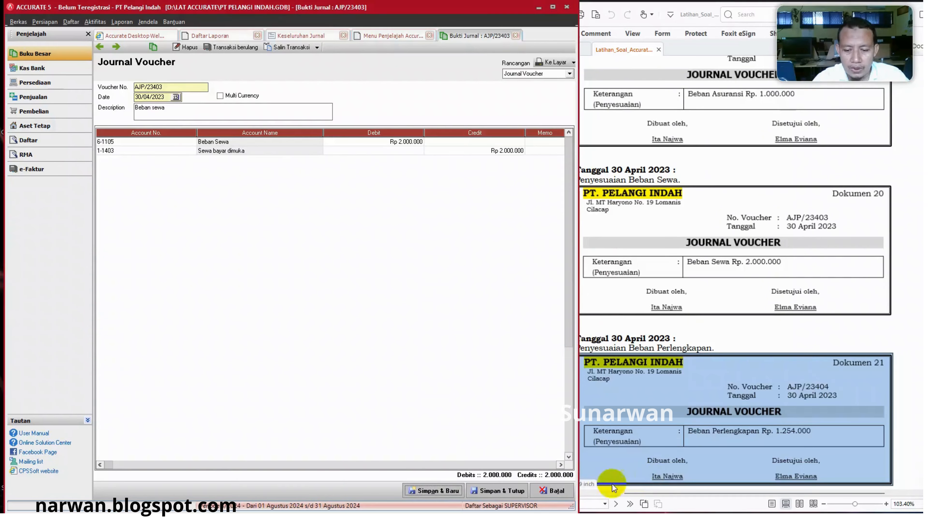
Save voucher AJP/23403 and start a new blank journal voucher.
left_click(443, 491)
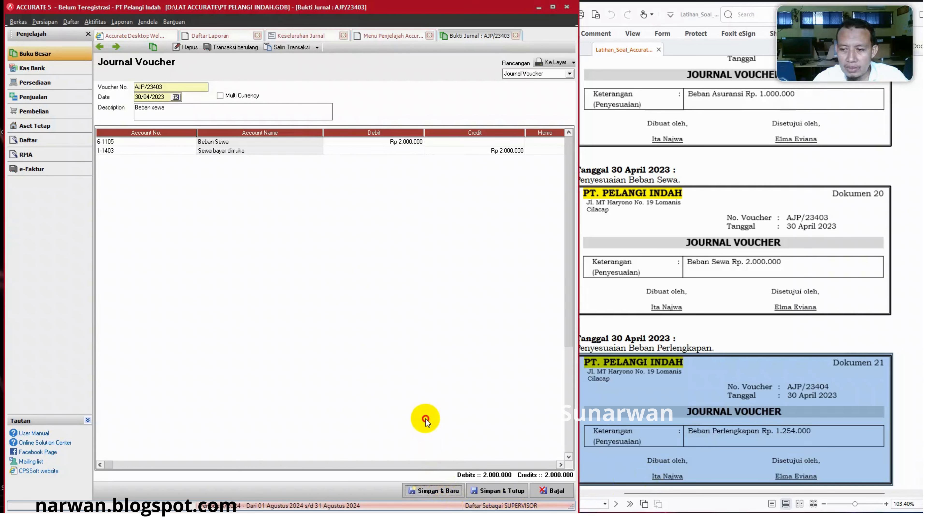
left_click(428, 491)
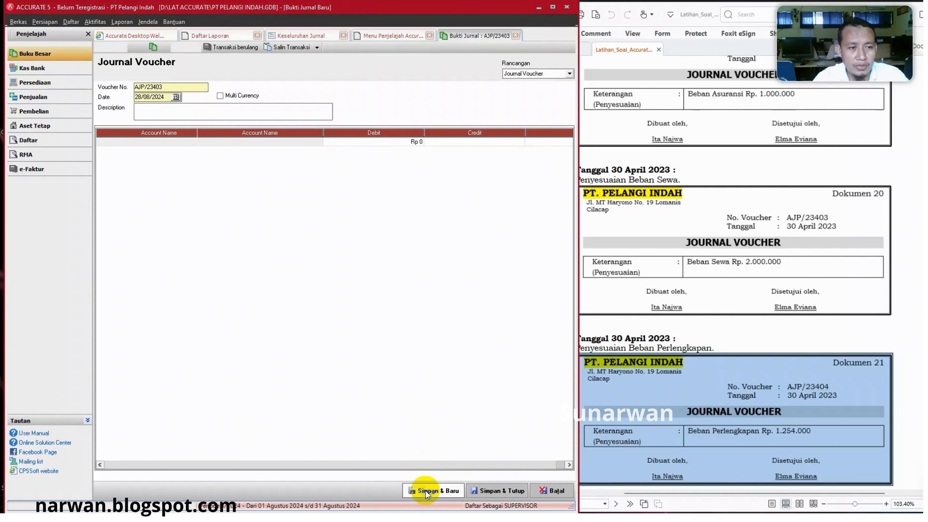
left_click(427, 491)
left_click(507, 295)
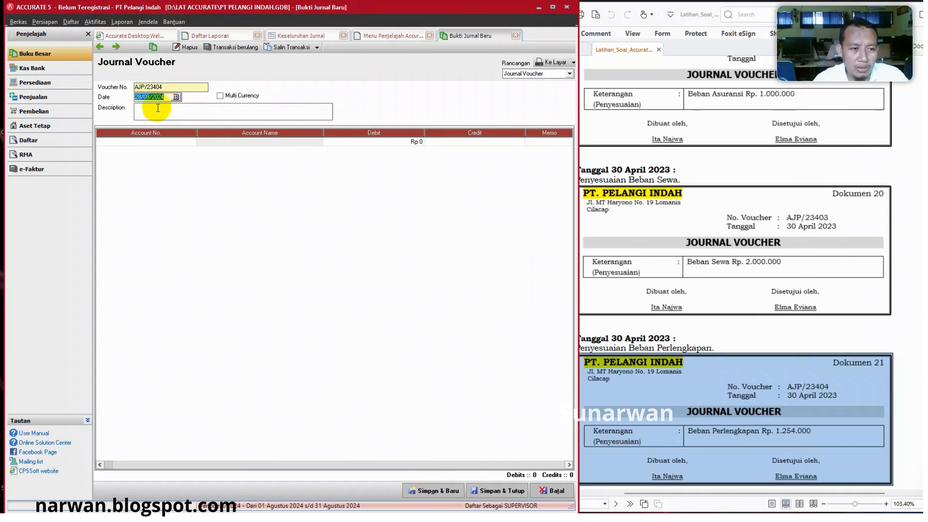
Set the date of voucher AJP/23404 to 30/04/2023 and enter "BEBAN PERLENGKAPAN" as its description.
type("30")
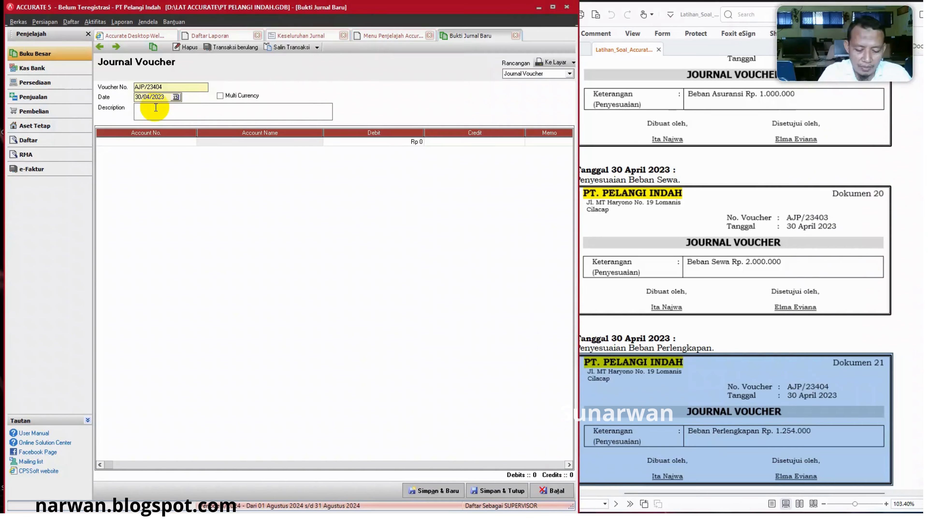
type("BEBA")
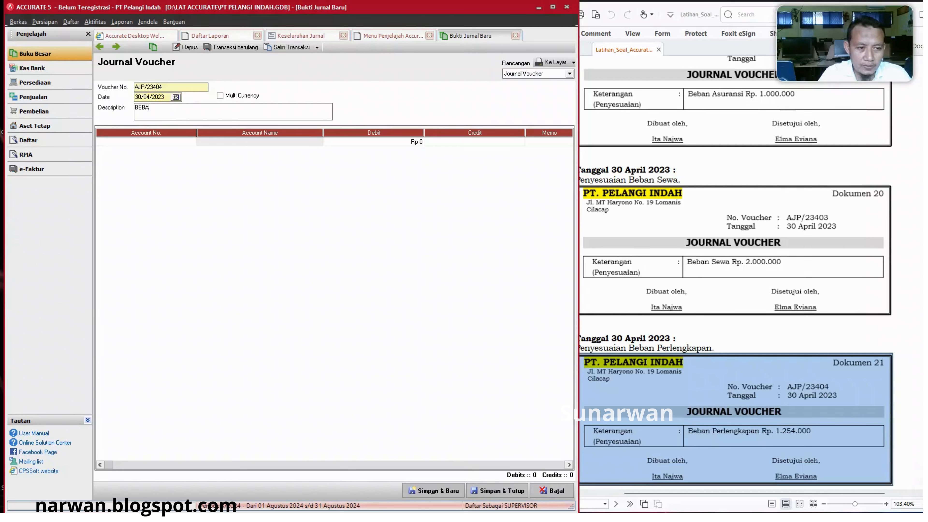
type("N PERLENGKAPAN")
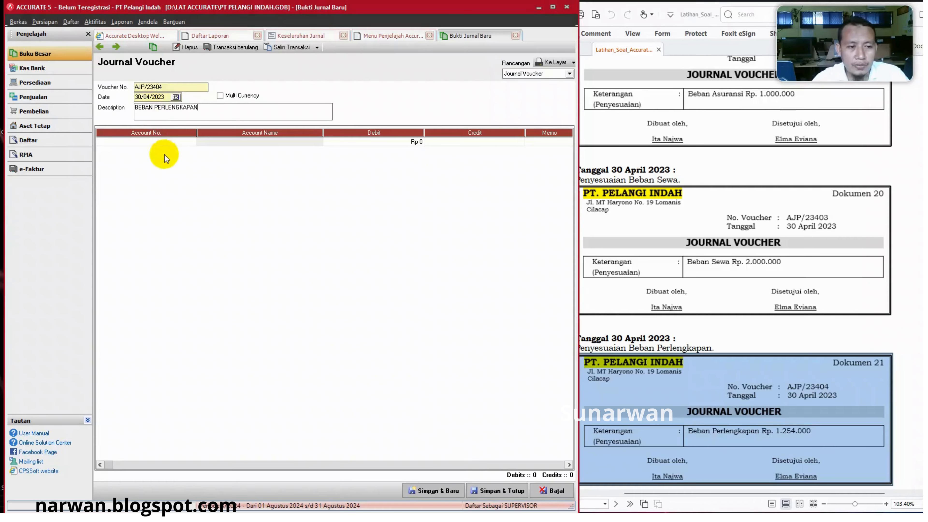
Add a first journal line to voucher AJP/23404 debiting the Beban Perlengkapan account (6-1102) for 1.254.000.
left_click(191, 142)
left_click(191, 141)
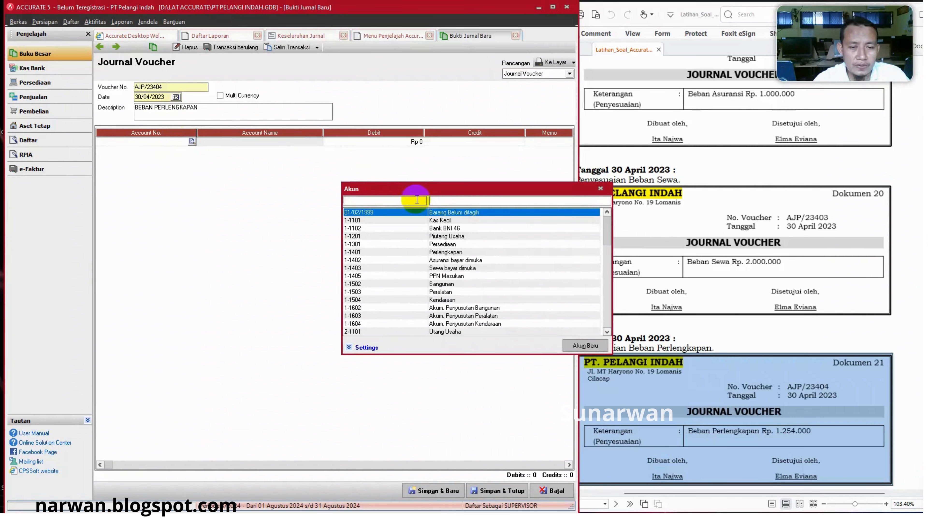
left_click(433, 201)
type("PERLE")
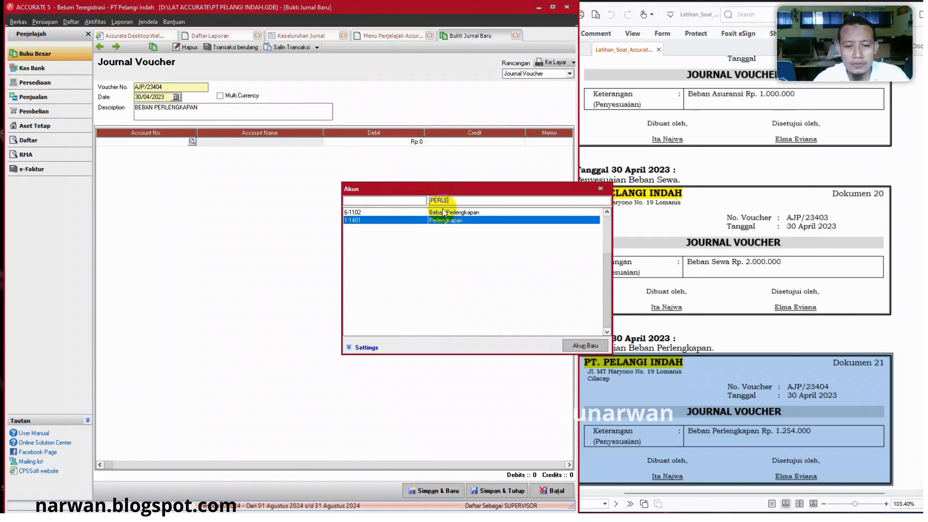
double_click(443, 213)
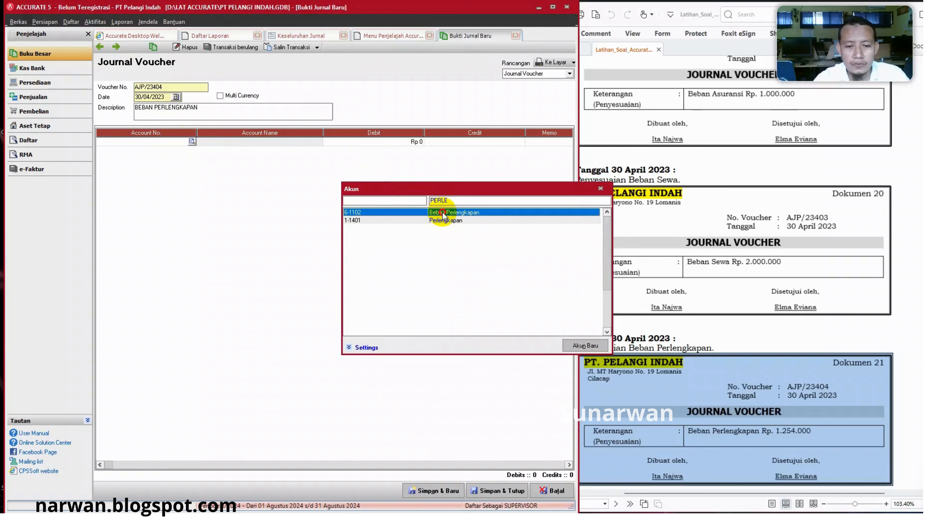
left_click(378, 142)
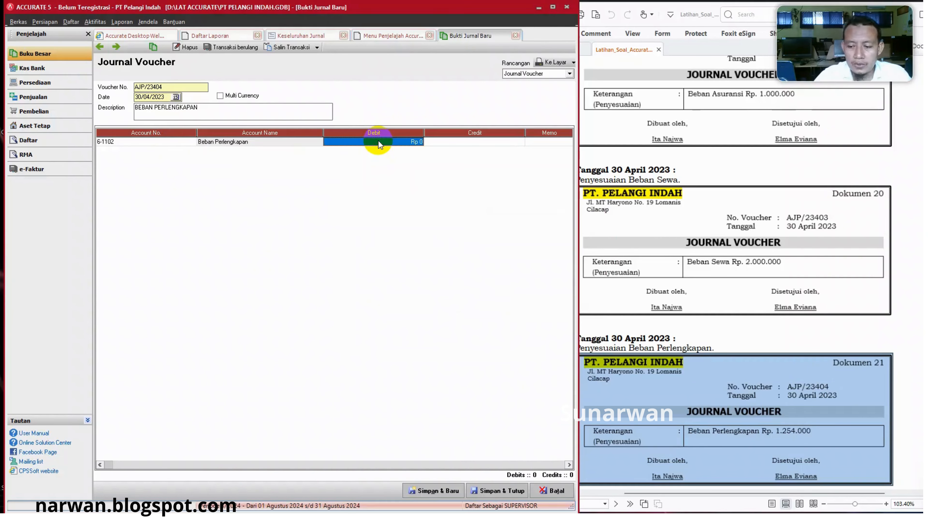
type("1254000")
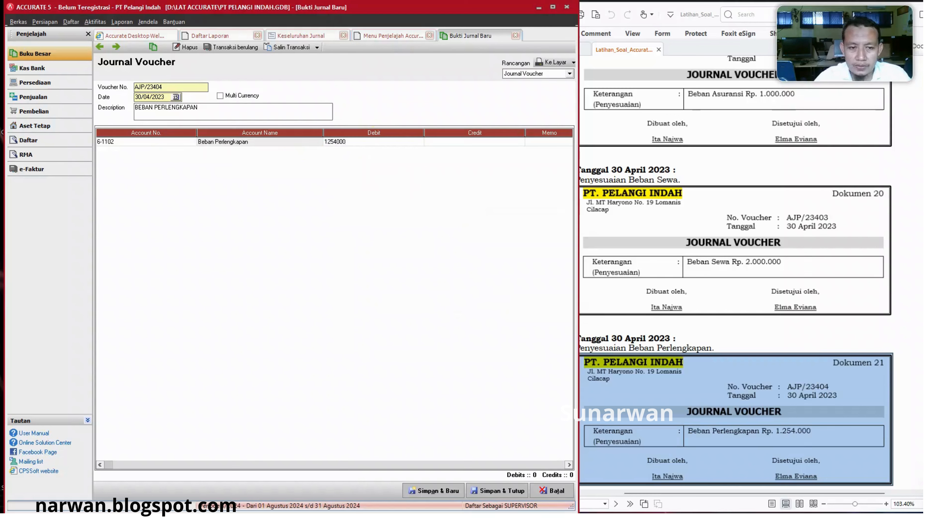
key("Return")
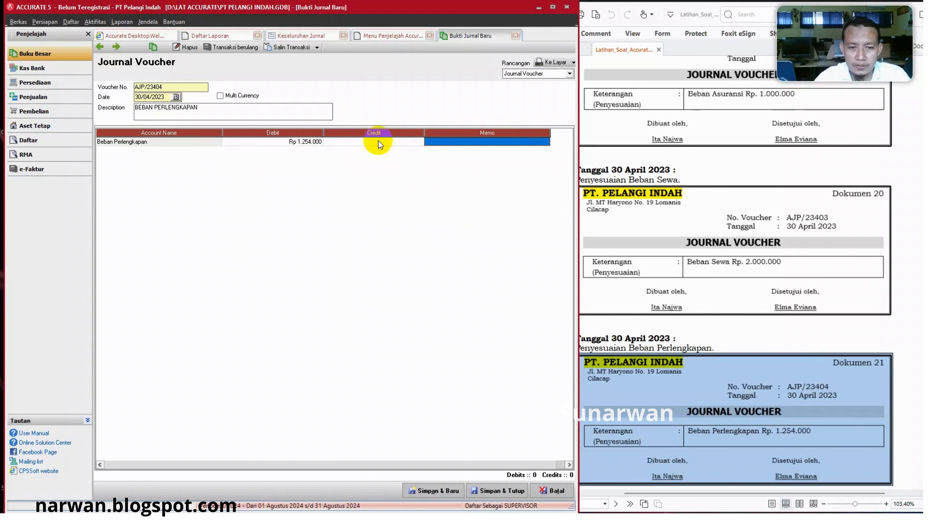
key("Return")
key("Return")
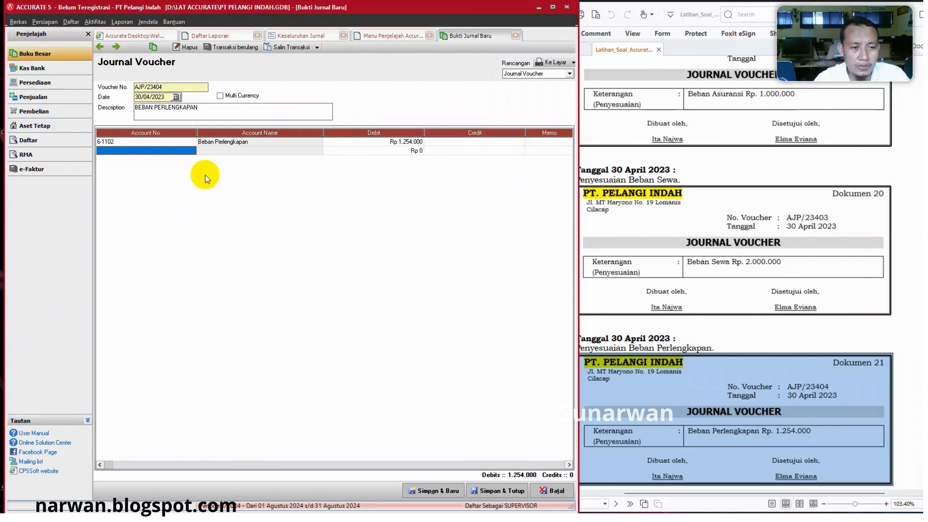
Add a second journal line crediting the Perlengkapan account (1-1401) for 1.254.000.
left_click(186, 151)
left_click(192, 151)
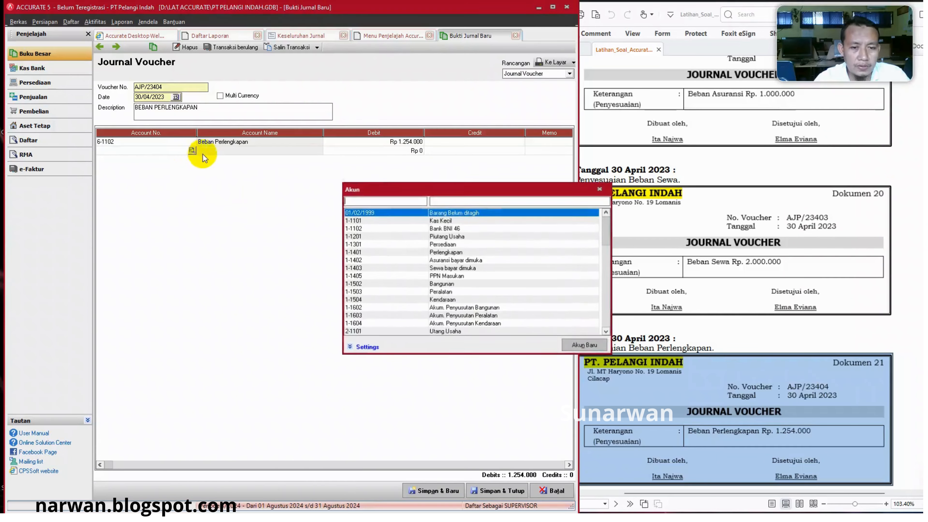
left_click(442, 199)
type("PER")
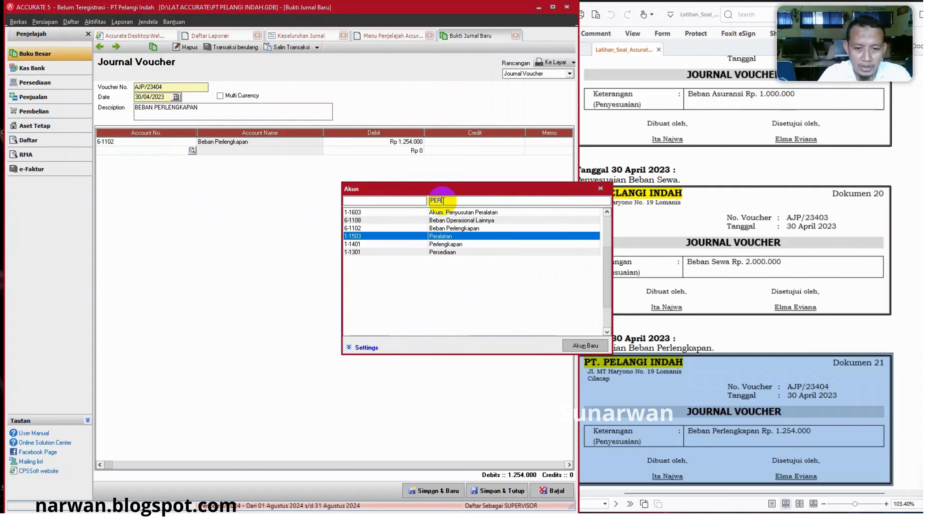
double_click(442, 244)
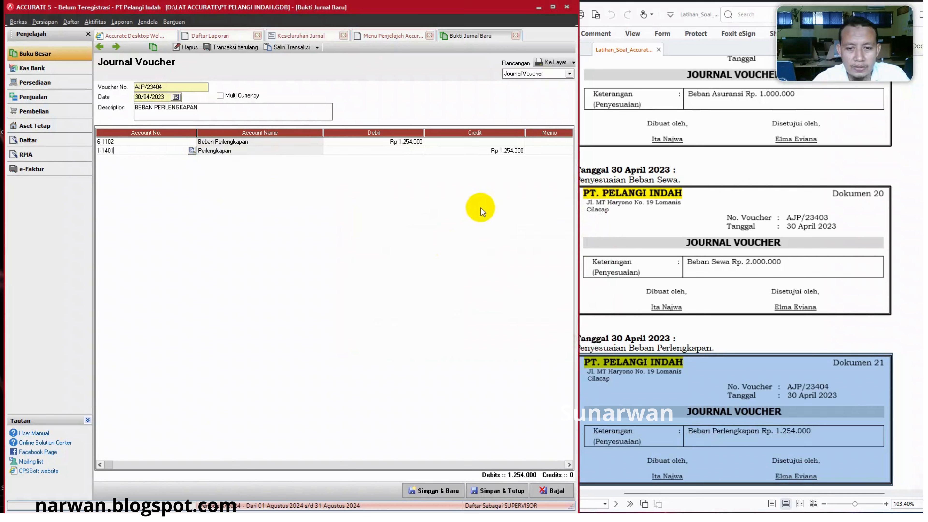
left_click(487, 153)
key("Return")
key("Return")
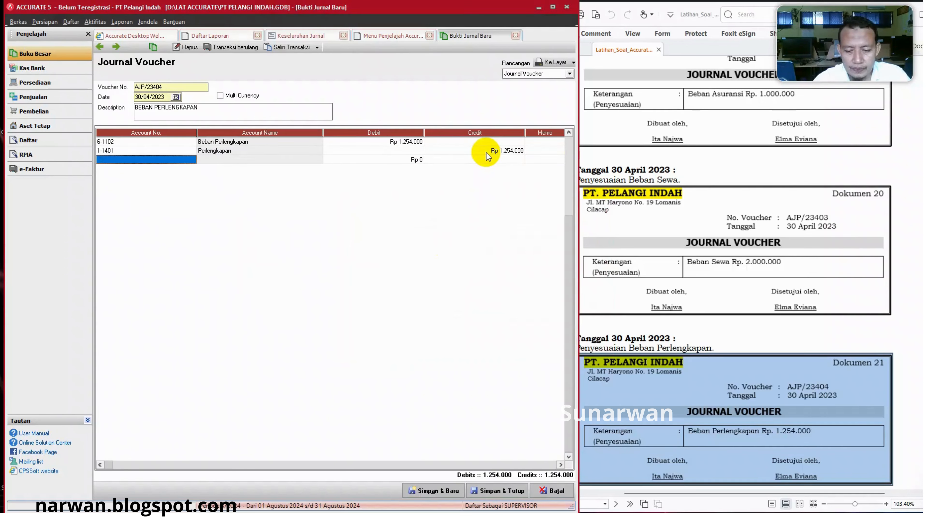
Save voucher AJP/23404, start a new blank journal voucher, and view the source document for AJP/23405.
left_click(821, 333)
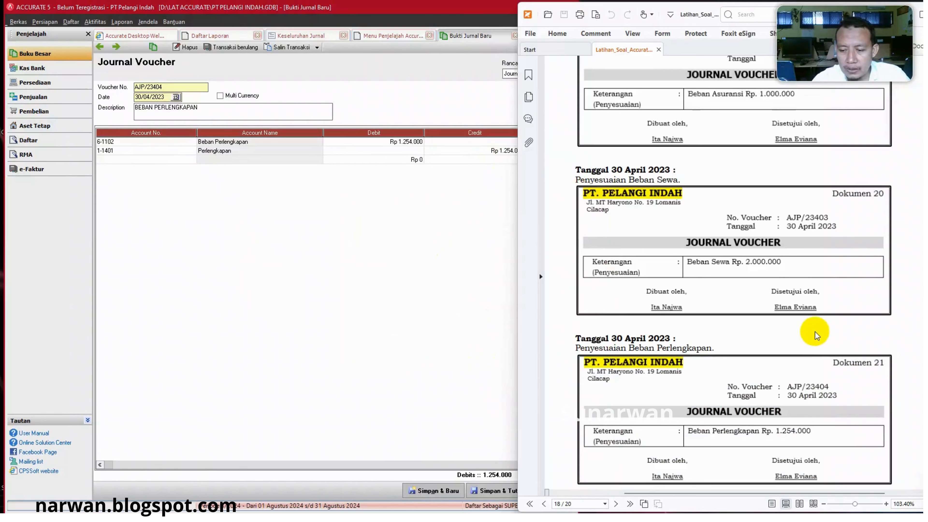
scroll(819, 333, "down", 4)
scroll(821, 335, "down", 3)
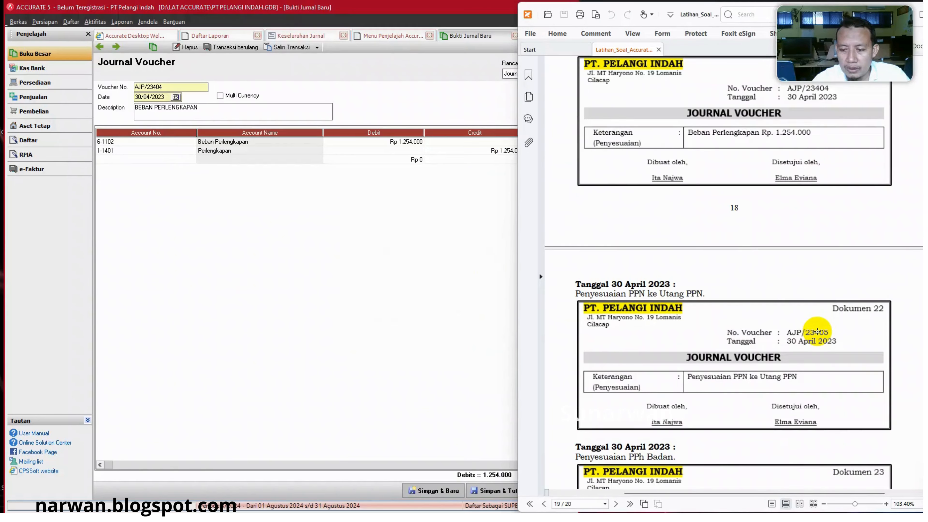
left_click(434, 494)
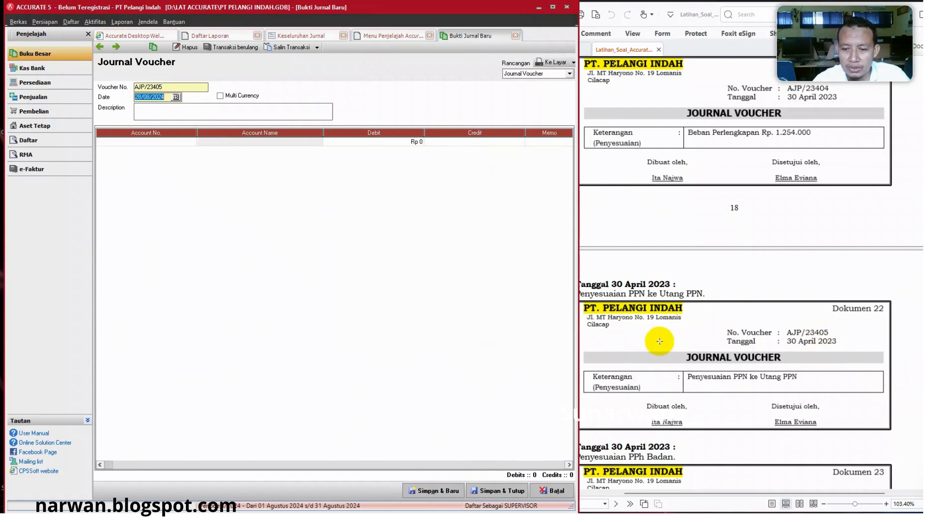
left_click(694, 263)
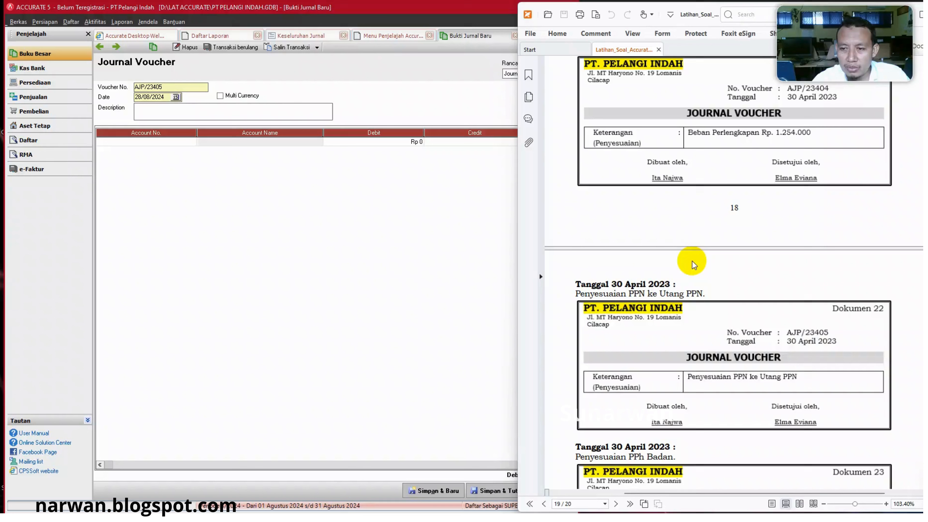
scroll(694, 265, "down", 3)
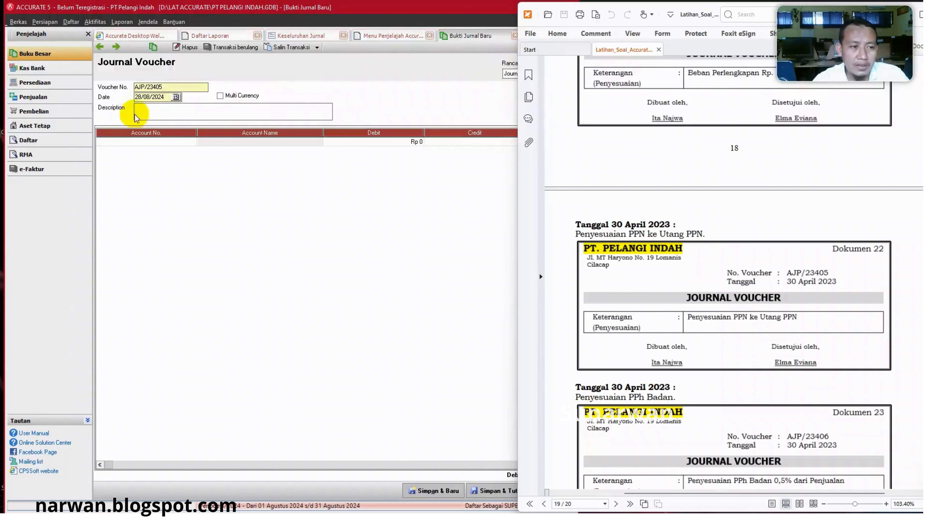
Display the Neraca (Standar) financial report as of 30/04/2023.
left_click(221, 35)
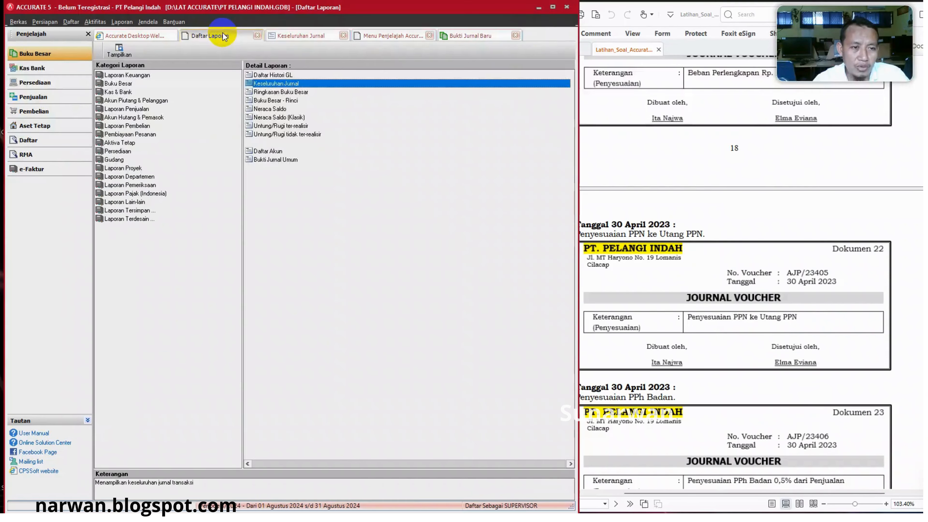
left_click(128, 76)
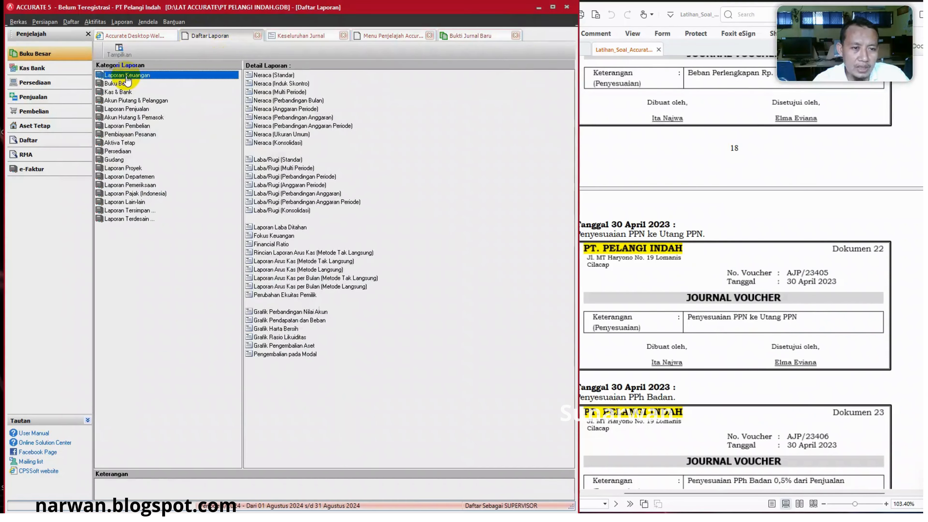
left_click(266, 75)
double_click(269, 75)
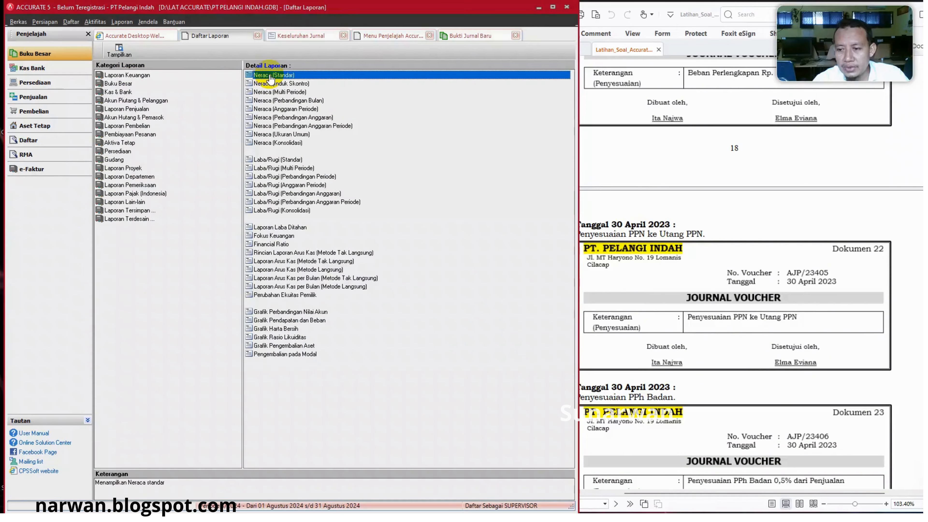
double_click(442, 184)
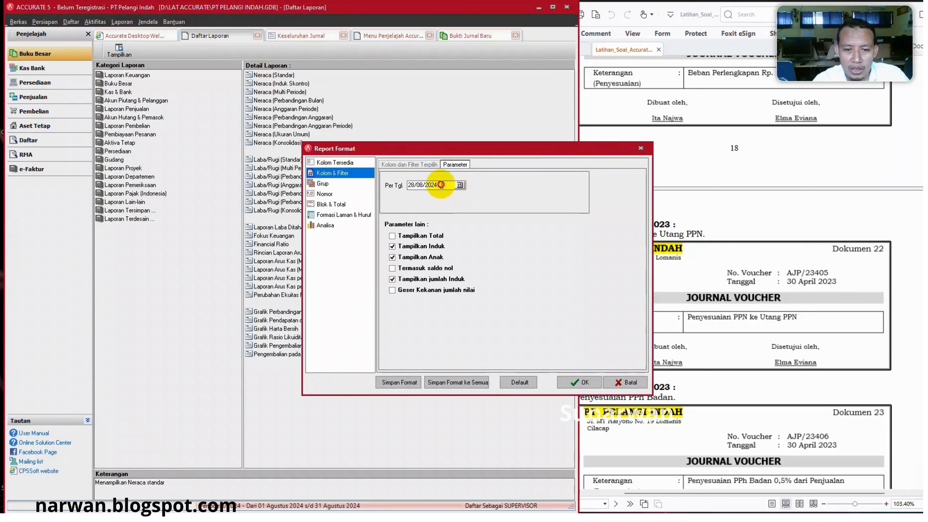
type("30")
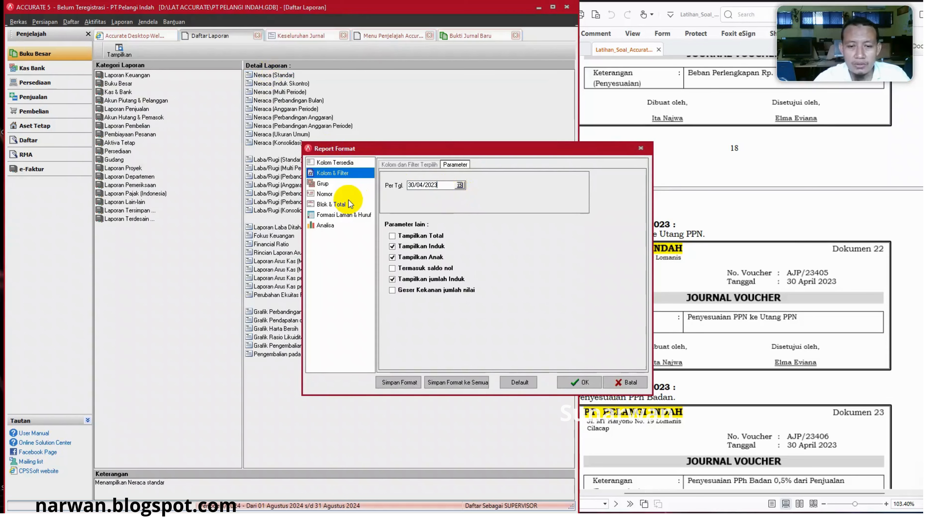
left_click(574, 382)
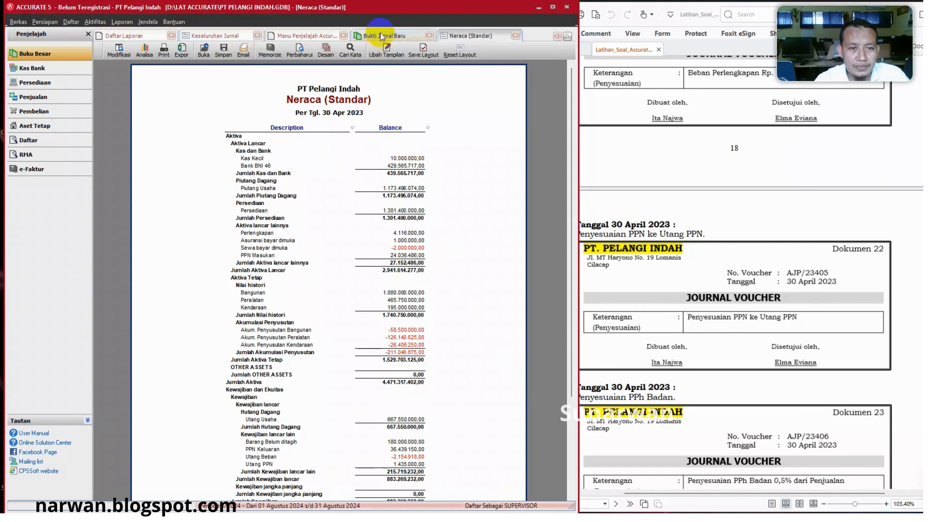
Copy "Penyesuaian PPN ke Utang PPN" from the exercise document into the description of voucher AJP/23405.
left_click(382, 39)
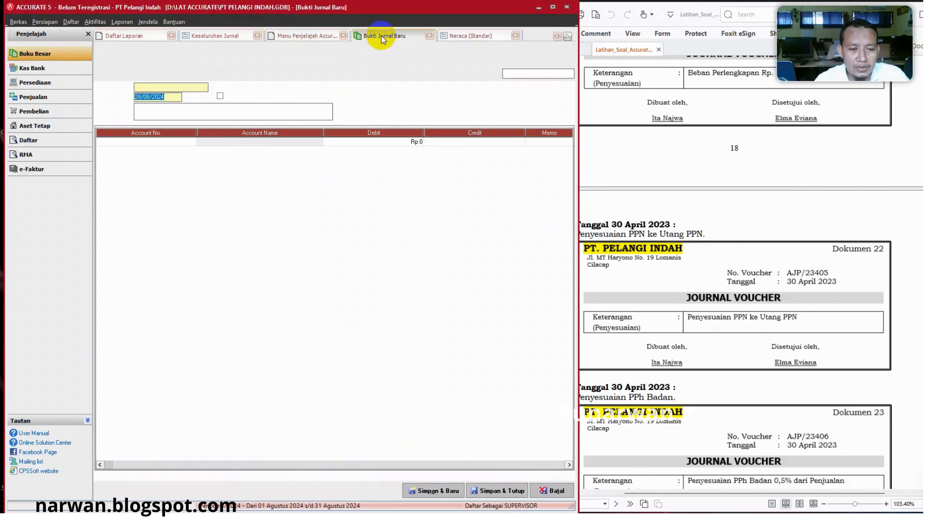
left_click(163, 112)
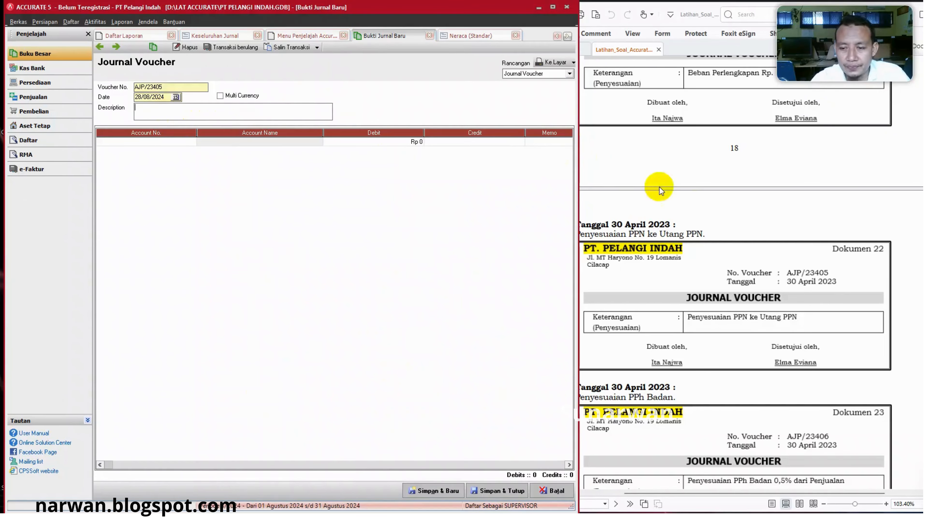
left_click(711, 226)
left_click_drag(576, 233, 704, 234)
key("ctrl+c")
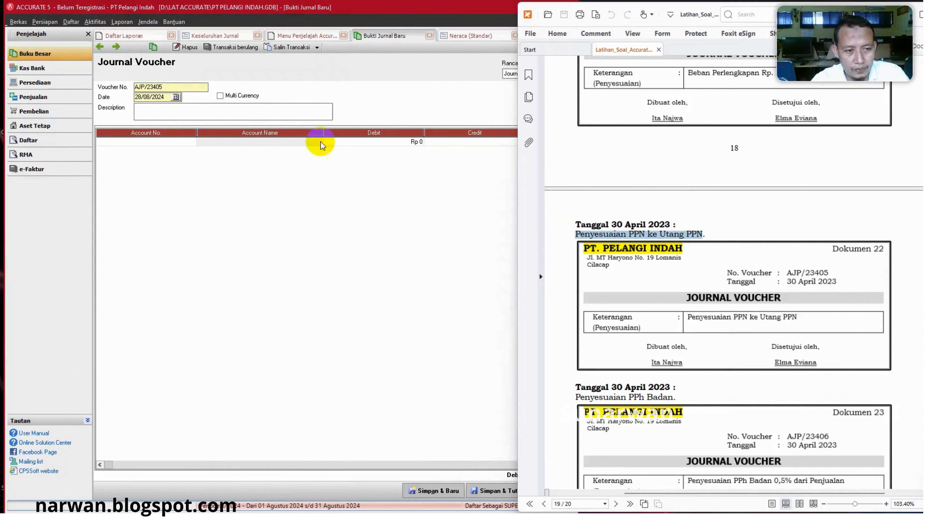
left_click(190, 114)
key("ctrl+v")
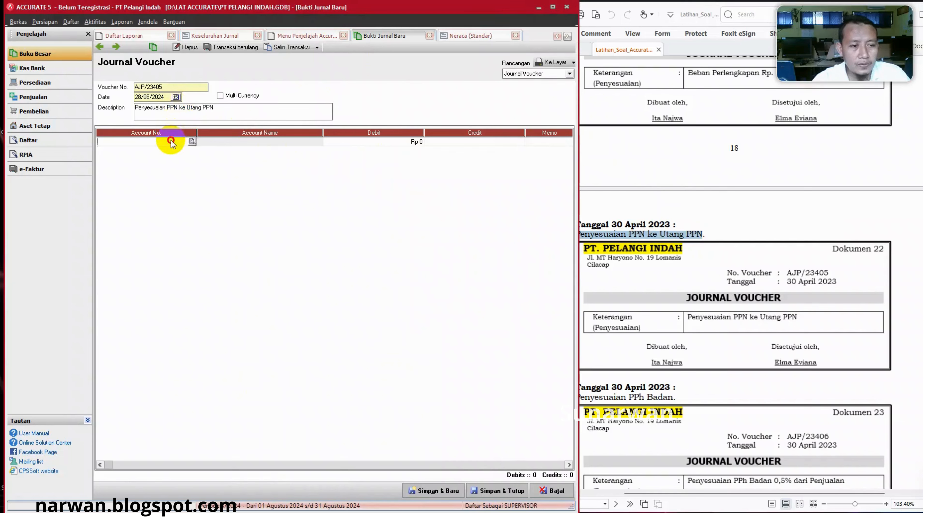
Select PPN Keluaran (2-1201) as the account of the first journal line in voucher AJP/23405.
left_click(191, 142)
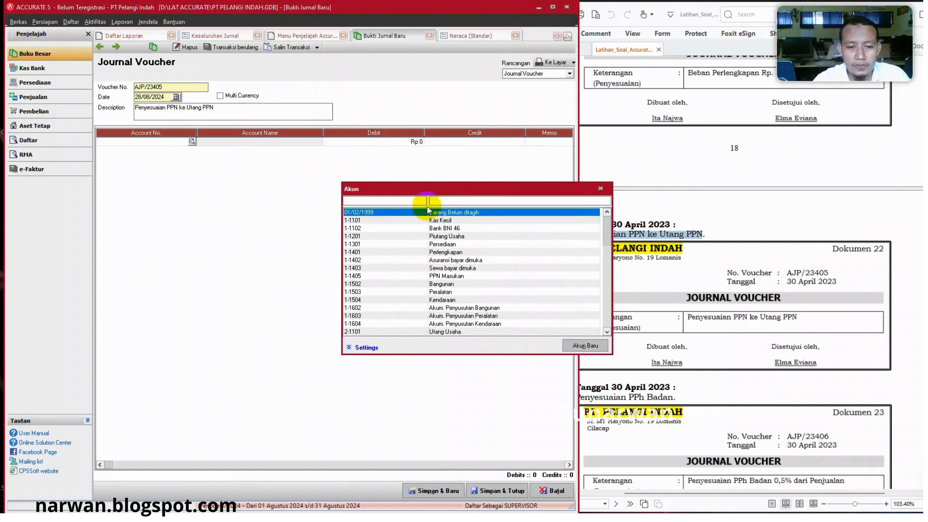
left_click(452, 201)
type("PPN")
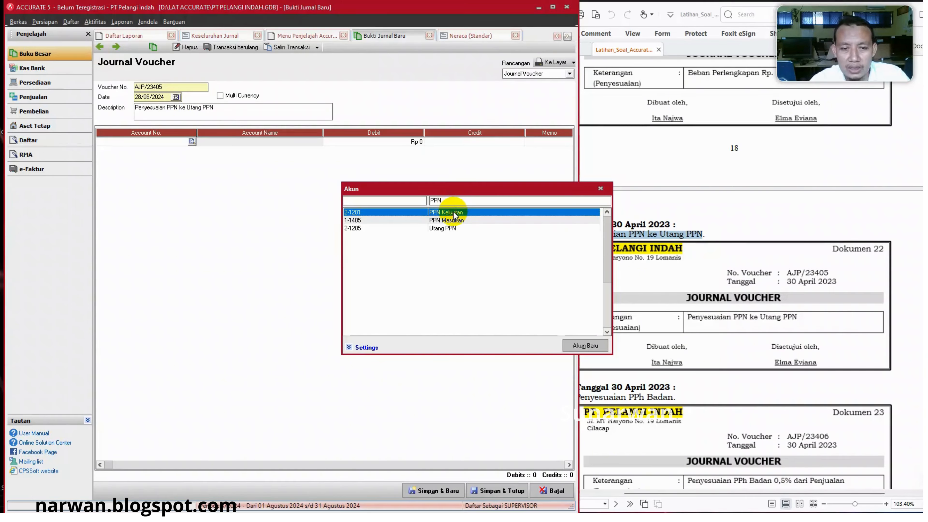
double_click(454, 213)
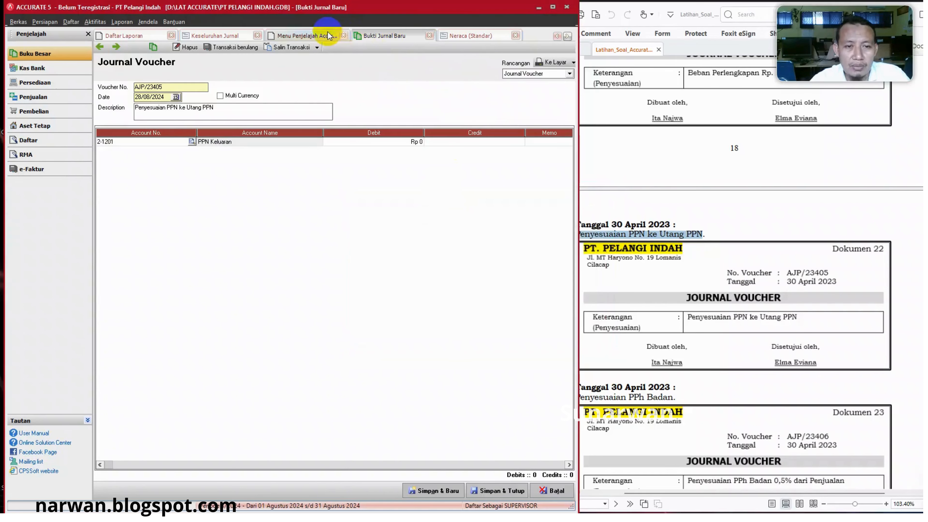
Look up the PPN Keluaran balance in the Neraca report and enter 36.439.150 as that line's debit.
left_click(462, 35)
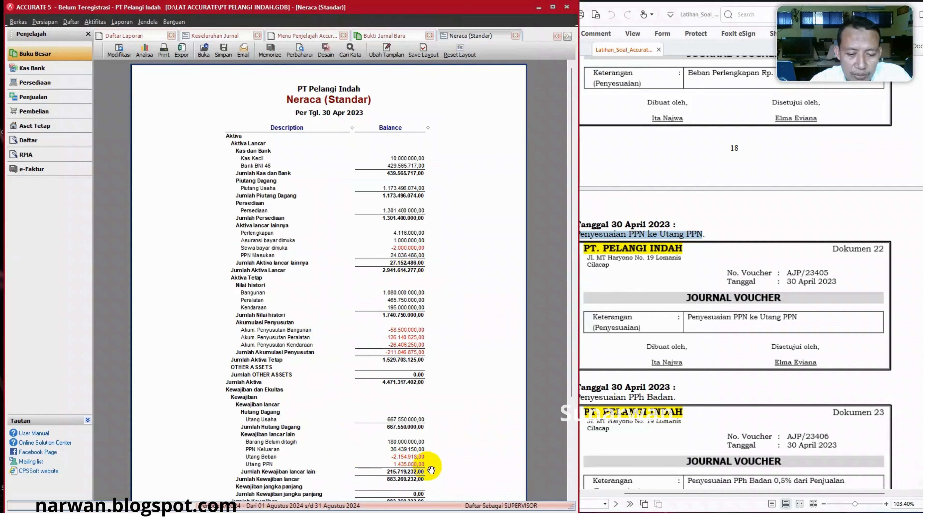
left_click(393, 38)
left_click(395, 143)
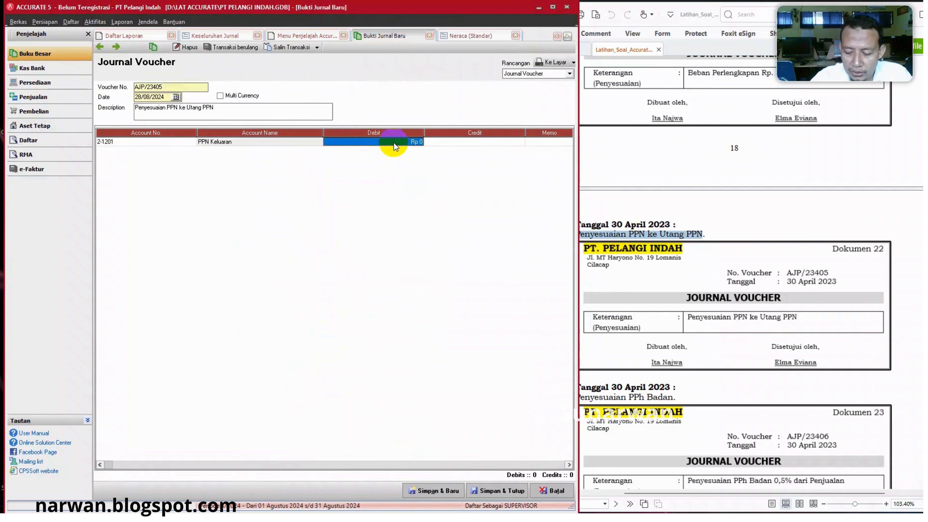
type("36")
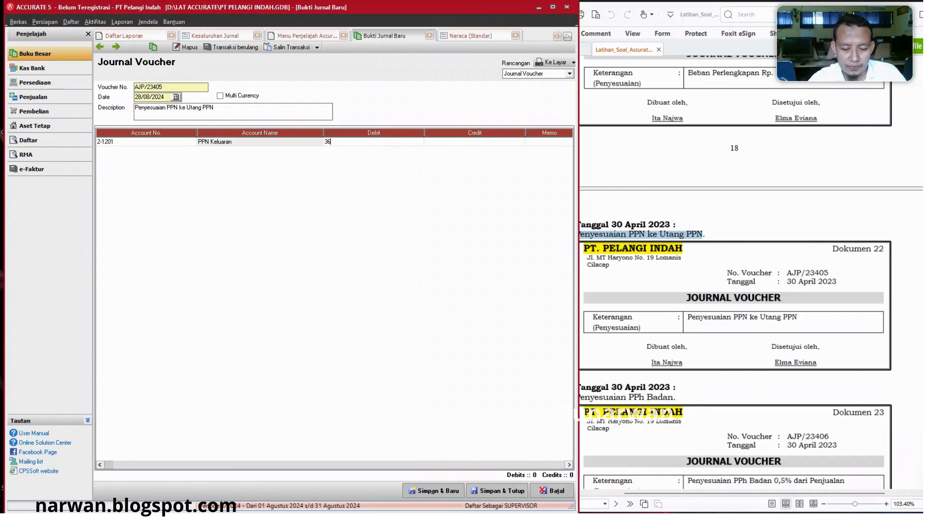
left_click(372, 154)
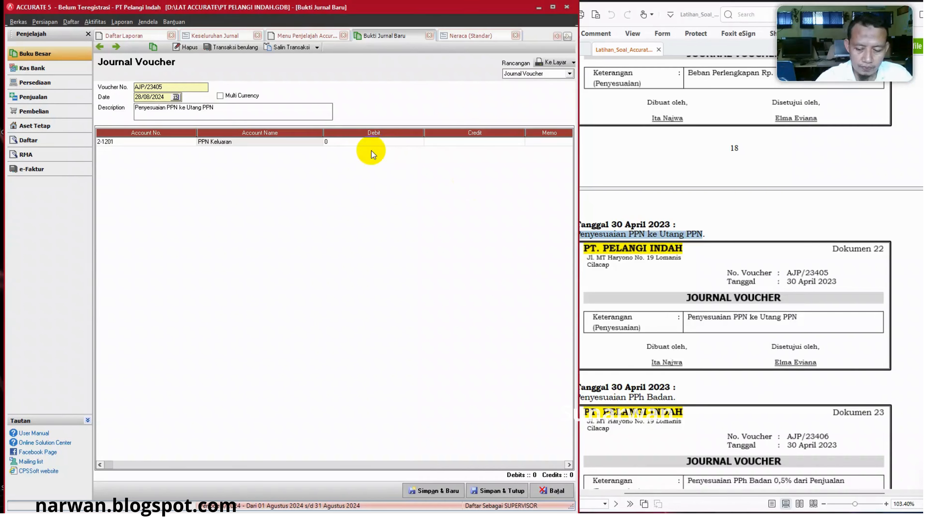
type("3")
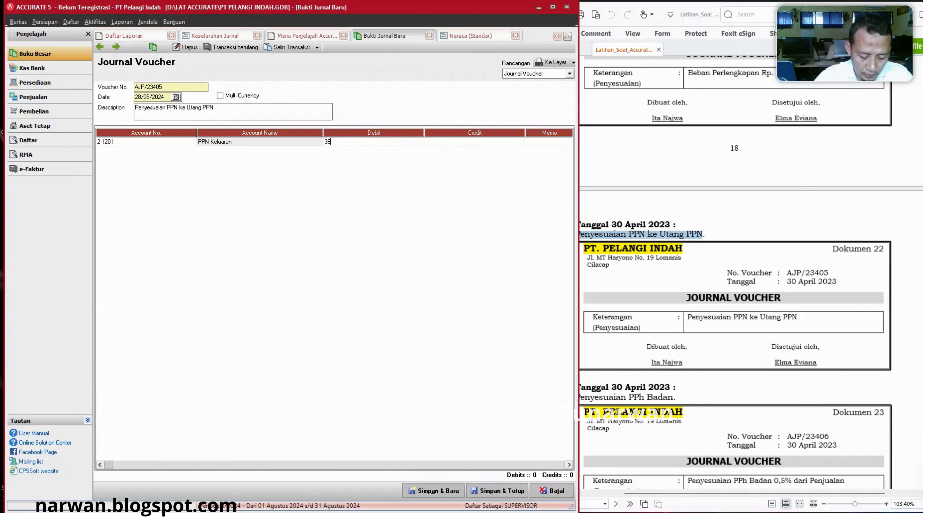
type("6439")
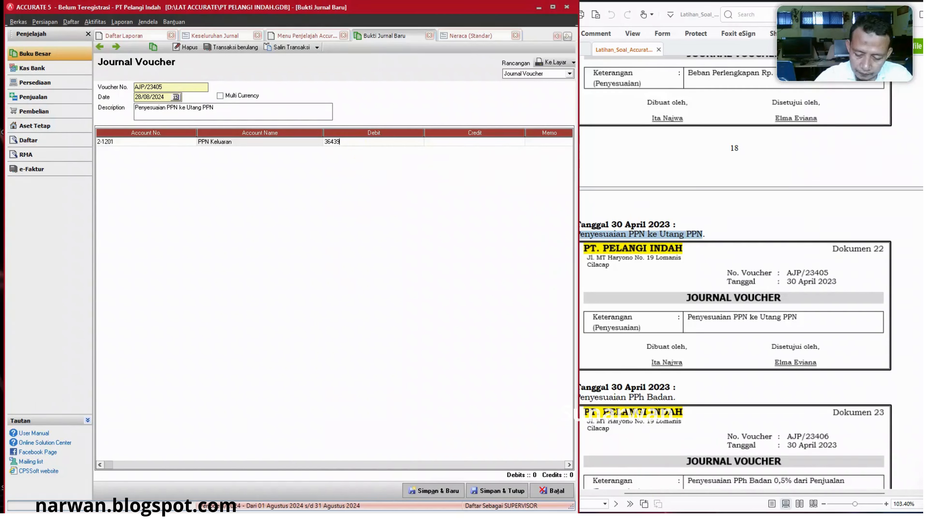
type("4")
key("BackSpace")
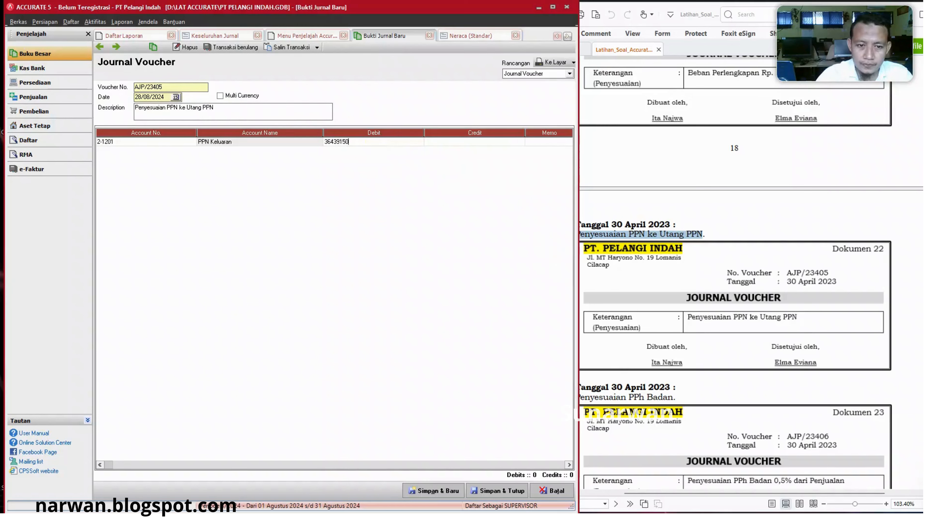
type("150")
key("Tab")
key("Tab")
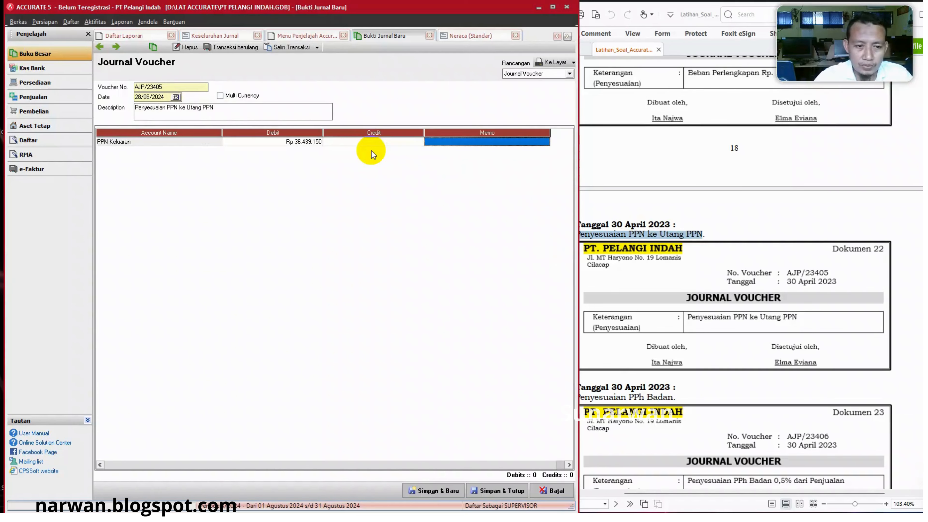
key("Tab")
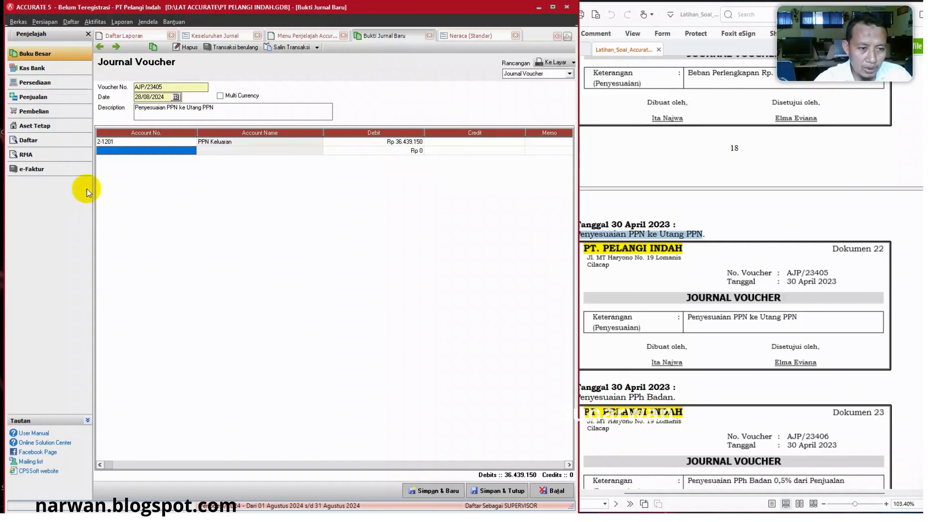
Add a second journal line for the PPN Masukan account (1-1405).
left_click(191, 151)
left_click(192, 150)
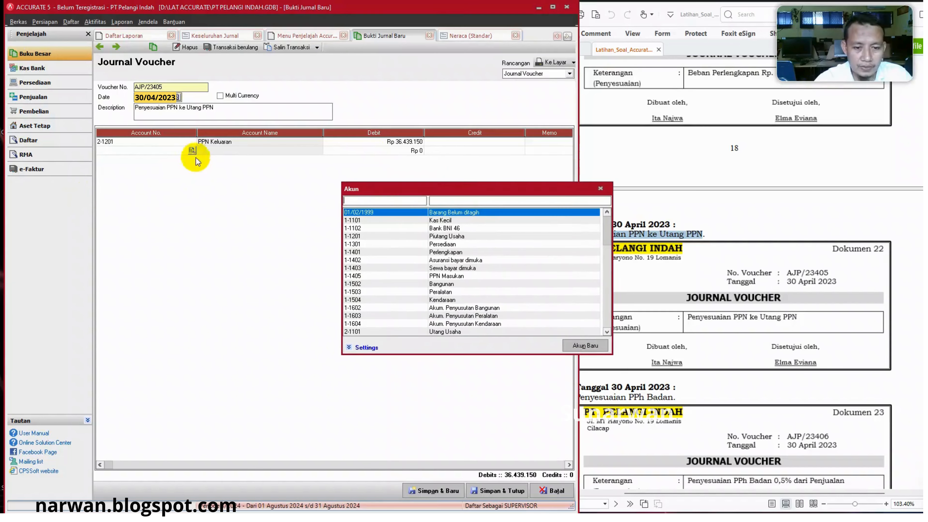
double_click(453, 276)
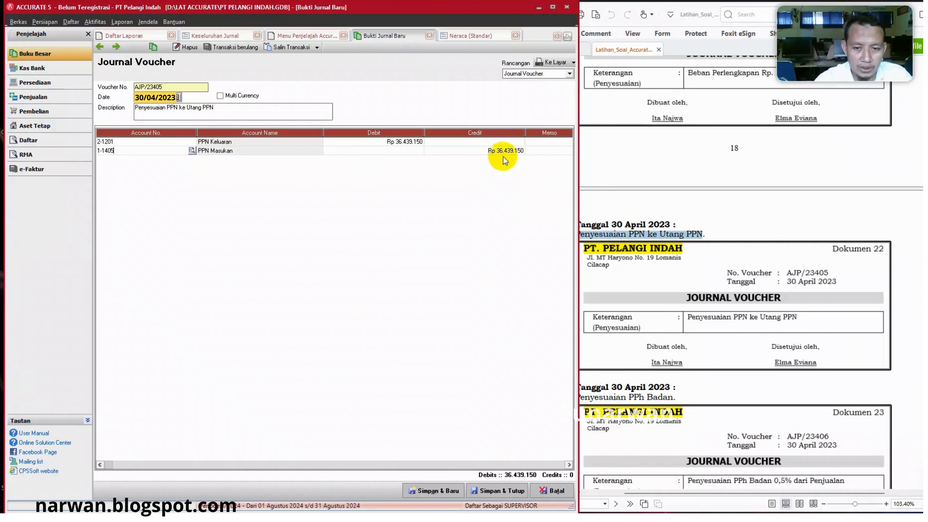
Set the credit amount of the PPN Masukan line to 24036436.
left_click(500, 152)
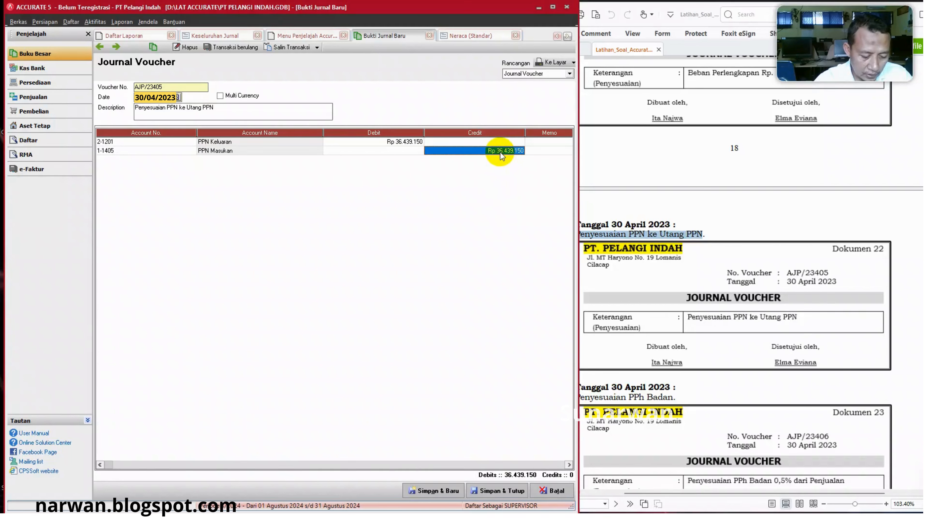
type("24")
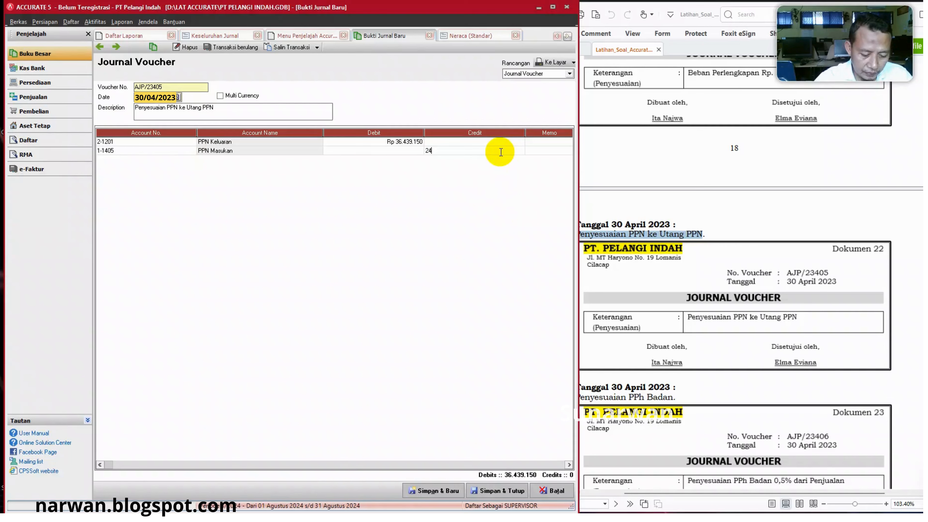
type("036436")
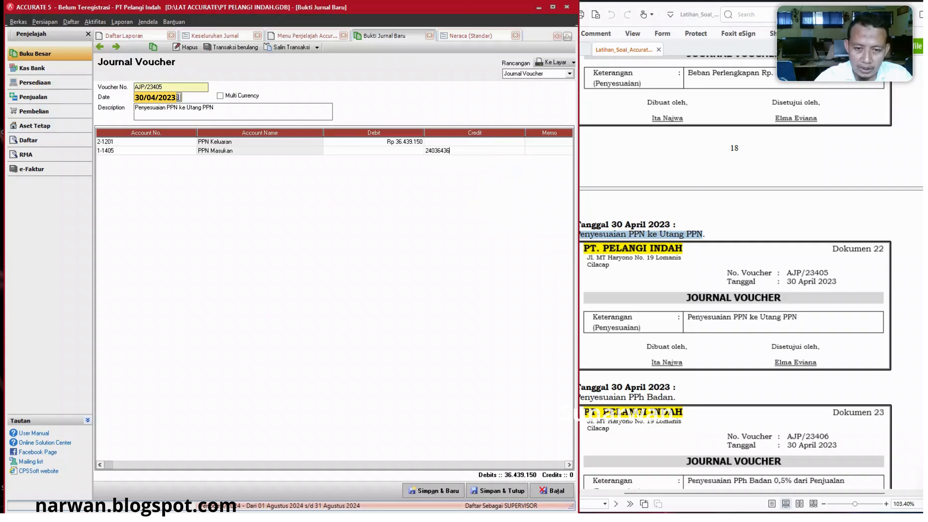
key("Return")
key("Return")
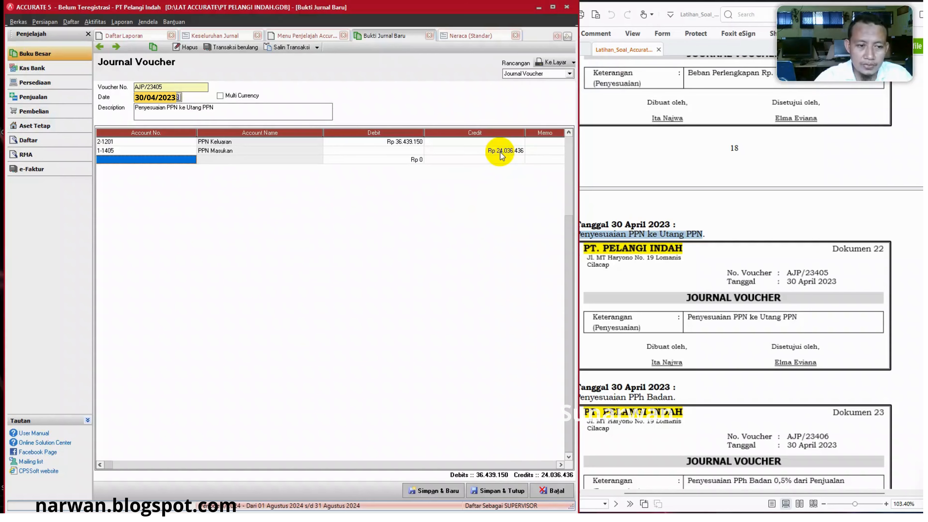
Check the PPN Masukan balance in the Neraca (Standar) report and correct that line's credit in the journal voucher to 24036486.
left_click(465, 36)
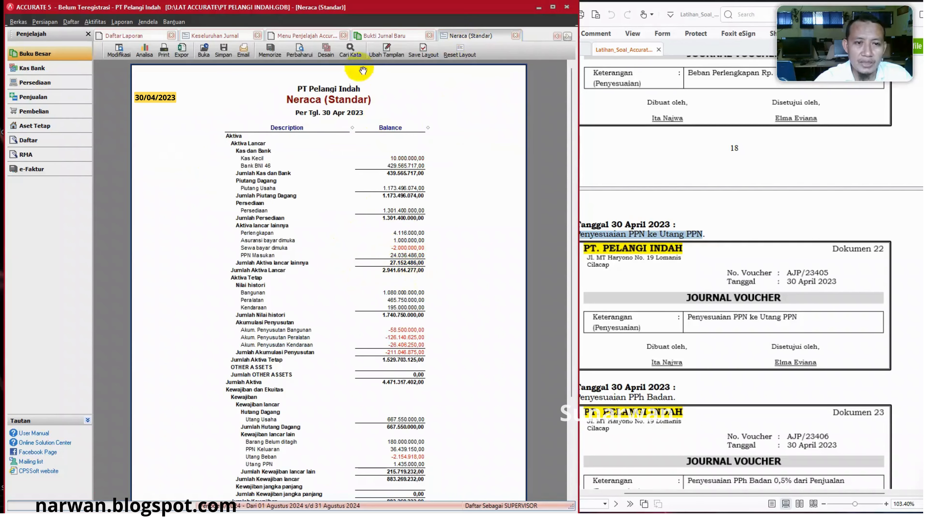
left_click(382, 35)
left_click(382, 35)
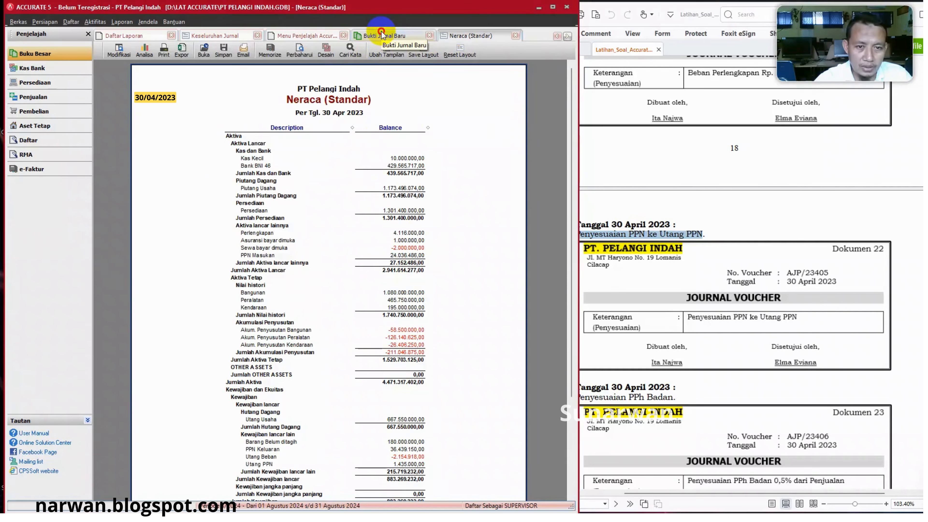
left_click(506, 151)
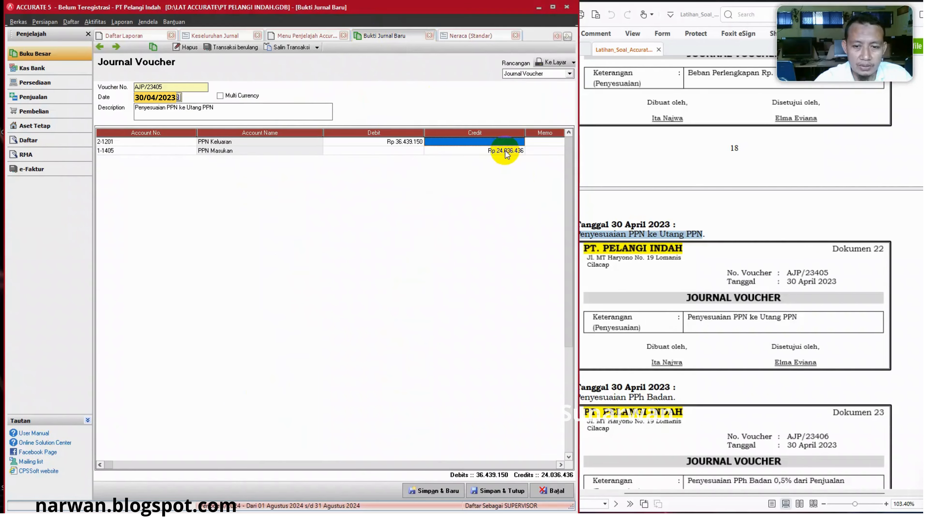
left_click(507, 154)
type("24")
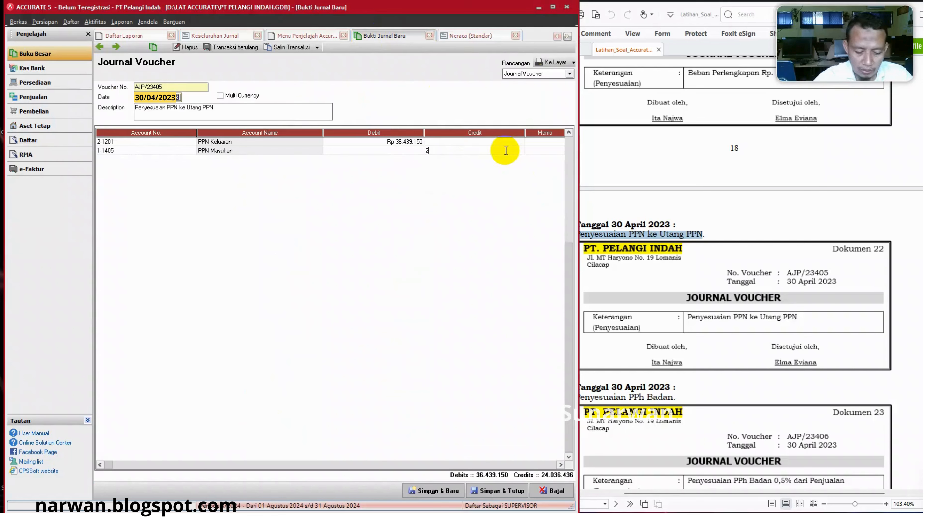
type("36436")
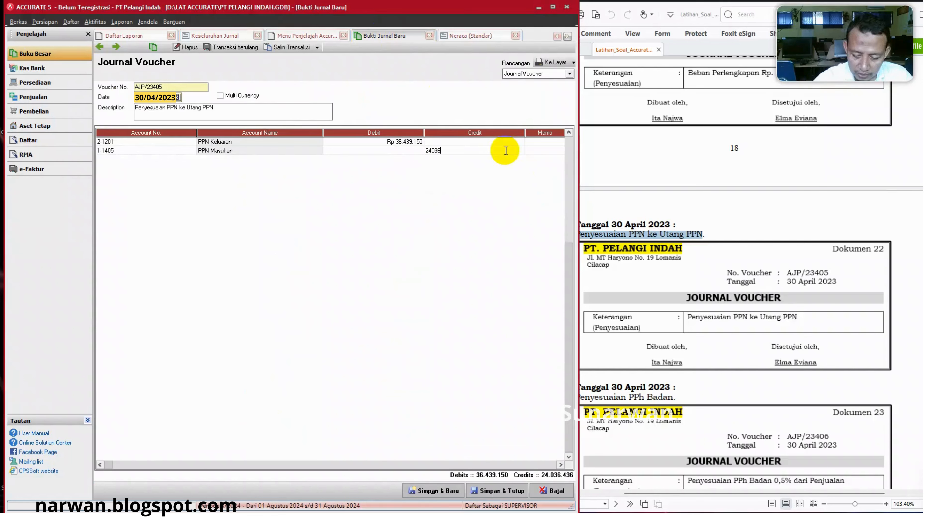
key("Tab")
key("Tab")
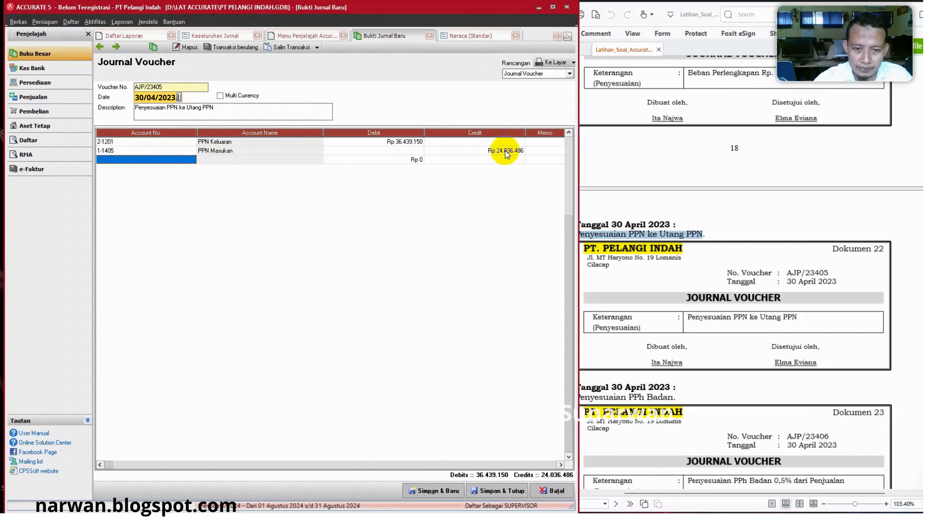
Add Utang PPN as the third line of the journal voucher, crediting the remaining balance.
left_click(190, 159)
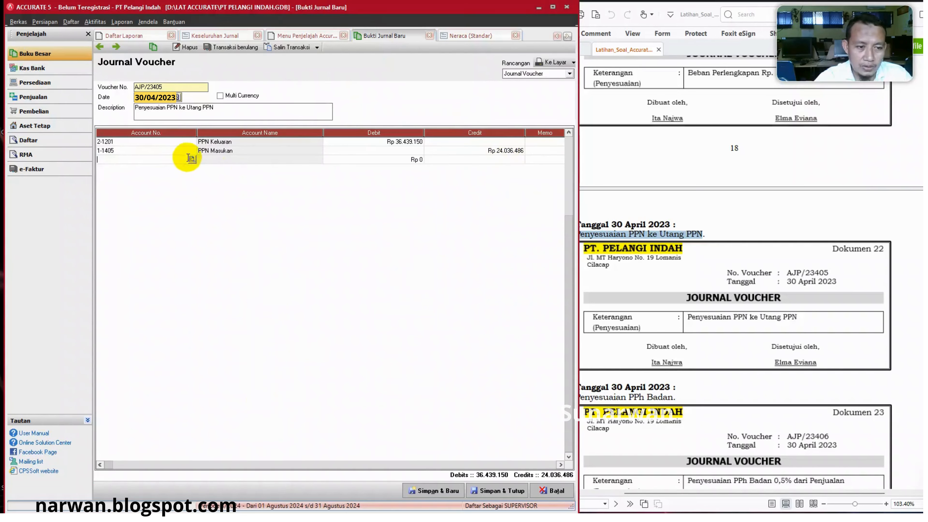
left_click(191, 160)
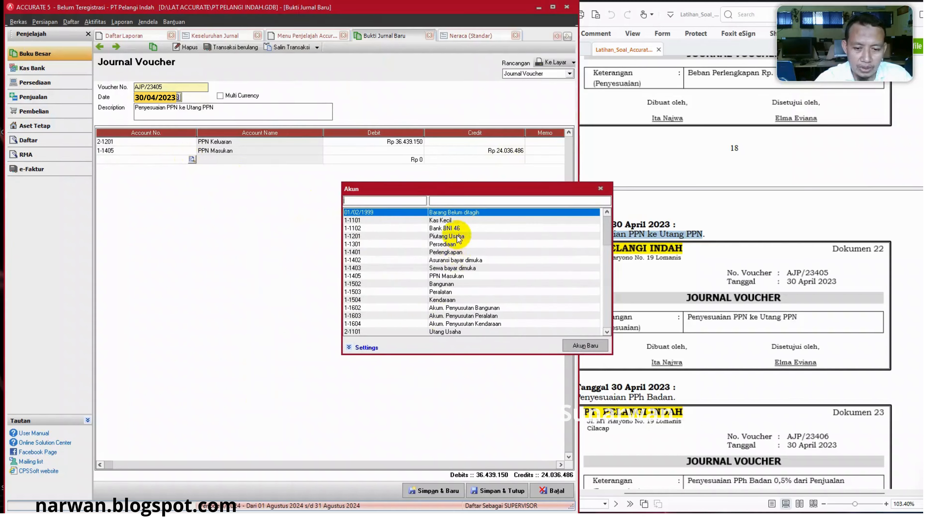
left_click(606, 333)
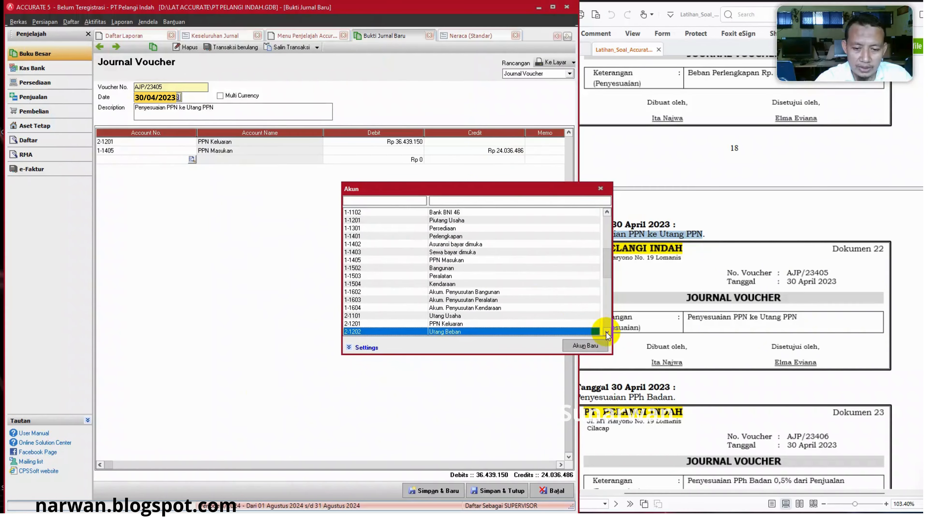
double_click(475, 332)
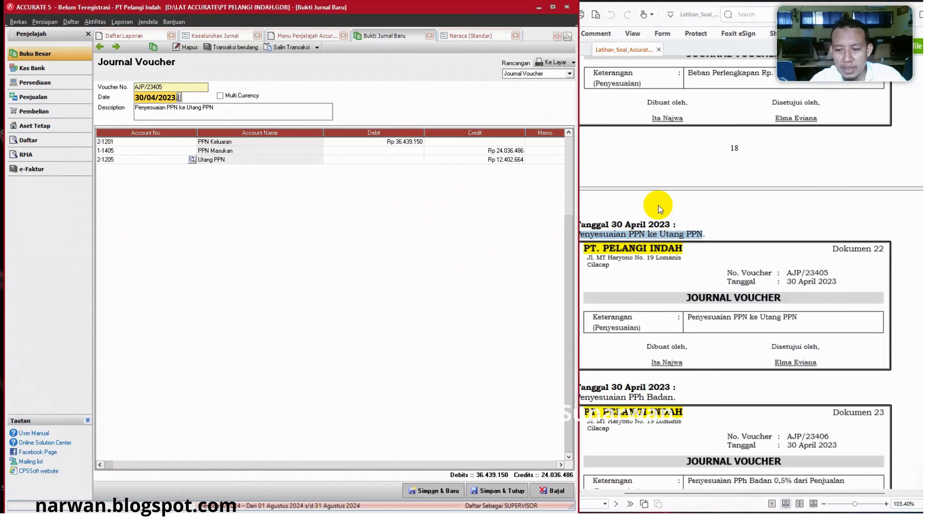
left_click(499, 161)
key("Tab")
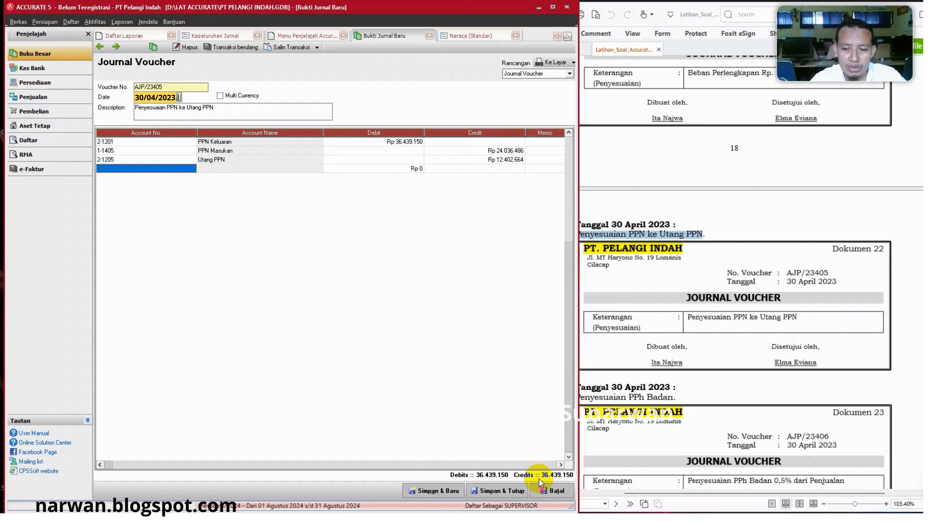
Save the PPN adjustment voucher with a new one started, and review the Dokumen 23 PPh Badan task in the exercise PDF.
left_click(690, 281)
left_click(491, 412)
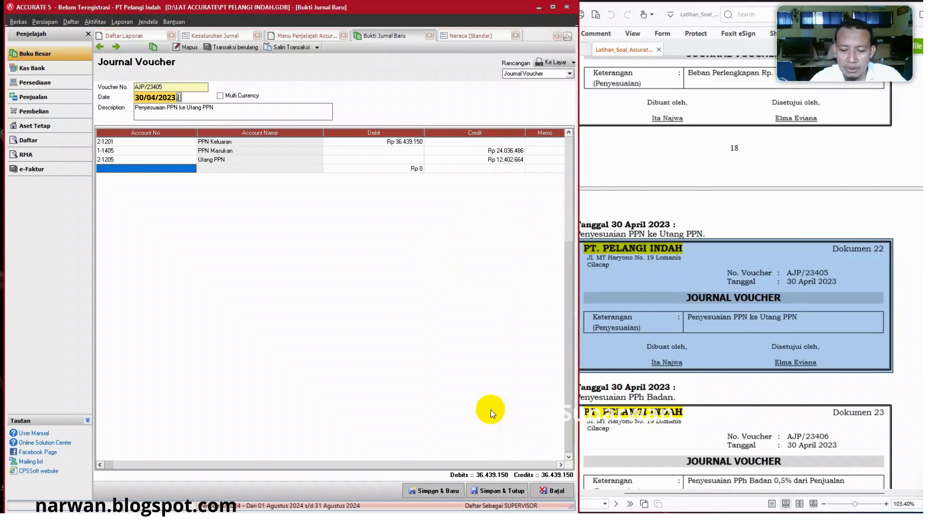
left_click(435, 490)
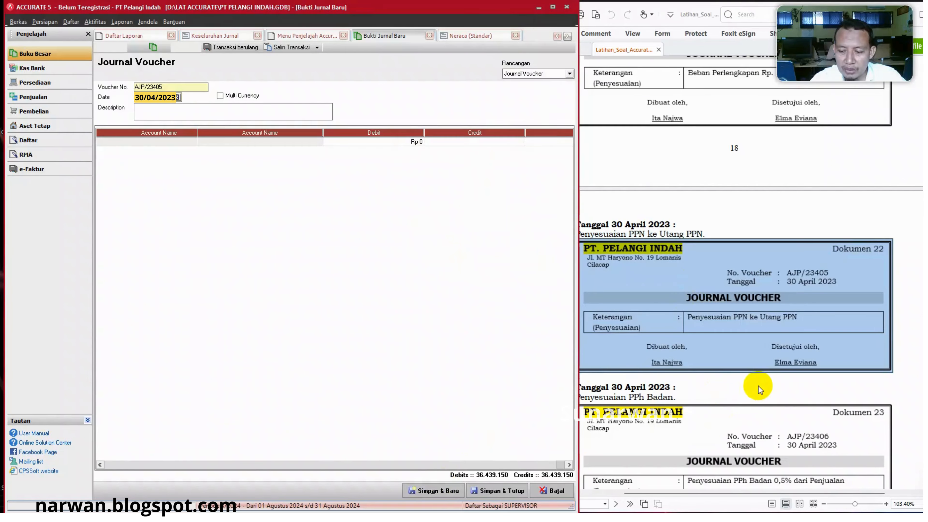
scroll(759, 388, "down", 4)
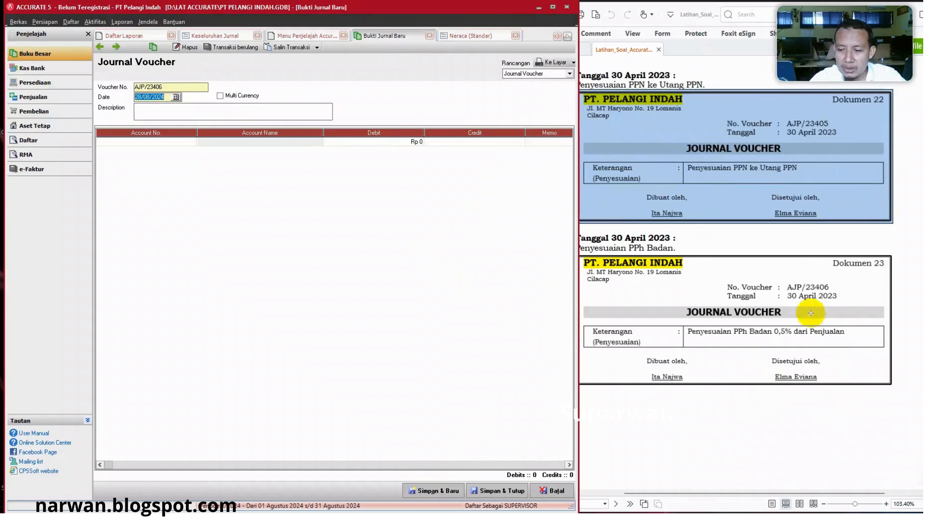
left_click(732, 242)
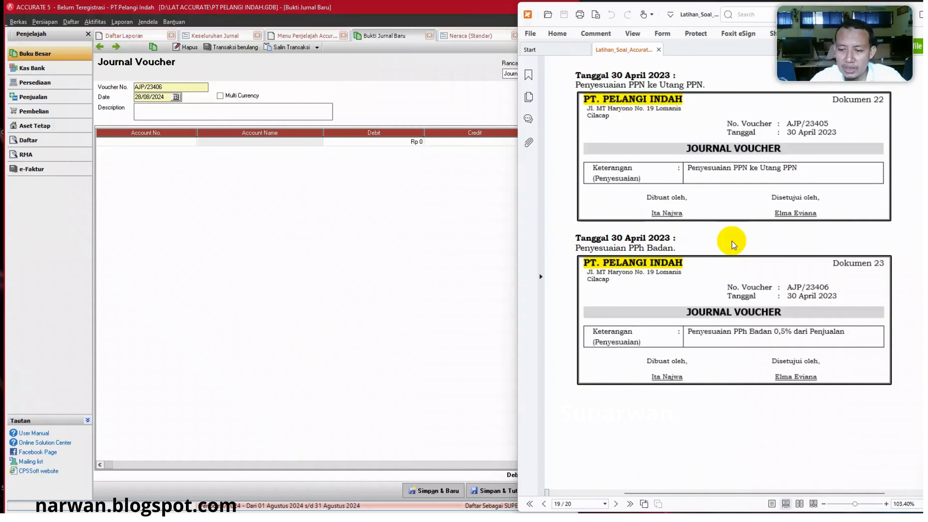
scroll(733, 344, "down", 6)
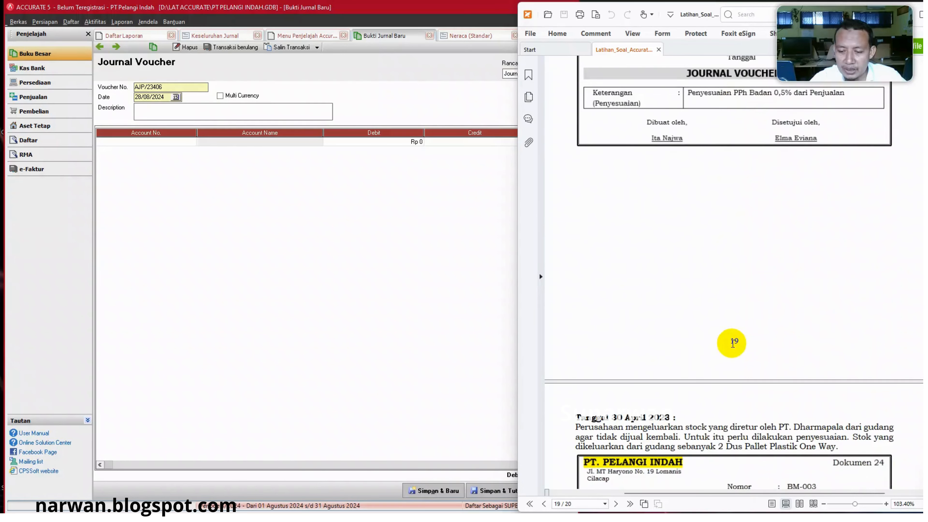
scroll(732, 344, "up", 4)
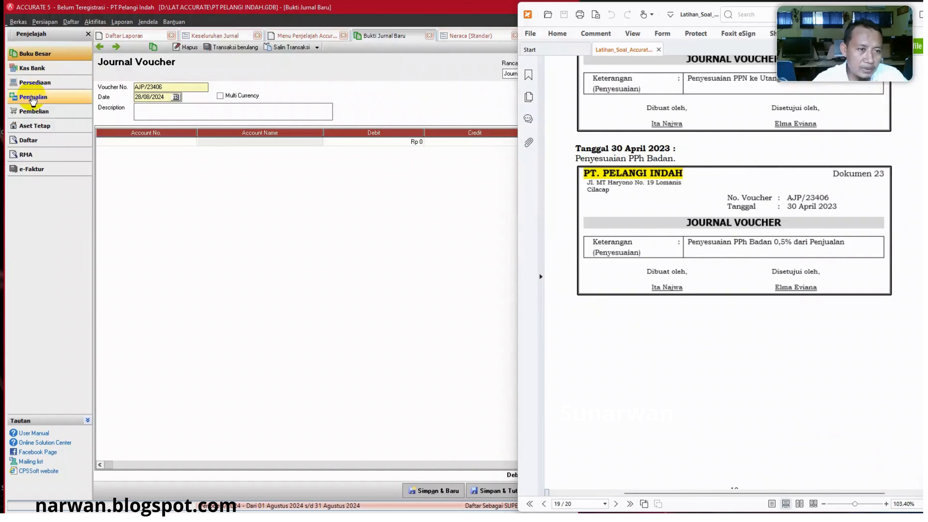
Close the blank journal voucher and open the account list of the general ledger module.
left_click(430, 36)
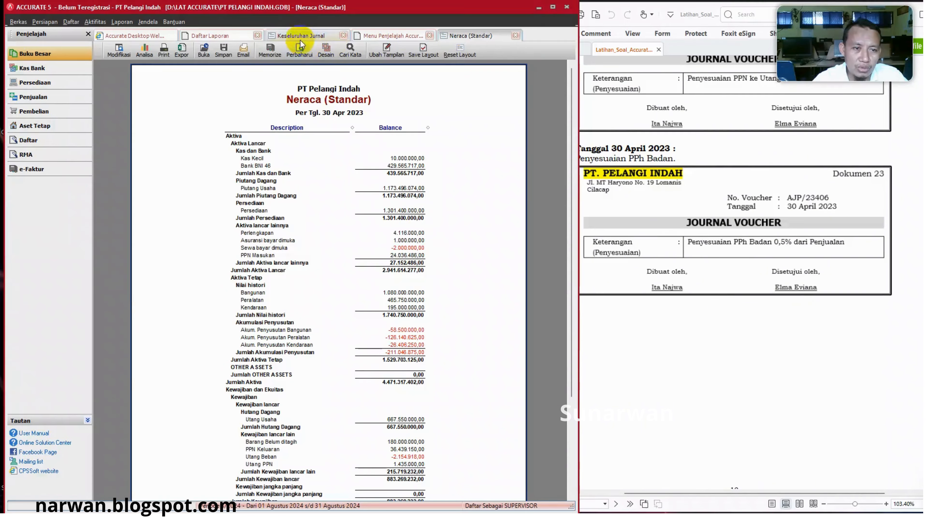
left_click(37, 55)
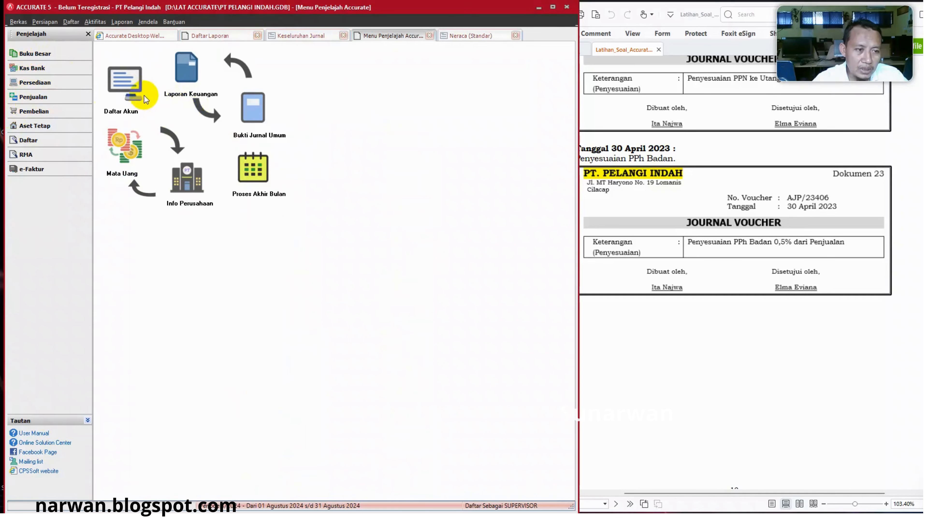
left_click(145, 99)
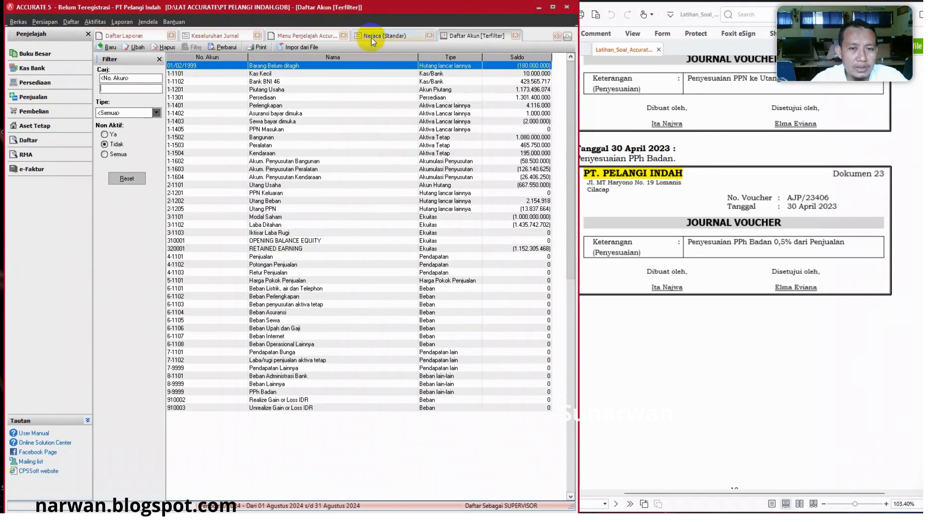
Generate the Laba/Rugi (Standar) report for the period 01/04/2023 to 30/04/2023.
left_click(126, 35)
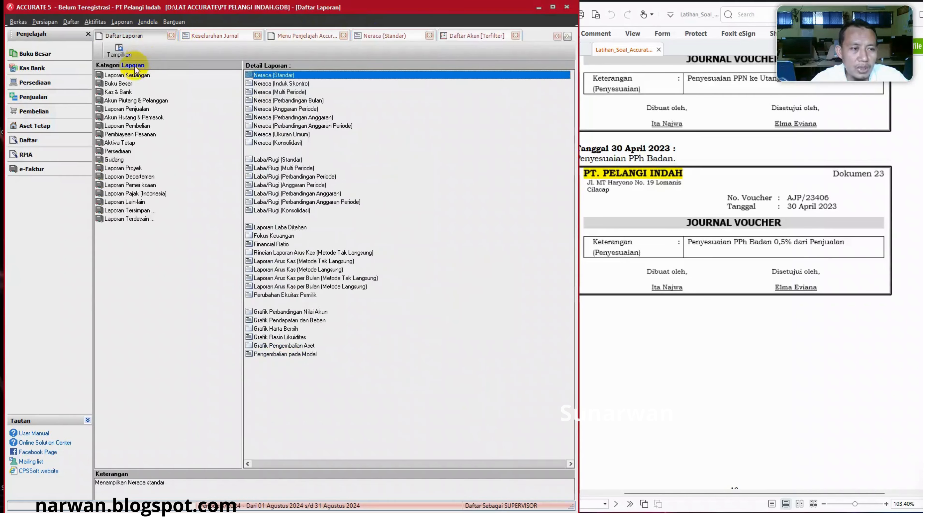
left_click(129, 75)
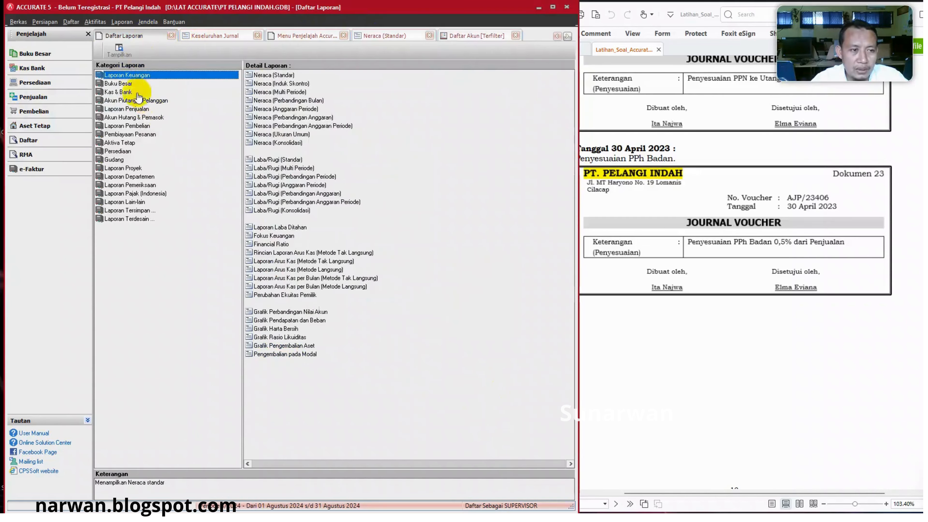
left_click(266, 160)
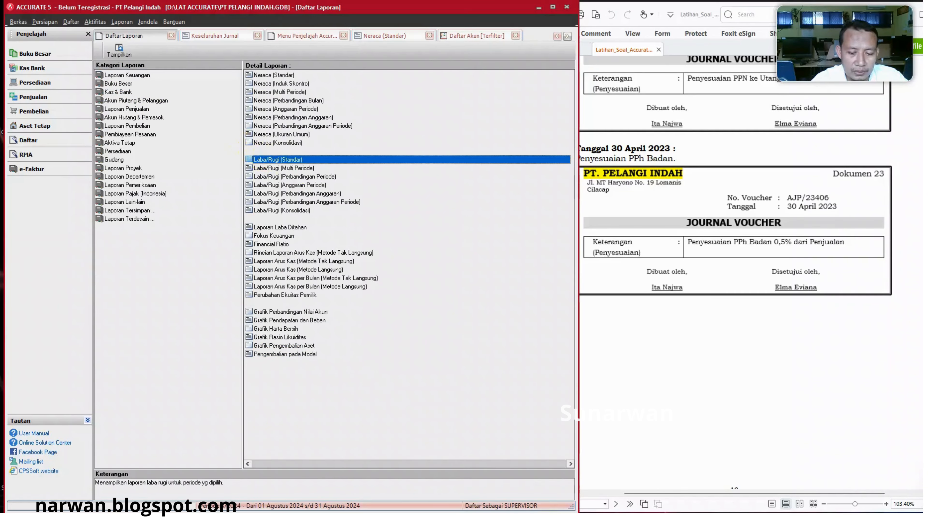
key("Return")
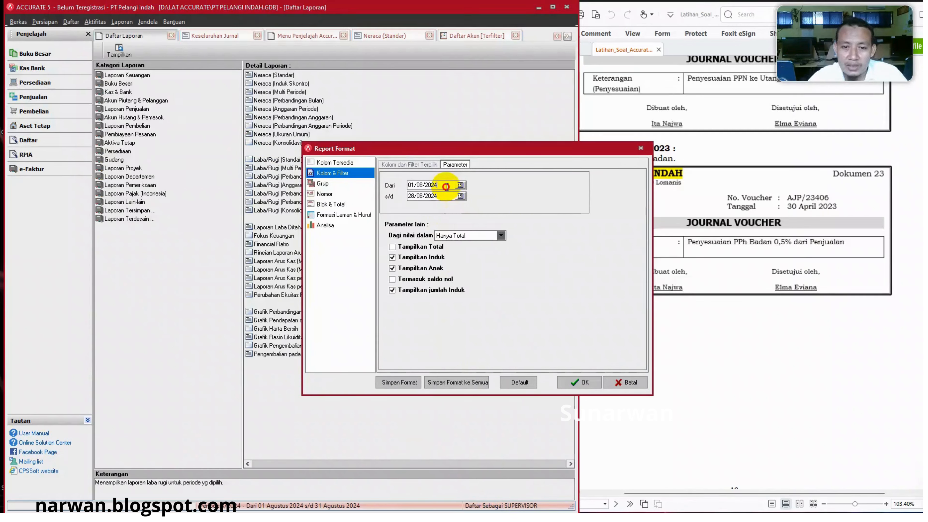
left_click_drag(446, 187, 385, 168)
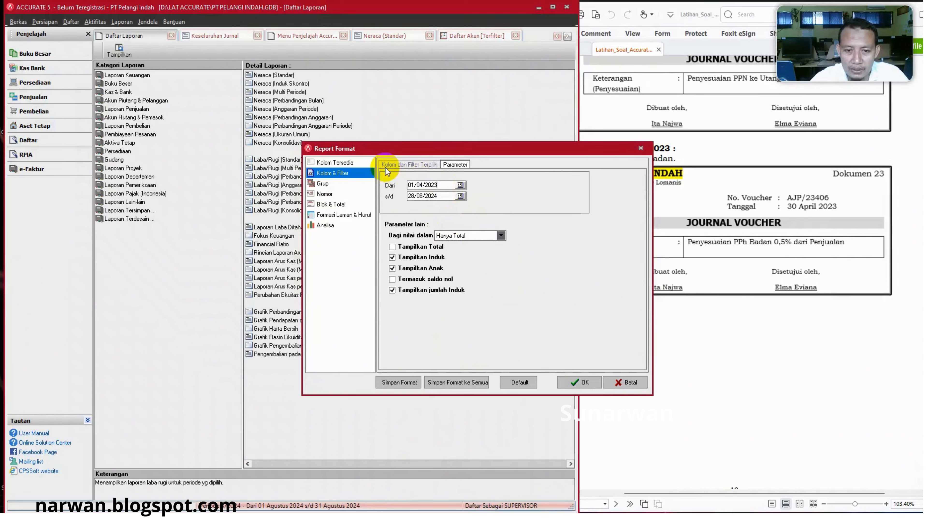
key("Tab")
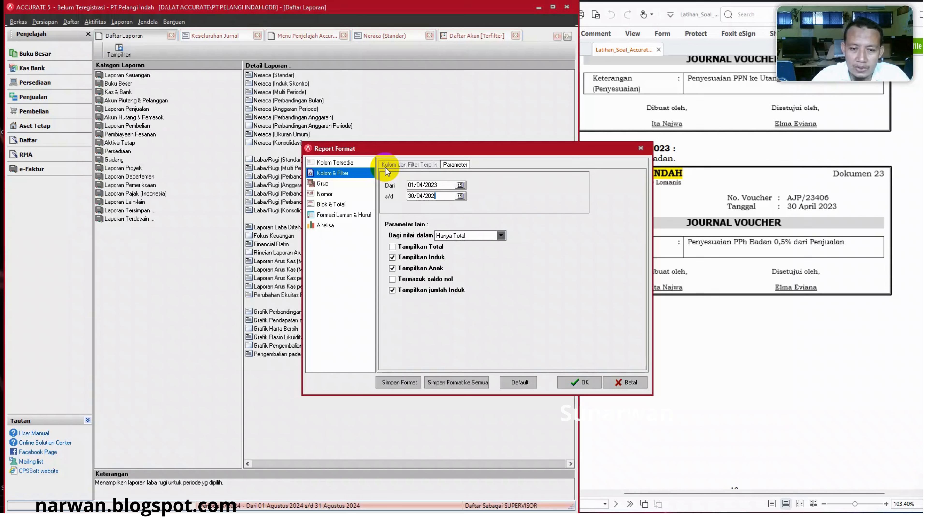
left_click(577, 383)
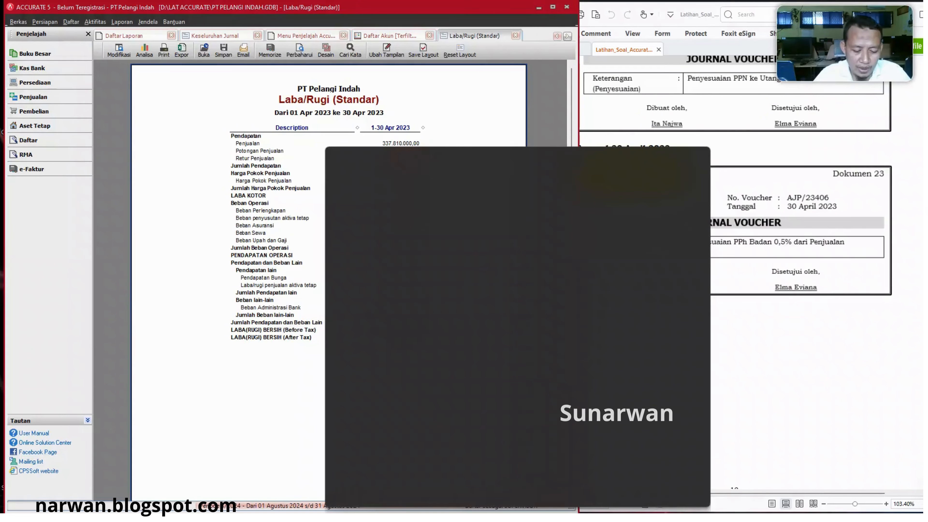
Open the Calculator app and subtract the sales returns of 594000 from the April sales of 337810000.
type("ca")
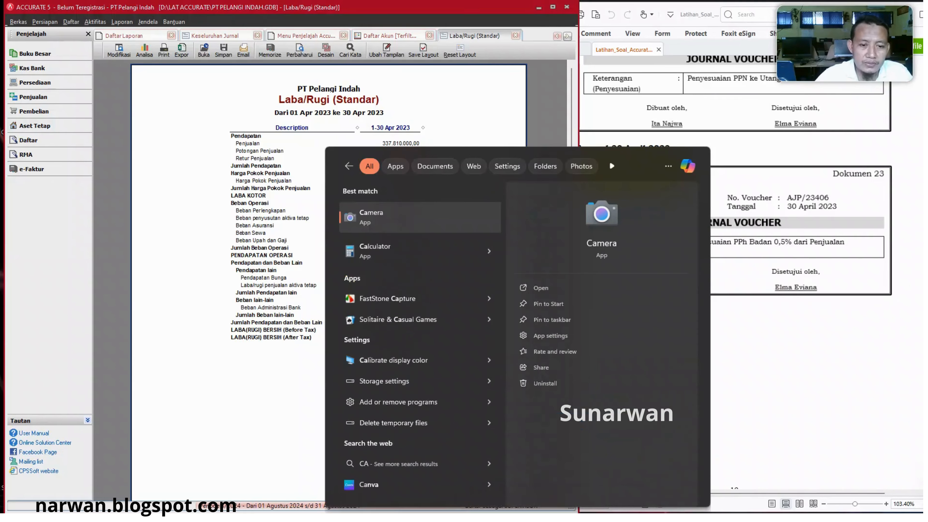
left_click(407, 262)
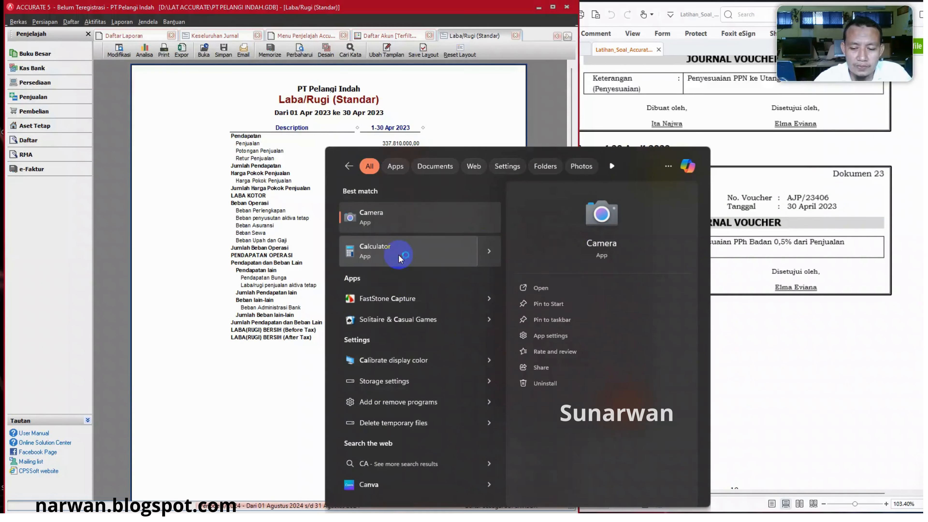
left_click(400, 258)
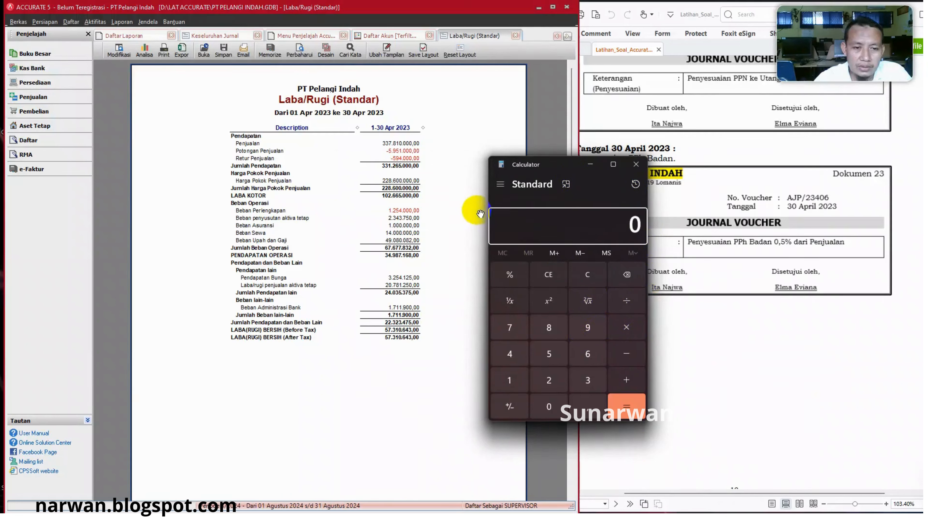
type("337")
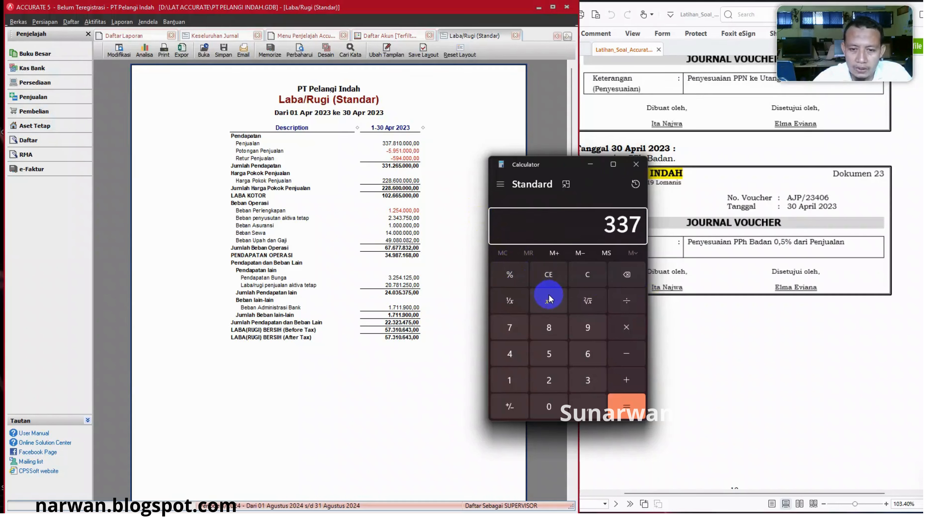
type("8100000")
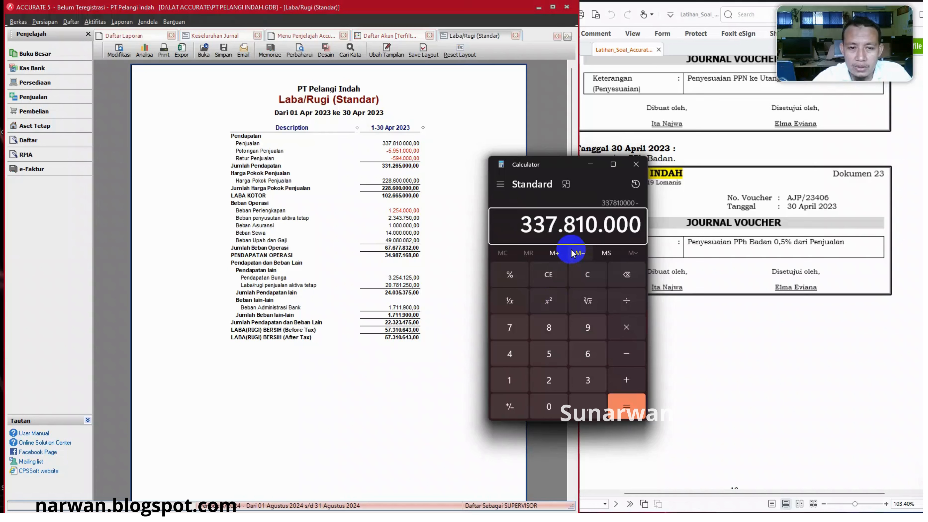
type("59")
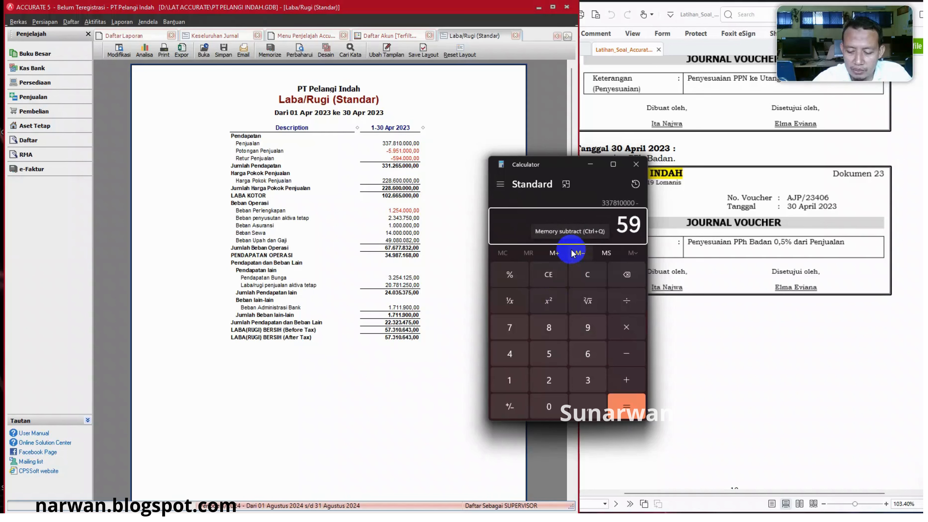
type("4000")
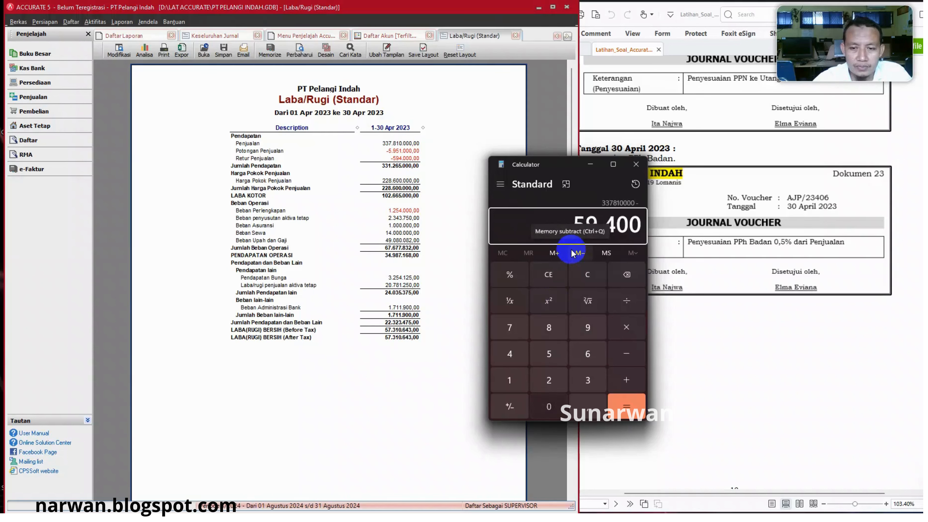
key("Return")
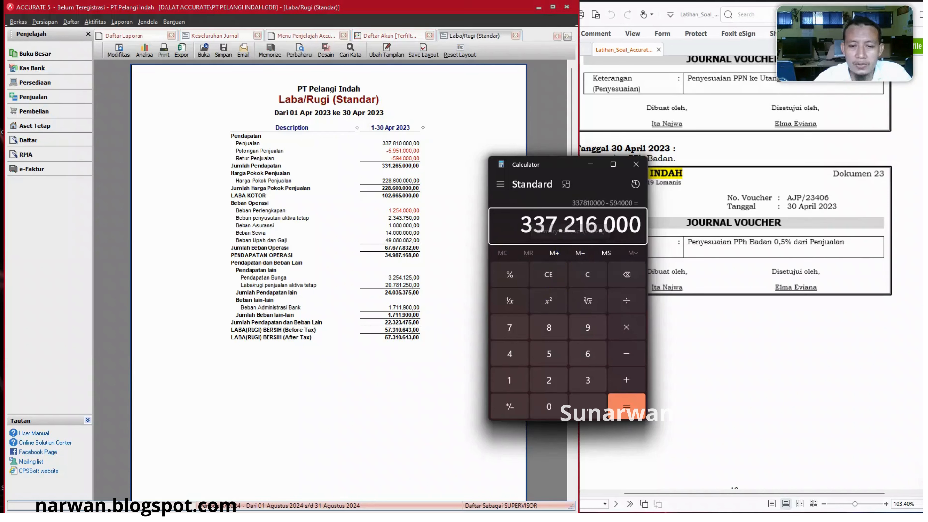
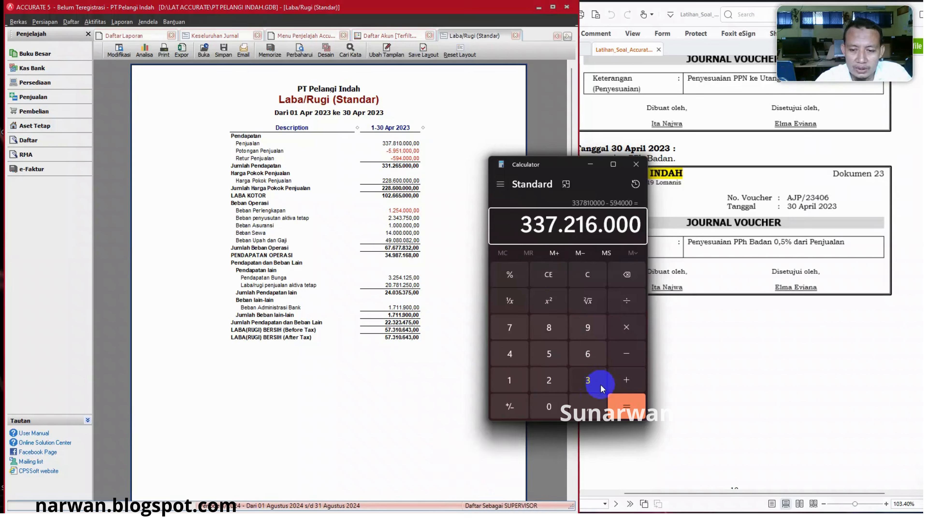
Calculate the 0.5% PPh Badan by multiplying the net sales by 0,5 and dividing by 100.
left_click(626, 327)
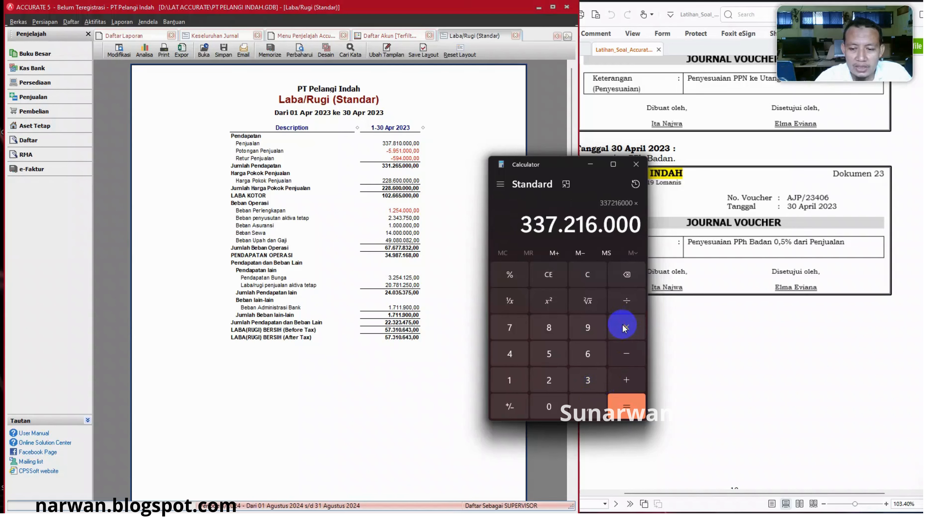
left_click(546, 407)
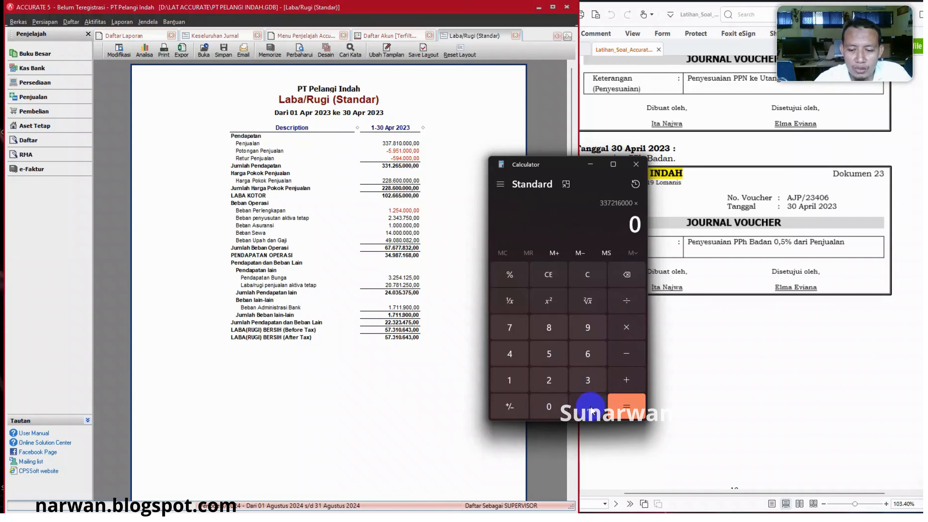
left_click(588, 406)
left_click(549, 354)
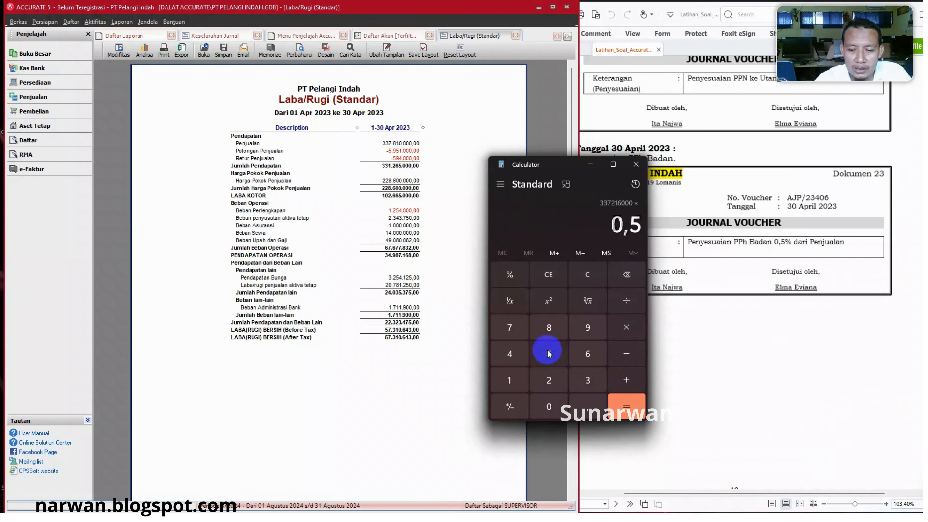
left_click(624, 409)
left_click(626, 298)
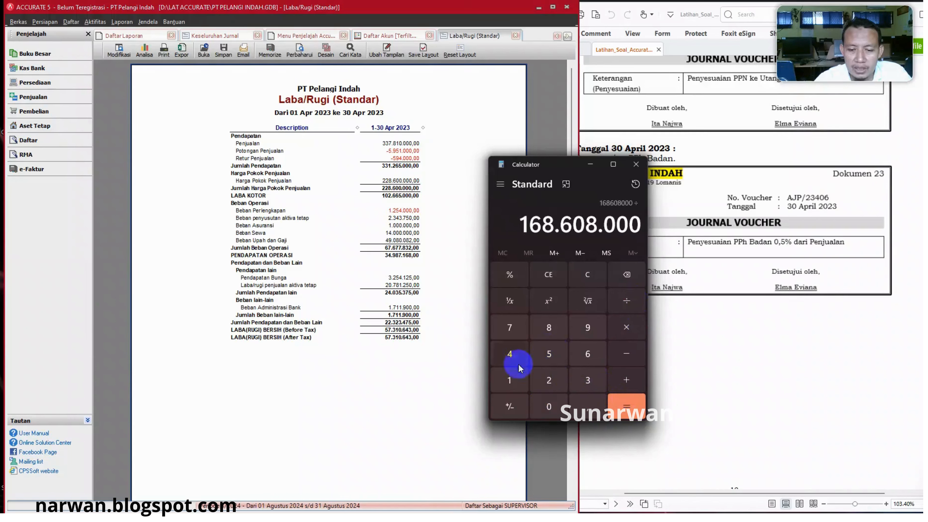
left_click(507, 376)
left_click(548, 406)
left_click(549, 406)
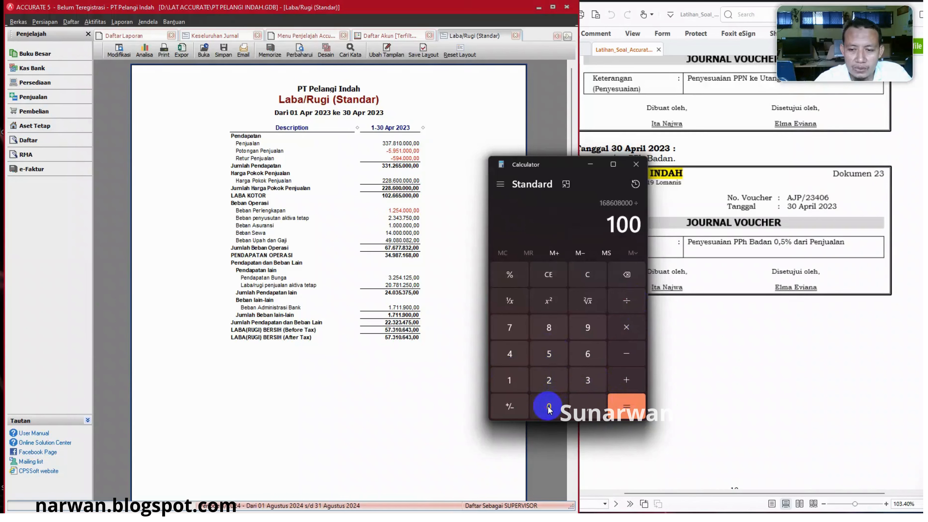
left_click(627, 407)
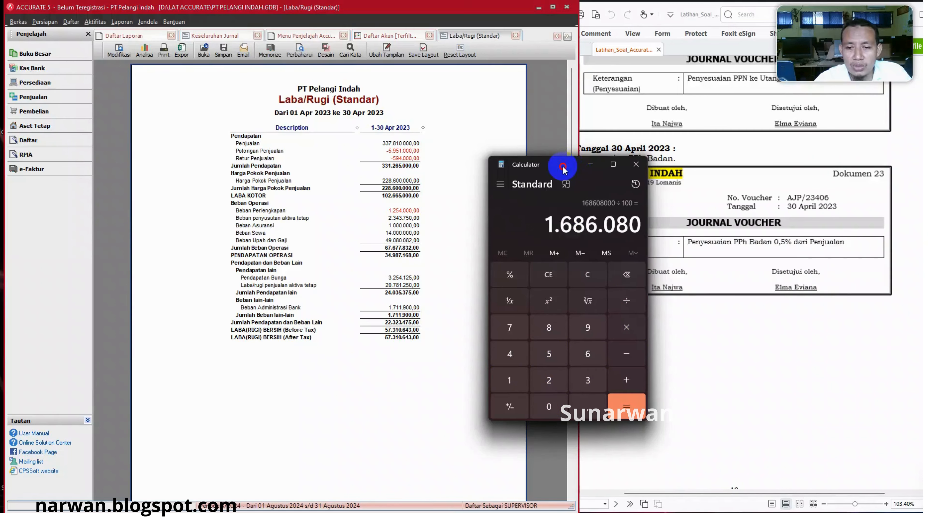
Move the calculator showing the tax amount away from the report, and close the Menu Penjelajah and Daftar Akun pages.
left_click_drag(563, 170, 589, 172)
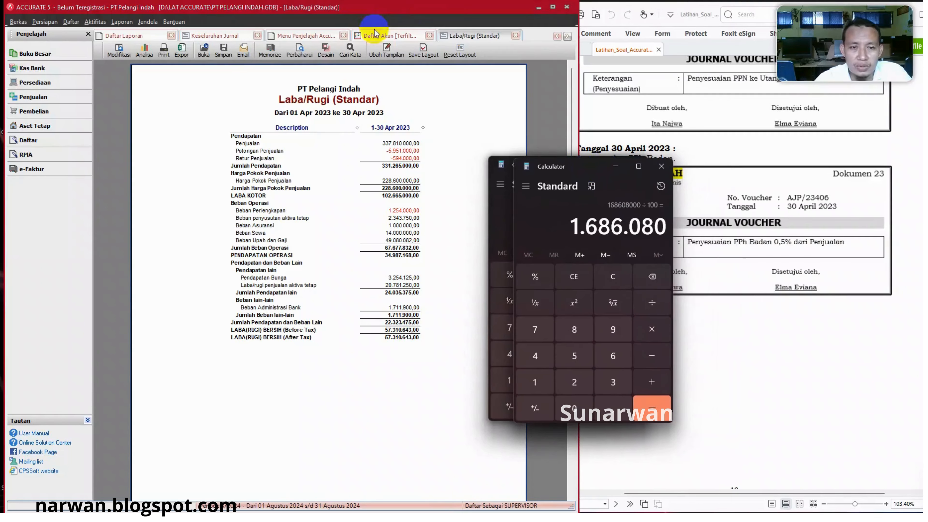
left_click_drag(534, 166, 711, 167)
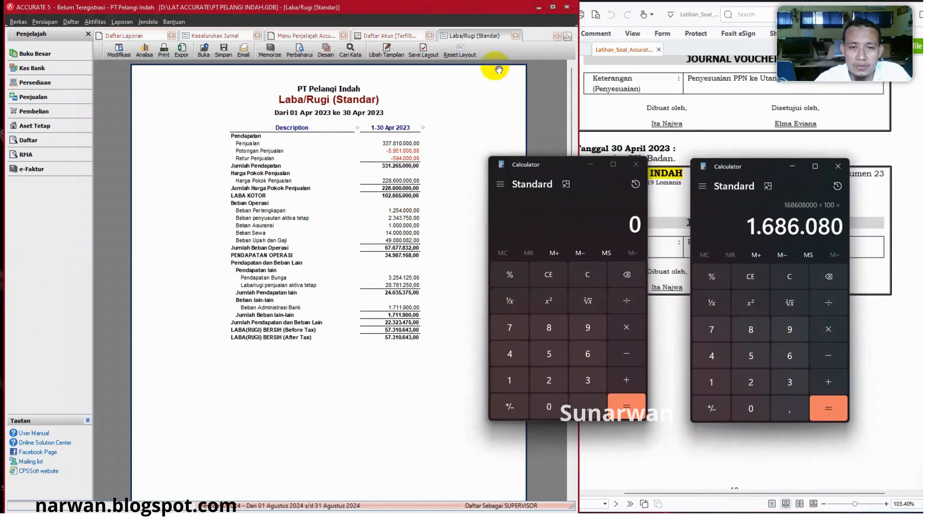
left_click(216, 36)
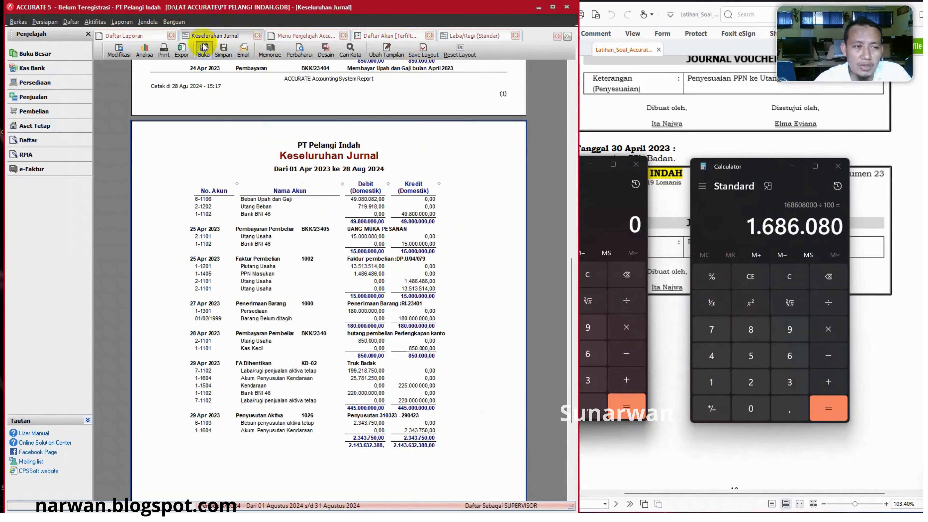
left_click(338, 37)
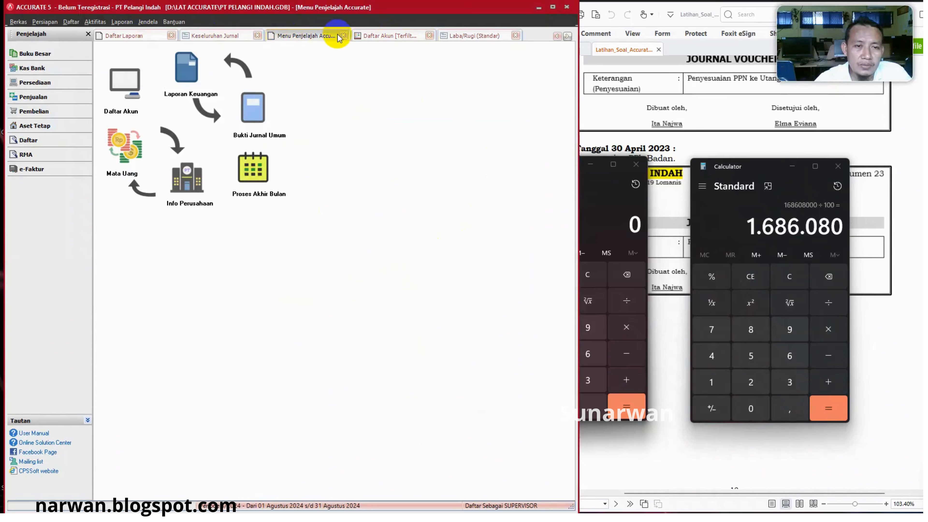
left_click(344, 36)
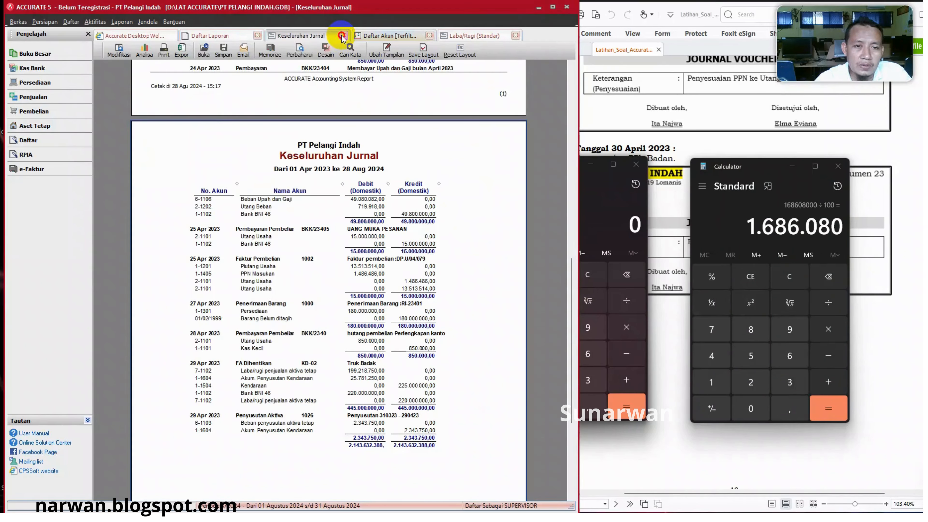
left_click(414, 36)
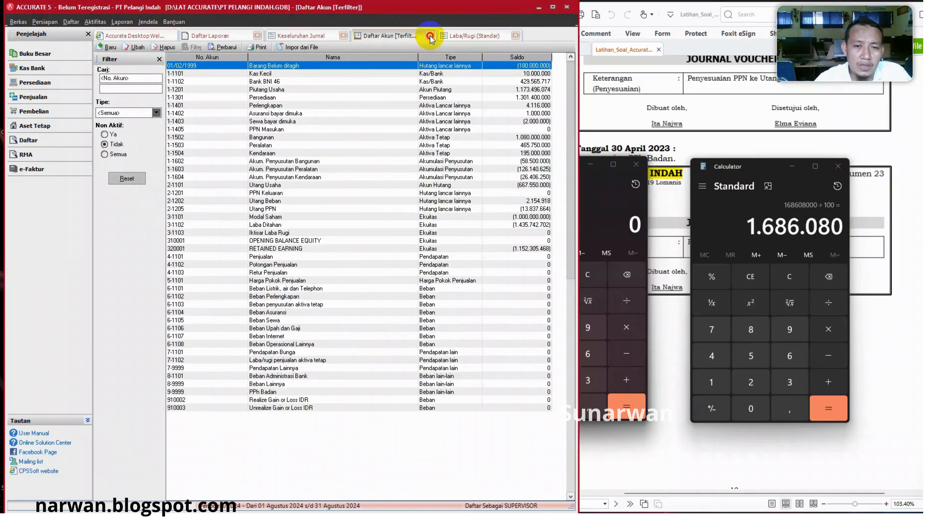
left_click(430, 36)
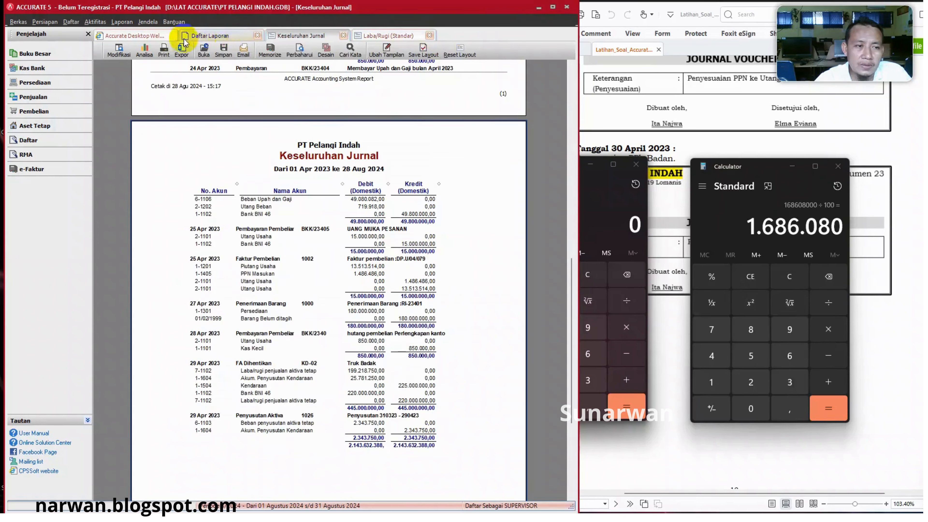
Start a new general journal voucher dated 30/04/2023 with description "PPh badan", keeping the calculator beside it.
left_click(35, 55)
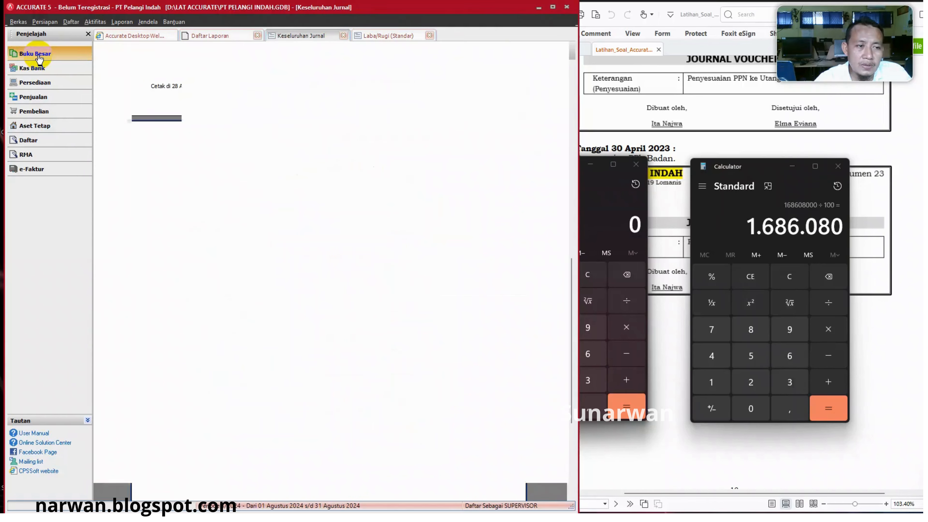
left_click(241, 117)
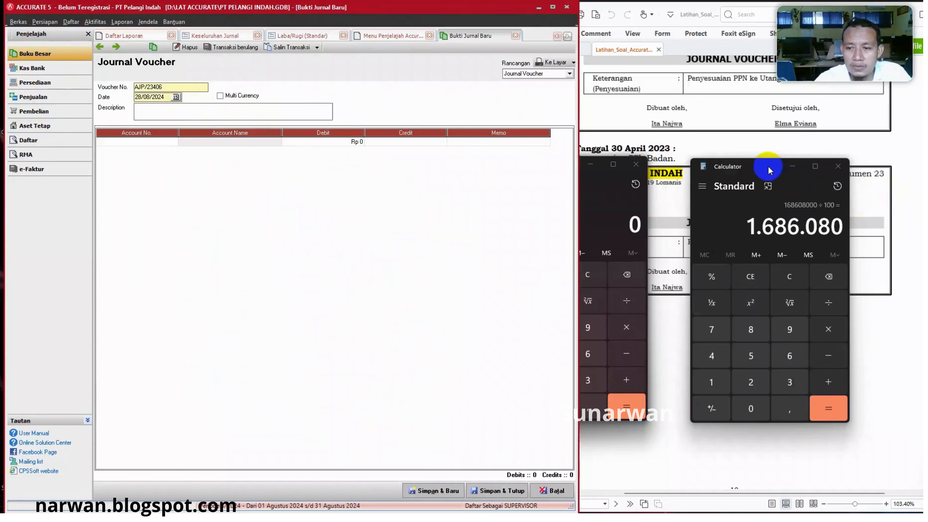
left_click_drag(768, 167, 774, 294)
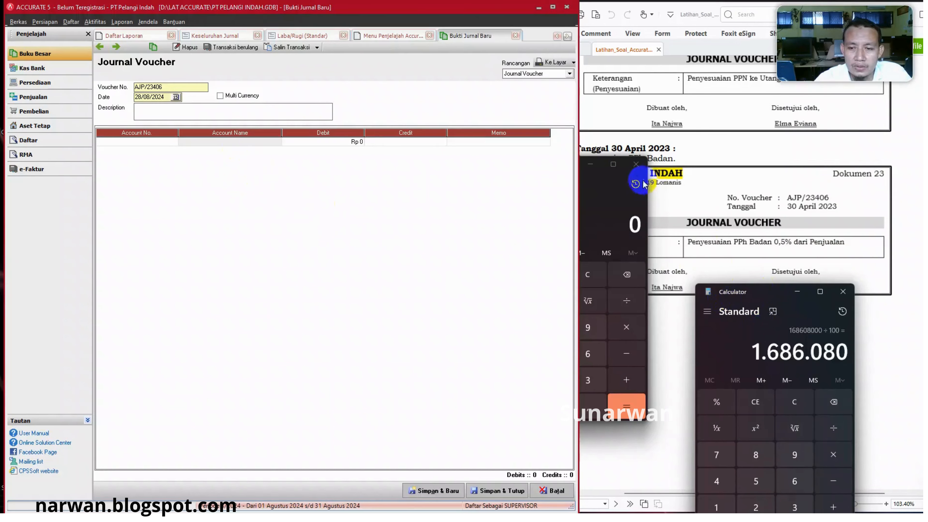
left_click_drag(757, 296, 639, 91)
left_click_drag(653, 81, 691, 221)
left_click(162, 96)
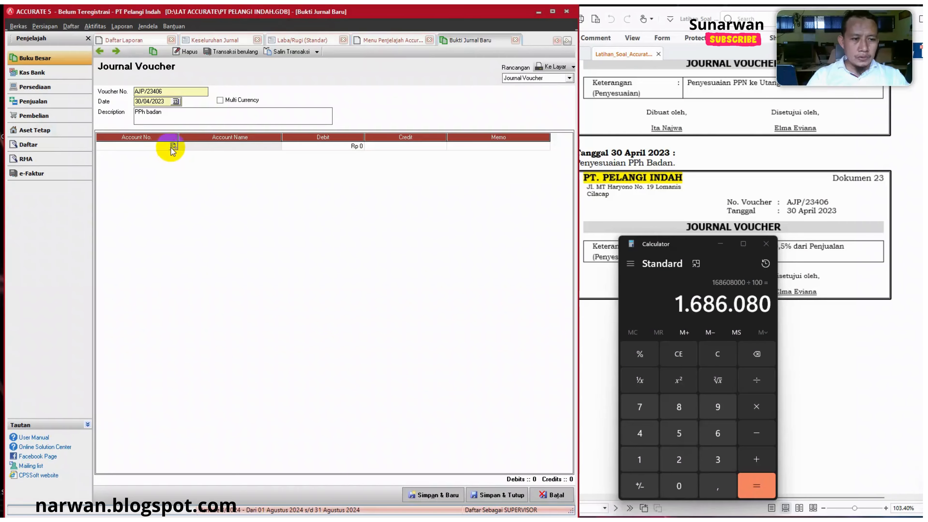
Add the PPh Badan account as the first voucher line with a debit of 1.686.080.
left_click(173, 146)
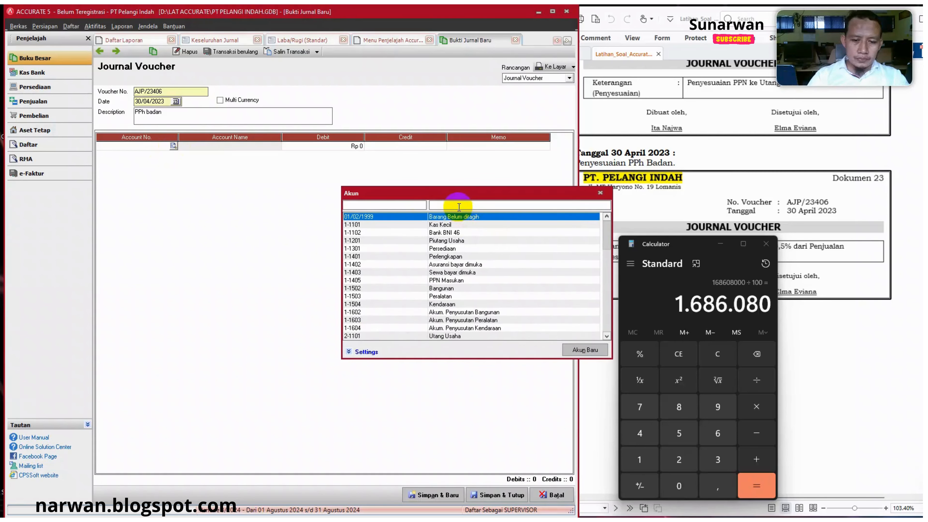
scroll(452, 232, "down", 10)
double_click(451, 233)
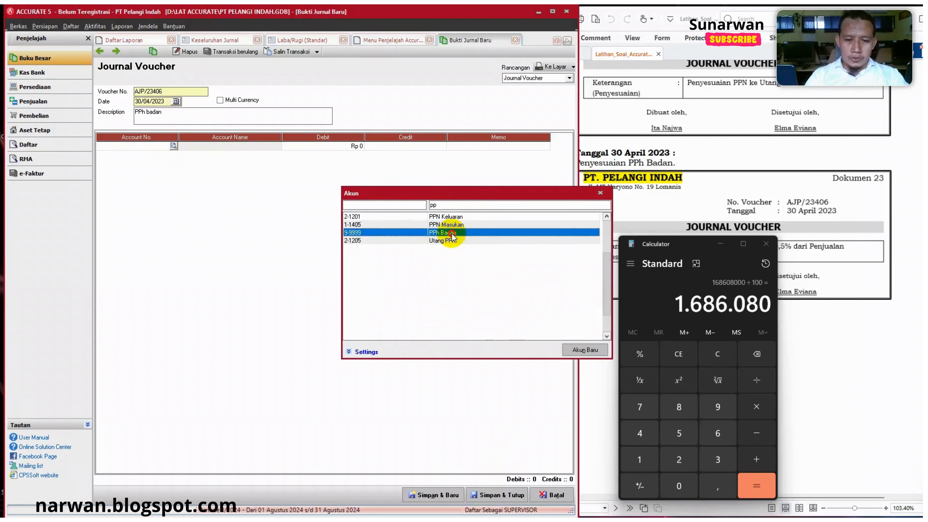
left_click(315, 147)
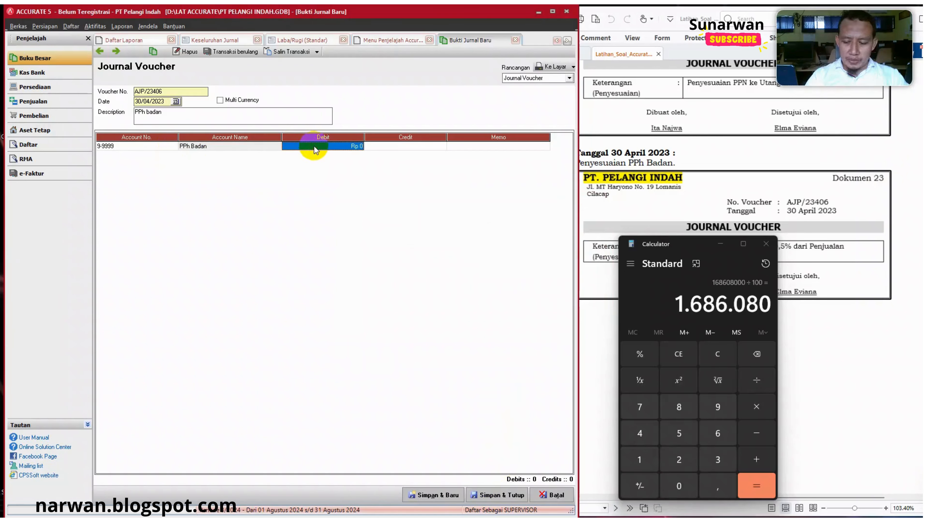
type("1")
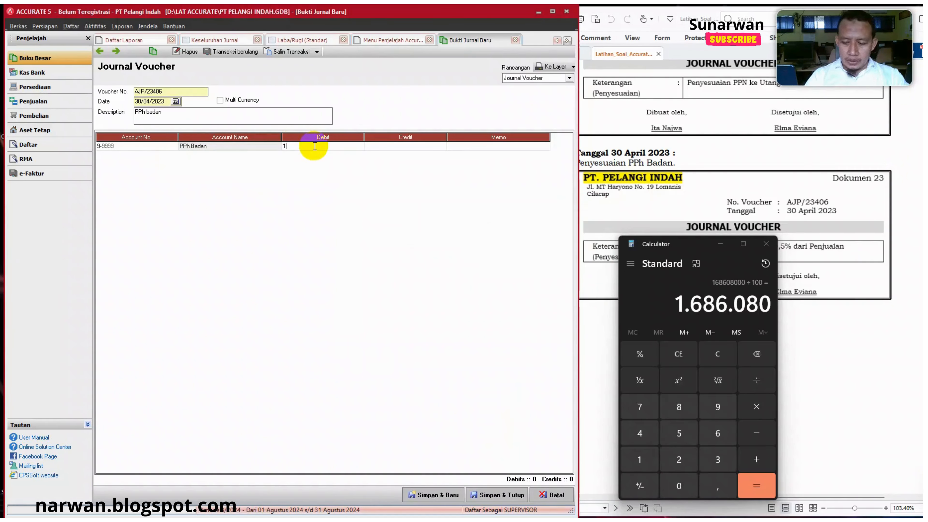
type(".686.")
type("08")
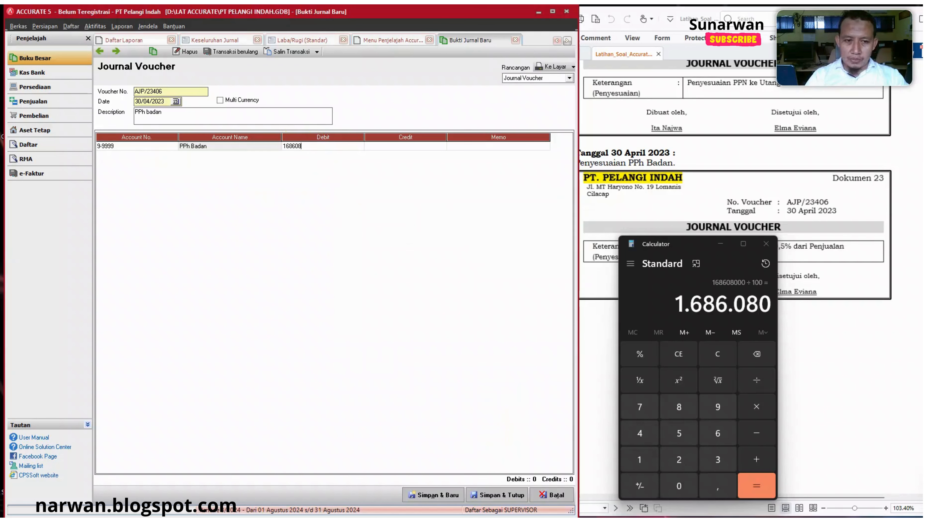
type("0")
key("Tab")
key("Tab")
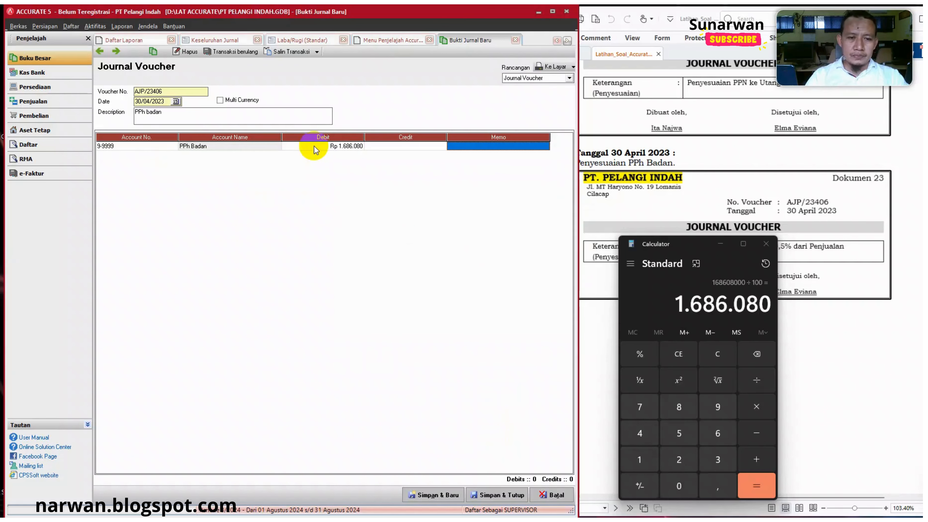
key("Tab")
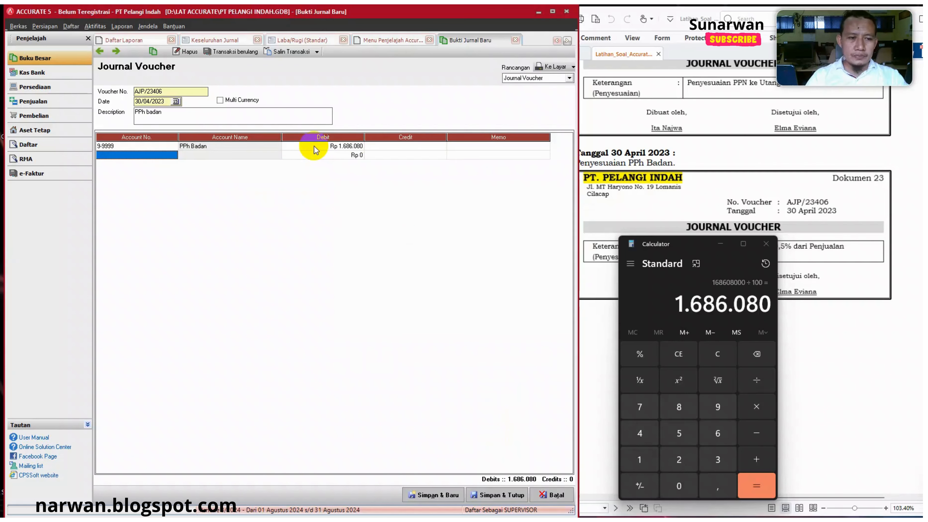
Search the account list for "utang" to fill the second voucher line.
left_click(161, 153)
left_click(174, 156)
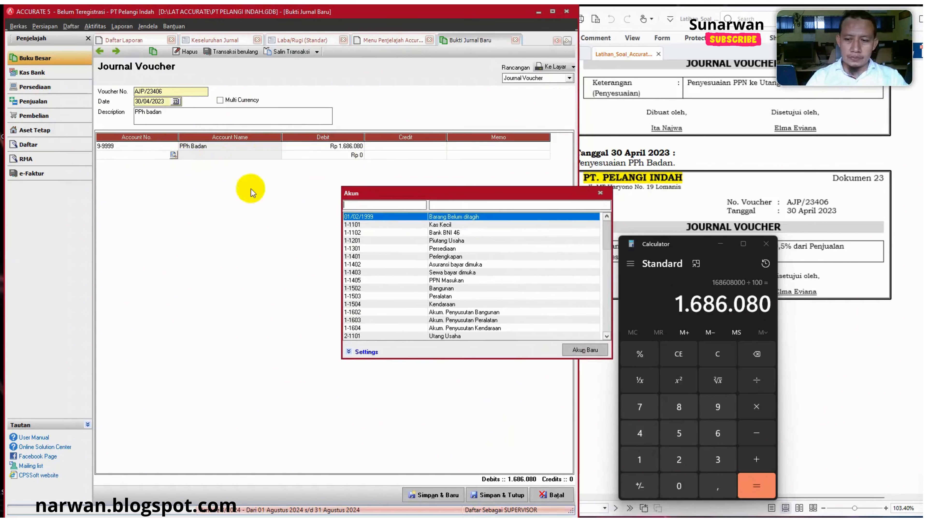
type("utang")
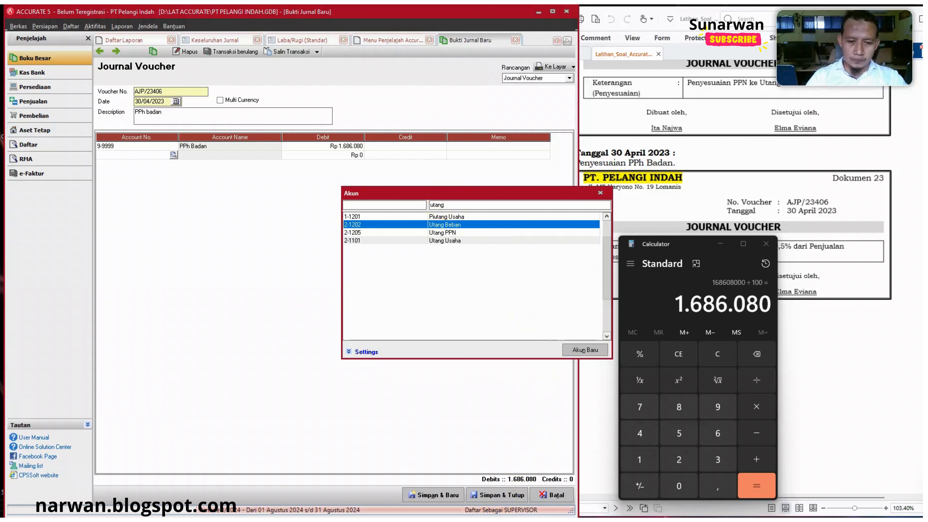
Check the exercise PDF's company policies and chart of accounts for which liability account should take the PPh Badan debt.
key("alt+Tab")
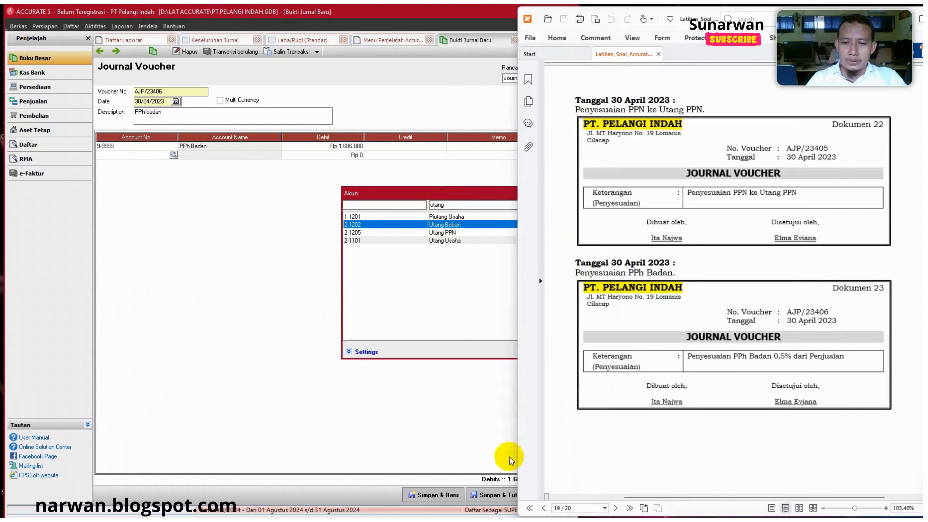
left_click(484, 201)
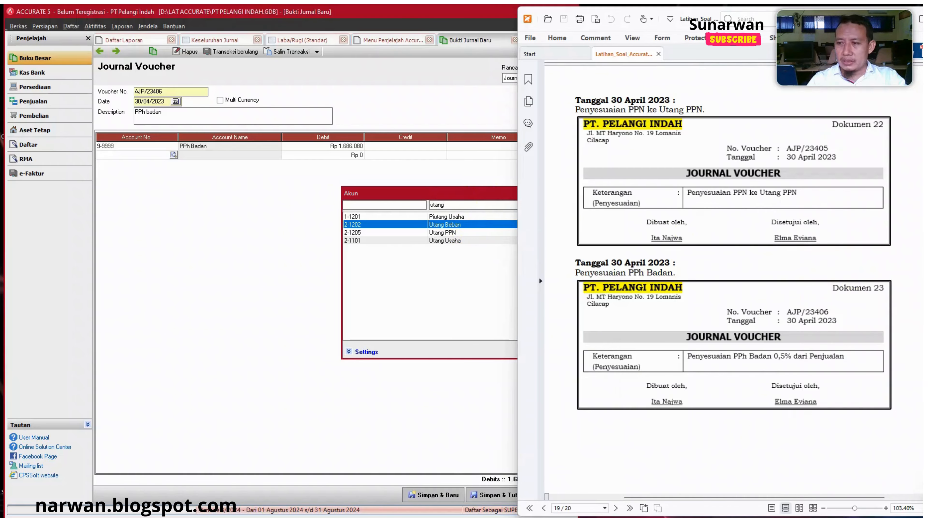
scroll(734, 277, "up", 20)
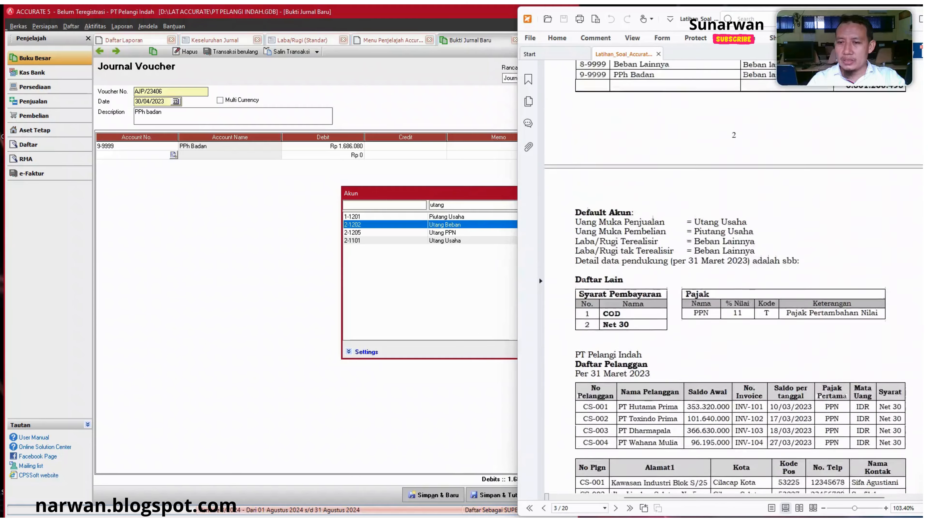
scroll(734, 278, "up", 10)
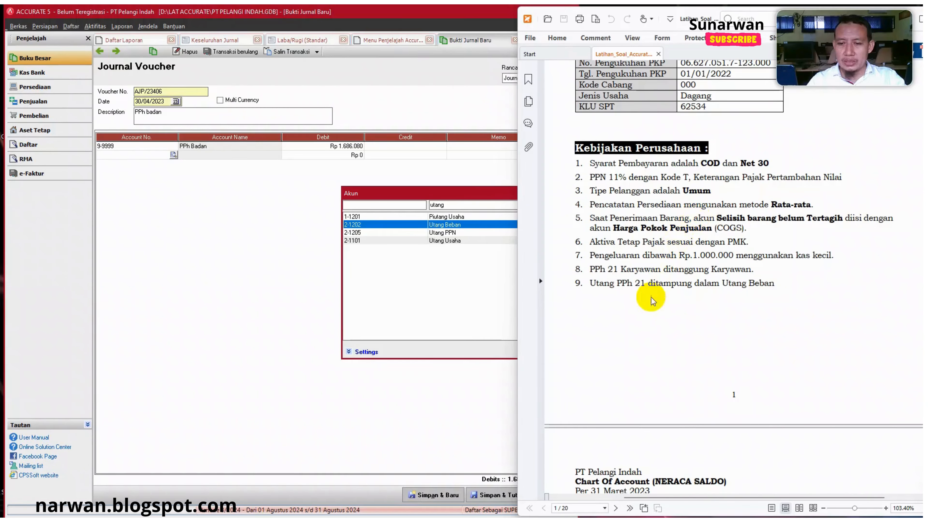
left_click_drag(589, 285, 779, 289)
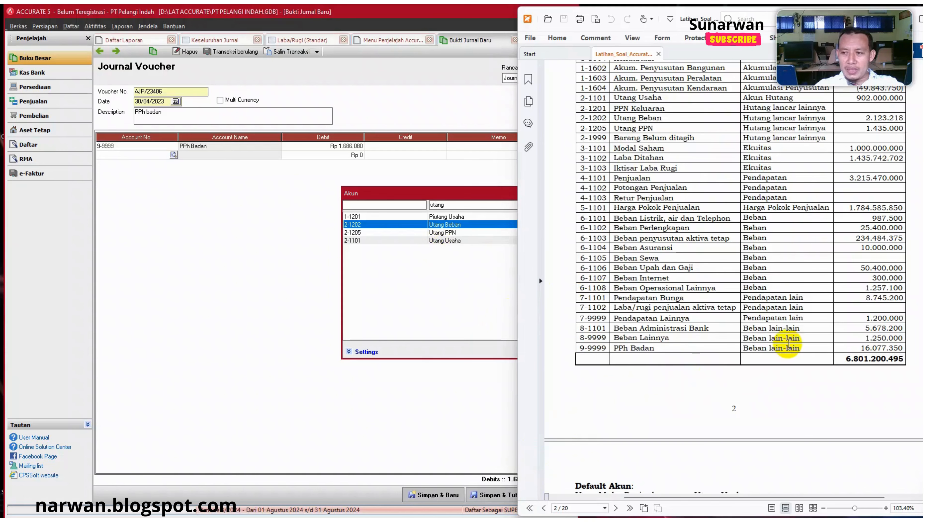
scroll(782, 353, "down", 15)
scroll(791, 348, "down", 15)
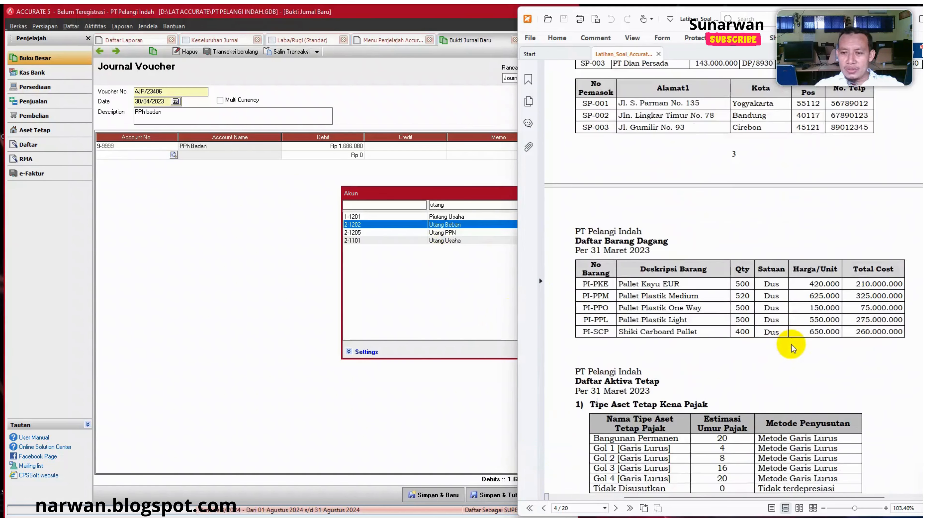
scroll(793, 348, "down", 10)
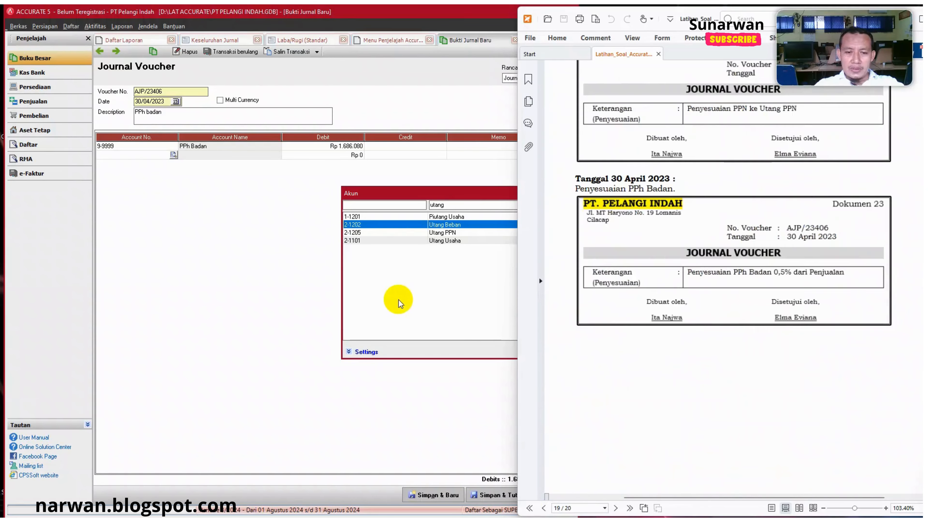
Start a new account from the account picker and set its type to Hutang lancar lainnya.
left_click(399, 300)
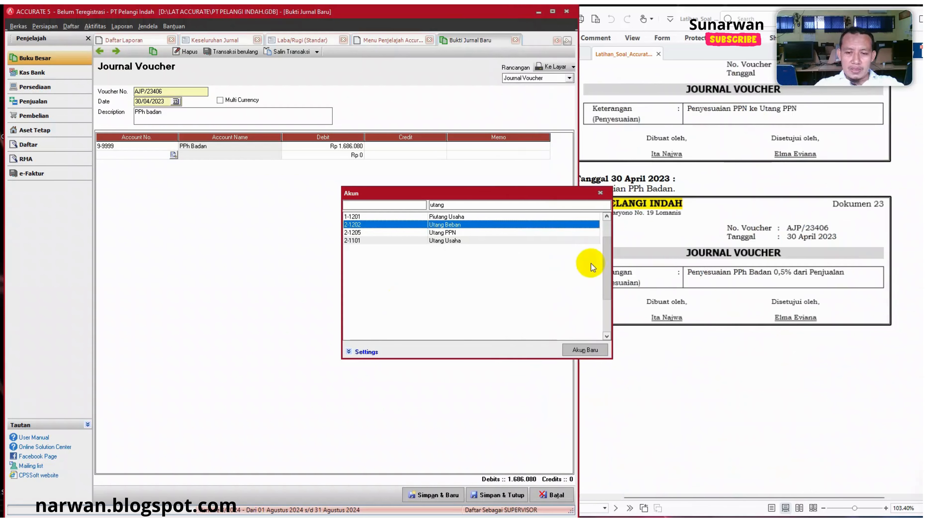
left_click(569, 350)
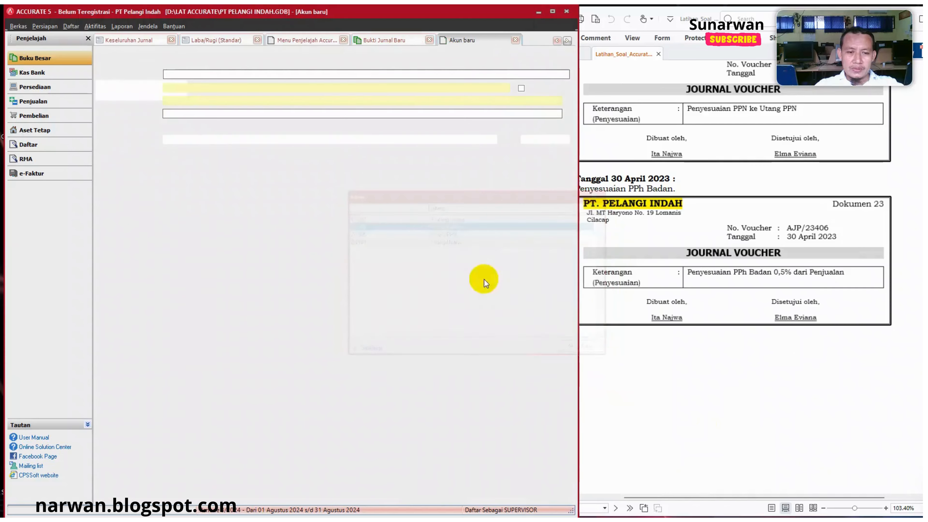
left_click(184, 77)
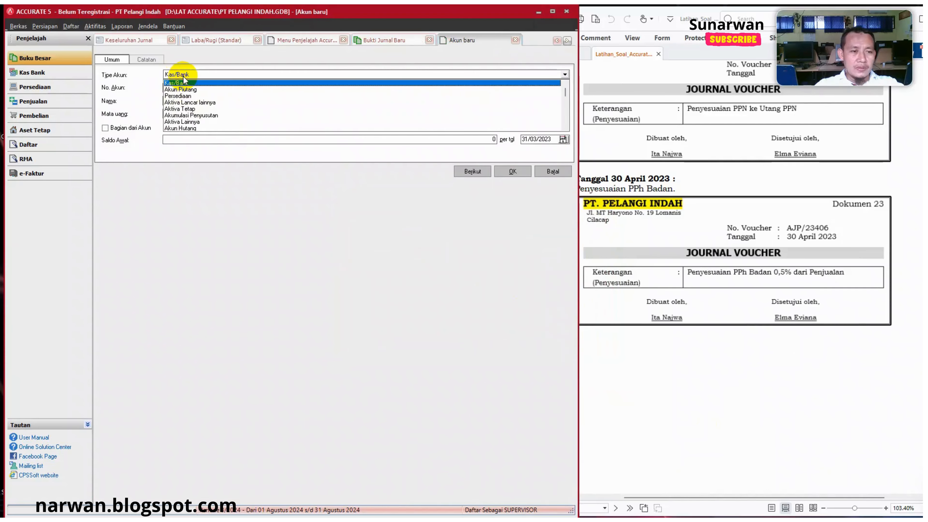
left_click(188, 104)
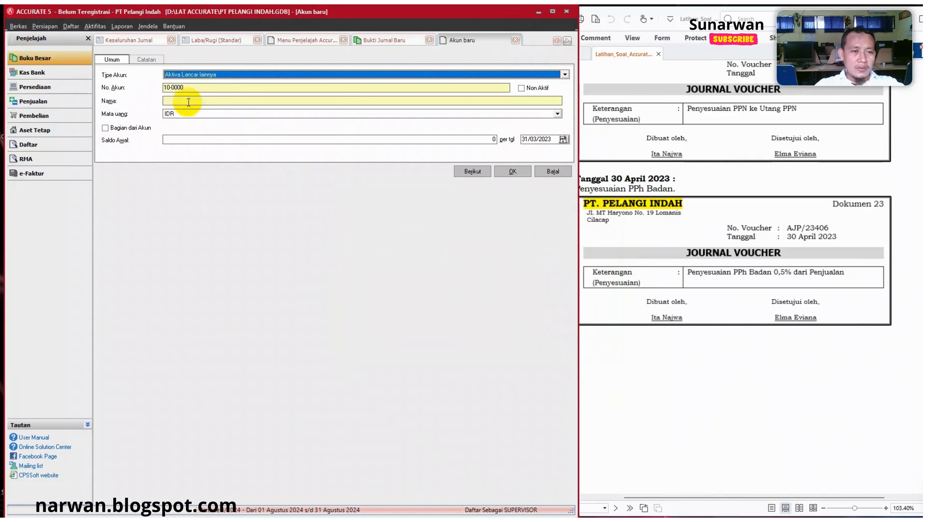
left_click(202, 78)
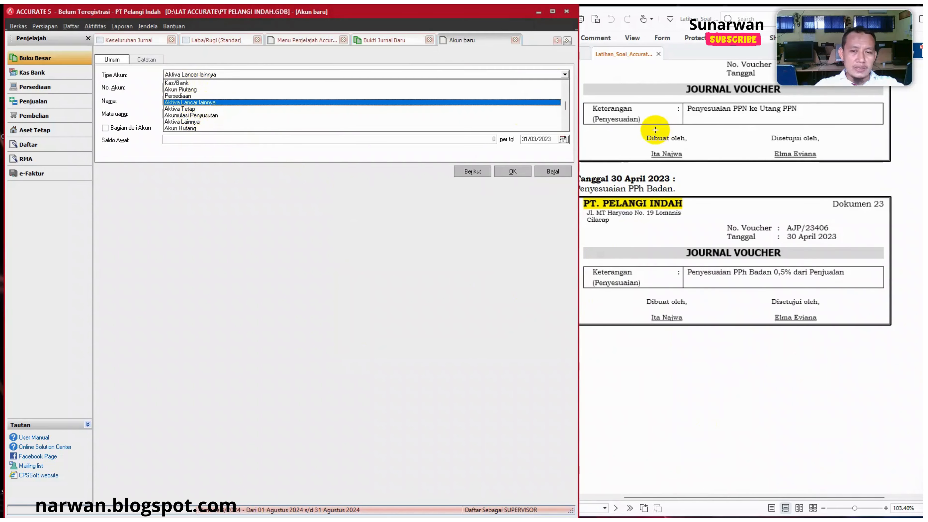
left_click(565, 128)
left_click(565, 128)
left_click(566, 128)
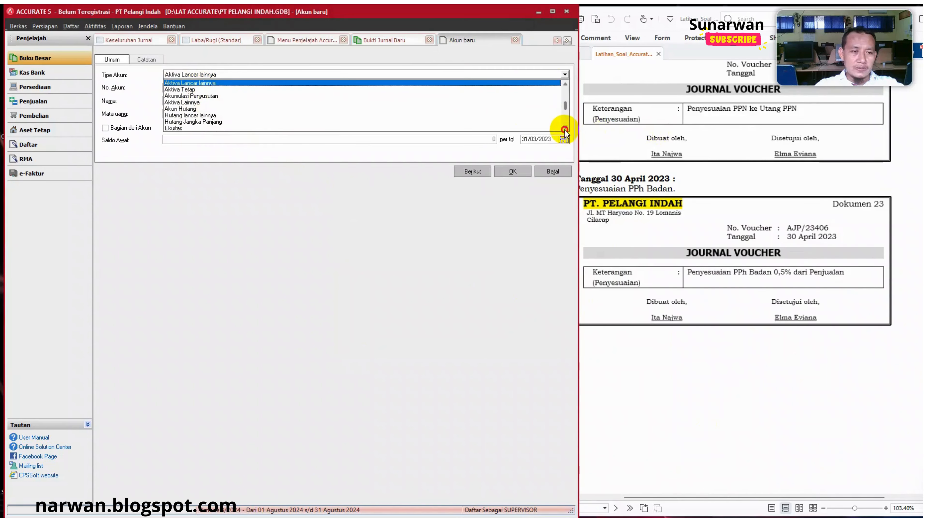
left_click(199, 115)
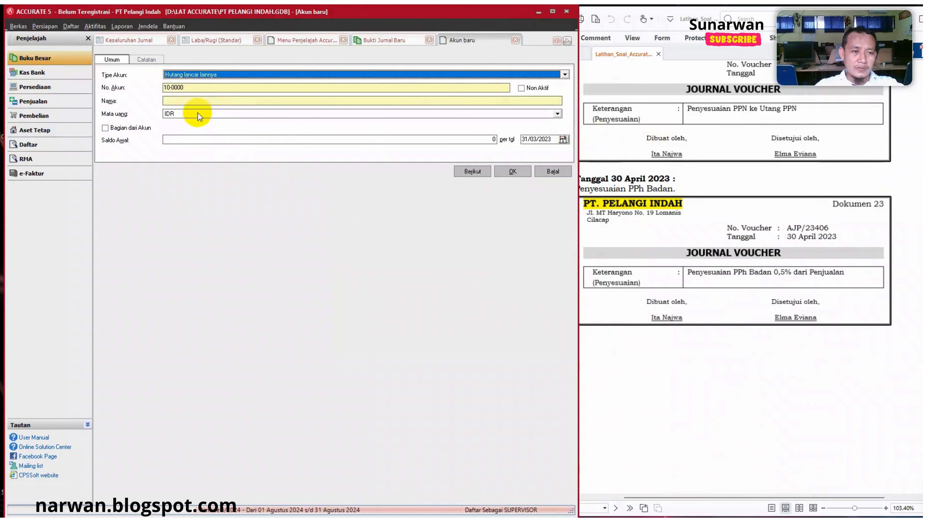
Replace the new account's default number with 2-1206.
left_click(187, 88)
left_click_drag(188, 88, 152, 86)
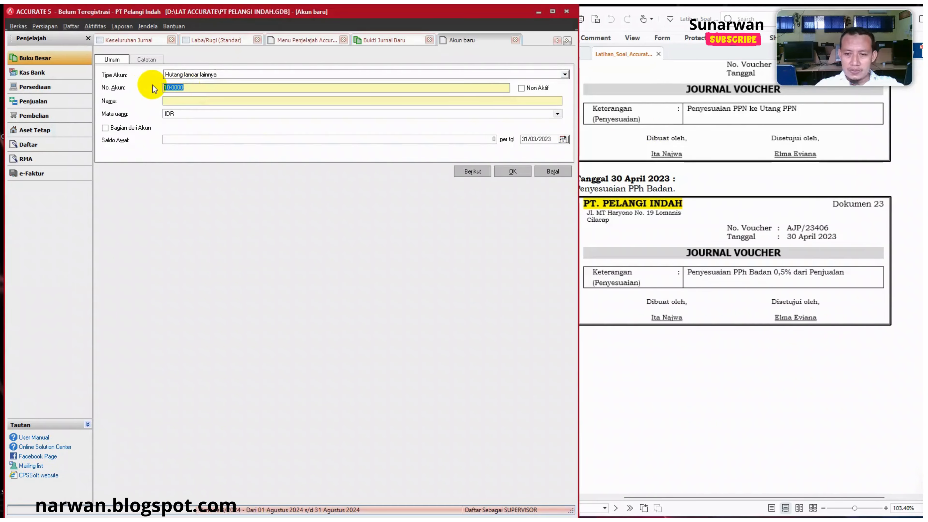
type("2")
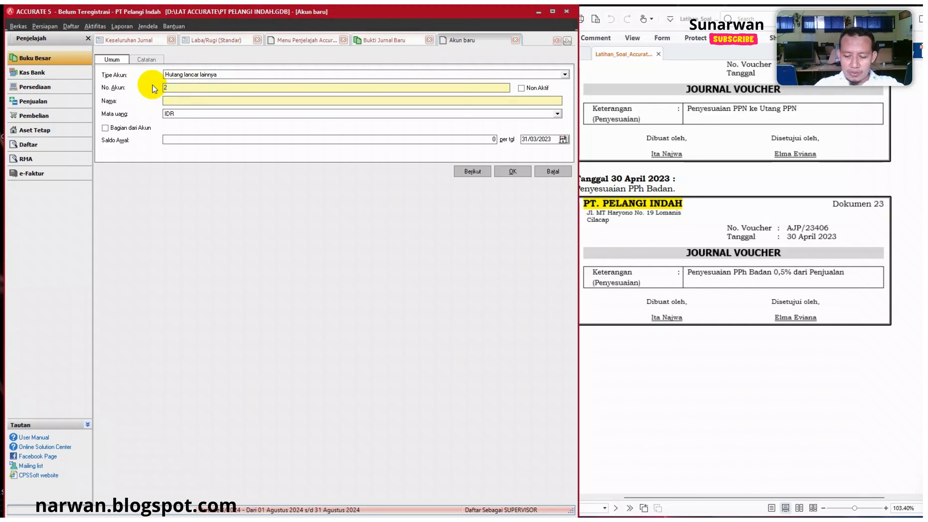
type("-")
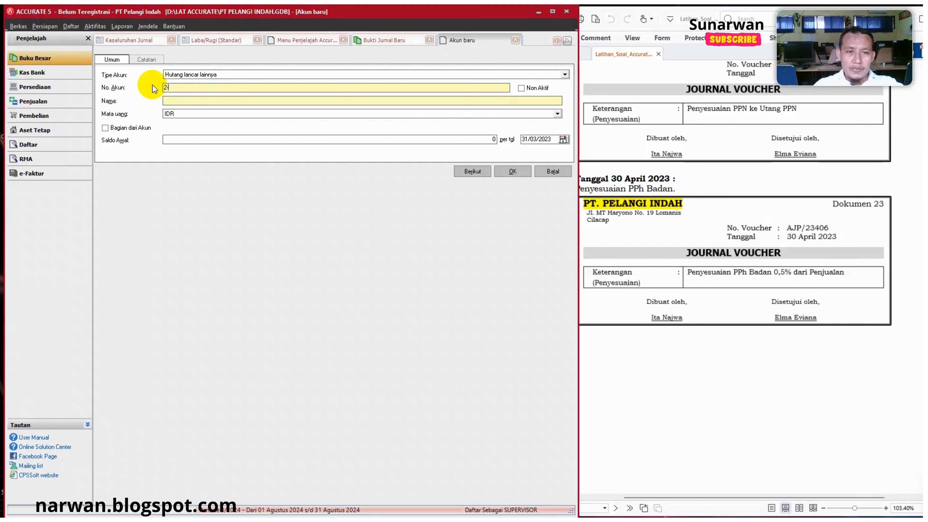
key("BackSpace")
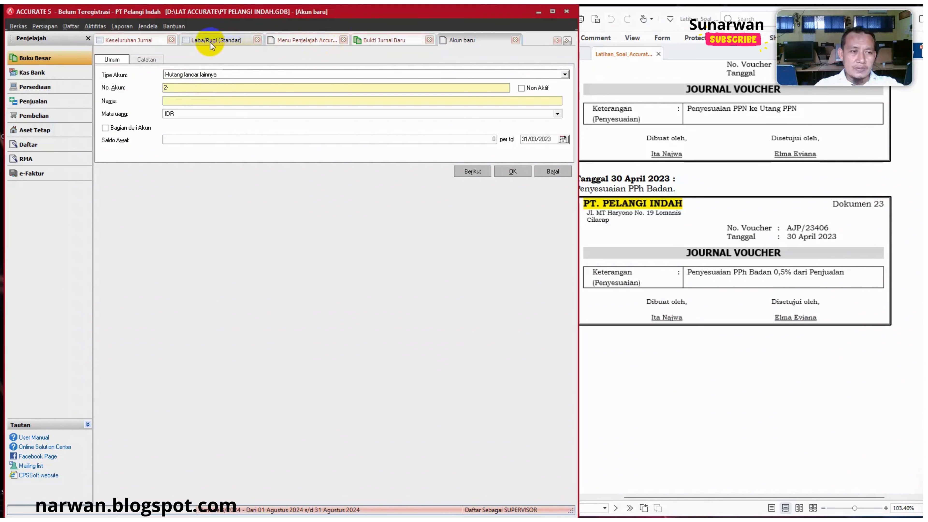
type("-")
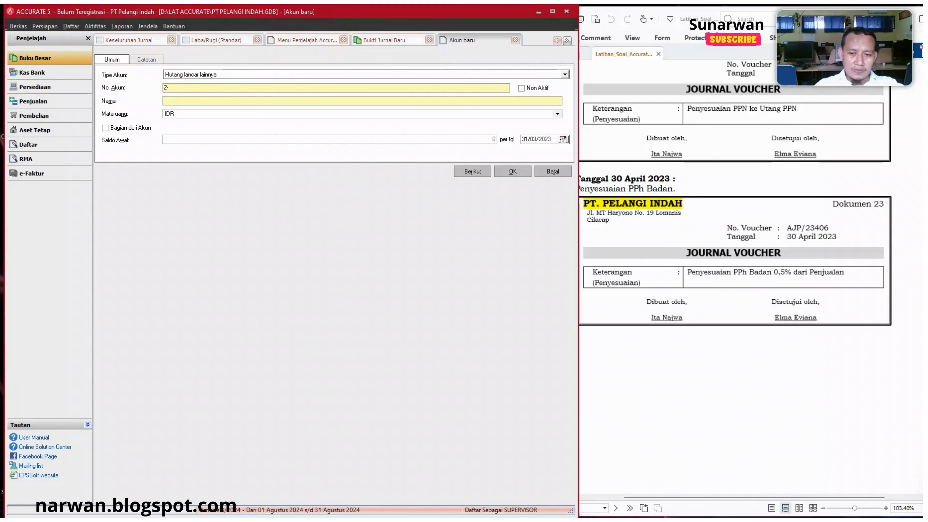
type("120")
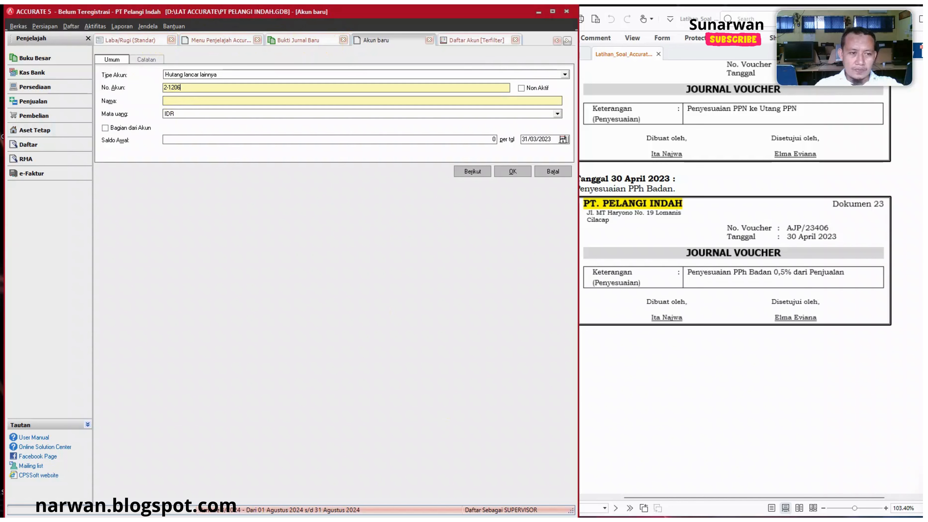
type("6")
Name the new account "Utang PPh Badan" and save it.
left_click(190, 99)
type("U")
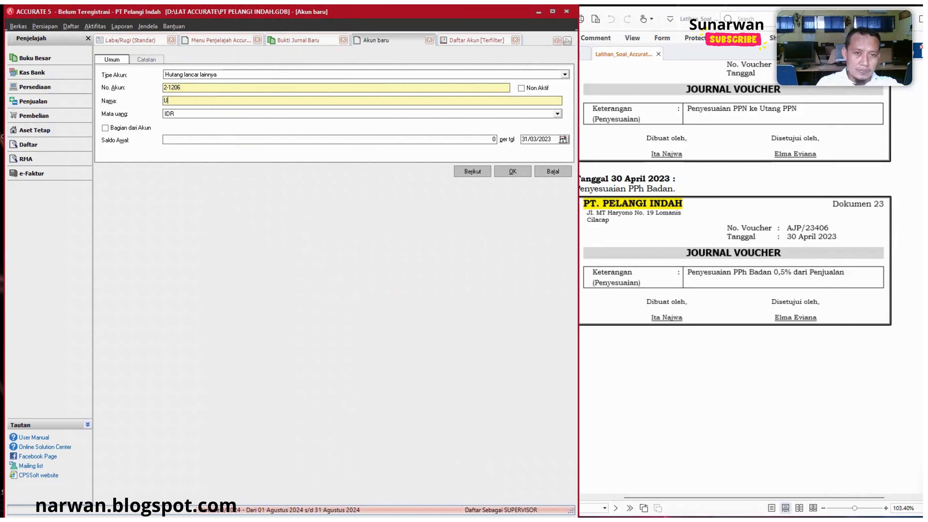
type("tang ")
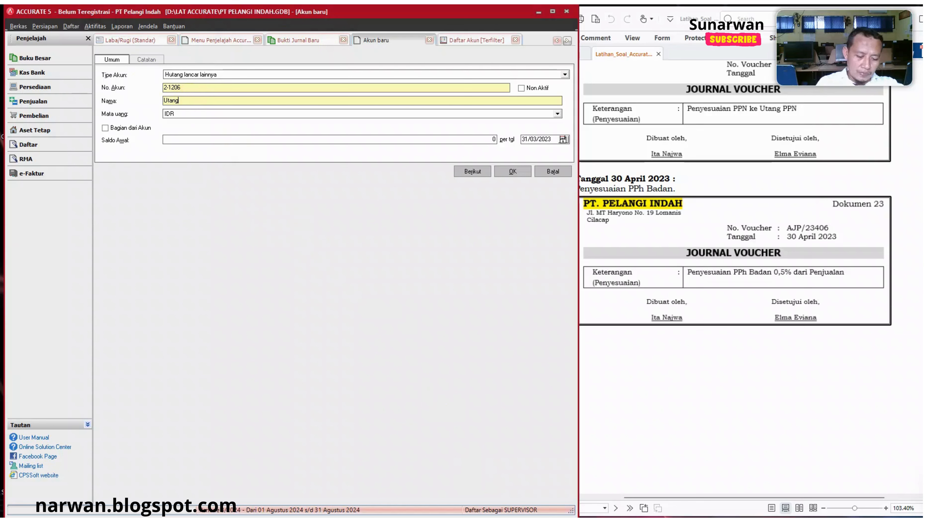
type("PPh ")
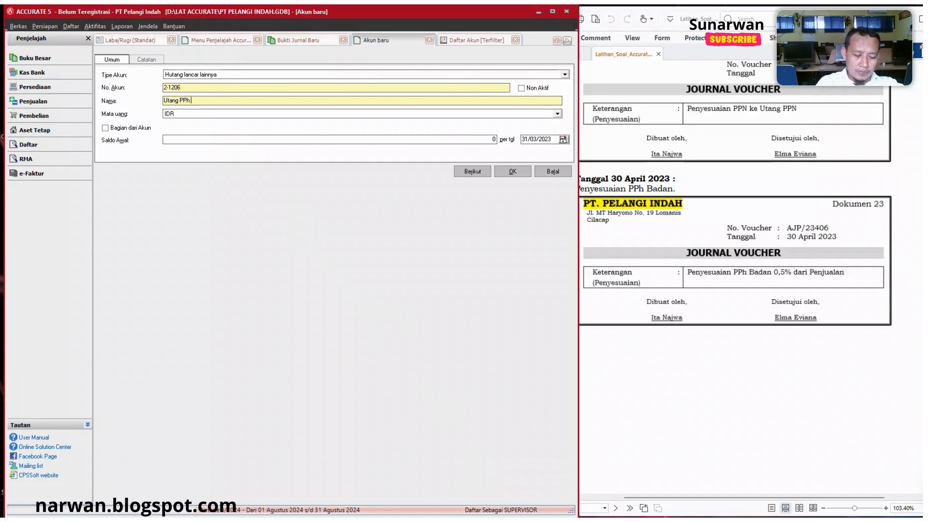
type("Badan")
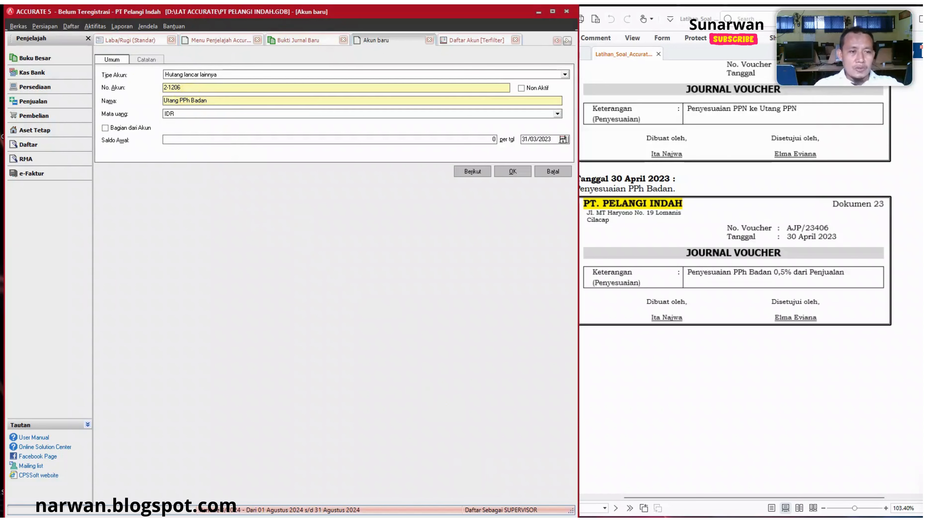
left_click(512, 172)
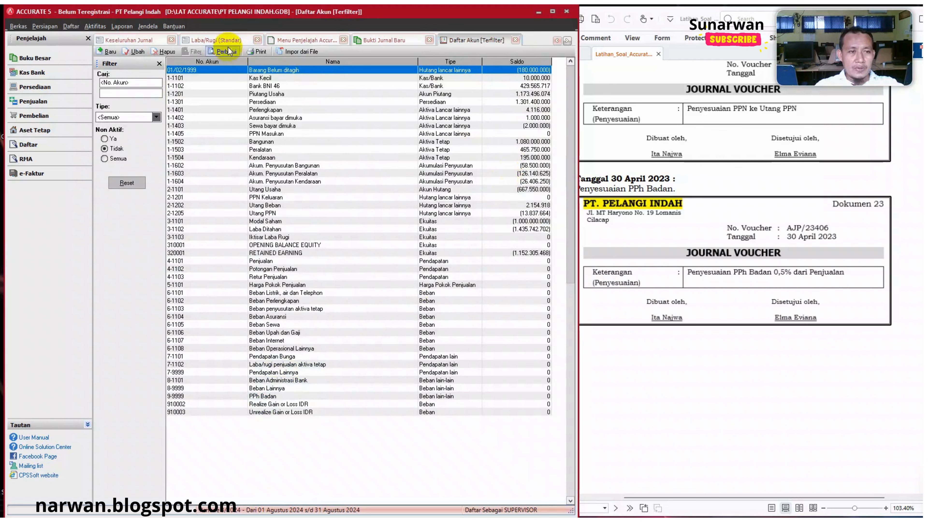
Complete the second line of voucher AJP/23406 with a 1.686.080 credit to Utang PPh Badan, and save it with a new voucher opened.
left_click(384, 41)
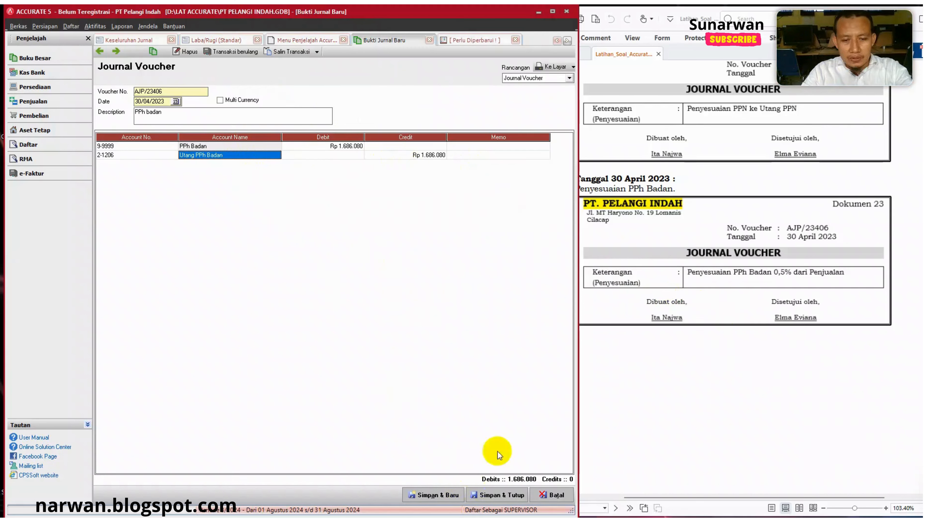
left_click(416, 154)
key("Tab")
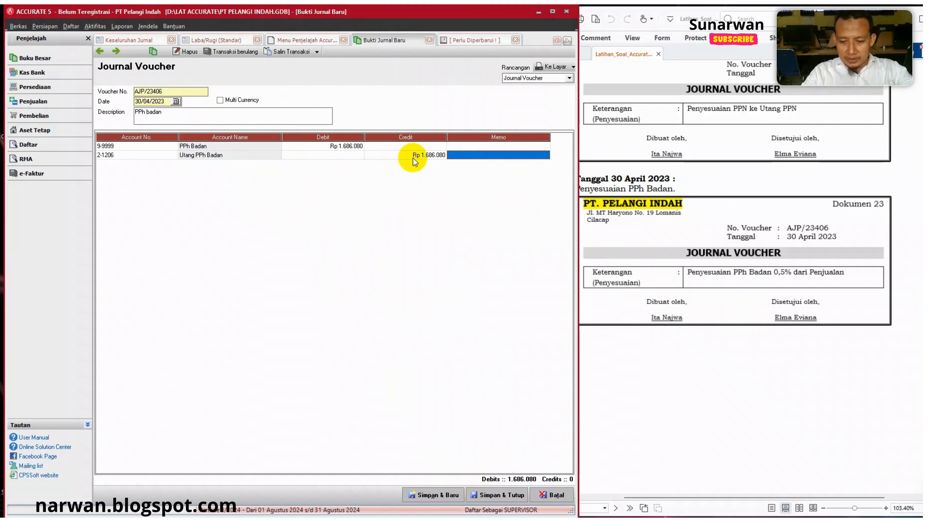
key("Tab")
left_click(435, 496)
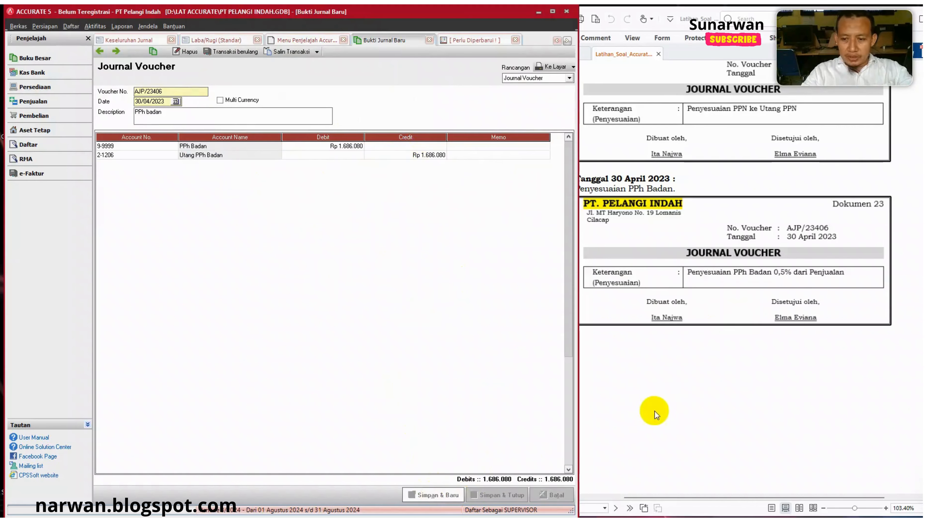
Read the stock adjustment sheet BM-003 in the exercise PDF and open the Persediaan module in Accurate.
left_click(669, 402)
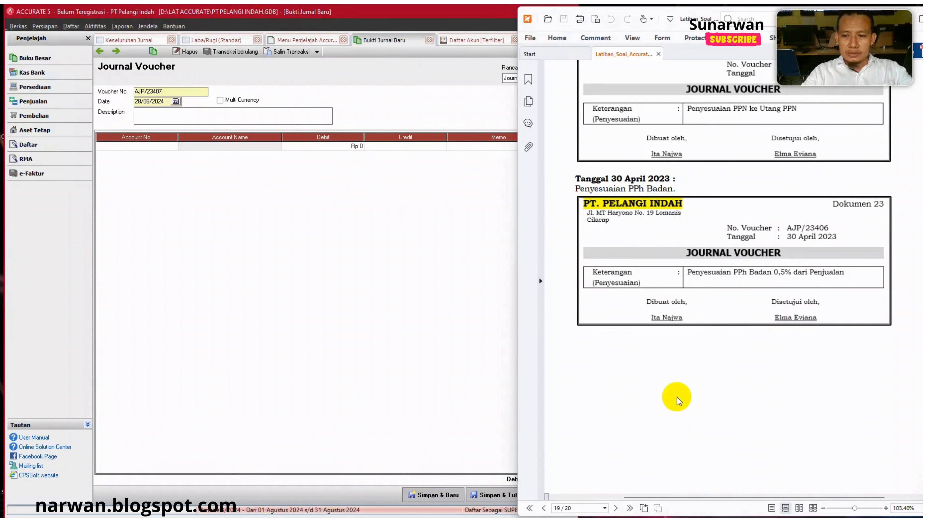
scroll(678, 400, "down", 1)
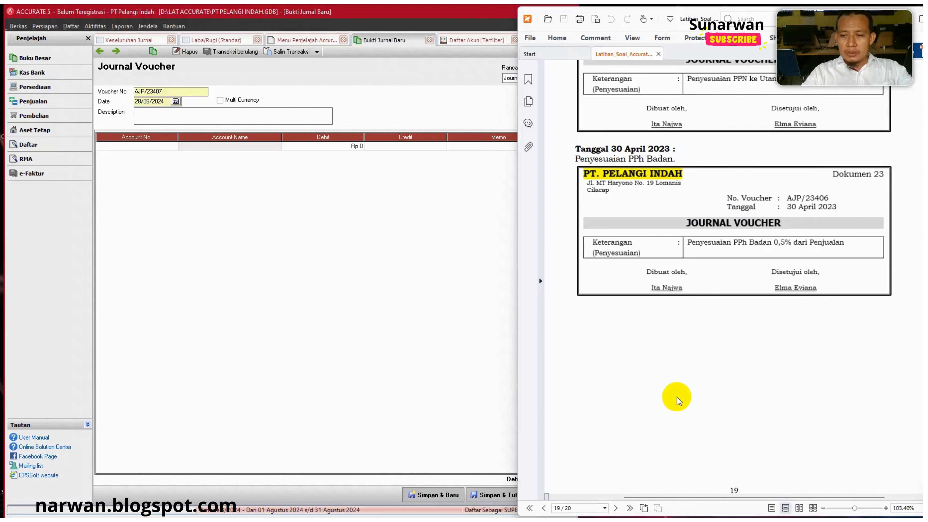
scroll(679, 401, "down", 8)
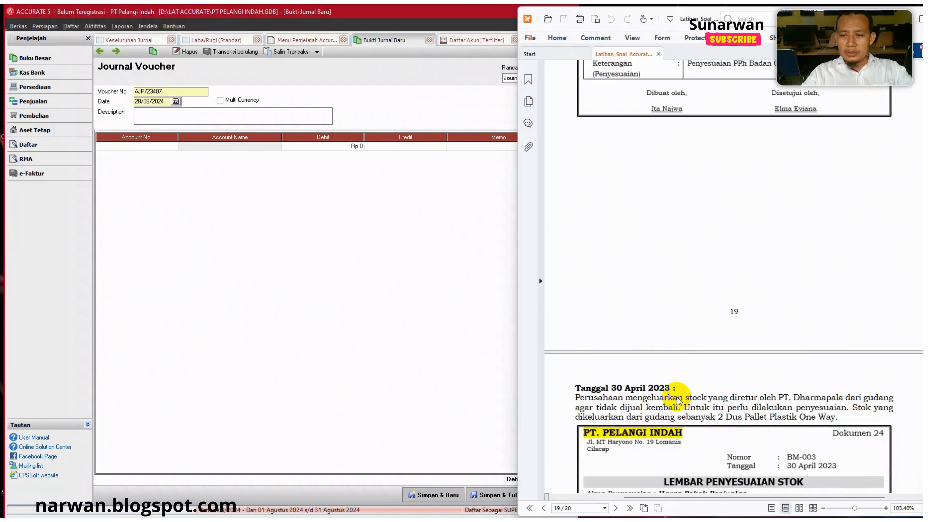
scroll(678, 397, "down", 2)
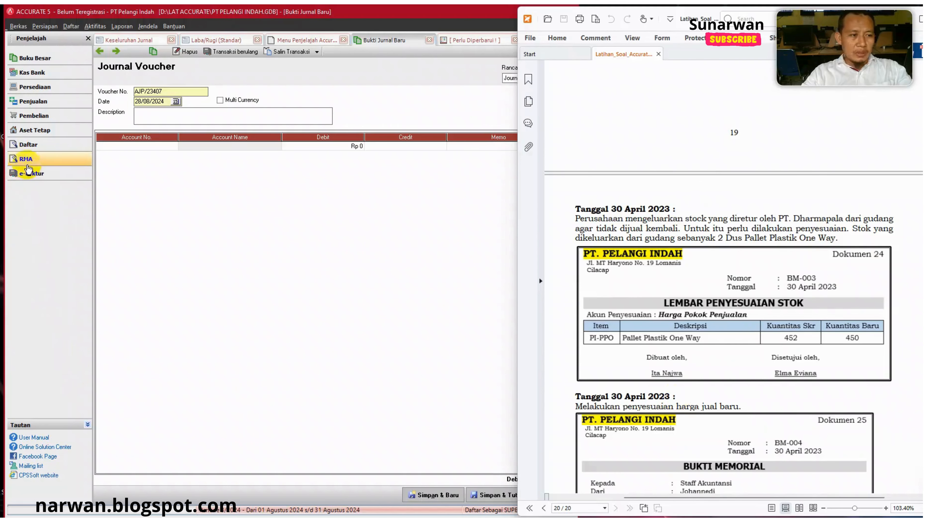
left_click(33, 90)
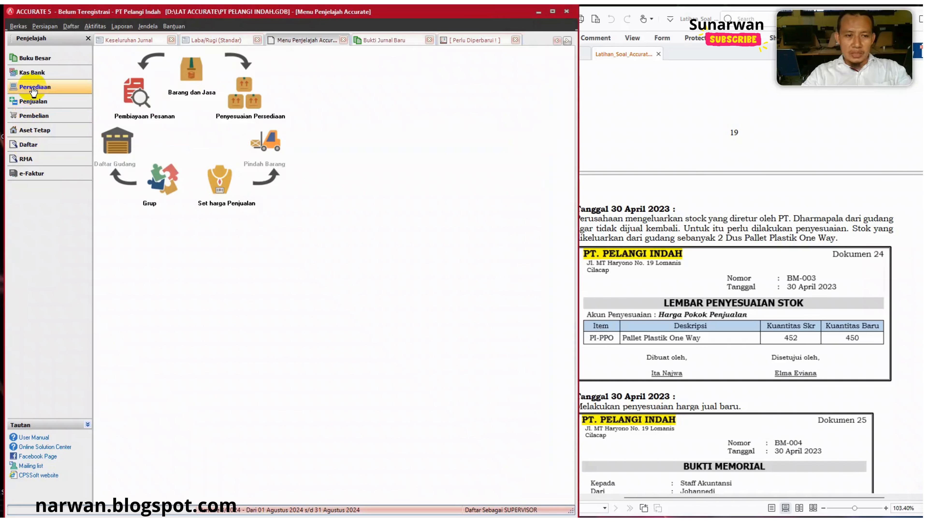
Create a new inventory adjustment numbered BM-003 and dated 30/04/2023.
left_click(242, 95)
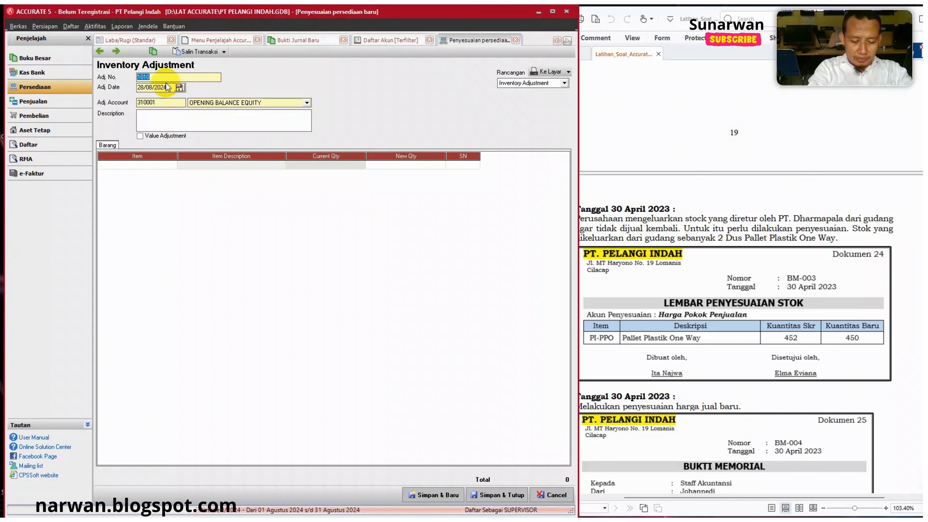
type("bm-0")
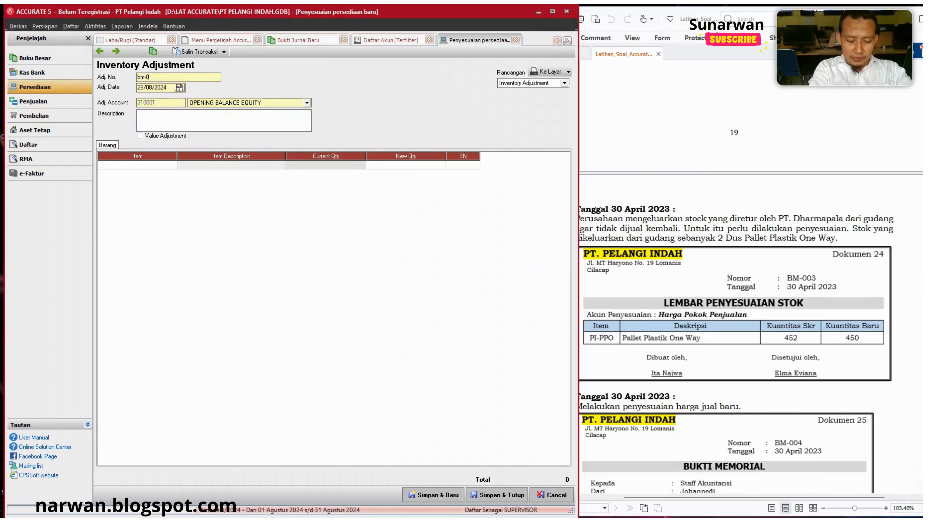
key("BackSpace")
key("BackSpace")
key("BackSpace")
key("BackSpace")
key("BackSpace")
key("BackSpace")
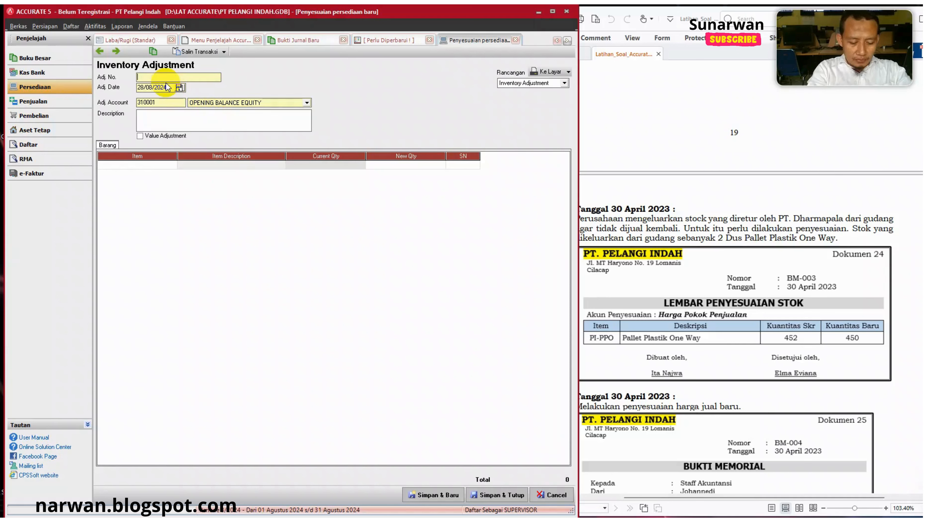
type("BM-00")
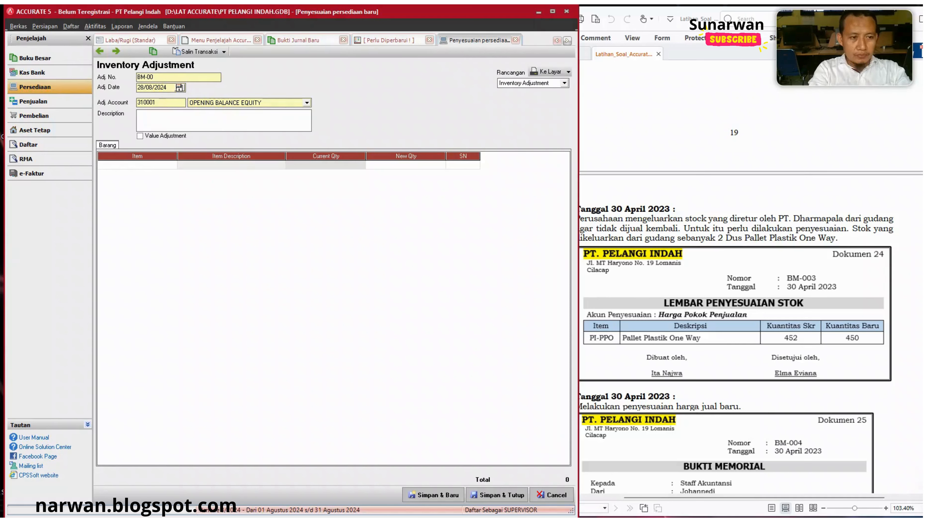
type("3")
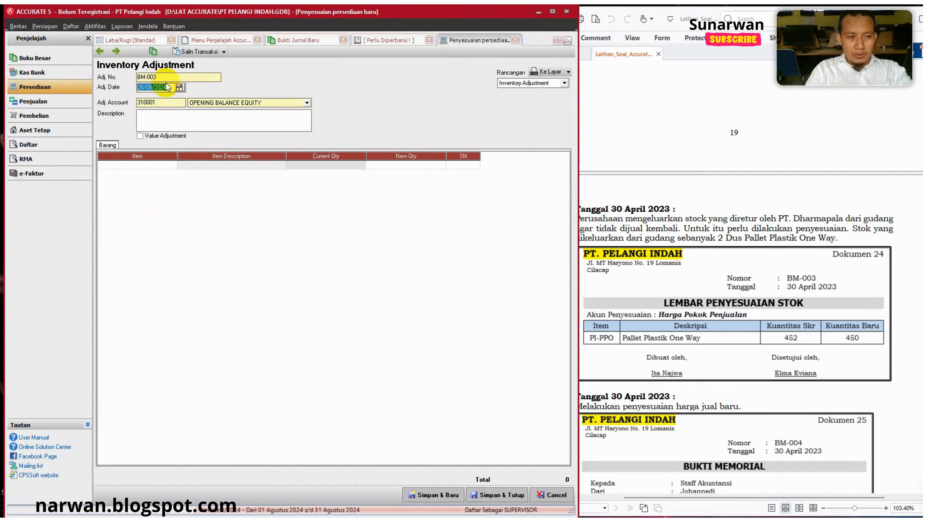
type("3004")
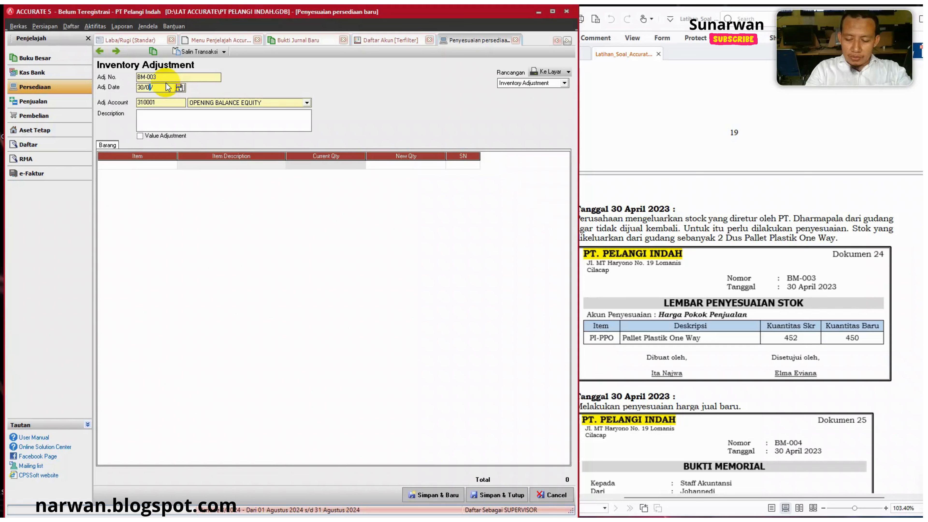
type("2023")
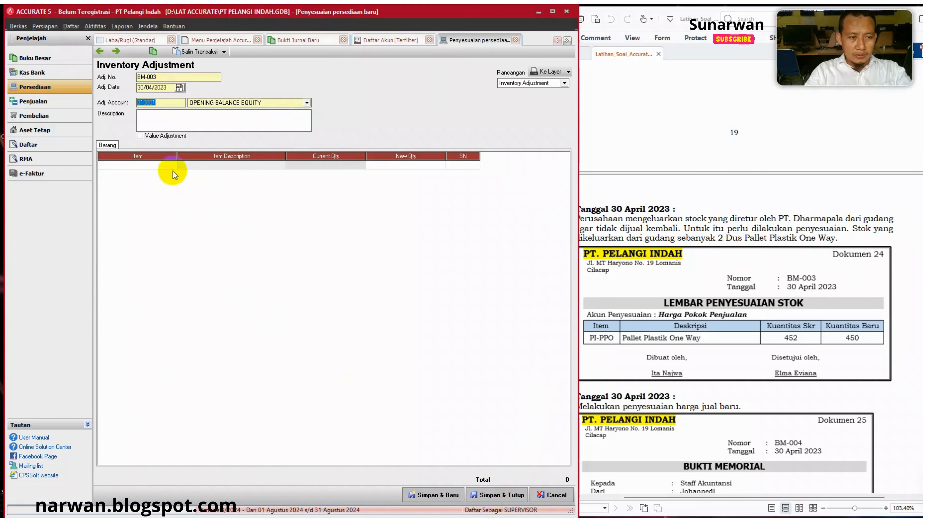
Copy the sentence about the stock returned by PT. Dharmapala from the exercise PDF into the adjustment's description.
left_click(160, 164)
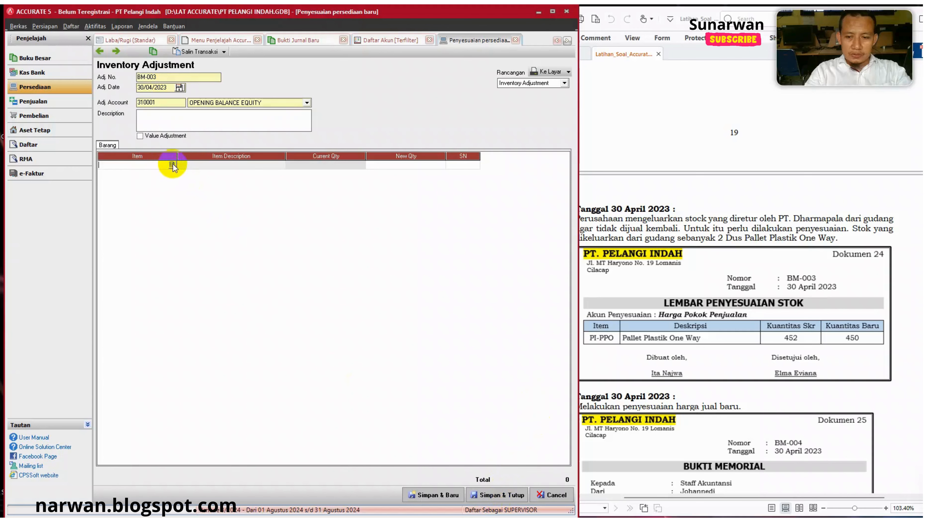
left_click(703, 225)
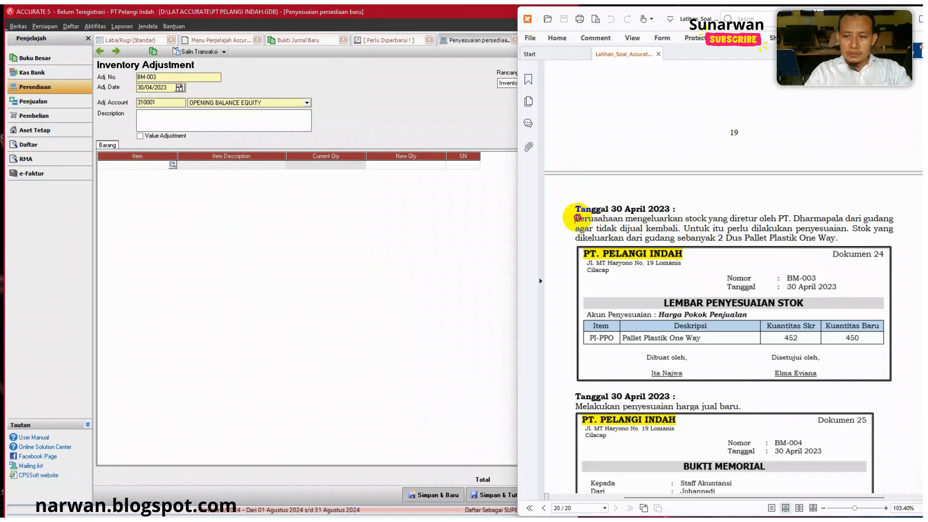
left_click_drag(576, 218, 686, 227)
key("ctrl+c")
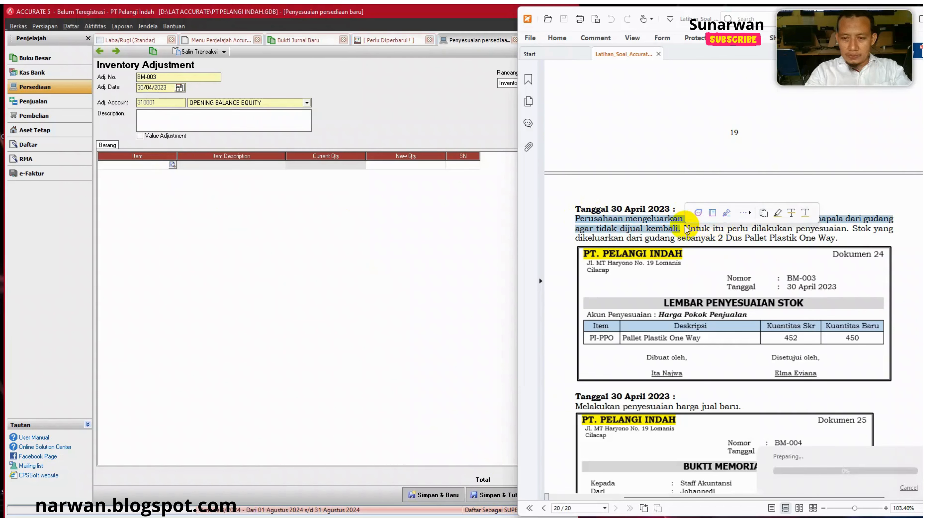
left_click(214, 114)
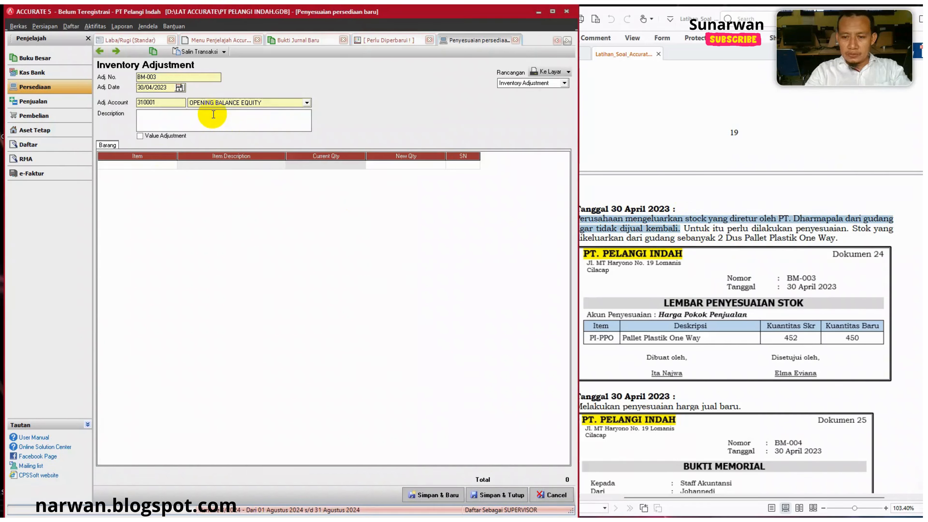
key("ctrl+v")
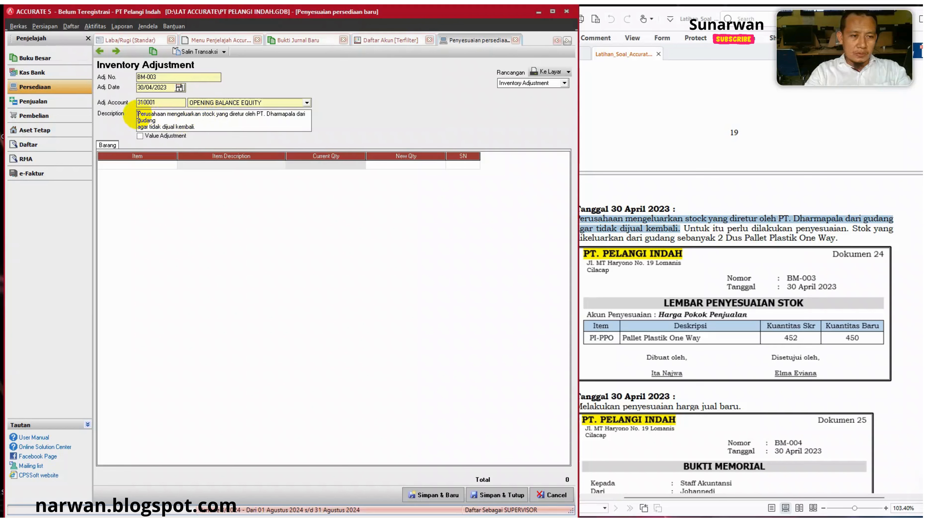
Edit the description by deleting "Perusahaan mengeluarkan" from its start and adding "Dikeluarkan" after "gudang".
left_click_drag(139, 116, 198, 112)
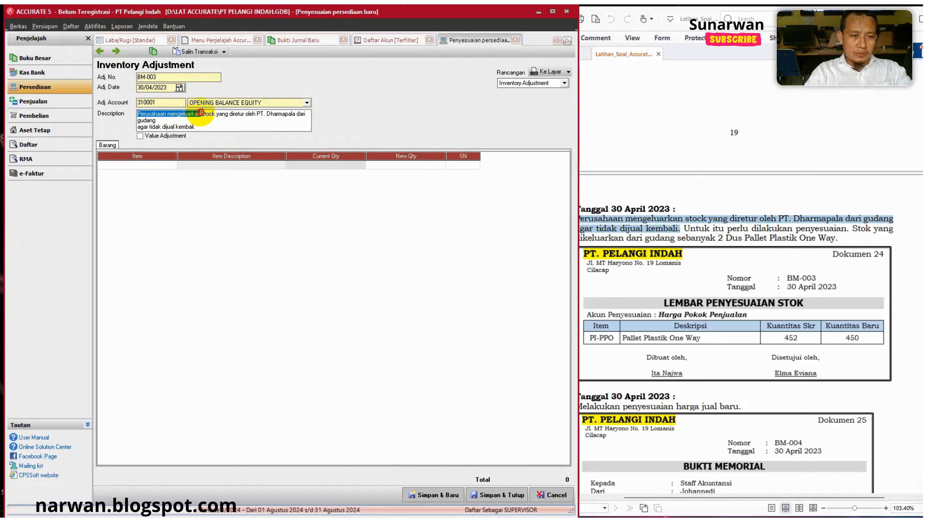
key("BackSpace")
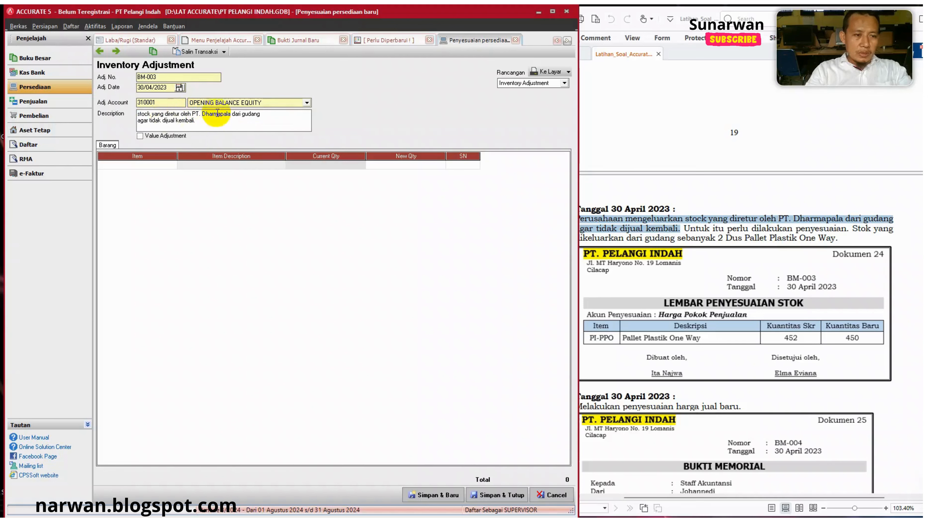
left_click(278, 114)
type("DI")
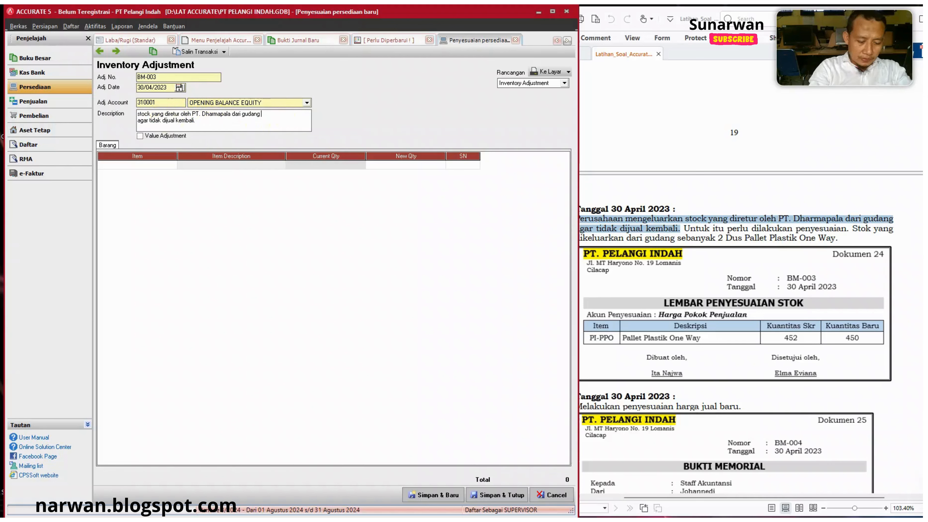
type("KELUA")
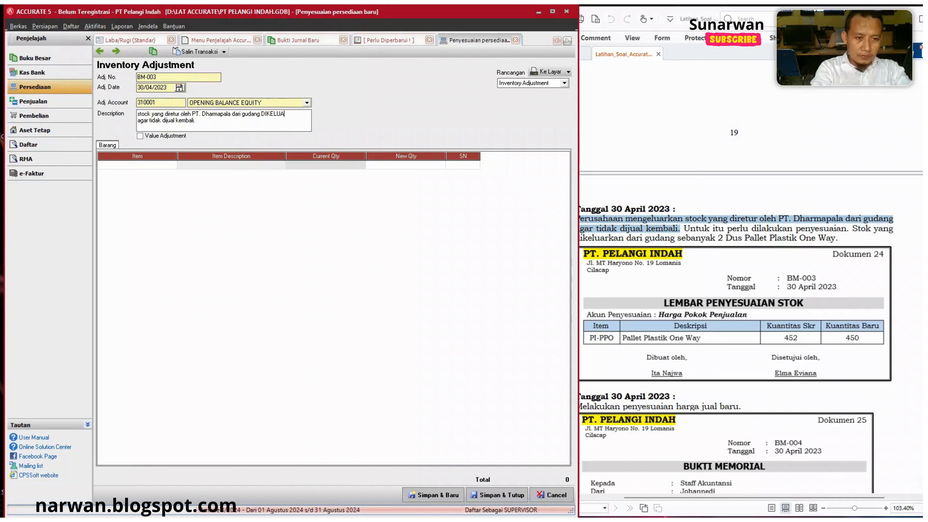
type("R")
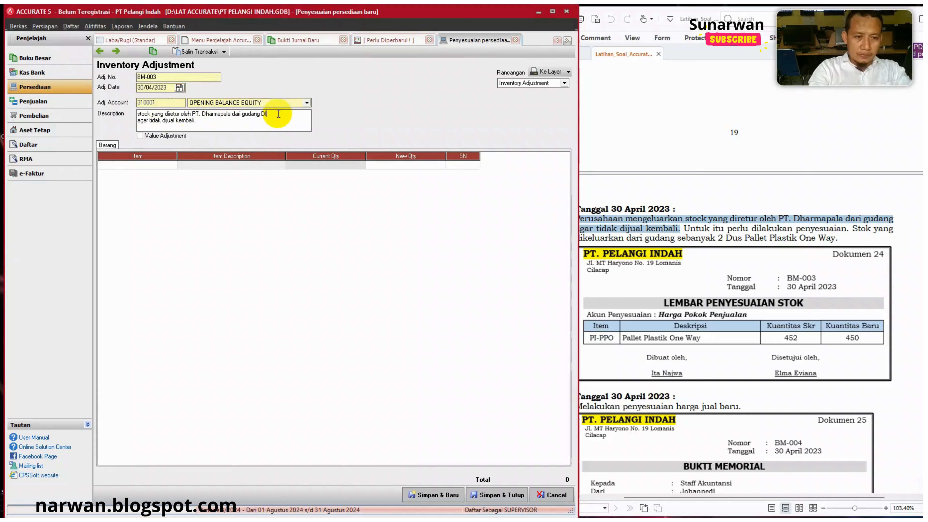
type("keluarkan")
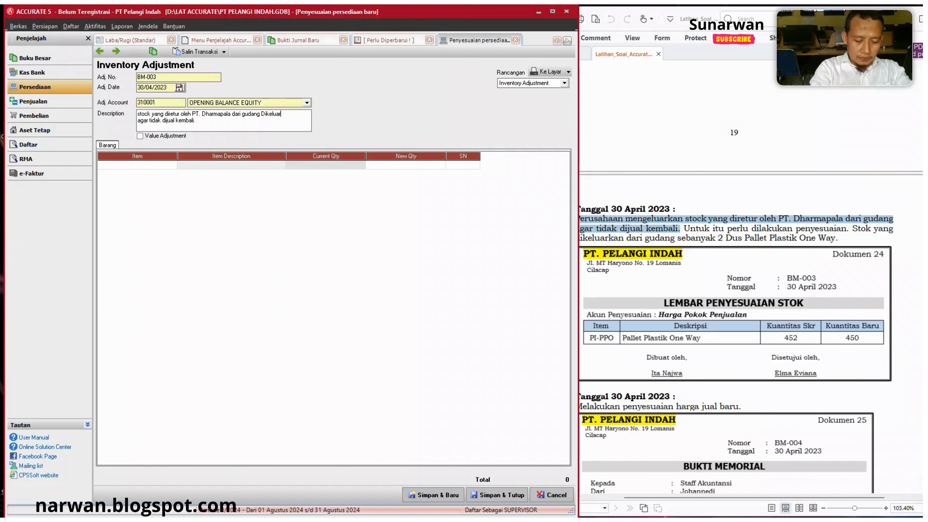
Add item PI-PPO Pallet Plastik One Way with a new quantity of 450, and save the adjustment with a new one opened.
left_click(147, 165)
left_click(172, 165)
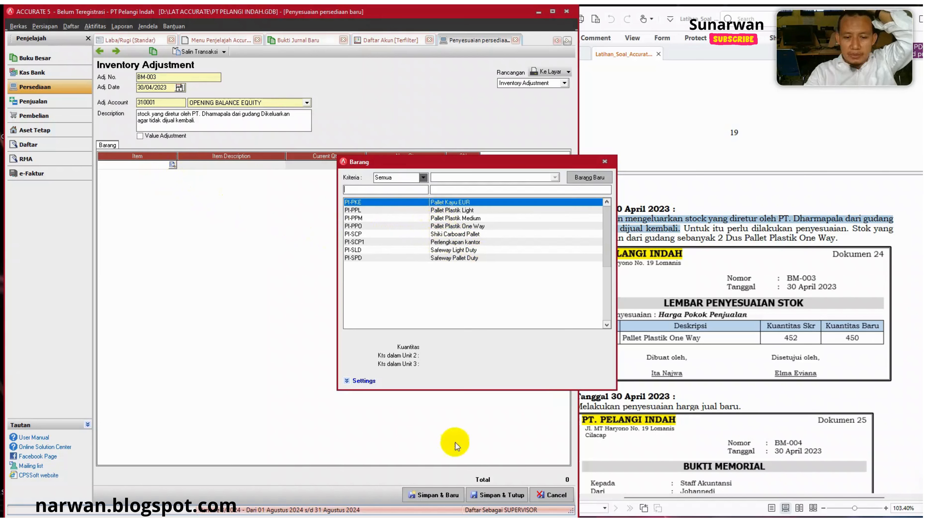
double_click(460, 227)
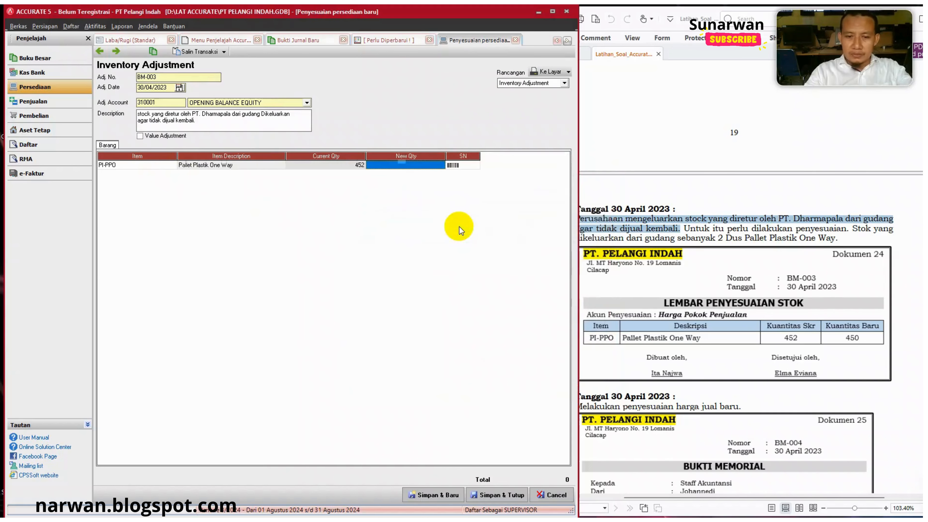
left_click(389, 169)
type("45")
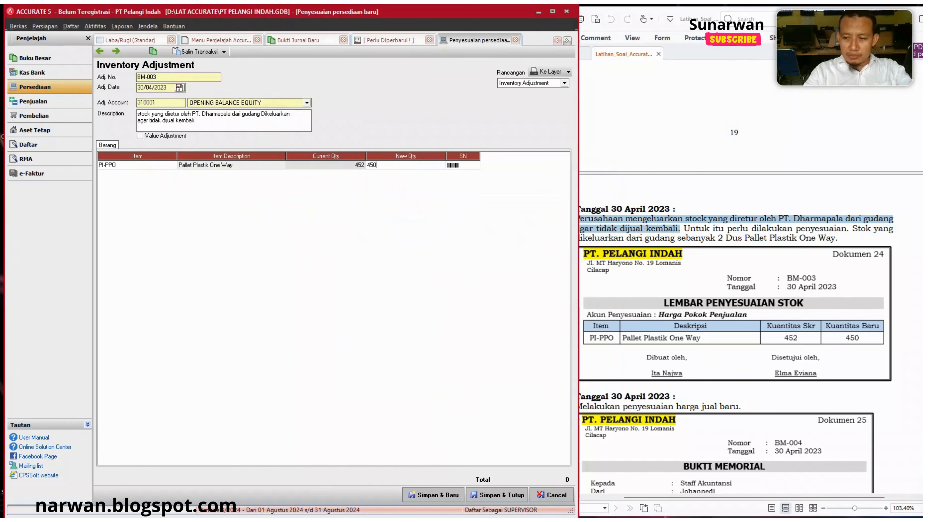
type("0")
key("Return")
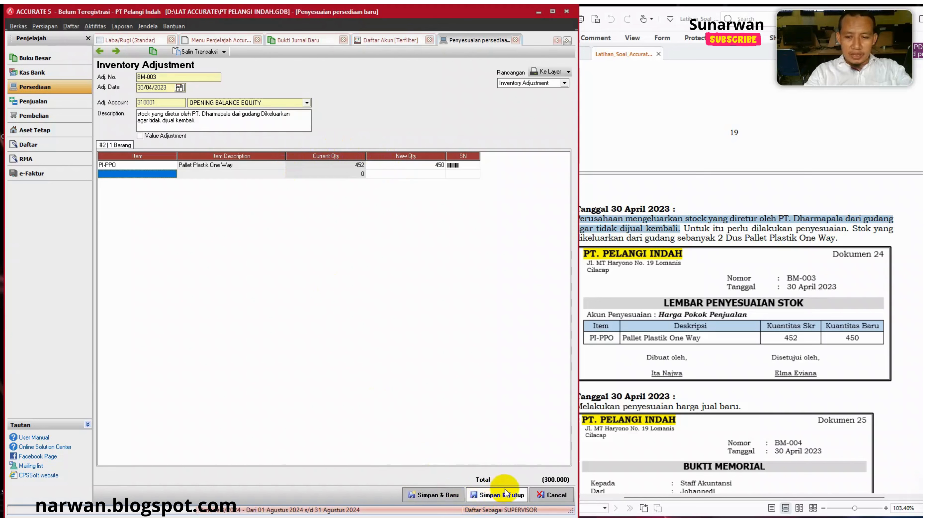
left_click(445, 496)
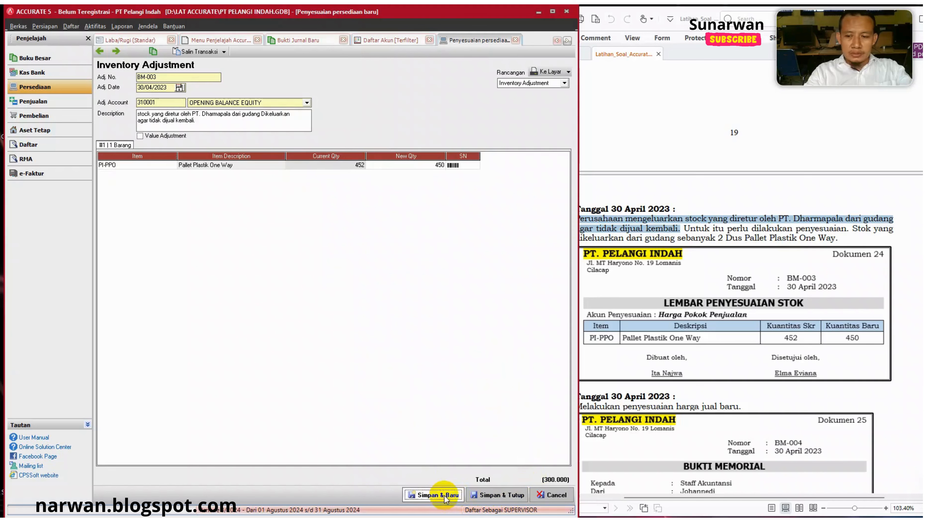
Read the selling price memo BM-004 and the fixed asset memo BM-005 in the exercise PDF.
left_click(758, 324)
scroll(757, 322, "down", 2)
scroll(757, 323, "down", 1)
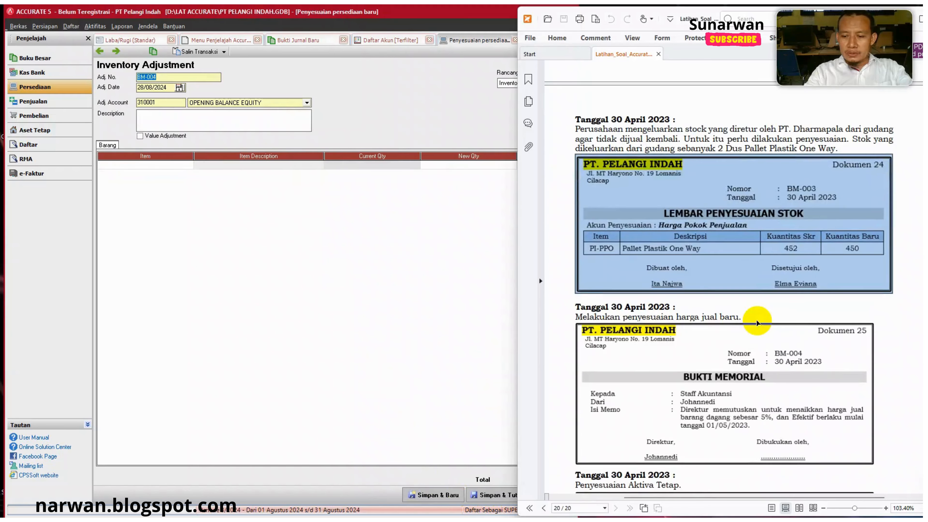
scroll(758, 323, "down", 2)
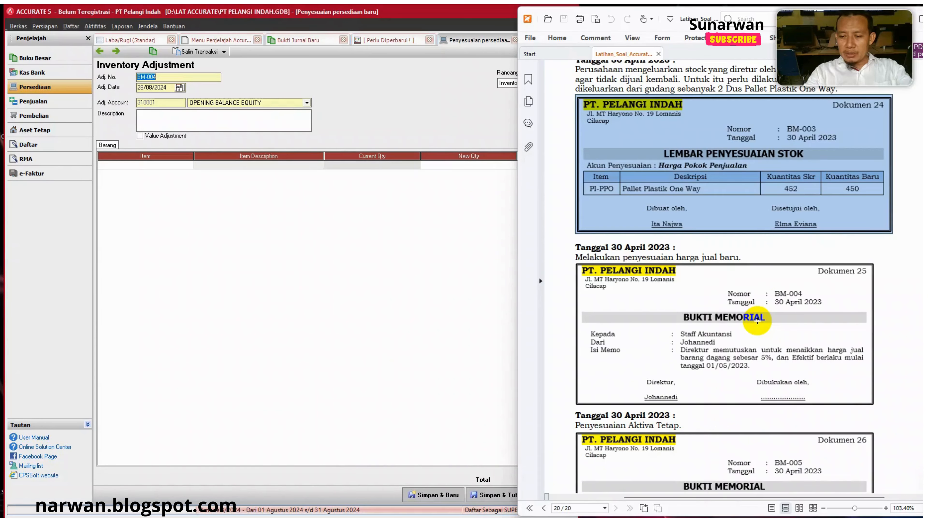
scroll(758, 320, "down", 3)
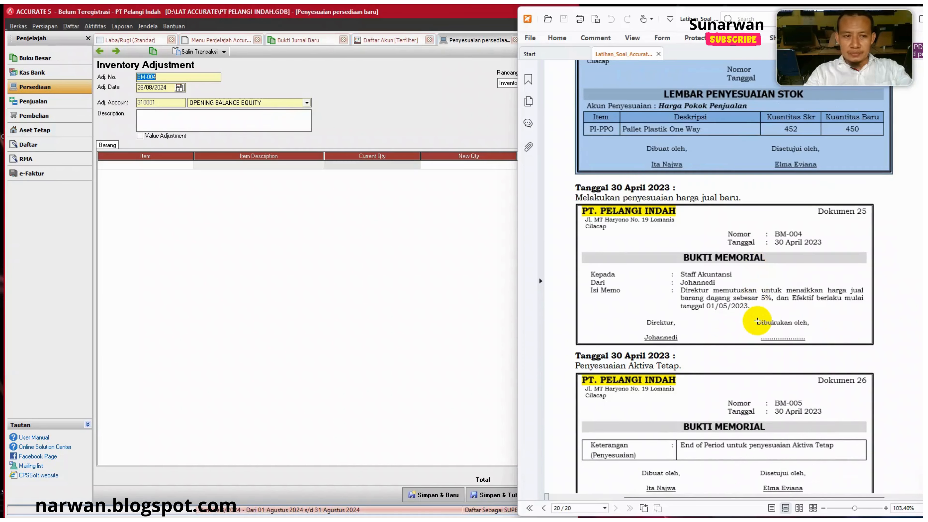
scroll(757, 321, "up", 4)
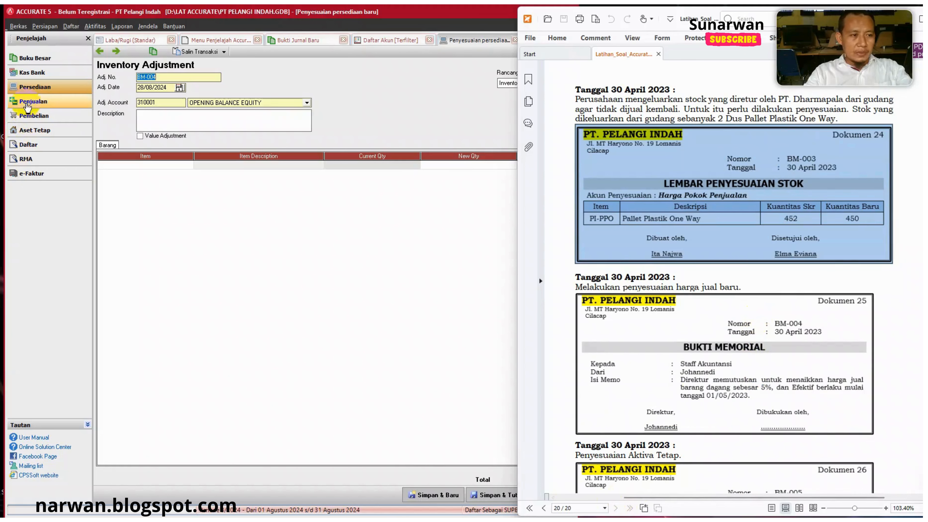
left_click(28, 90)
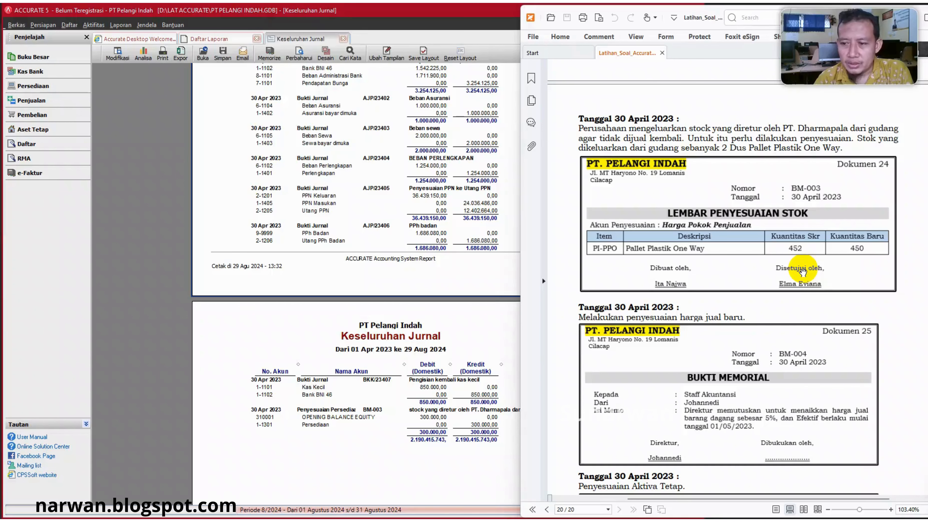
scroll(802, 271, "down", 3)
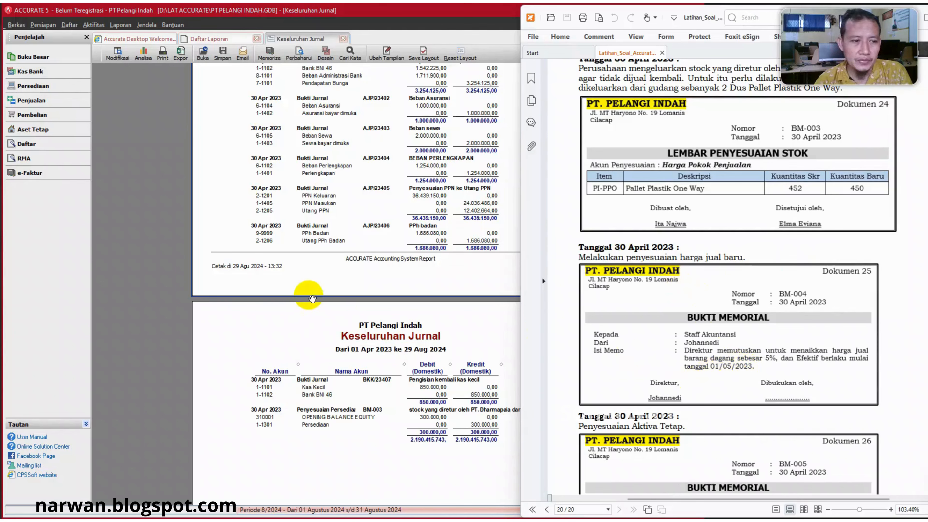
Open a new selling price adjustment in the inventory module and set its number to BM-004.
left_click(151, 167)
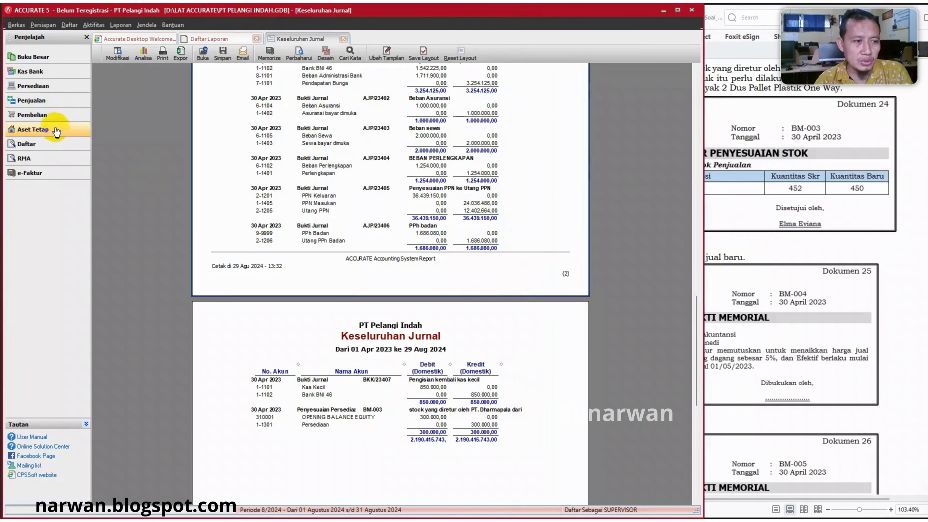
left_click(38, 90)
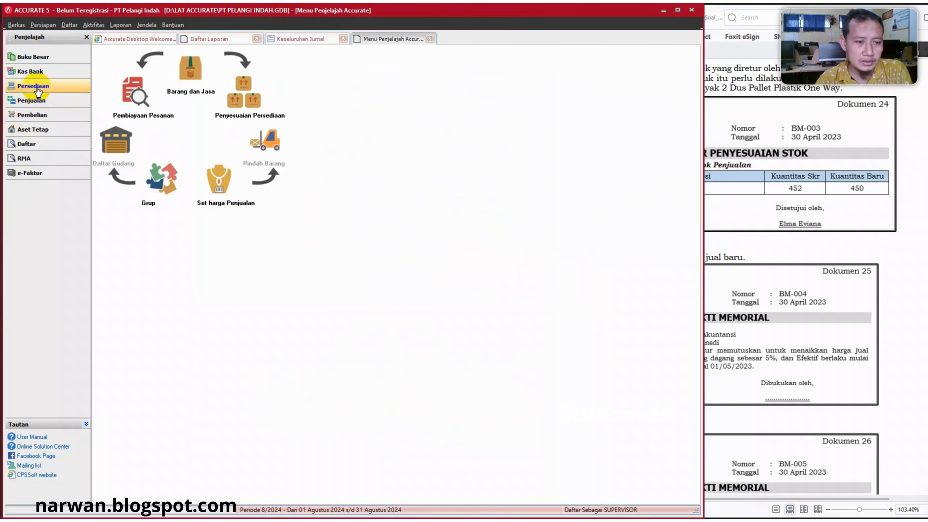
left_click(218, 191)
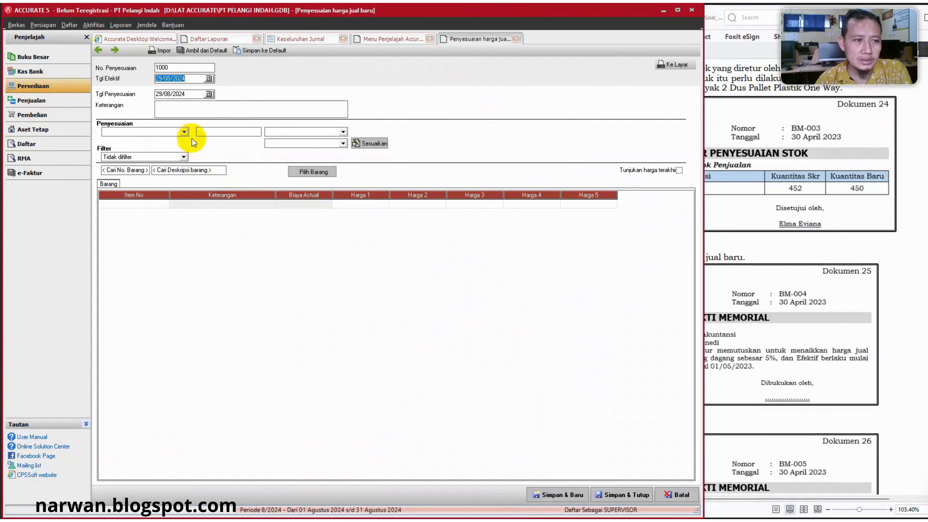
left_click(823, 256)
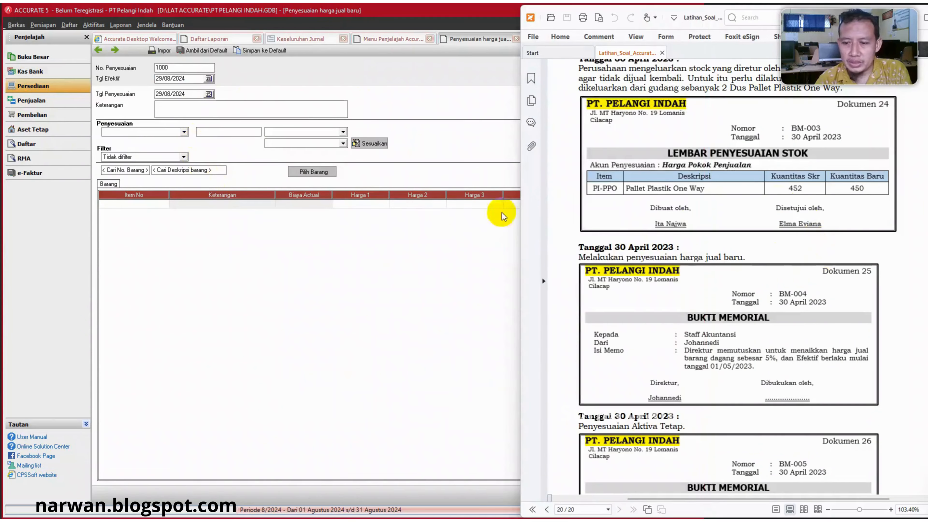
left_click(174, 68)
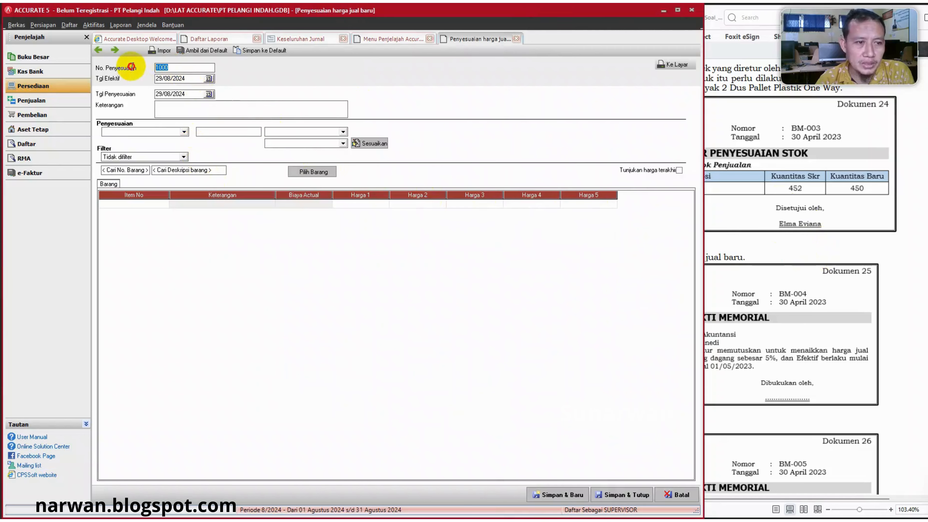
type("BM")
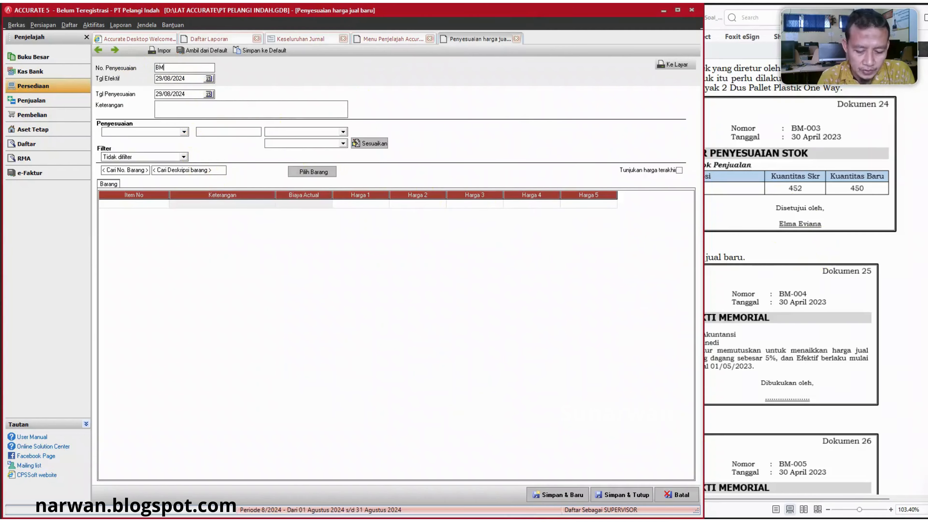
type("-004")
key("Tab")
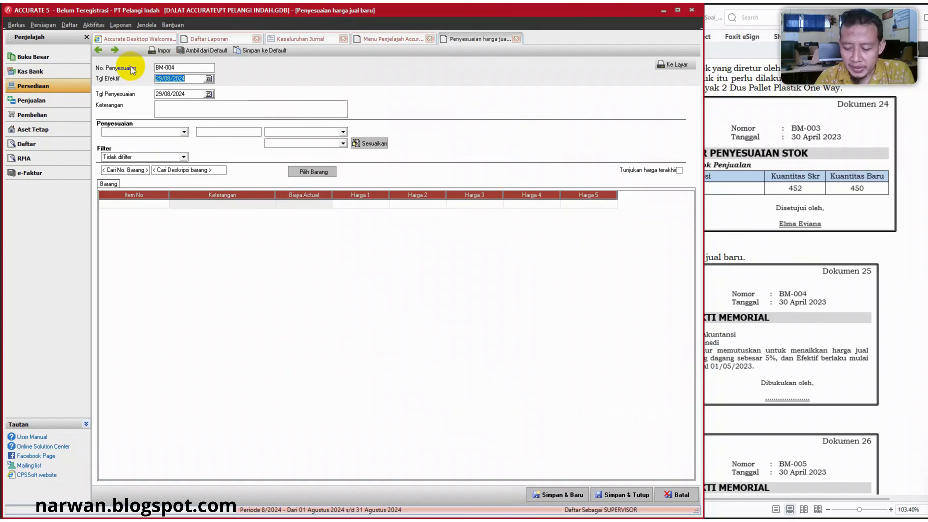
Set the effective date to 01/05/2023 and the adjustment date to 30/04/2023.
type("01/05/2")
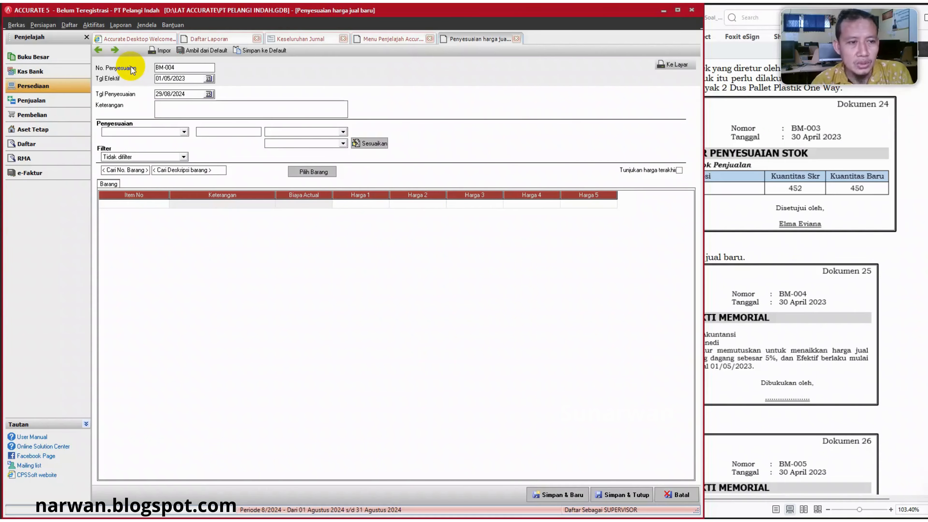
left_click(188, 91)
type("30/04/")
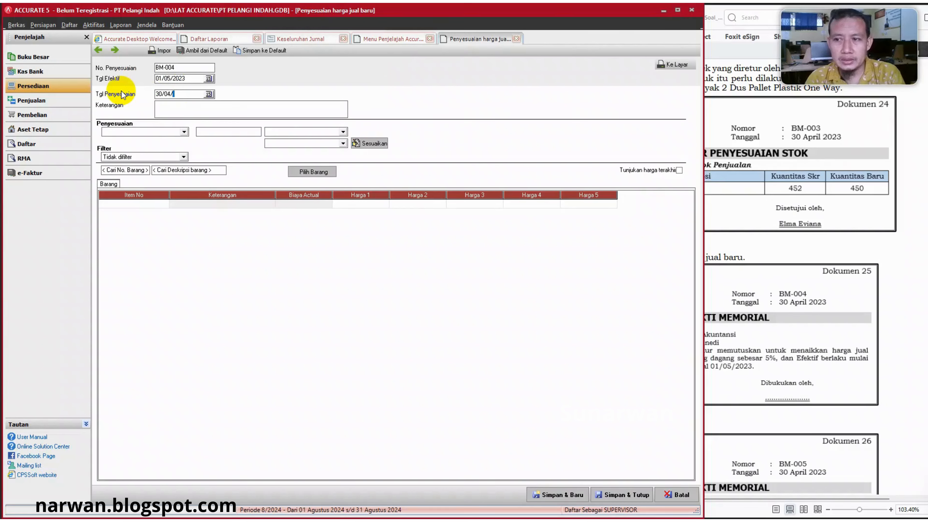
type("2023")
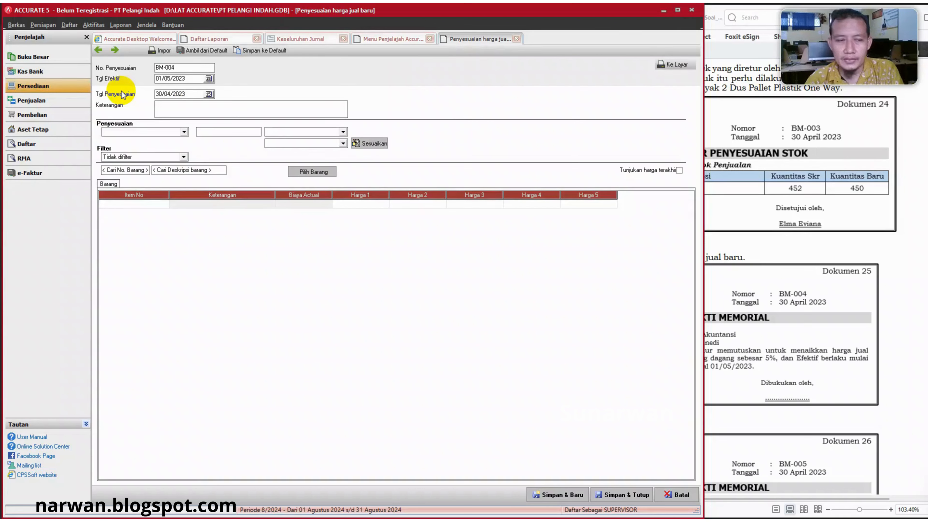
Enter "Harga Jual dinaikkan 5%" as the price adjustment's description, based on memo BM-004.
left_click(778, 352)
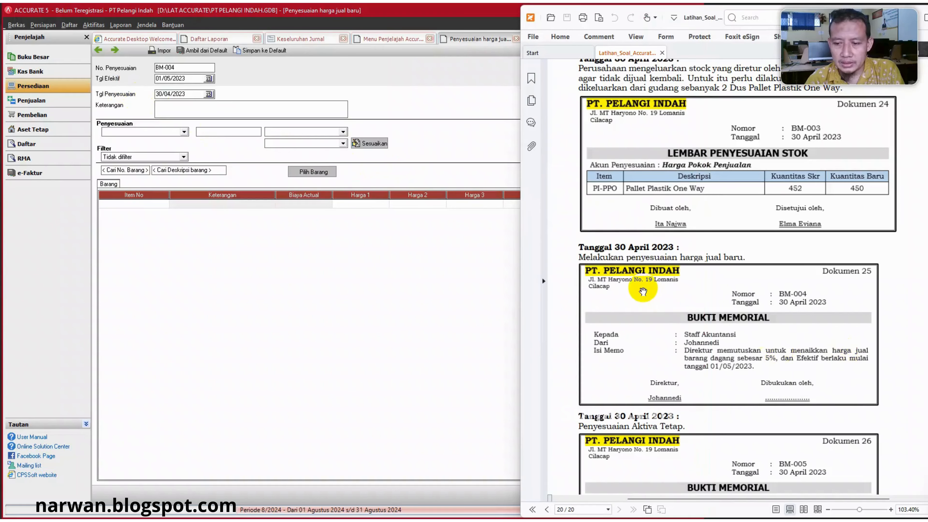
left_click(167, 111)
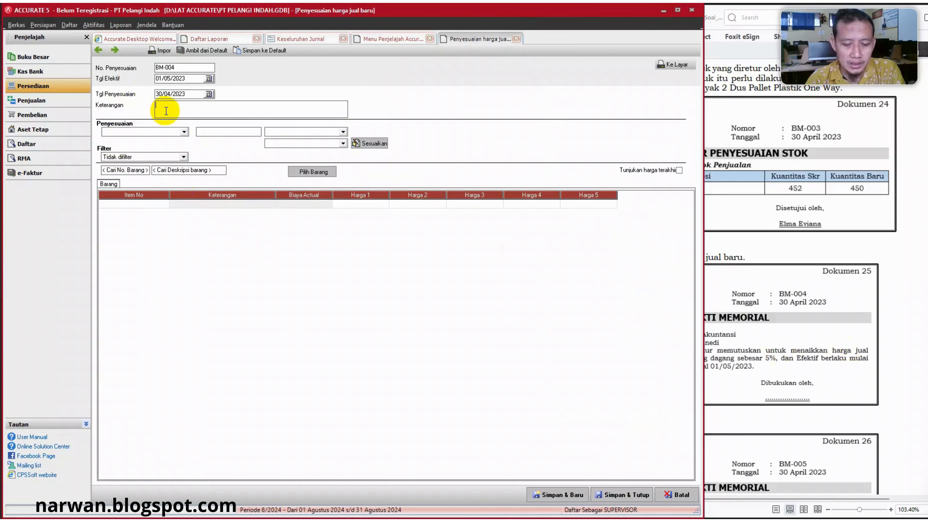
type("G")
key("BackSpace")
type("H")
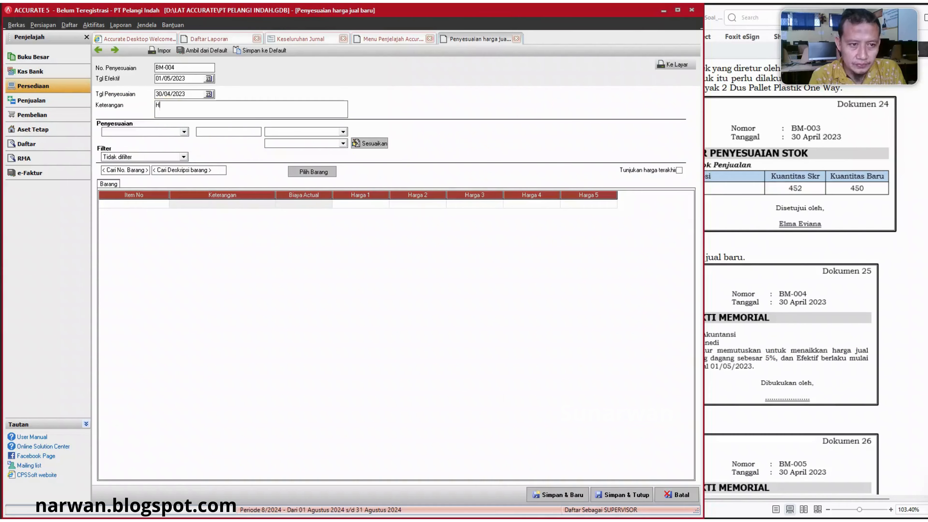
type("arga J")
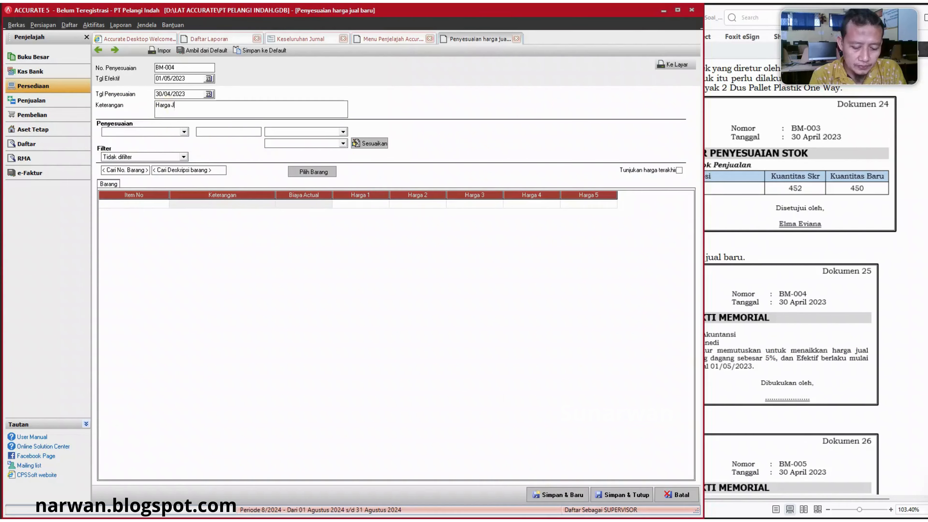
type("ual ")
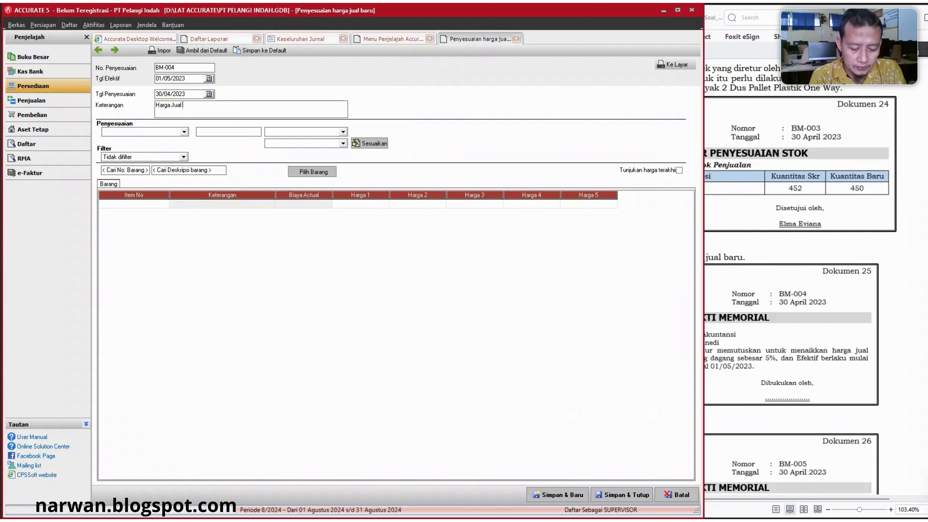
type("dinaikk")
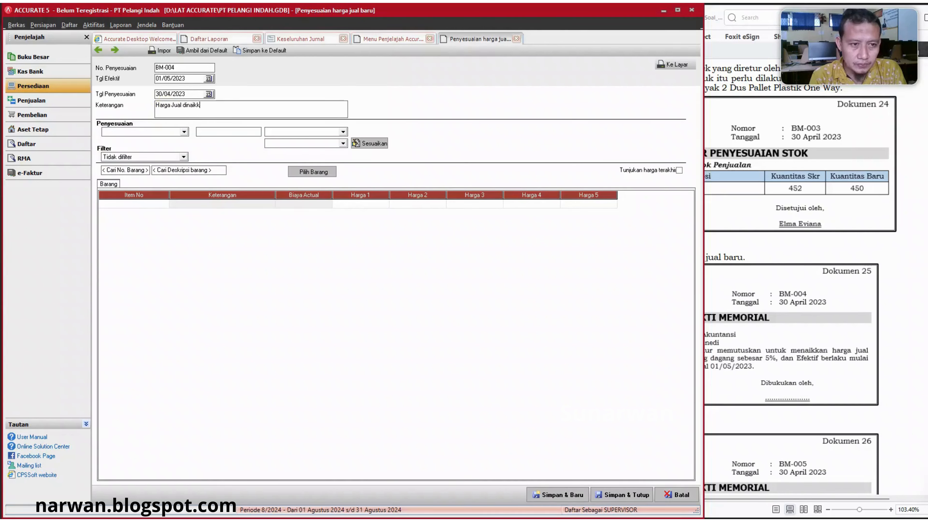
type("an 5%")
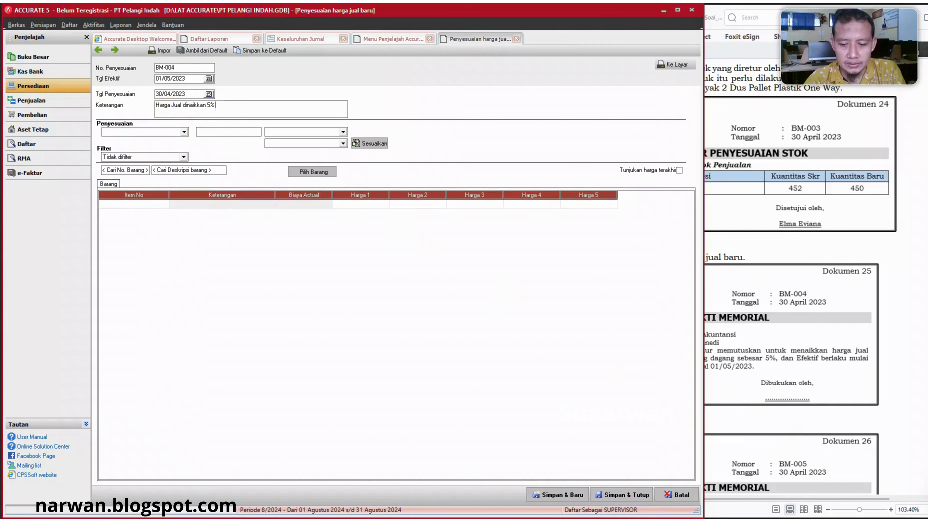
Add all items, from PI-PKE Pallet Kayu EUR to PI-SPD Safeway Pallet Duty, to the price adjustment.
left_click(753, 351)
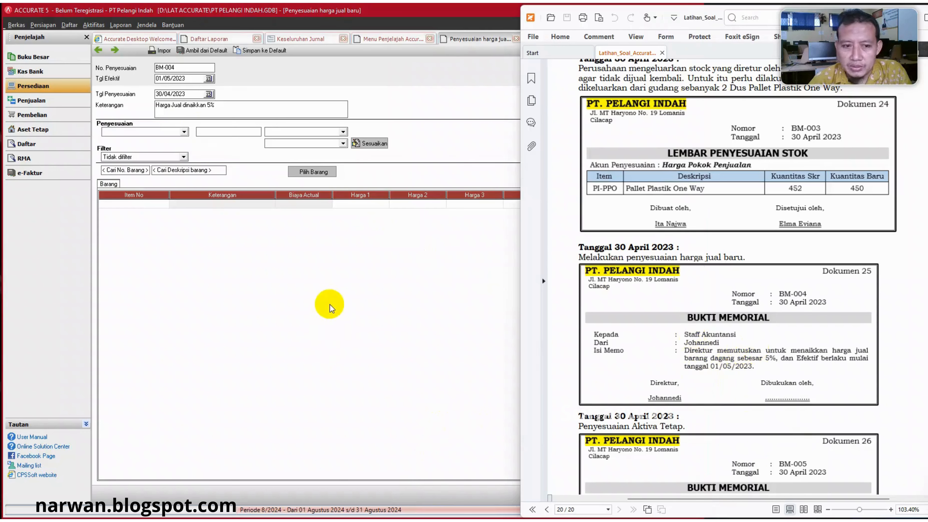
left_click(310, 172)
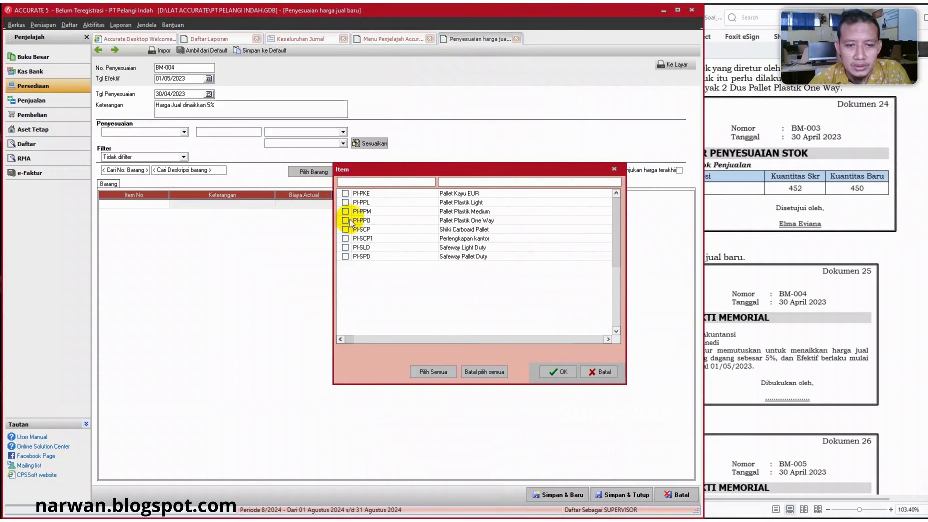
left_click(345, 193)
left_click(346, 202)
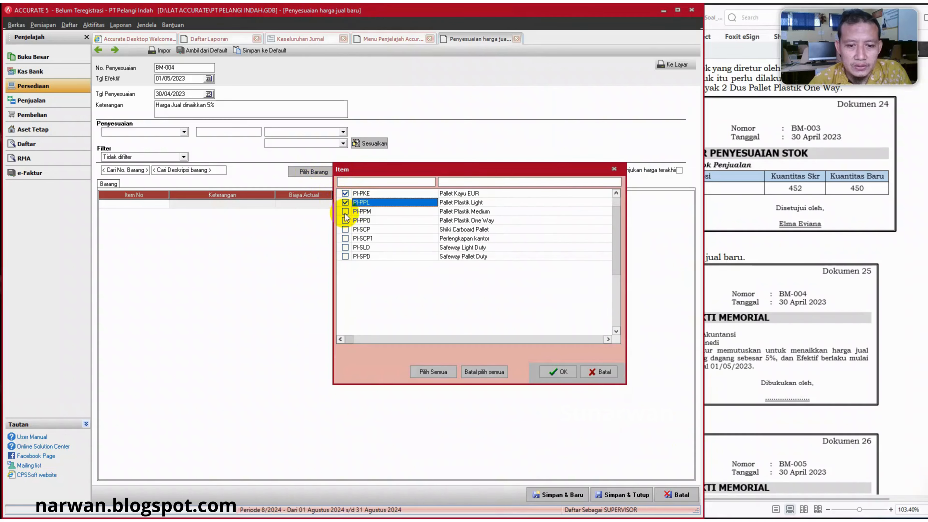
left_click(345, 212)
left_click(345, 221)
left_click(346, 230)
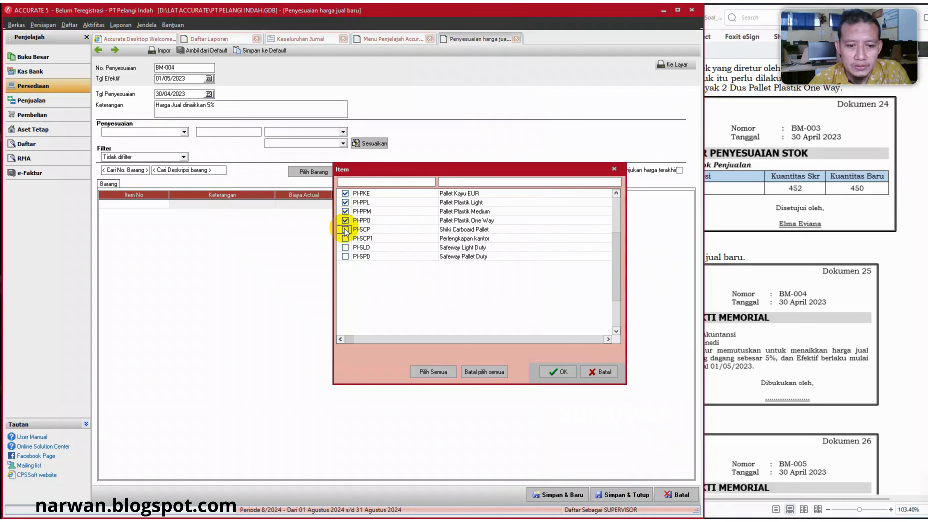
left_click(346, 239)
left_click(345, 247)
left_click(346, 256)
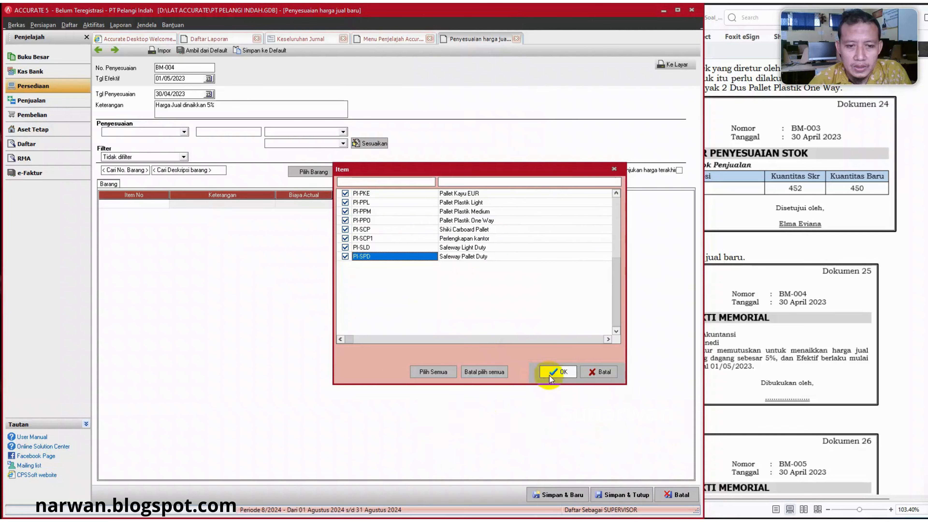
scroll(582, 304, "up", 7)
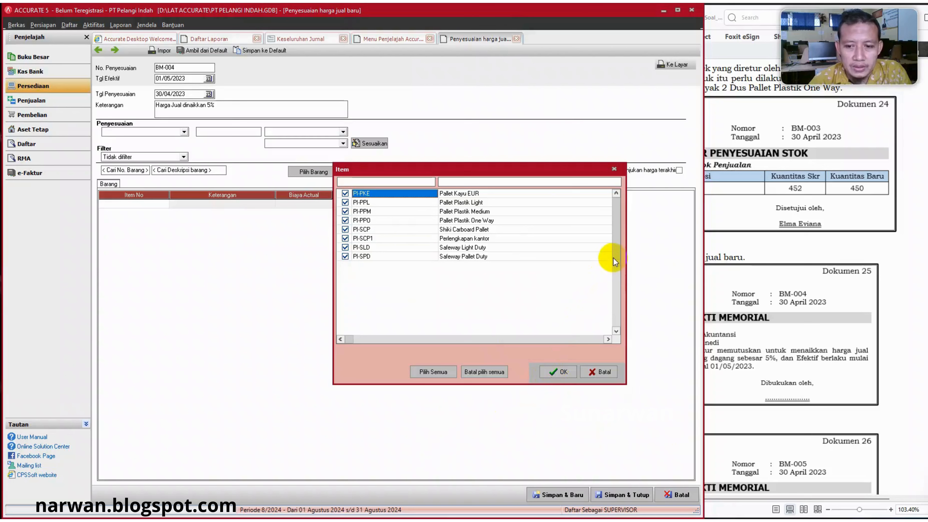
left_click(433, 372)
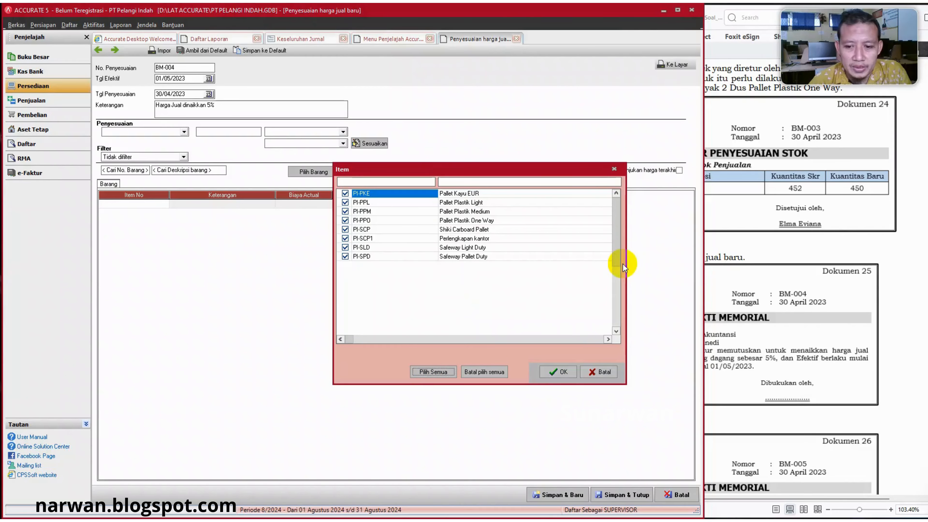
left_click(616, 307)
left_click(576, 371)
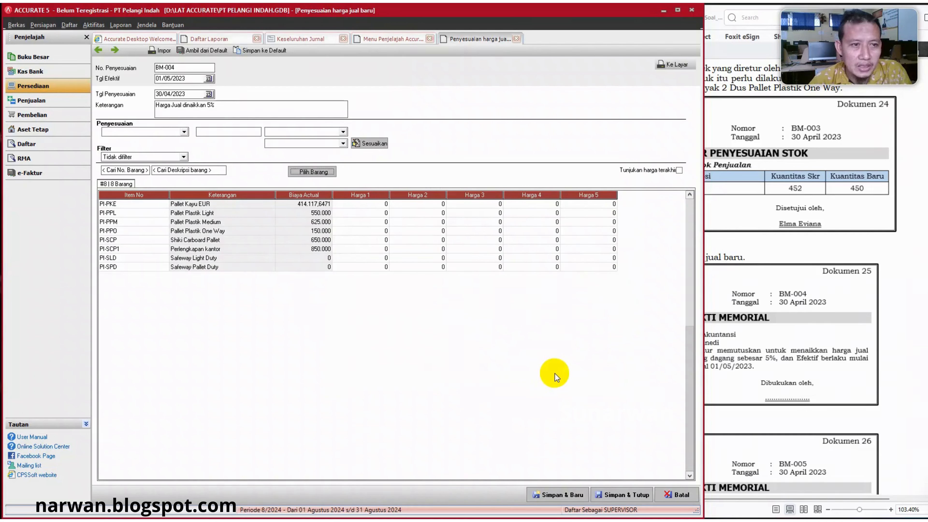
Load the items' default prices and configure the adjustment of Harga Baru 1 as 5 Persentase based on Nilai Skr.
left_click(209, 50)
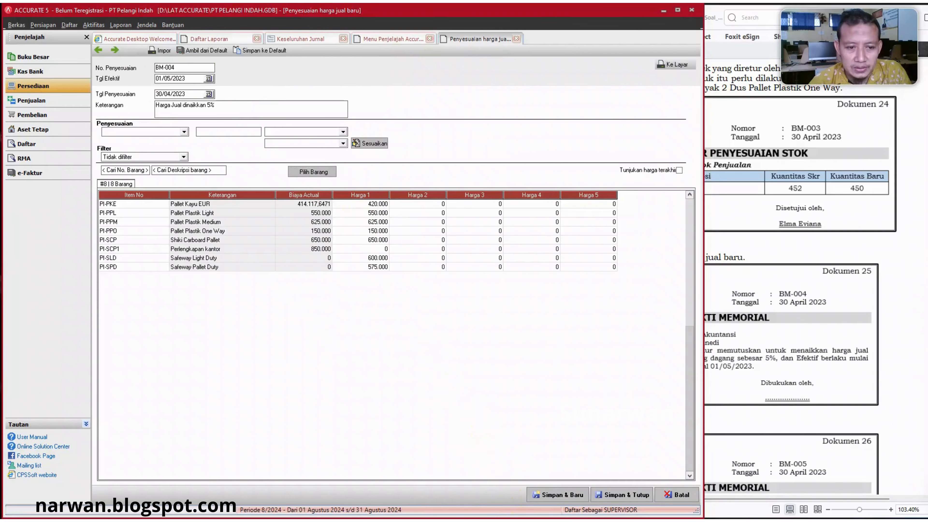
left_click(182, 132)
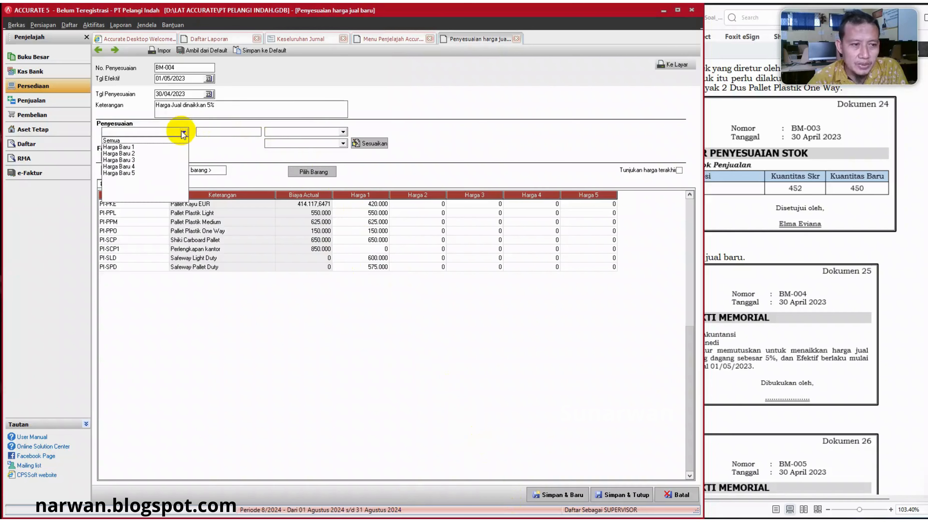
left_click(116, 148)
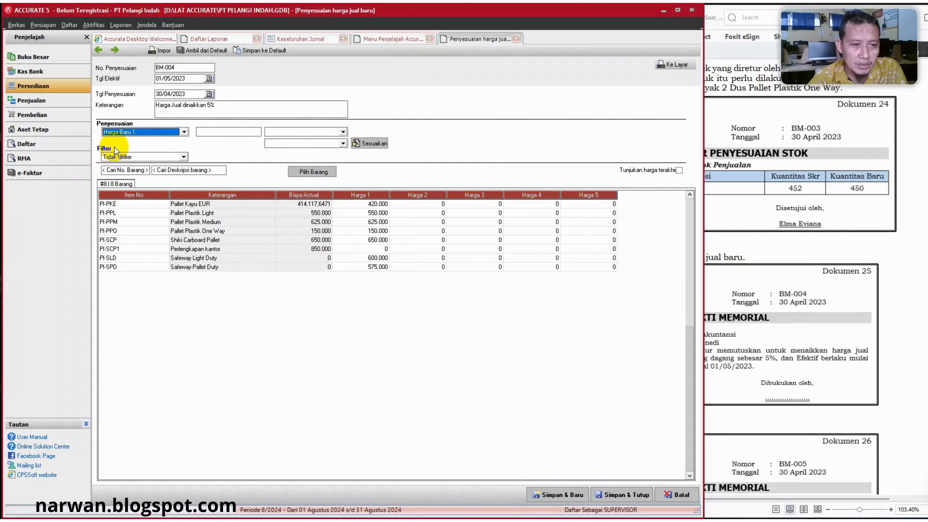
left_click(219, 132)
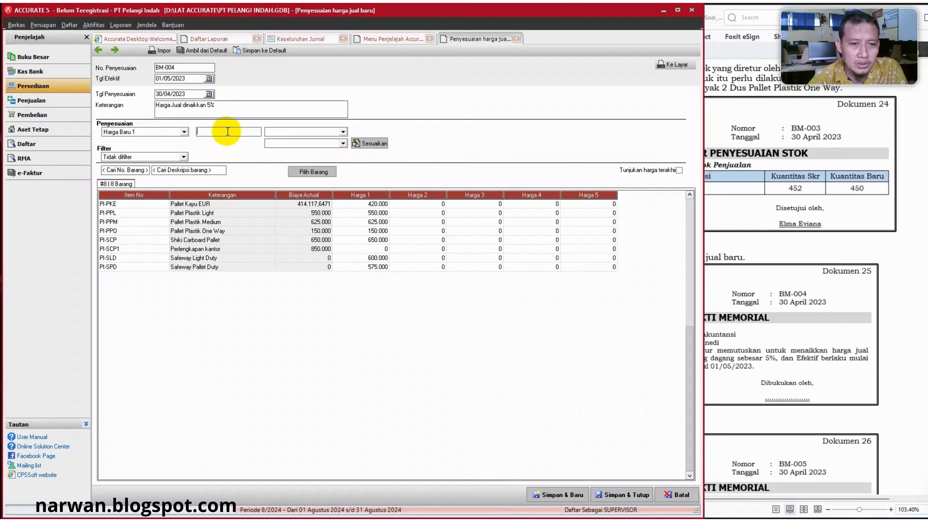
left_click(344, 132)
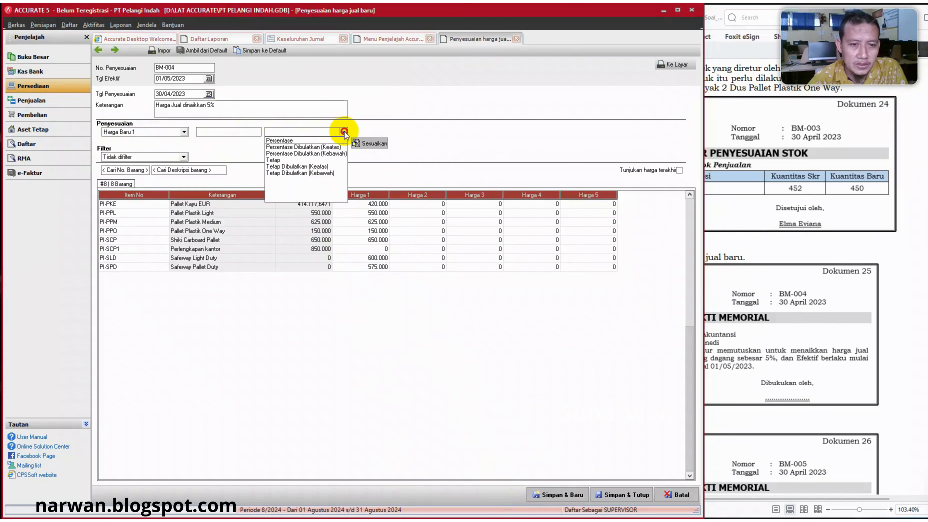
left_click(284, 142)
left_click(251, 132)
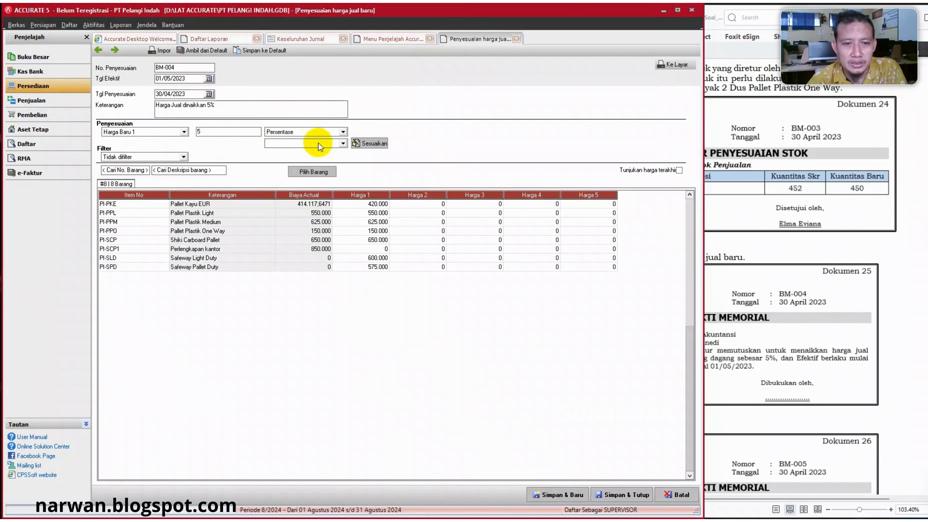
left_click(342, 144)
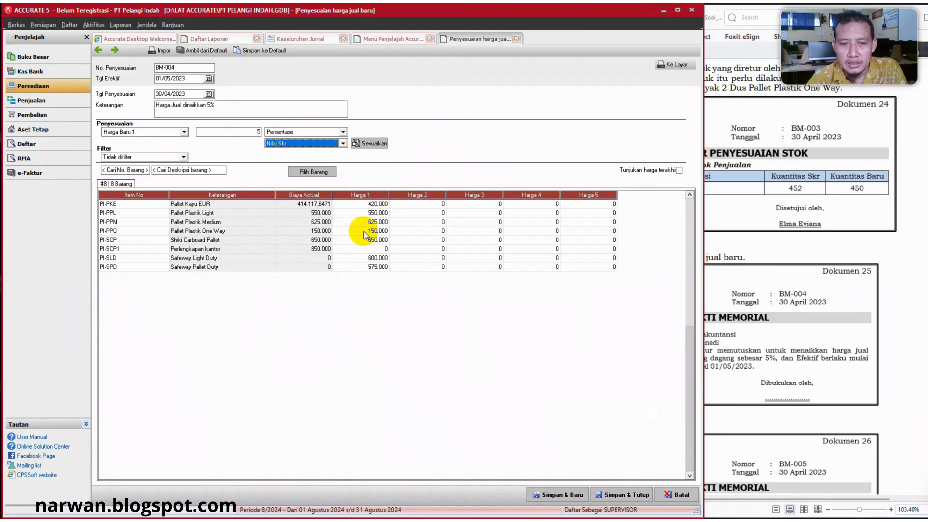
Apply the price increase to the listed items, then save and close the adjustment.
left_click(372, 148)
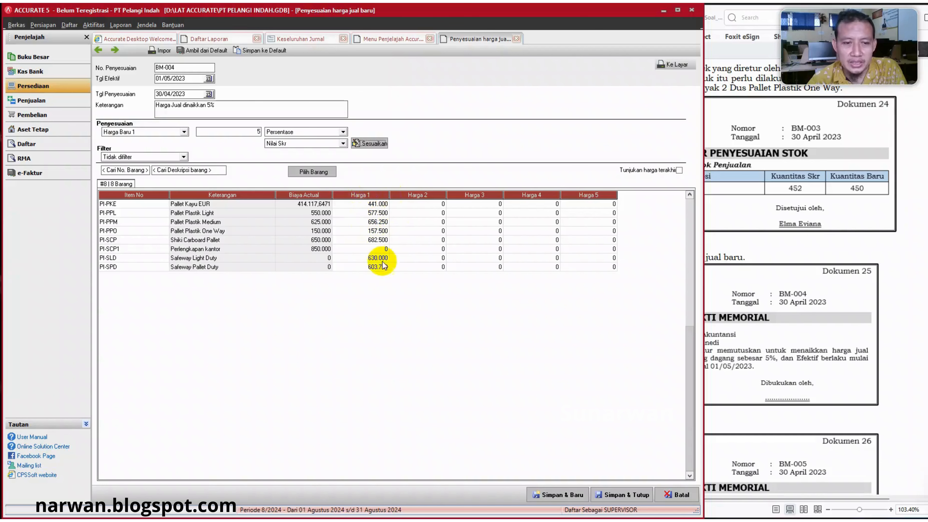
left_click(463, 382)
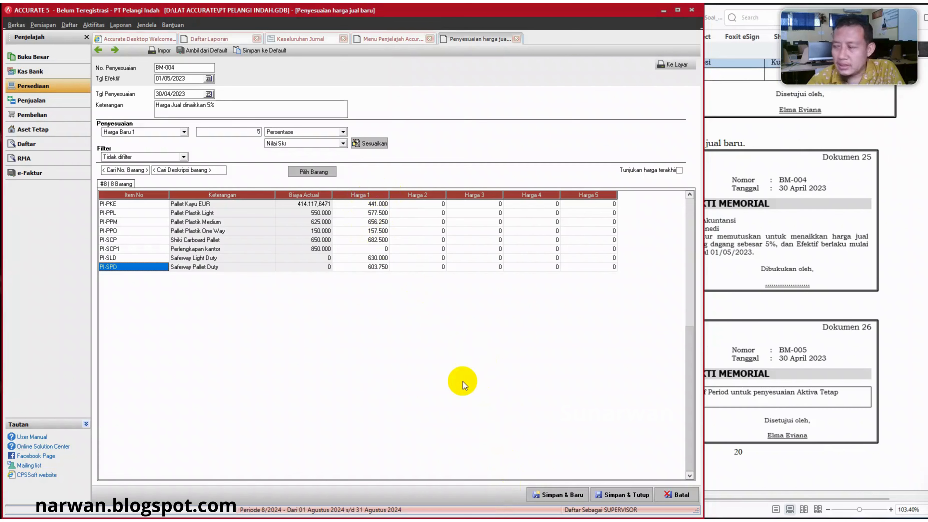
left_click(617, 500)
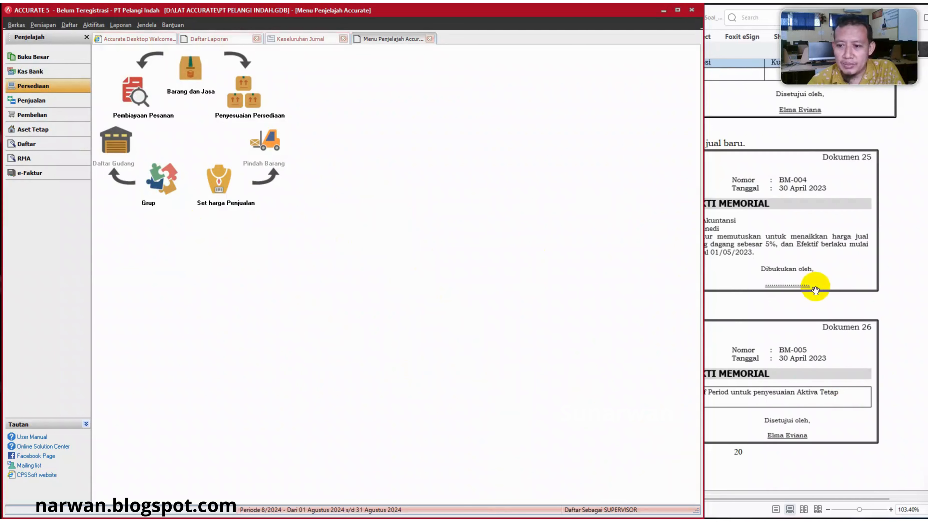
Open the month-end process (Proses Akhir Bulan) for memo BM-005 and set its period to April 2023.
left_click(873, 309)
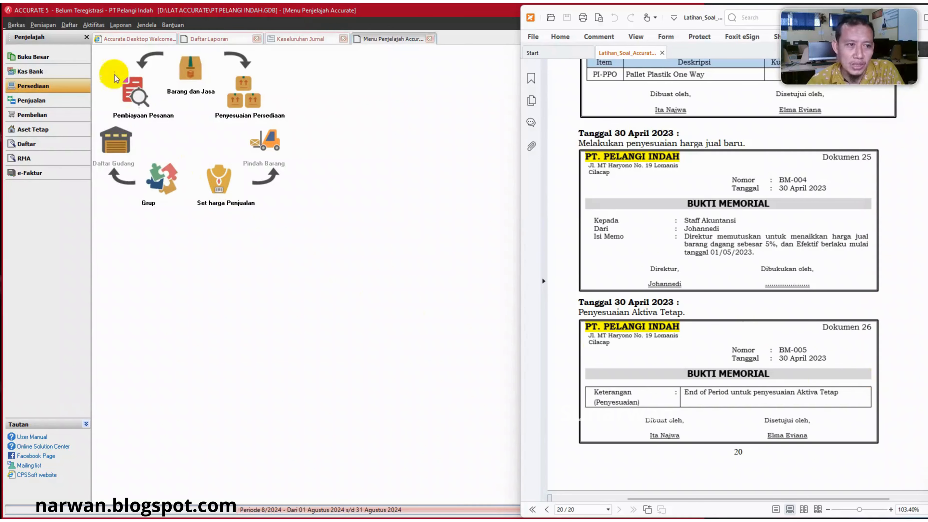
left_click(85, 27)
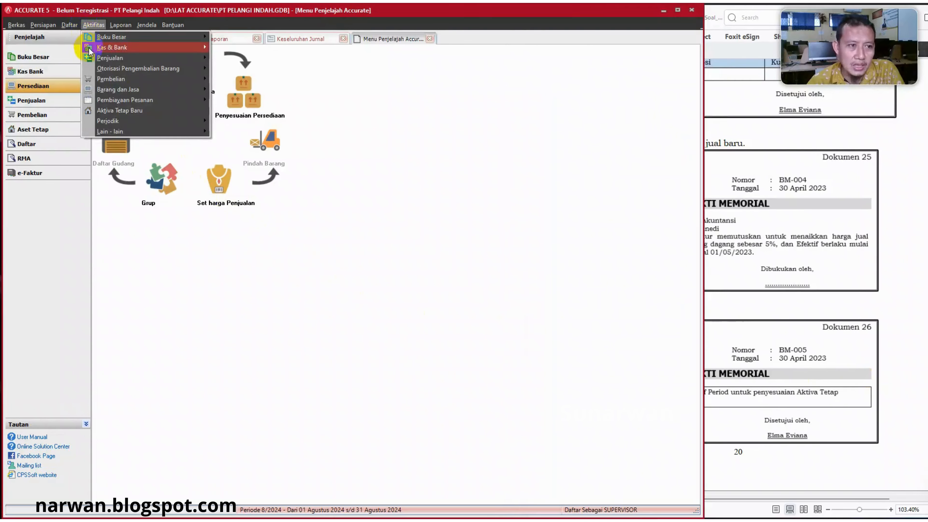
mouse_move(110, 122)
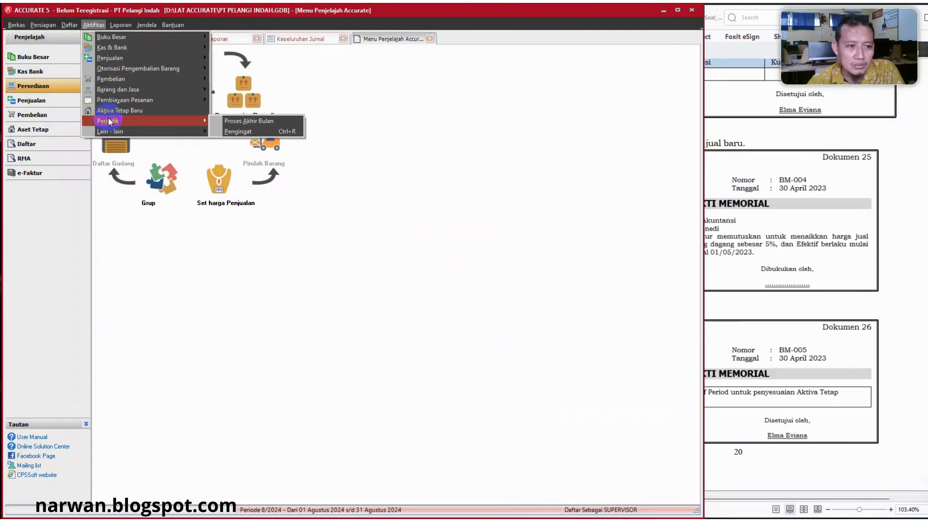
left_click(242, 124)
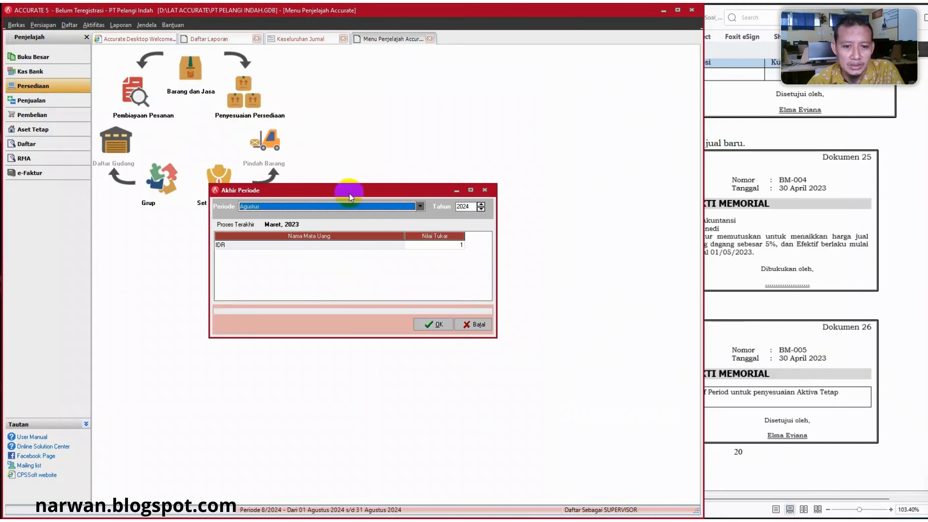
left_click(421, 207)
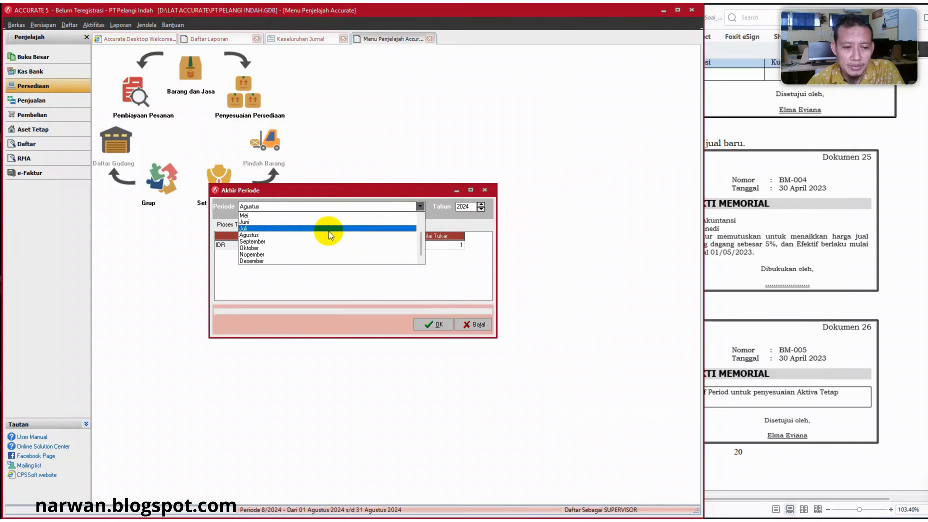
left_click(422, 217)
left_click(421, 217)
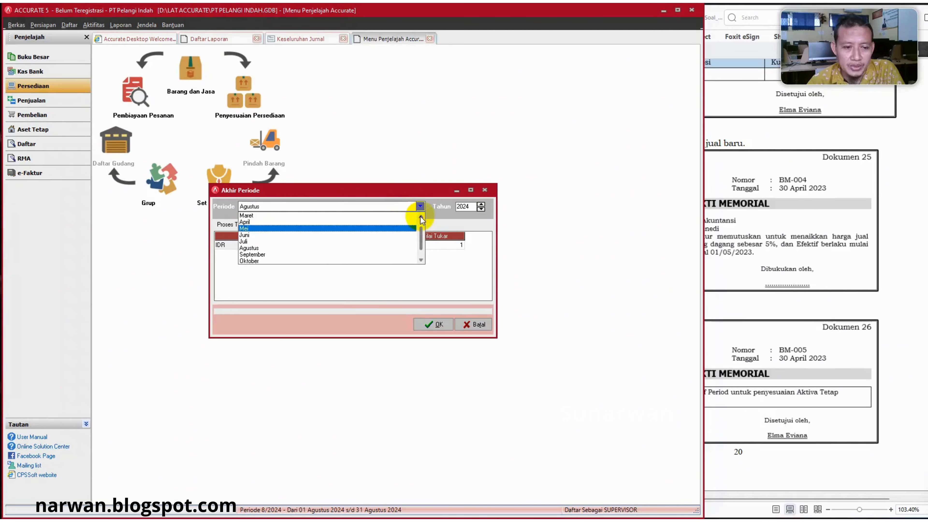
left_click(297, 222)
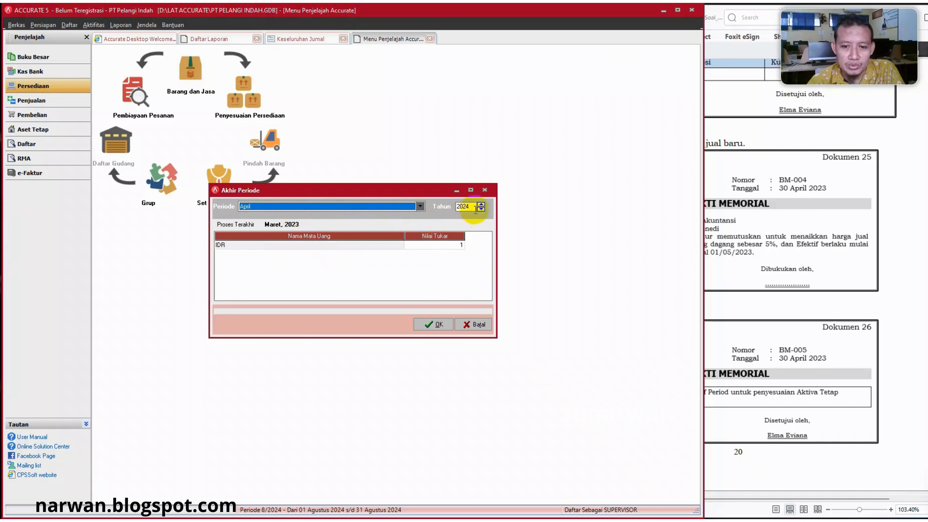
left_click(481, 210)
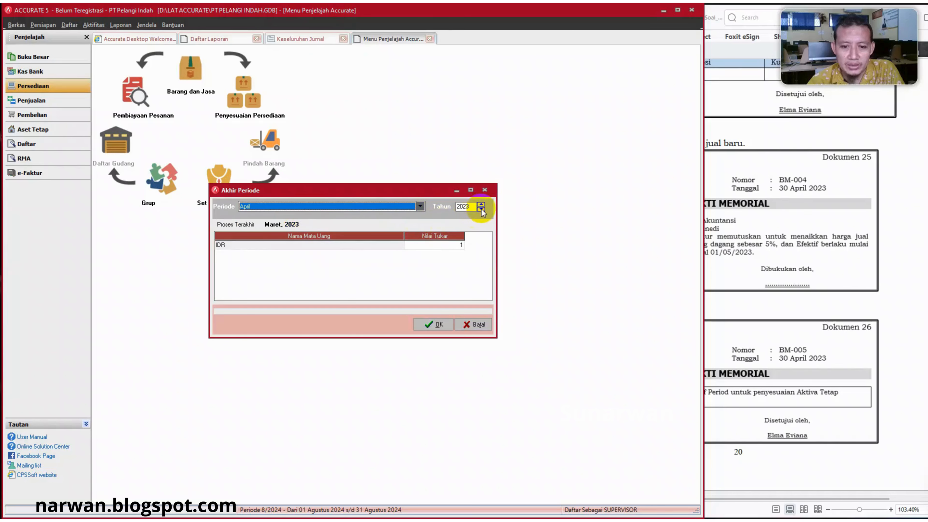
Run the month-end process for the chosen period with the IDR exchange rate as listed.
left_click(328, 247)
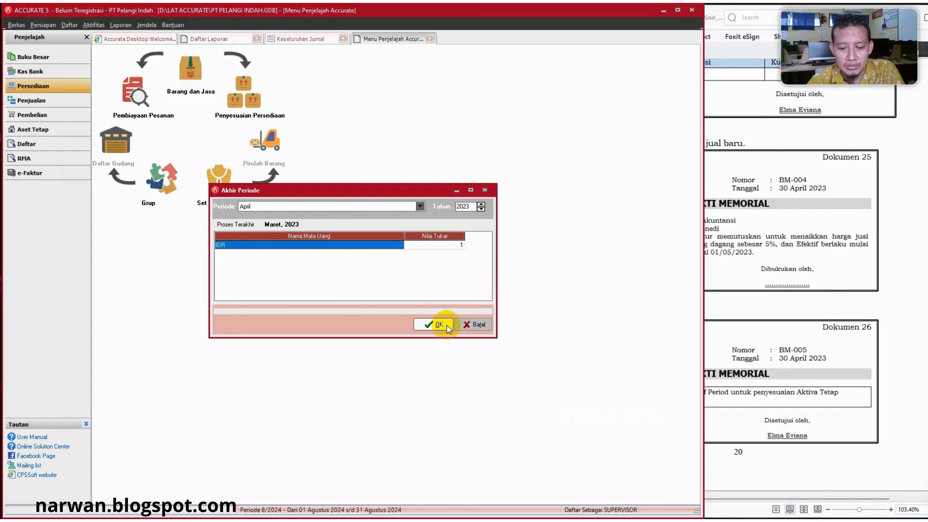
left_click(440, 325)
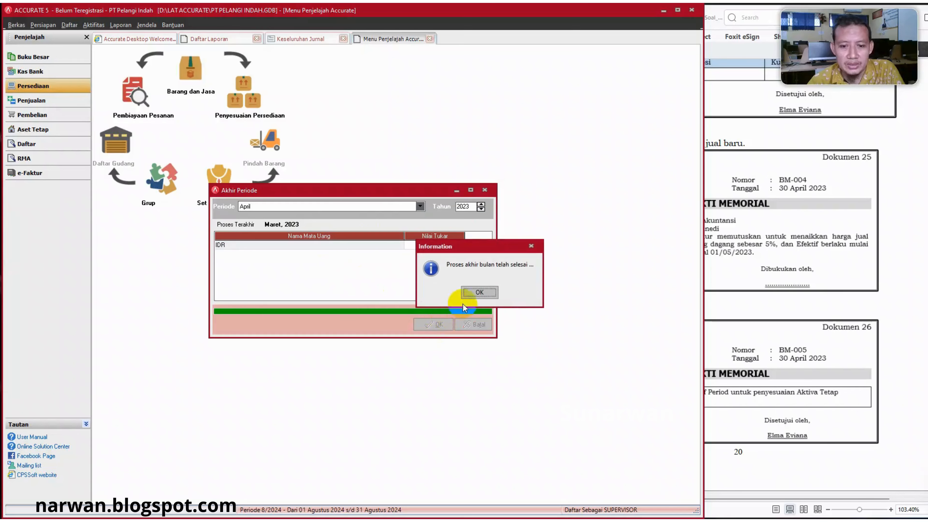
left_click(479, 292)
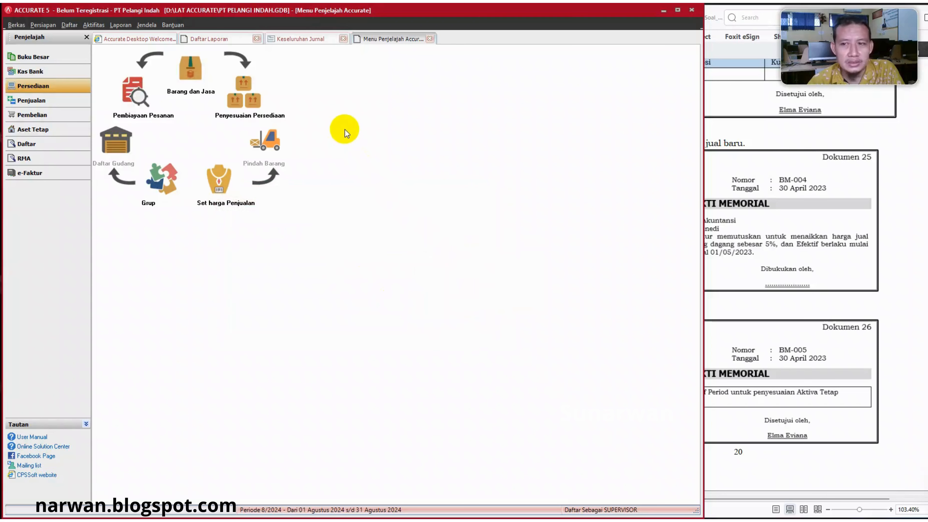
Refresh the Keseluruhan Jurnal report with the latest journal entries.
left_click(294, 39)
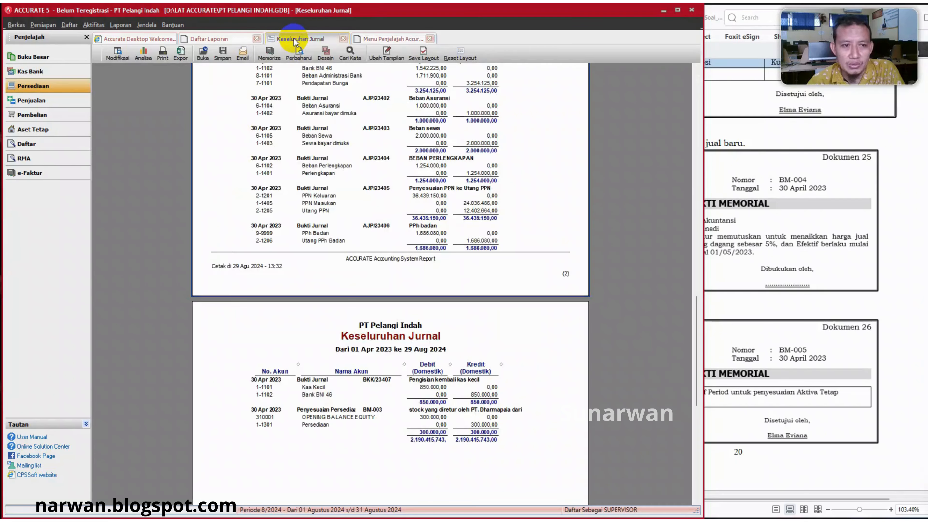
left_click(298, 59)
scroll(345, 347, "down", 3)
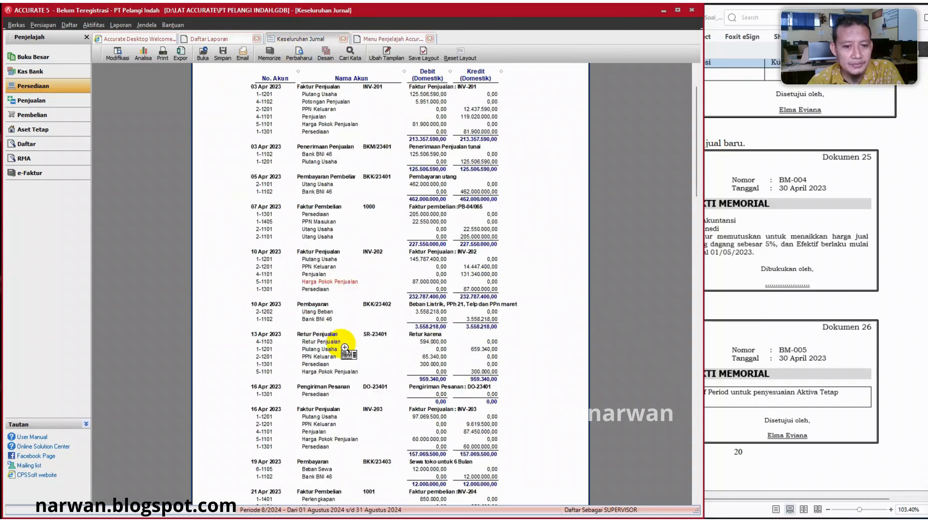
scroll(345, 347, "up", 3)
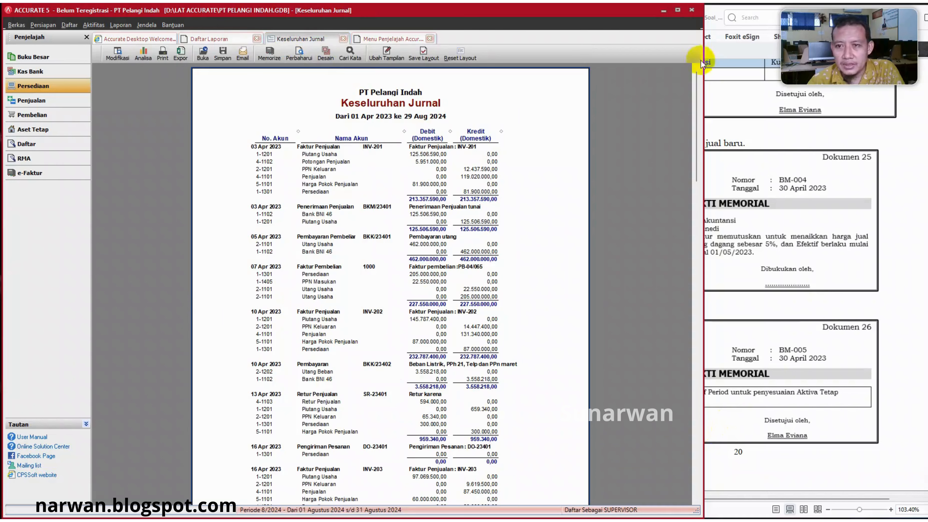
Maximize the accounting window and examine the April 2023 entries across the pages of the Keseluruhan Jurnal report.
key("alt+Tab")
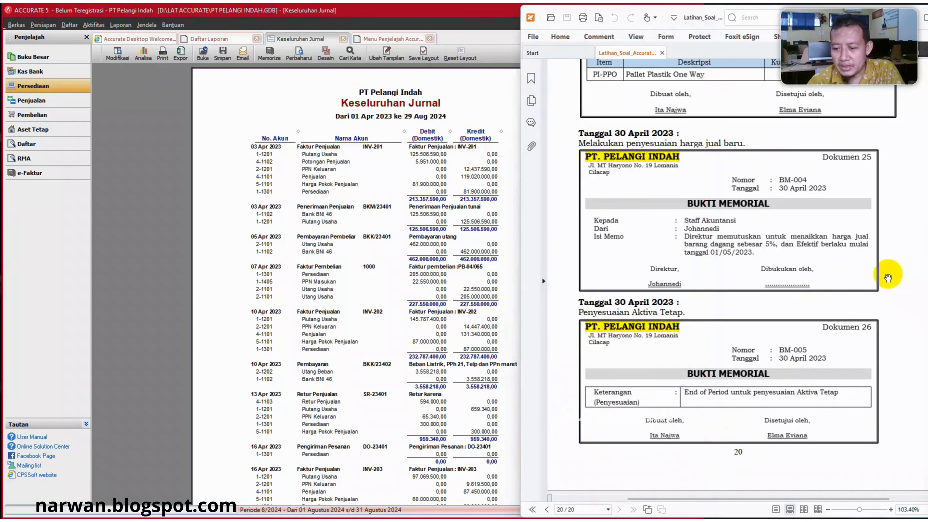
left_click(473, 21)
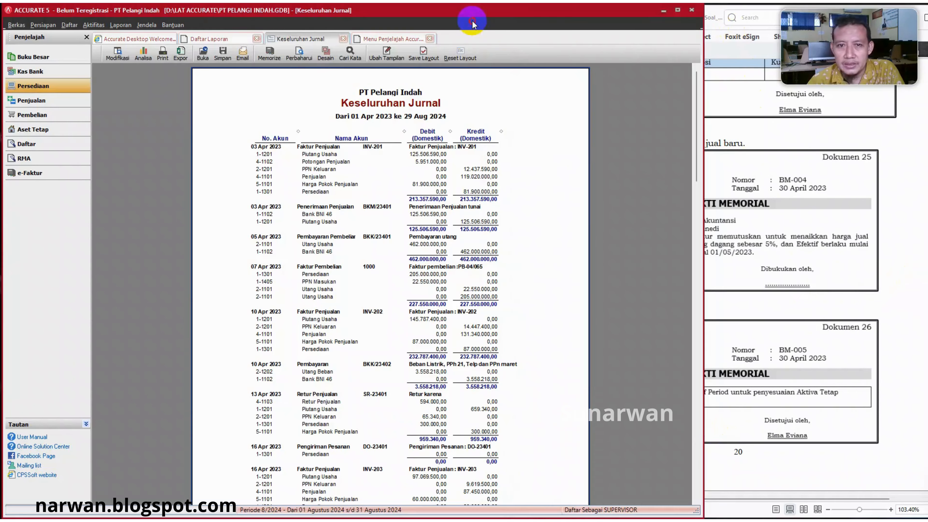
left_click(678, 10)
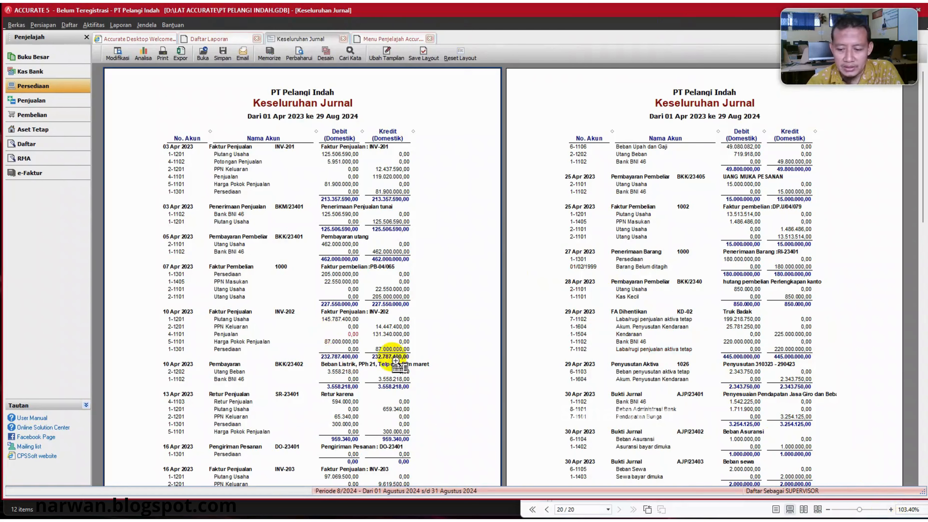
left_click(889, 510)
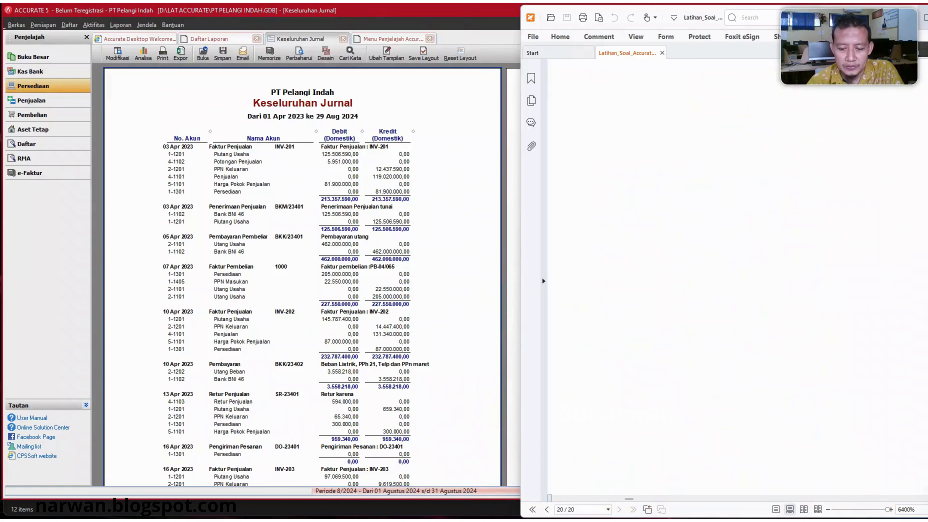
left_click(470, 340)
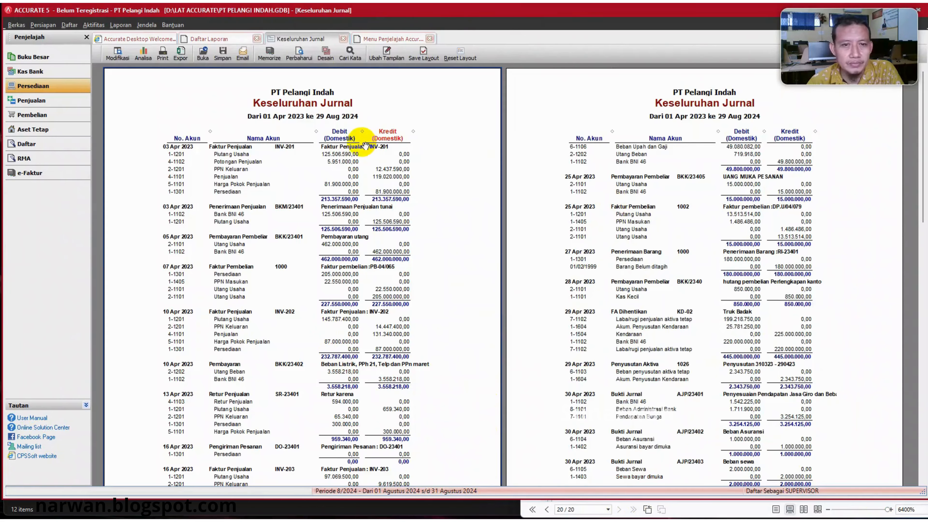
scroll(369, 137, "down", 5)
scroll(406, 166, "down", 3)
scroll(407, 171, "up", 8)
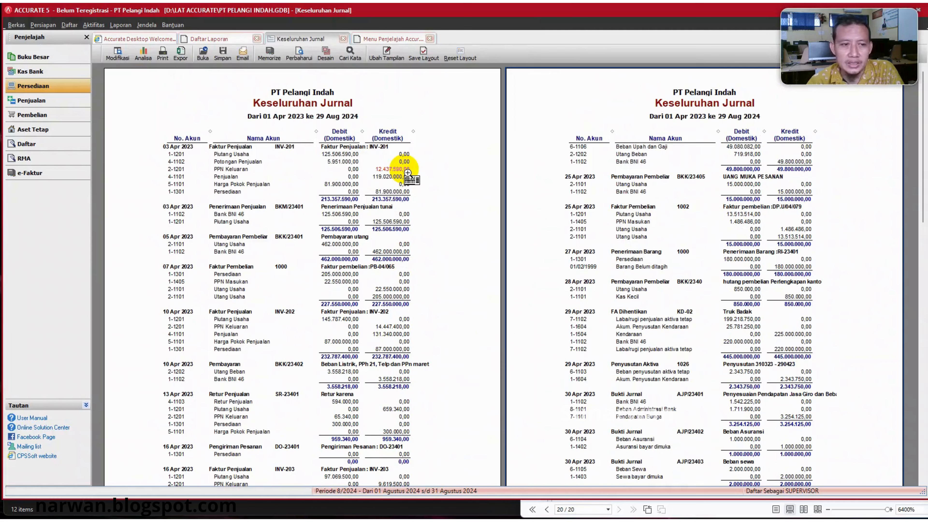
scroll(408, 172, "down", 1)
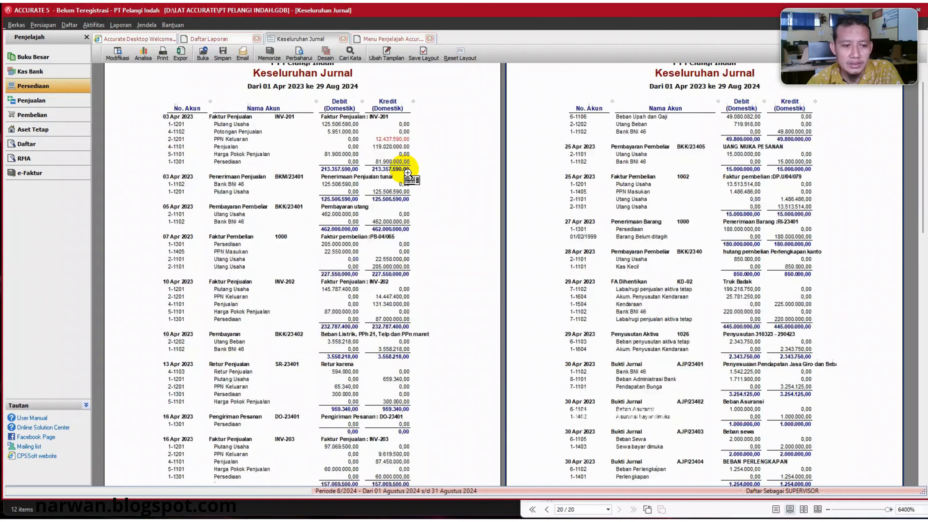
scroll(407, 171, "down", 2)
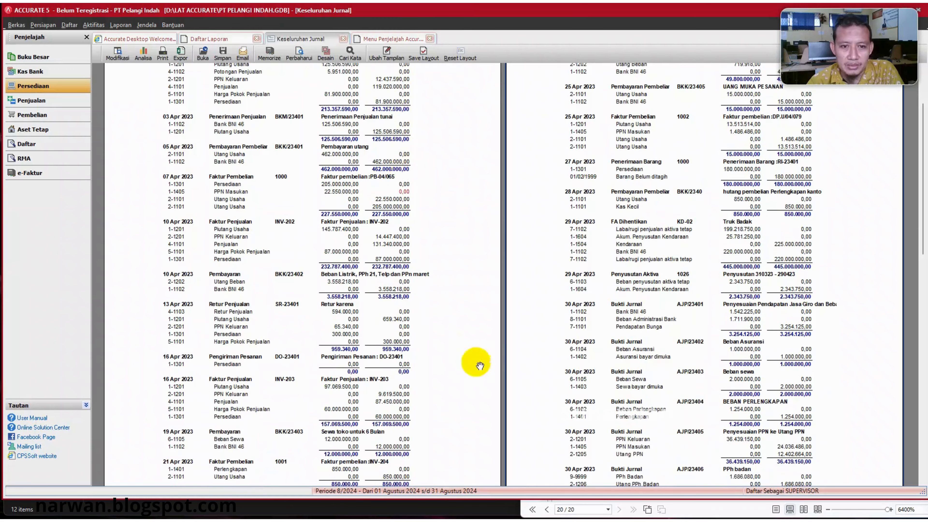
left_click(167, 125)
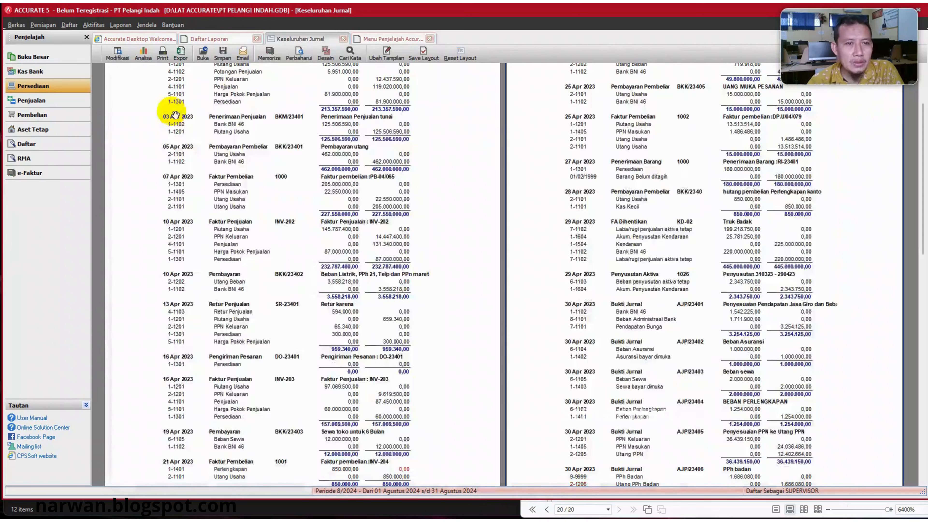
Export all pages of the Keseluruhan Jurnal report to the LAT ACCURATE folder as a PDF named "keselruhan jurnal".
left_click(180, 55)
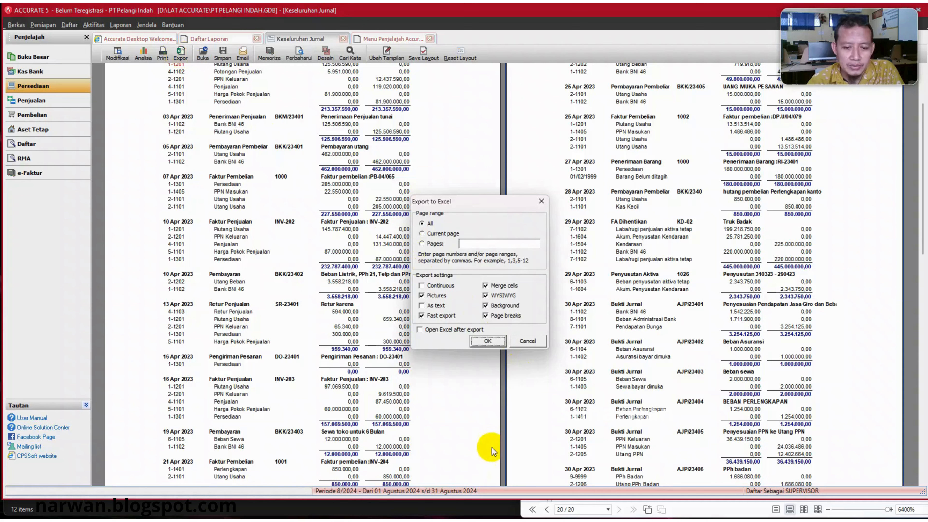
left_click(472, 342)
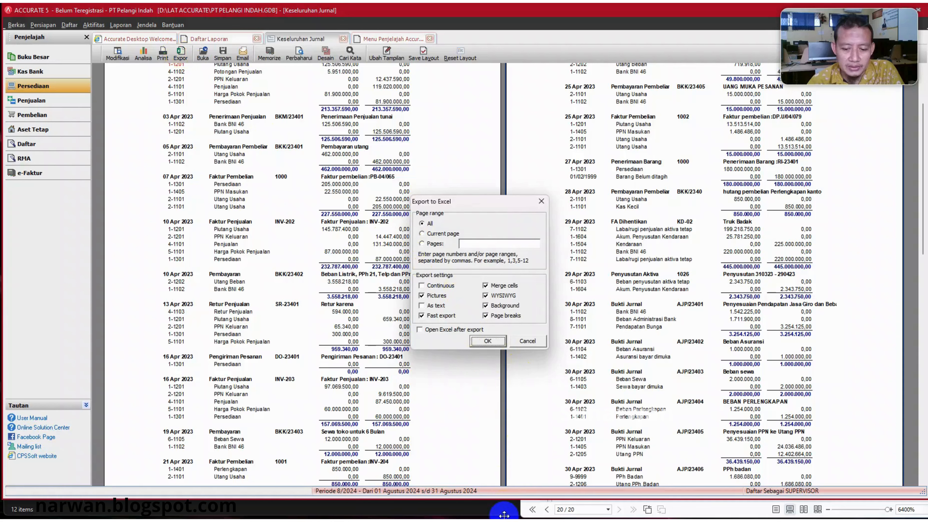
left_click(222, 55)
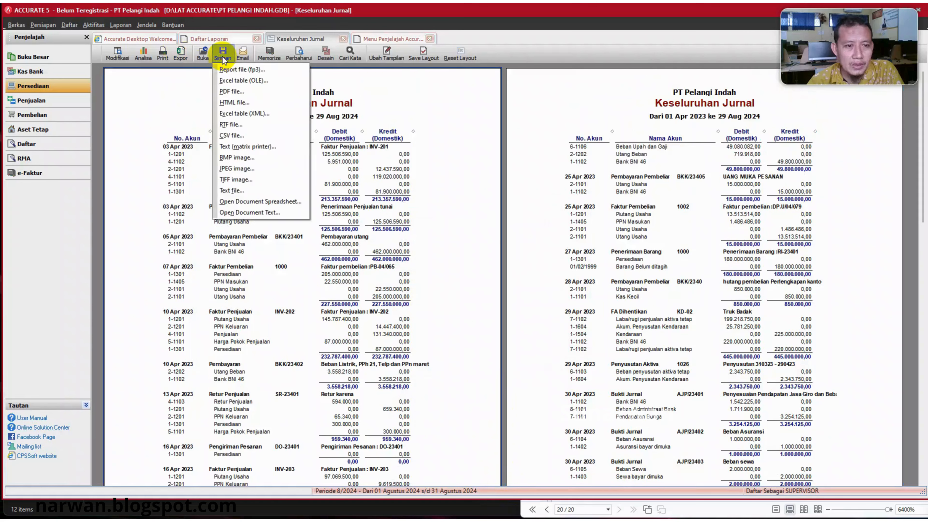
left_click(231, 91)
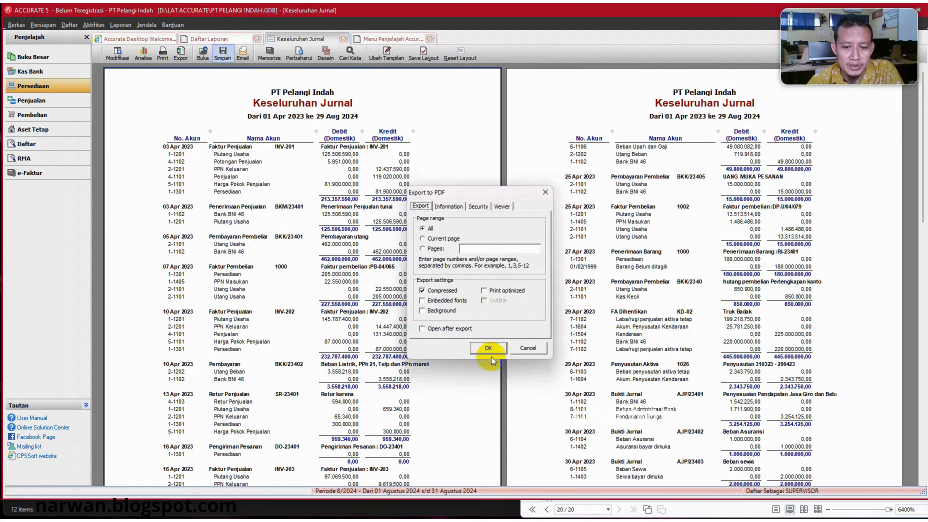
left_click(487, 348)
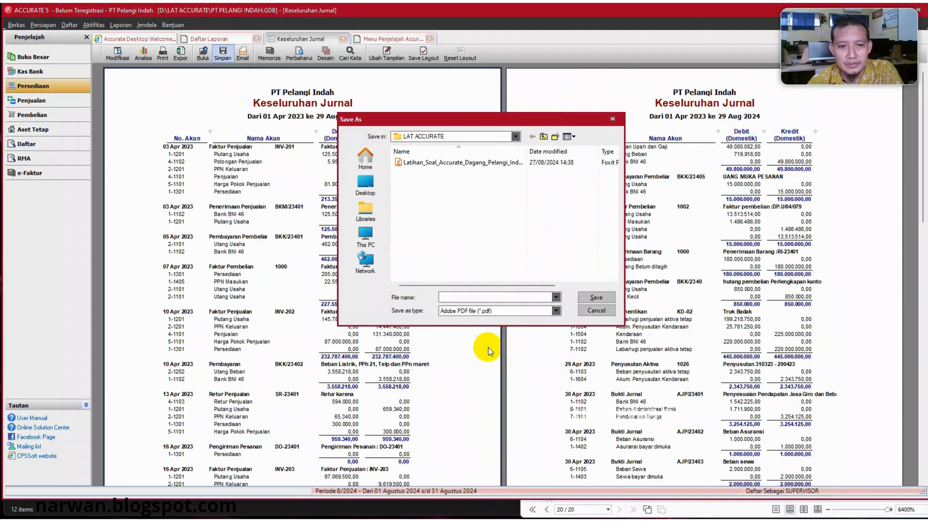
type("k")
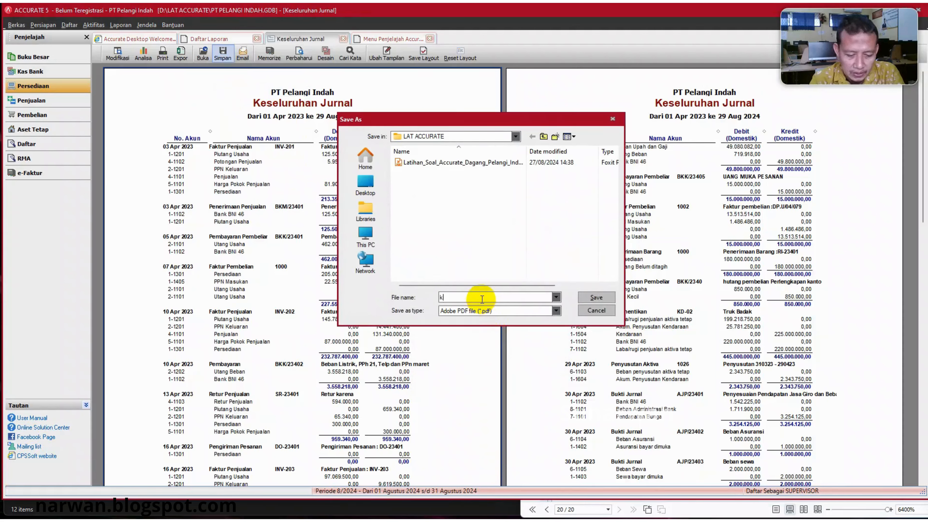
type("esel")
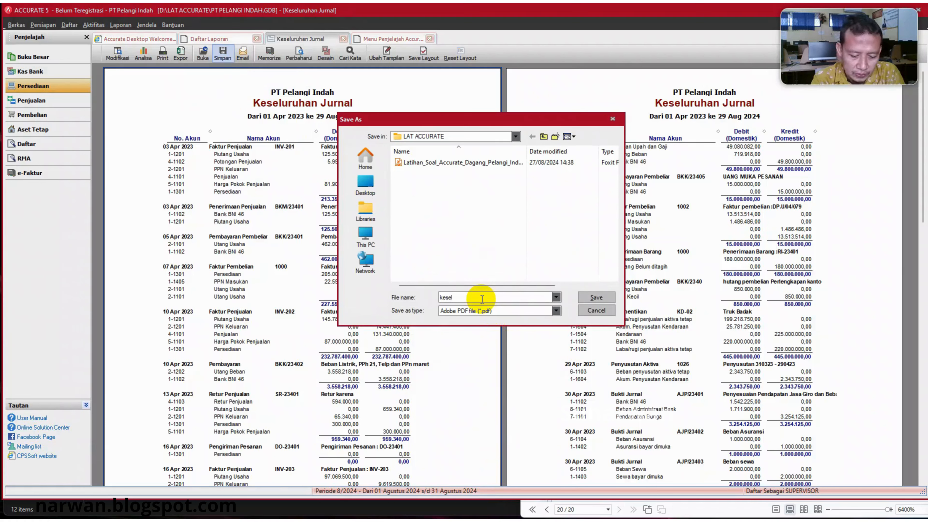
type("ruh")
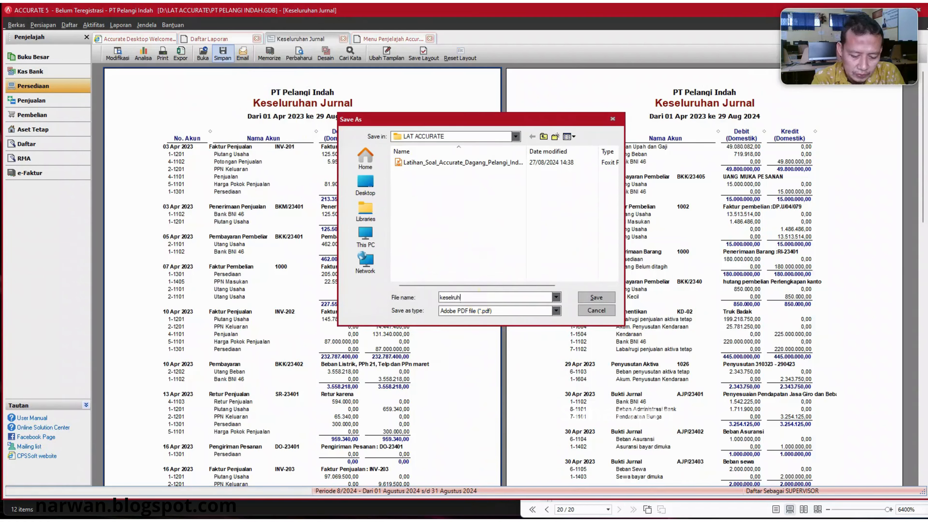
type("an jurnal")
key("Return")
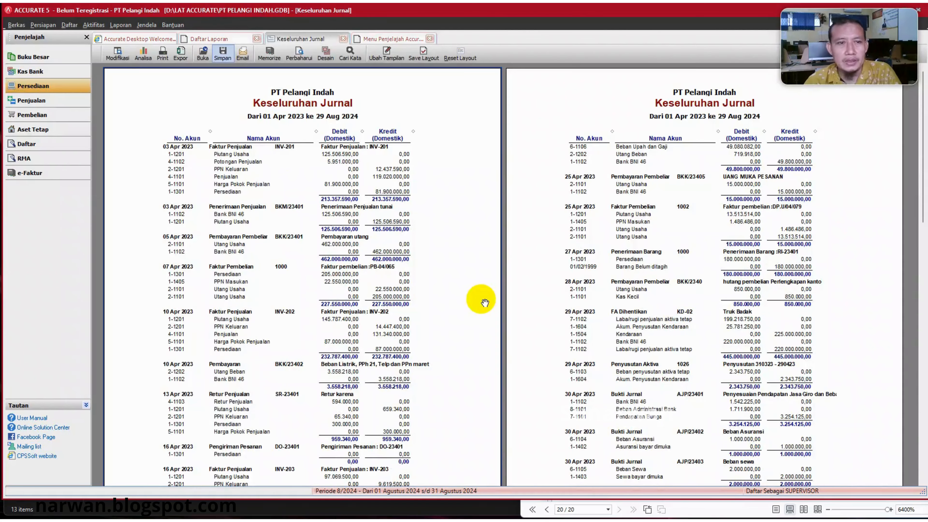
Open the format settings of the Neraca (Standar) report in the Laporan Keuangan category.
left_click(120, 25)
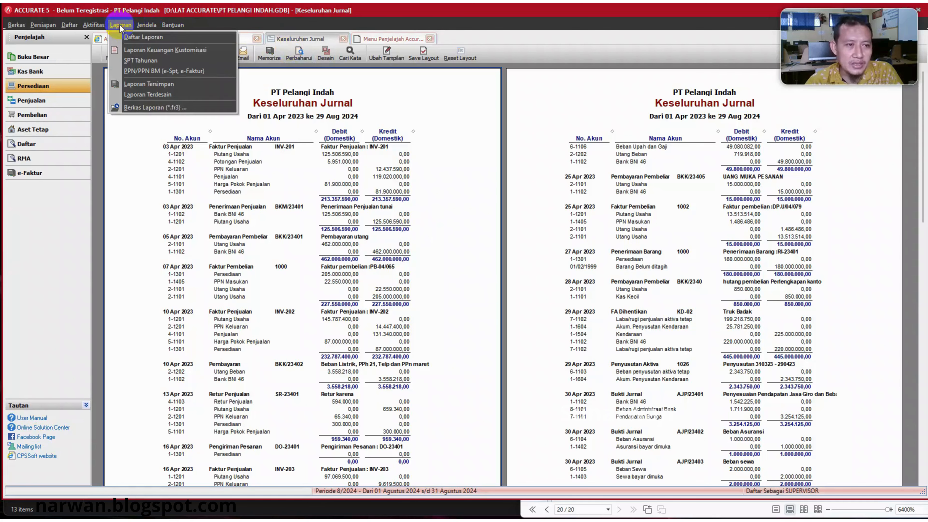
left_click(124, 36)
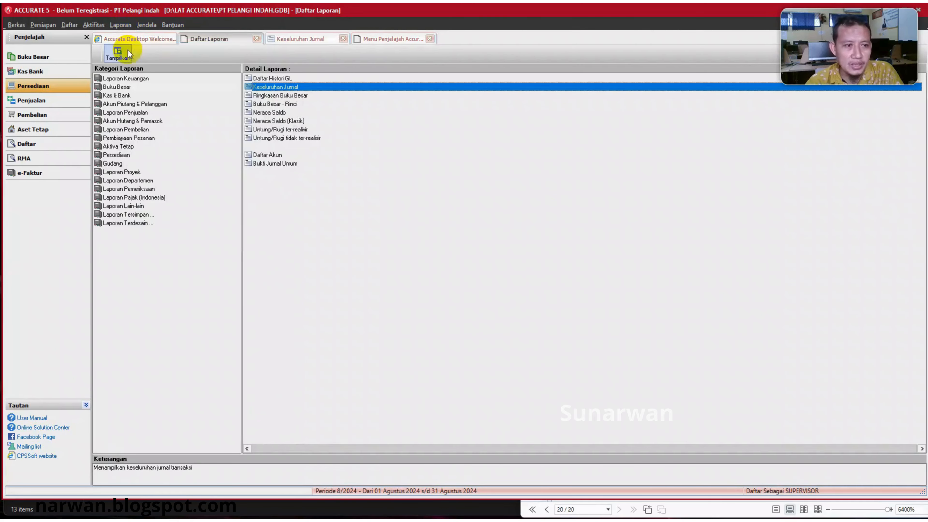
left_click(126, 78)
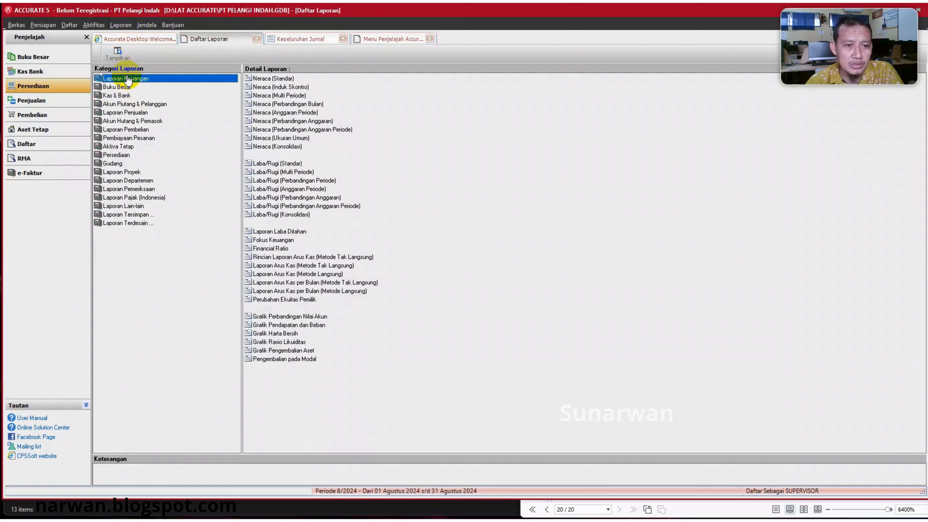
left_click(270, 78)
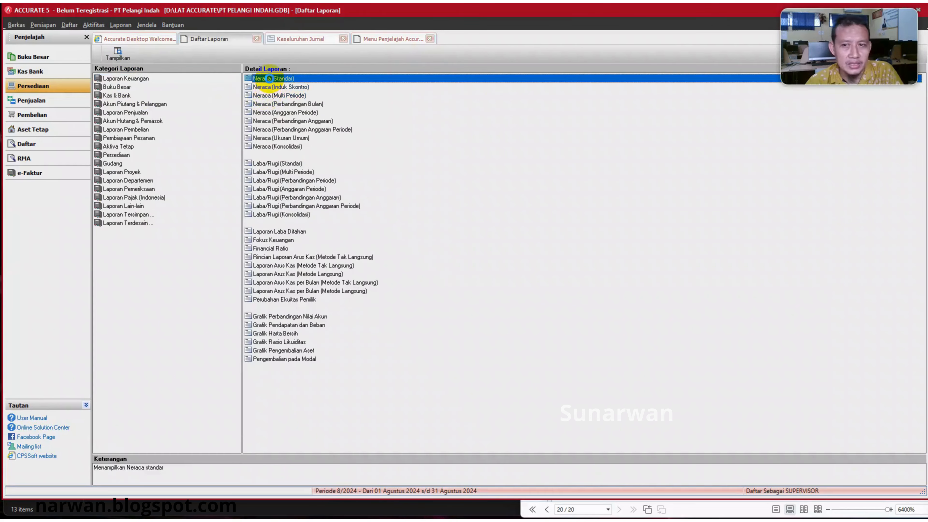
double_click(269, 78)
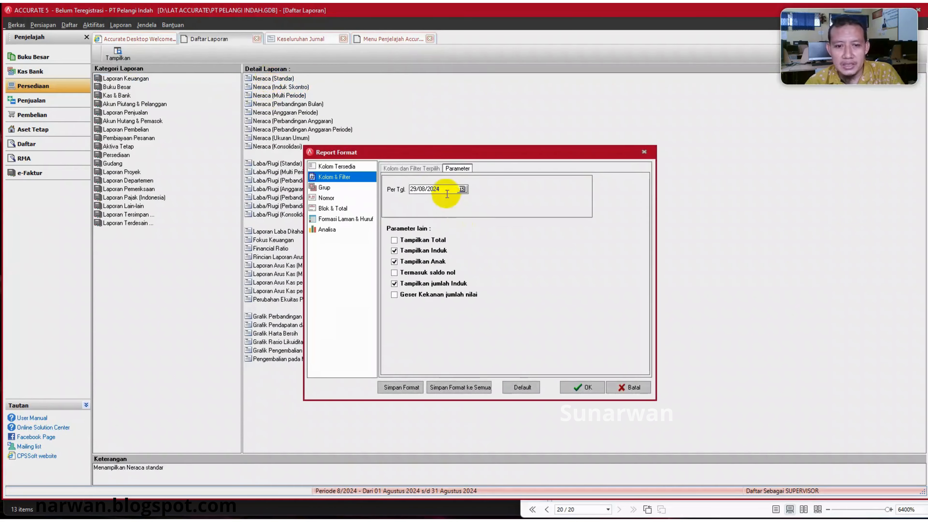
Set the Neraca (Standar) date to 30/04/2023, generate the report and review it down to the equity section.
left_click_drag(447, 194, 375, 178)
type("3")
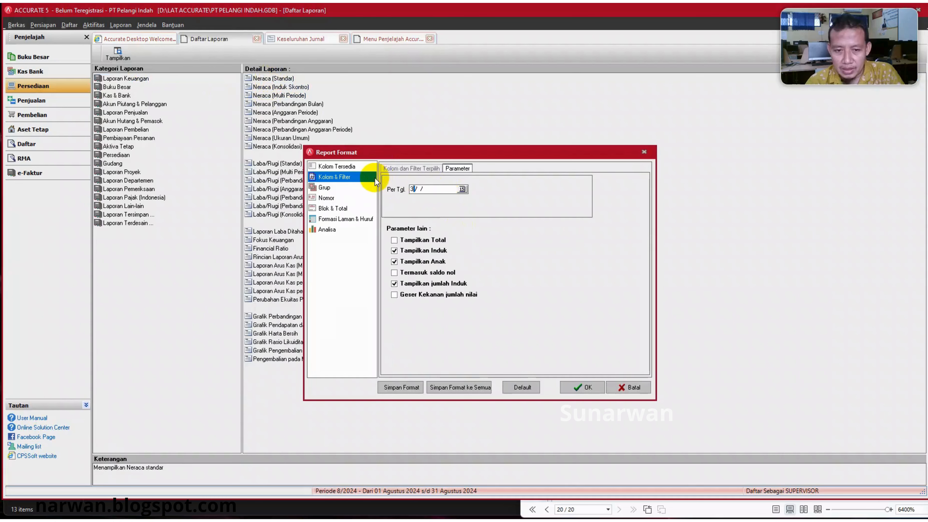
type("0/04/20")
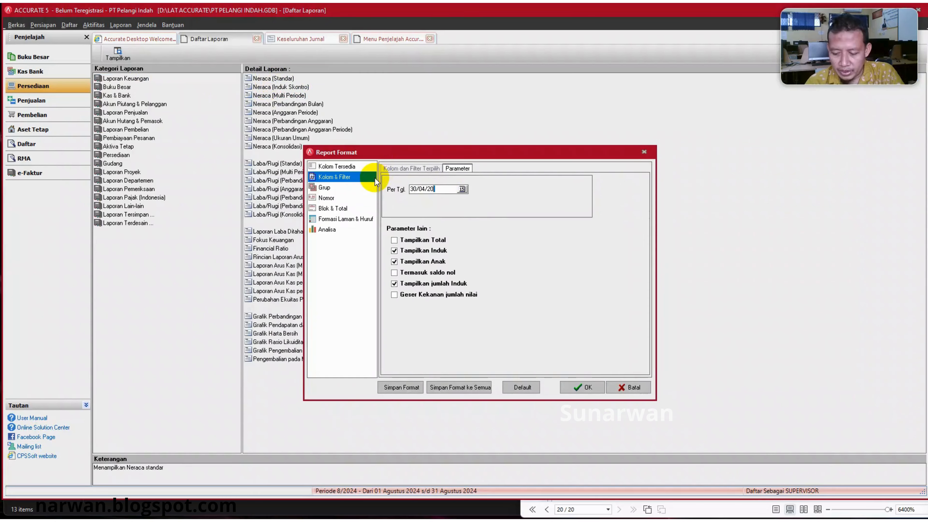
type("23")
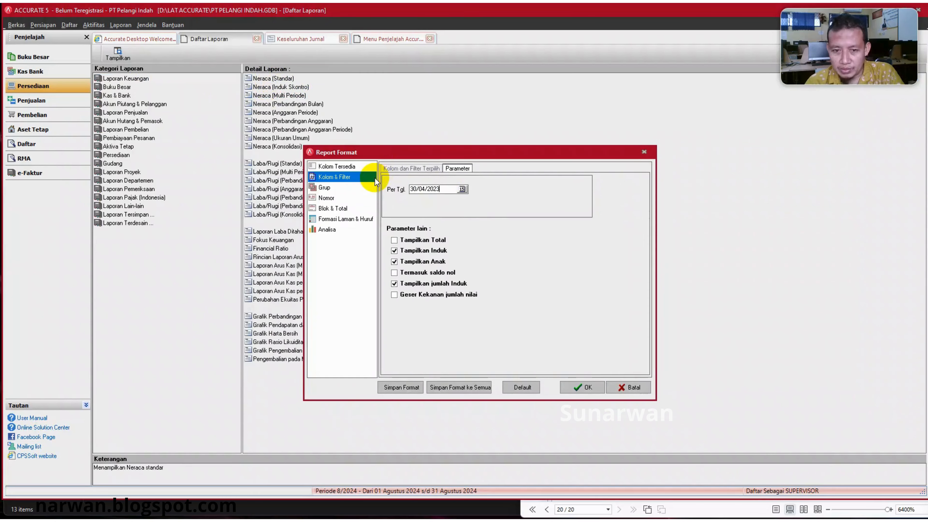
left_click(581, 388)
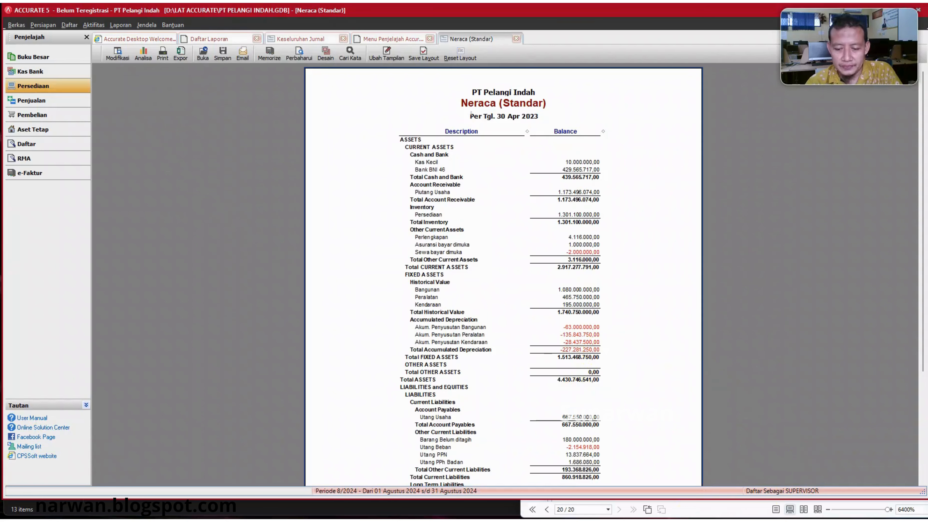
scroll(562, 218, "down", 4)
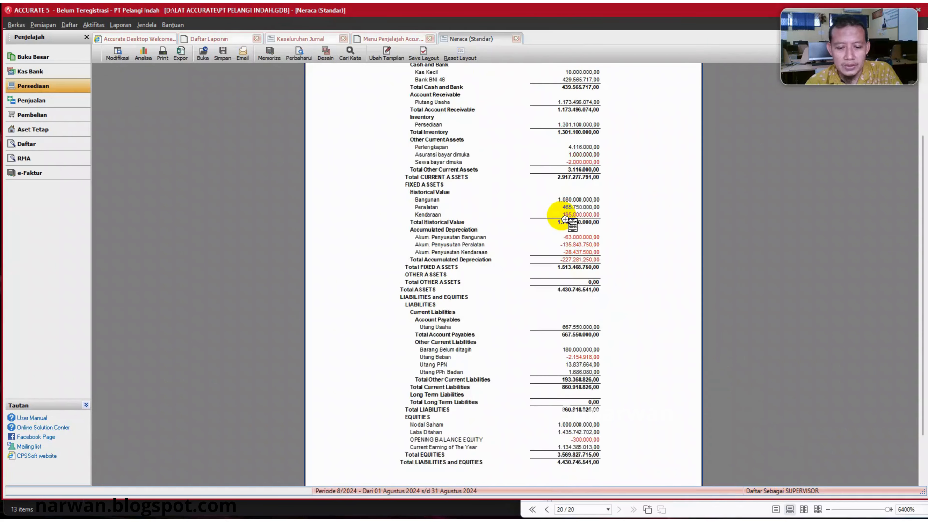
scroll(565, 219, "down", 1)
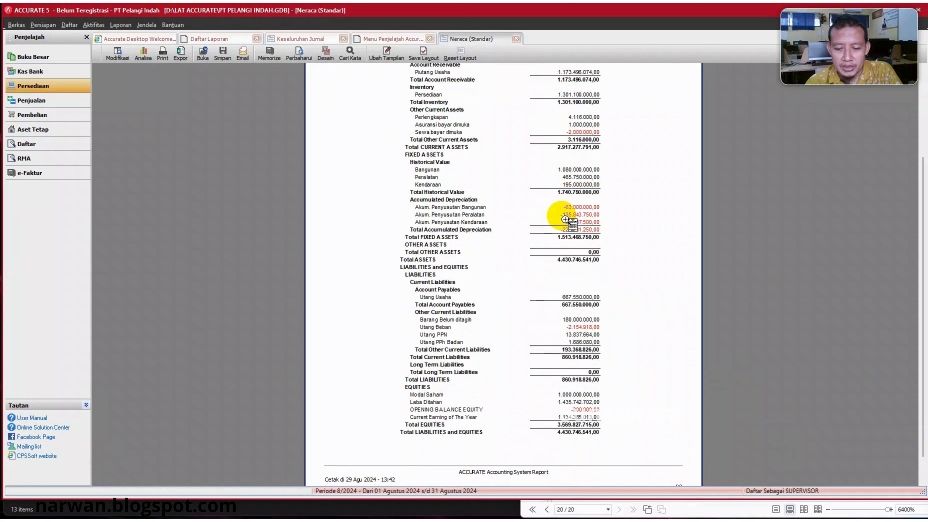
scroll(565, 220, "down", 1)
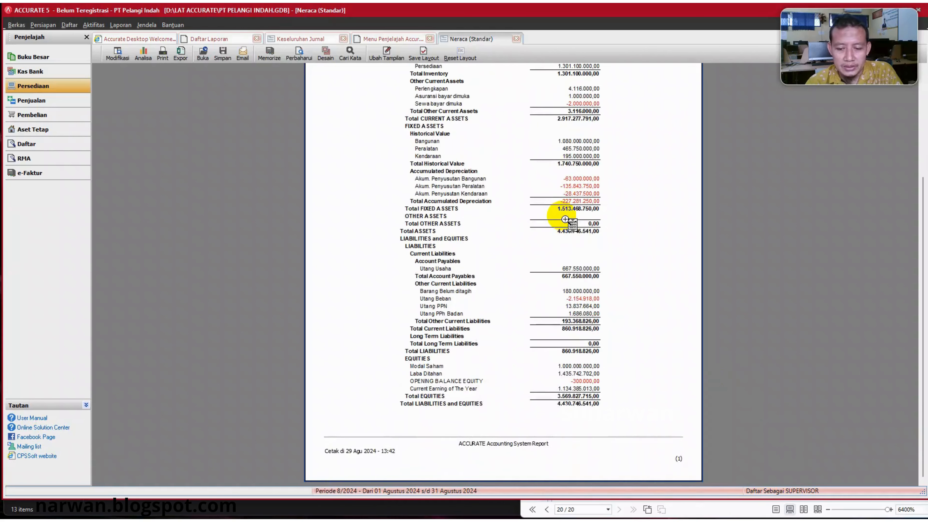
scroll(565, 220, "up", 1)
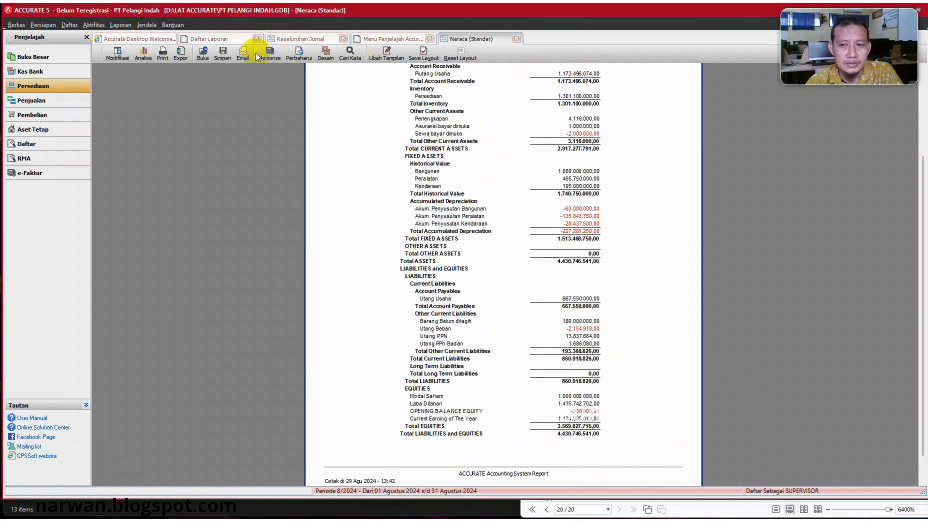
Open the format settings of the Laba/Rugi (Standar) report from the report list, ready to change its start date.
left_click(116, 26)
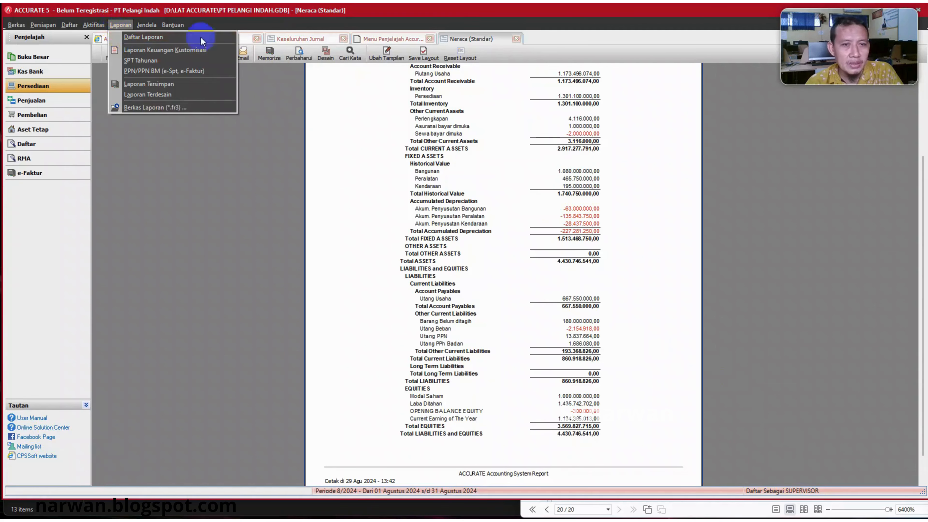
left_click(397, 38)
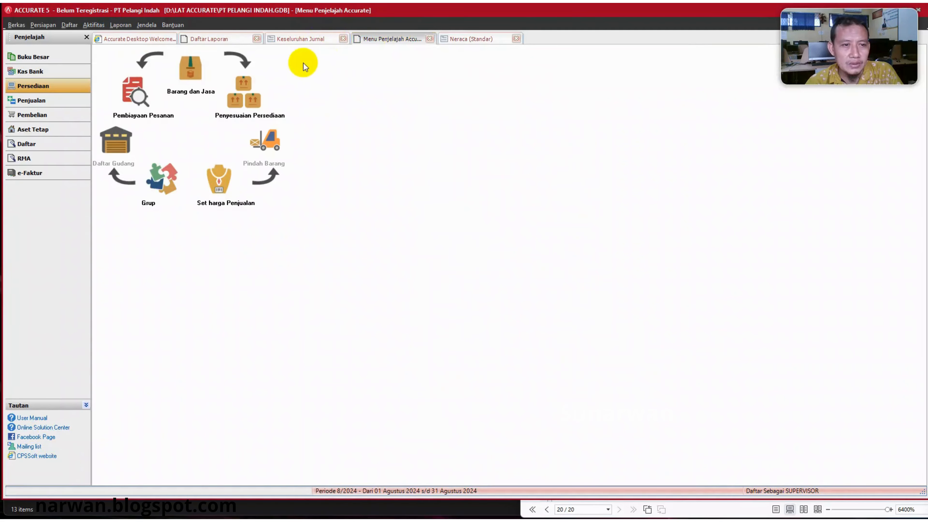
left_click(219, 39)
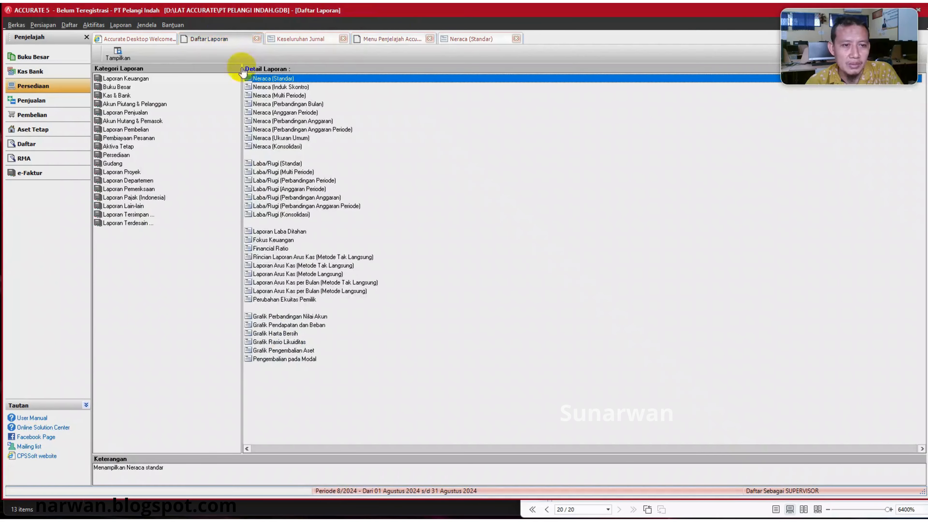
left_click(290, 161)
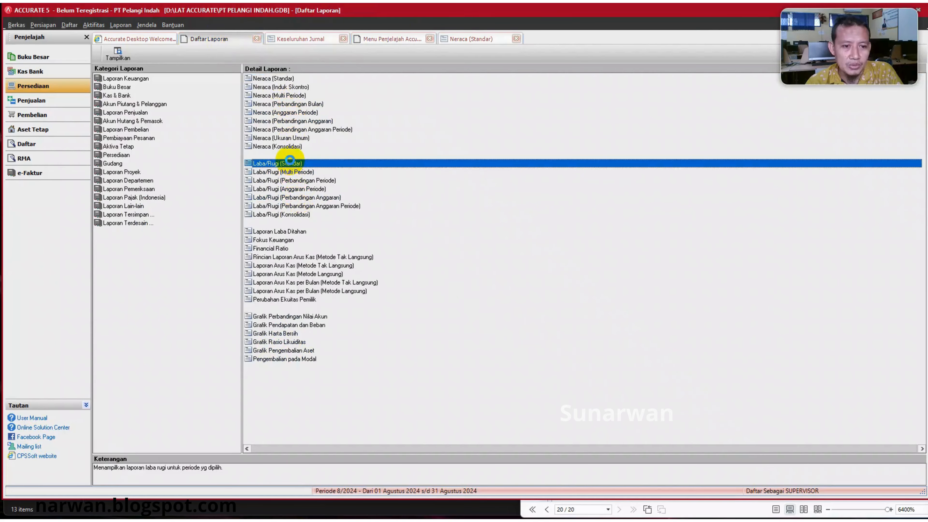
double_click(290, 162)
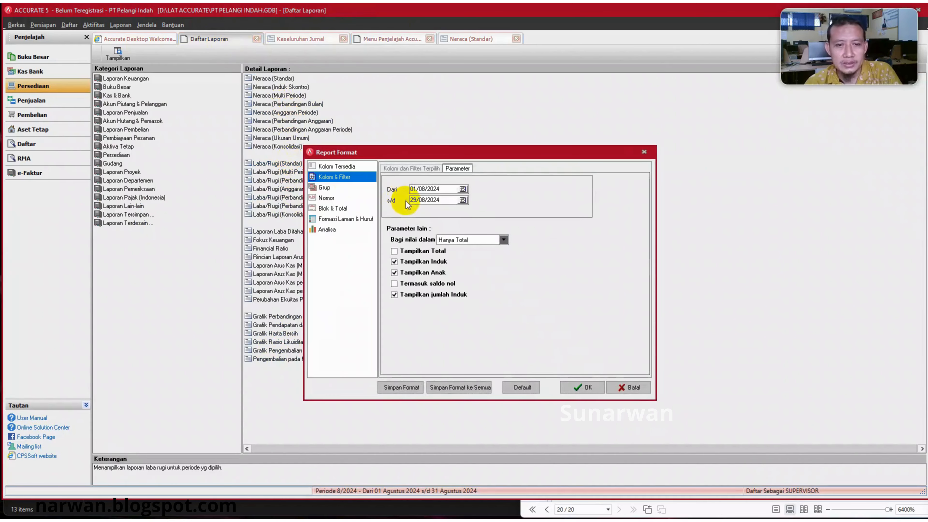
left_click(454, 191)
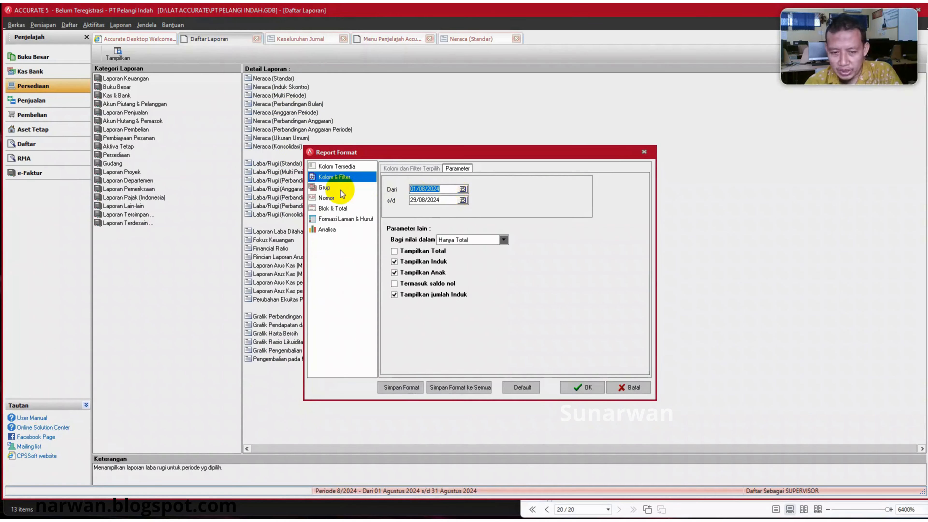
type("01/02/3")
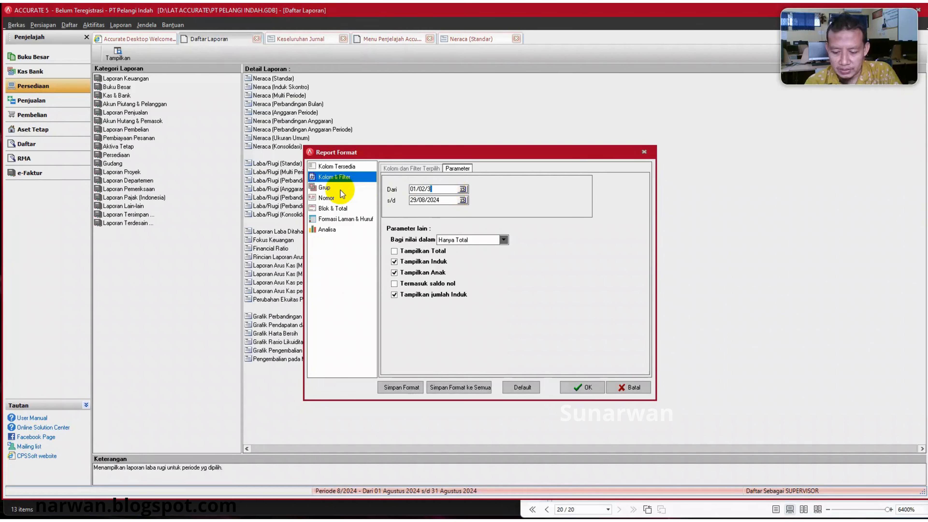
key("BackSpace")
key("BackSpace")
key("BackSpace")
type("012")
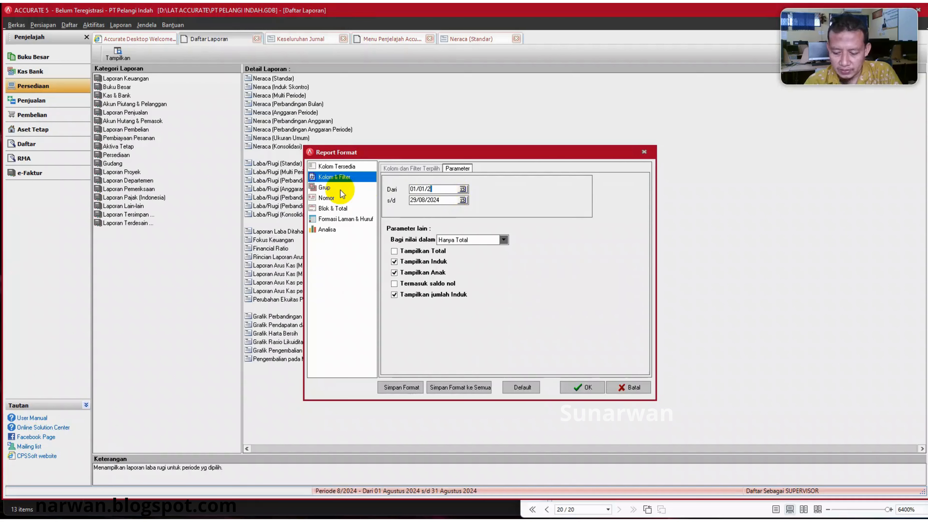
key("BackSpace")
key("BackSpace")
key("BackSpace")
key("BackSpace")
key("BackSpace")
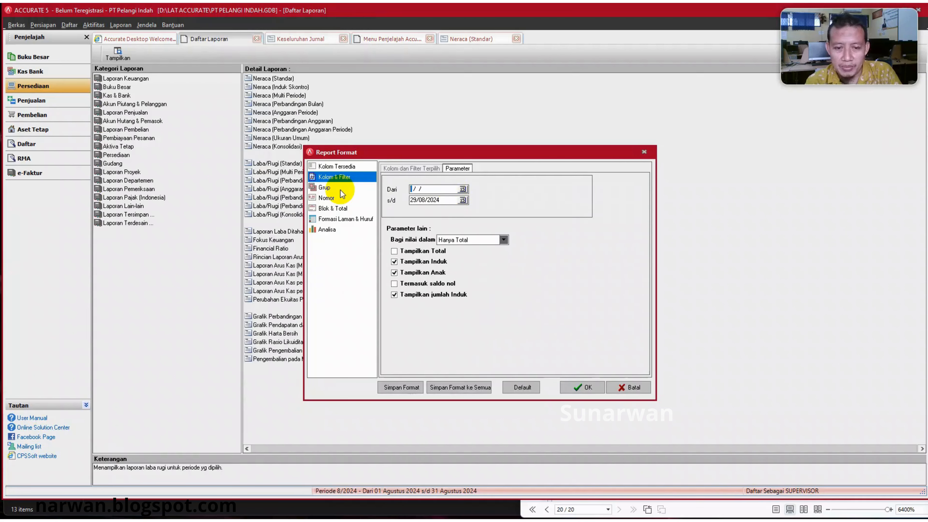
Set the Laba/Rugi (Standar) period from 01/04/2023 to 30/04/2023 and generate the report.
type("01/0")
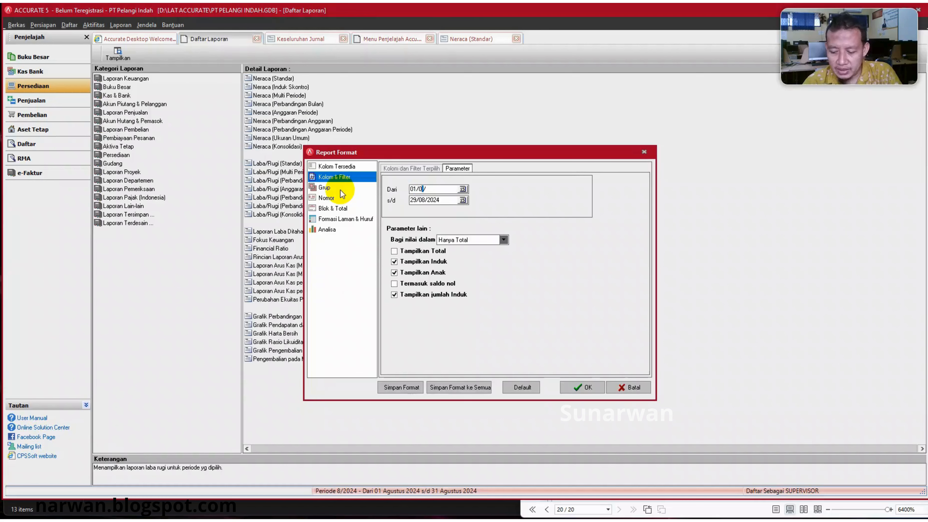
type("4")
type("3")
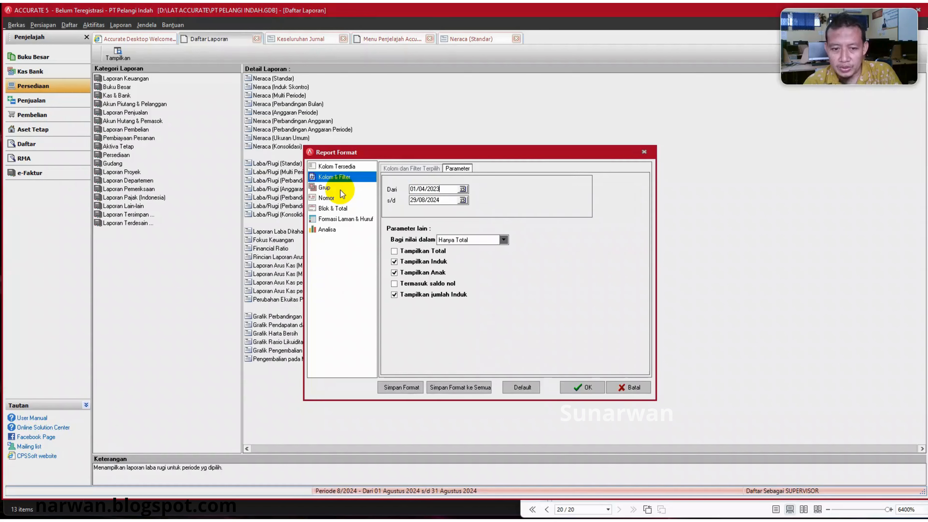
key("Tab")
type("30/0")
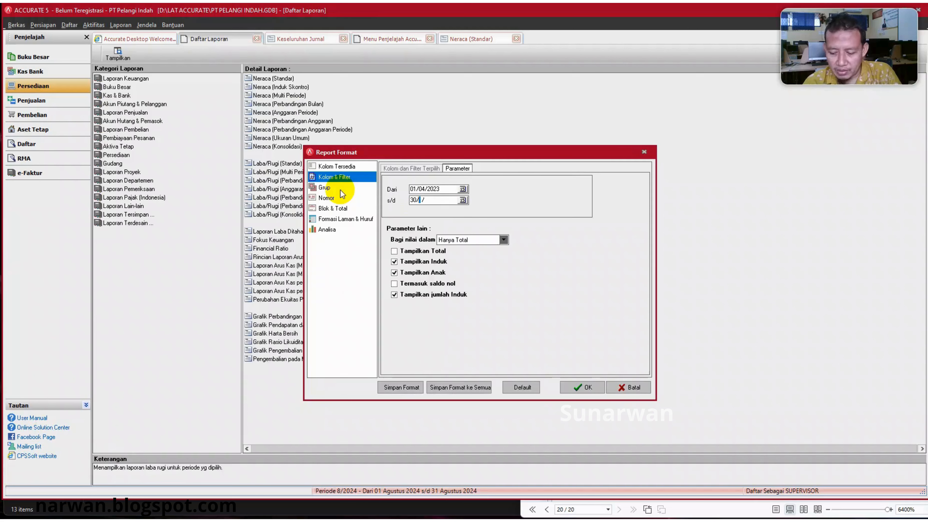
type("4/2023")
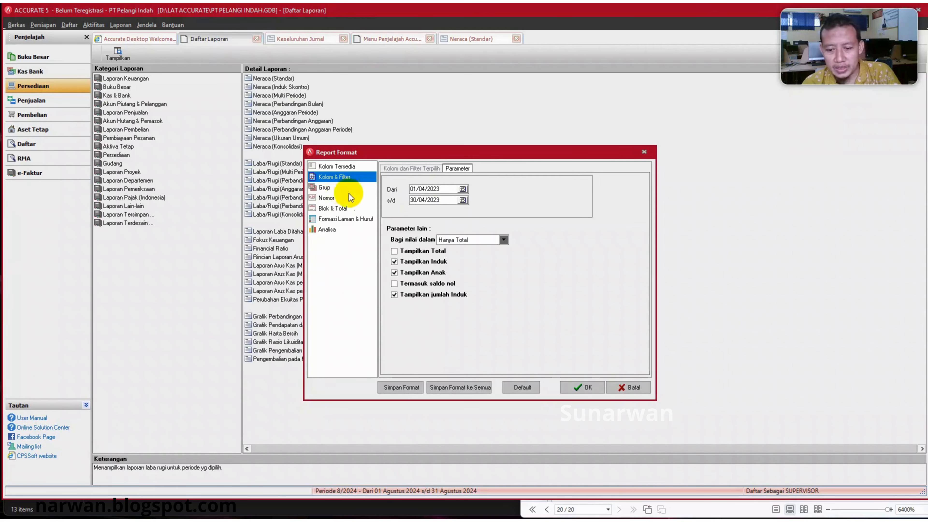
left_click(577, 387)
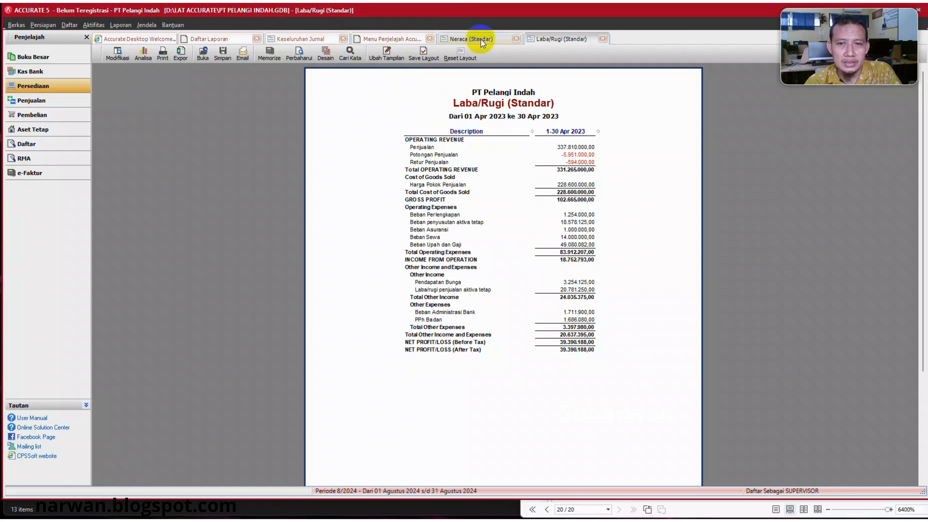
Generate the Laporan Laba Ditahan report for the year 2023 from the report list.
left_click(220, 38)
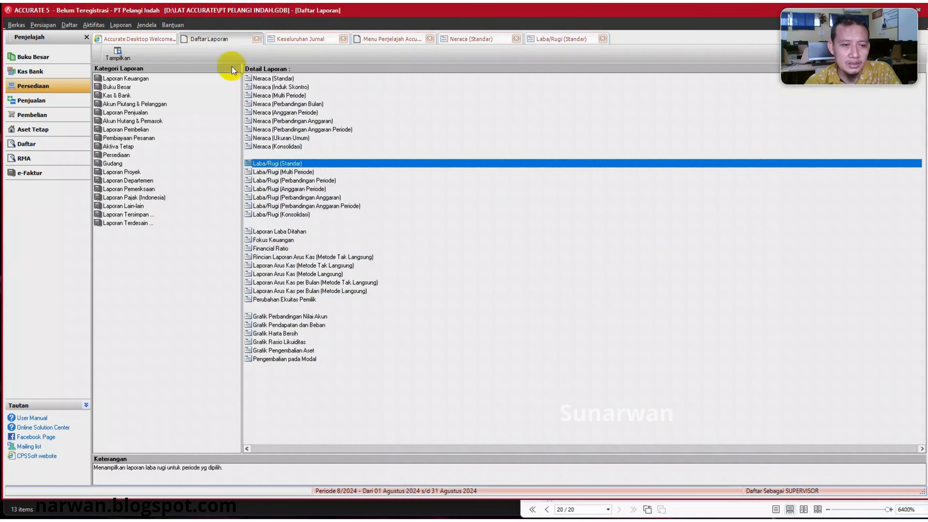
left_click(492, 502)
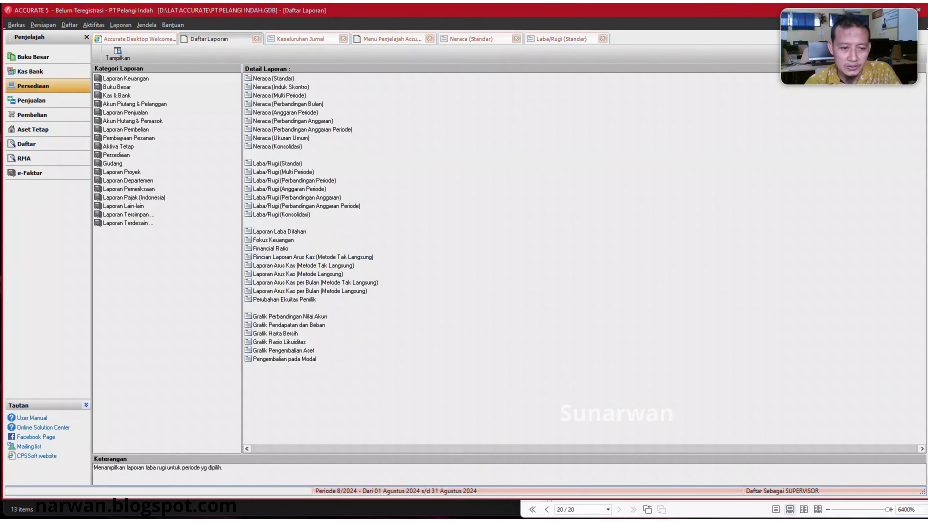
double_click(280, 233)
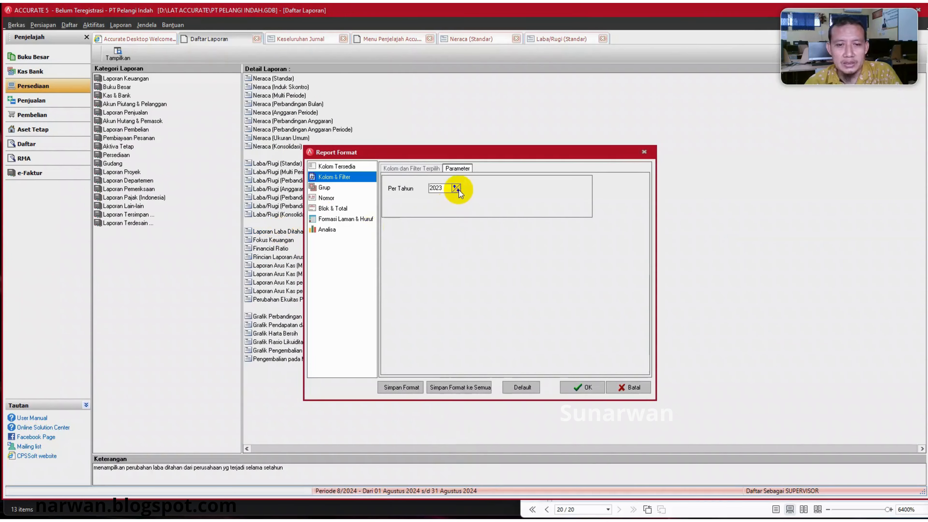
left_click(575, 387)
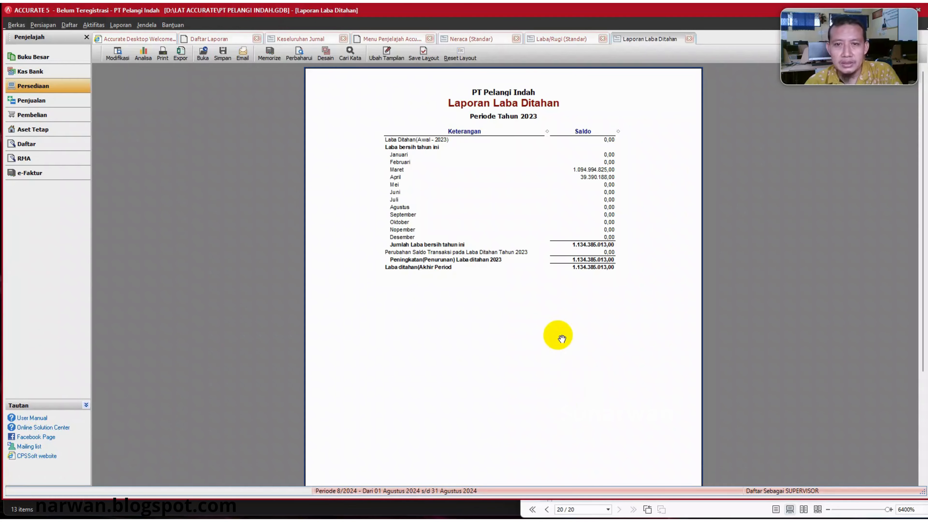
Review the open Laba/Rugi and Neraca reports and check the 30 April 2023 entries in Keseluruhan Jurnal against the Neraca.
left_click(563, 42)
left_click(479, 37)
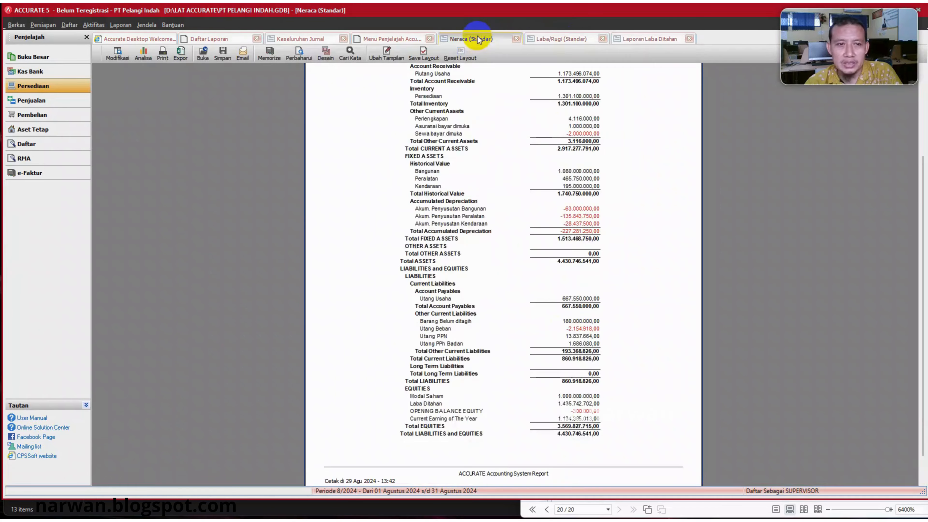
left_click(305, 36)
scroll(473, 264, "down", 10)
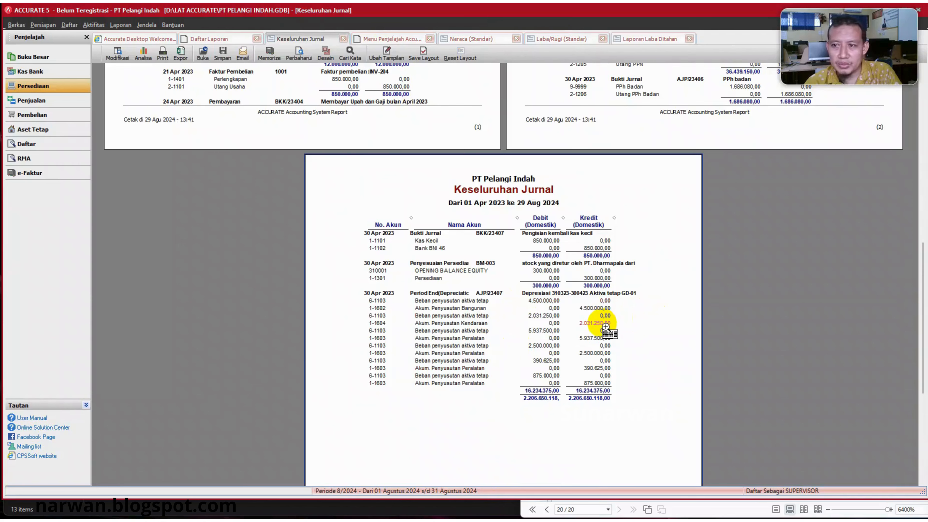
scroll(605, 327, "up", 2)
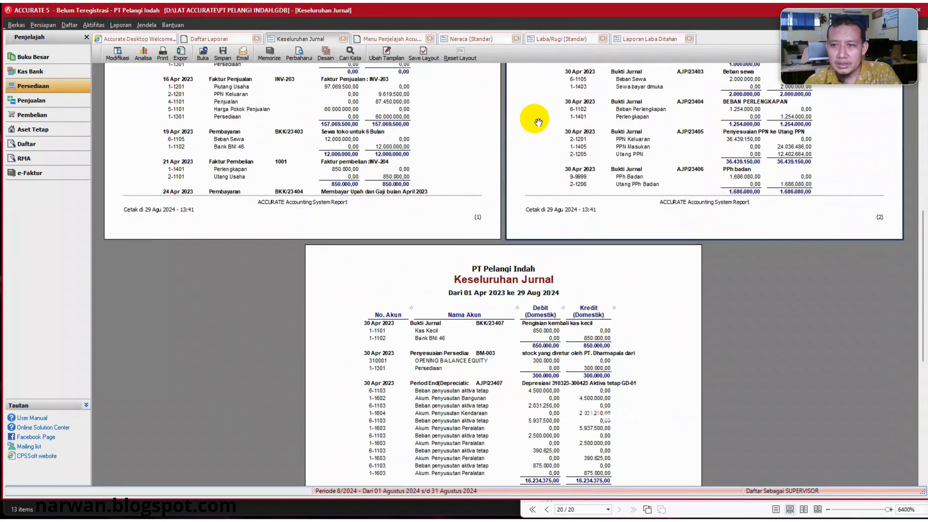
left_click(475, 38)
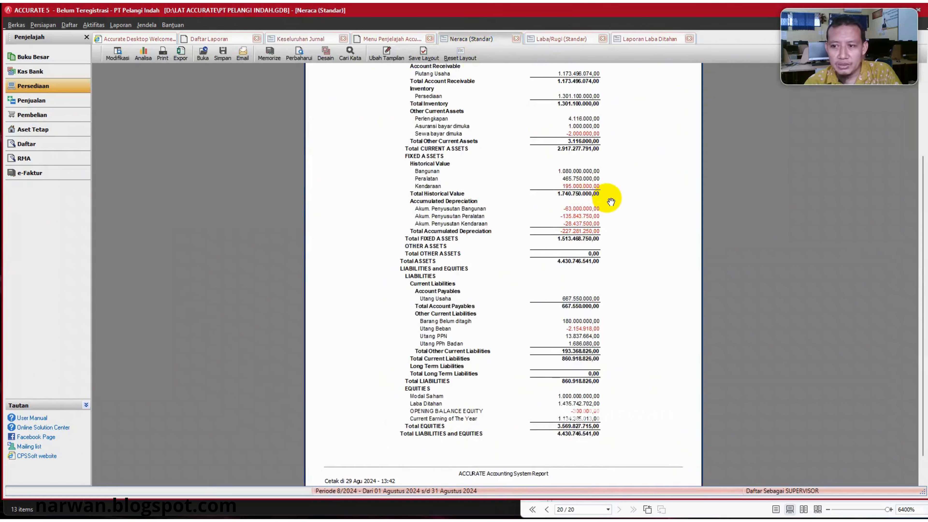
Examine the asset, liability and equity balances in the Neraca, the April 2023 Laba/Rugi figures, and the last page of Keseluruhan Jurnal.
scroll(611, 202, "up", 2)
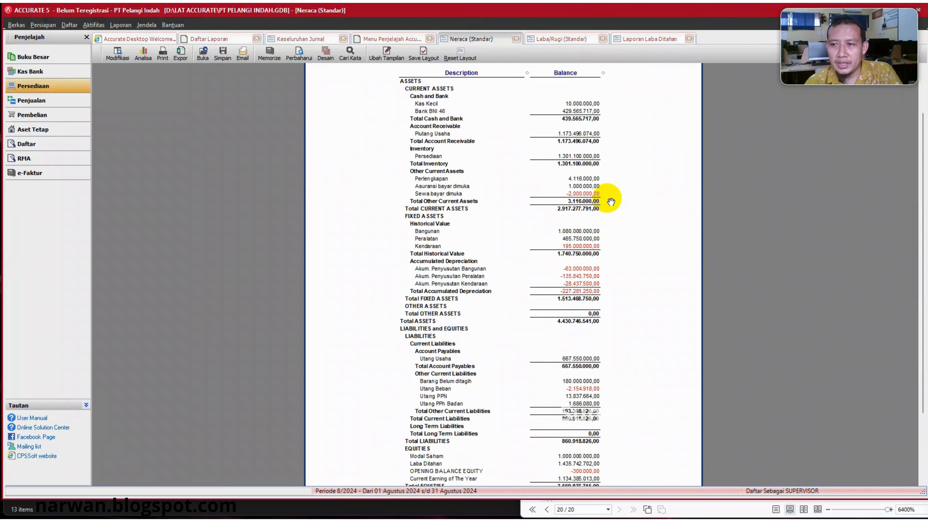
scroll(611, 201, "down", 2)
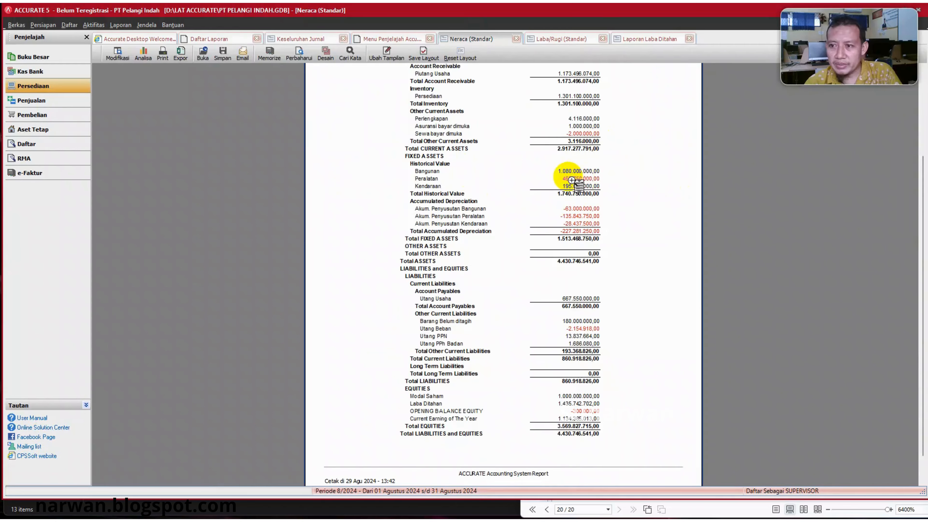
scroll(571, 181, "up", 1)
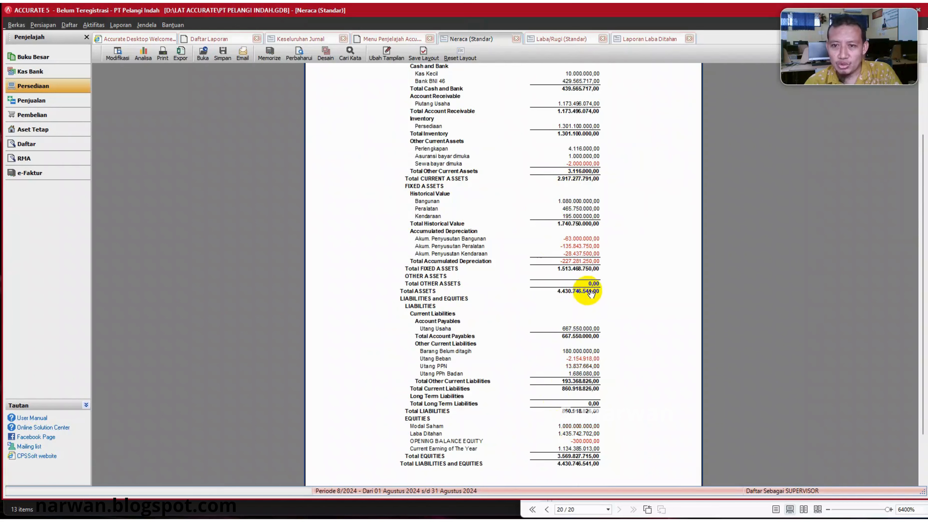
scroll(591, 293, "up", 3)
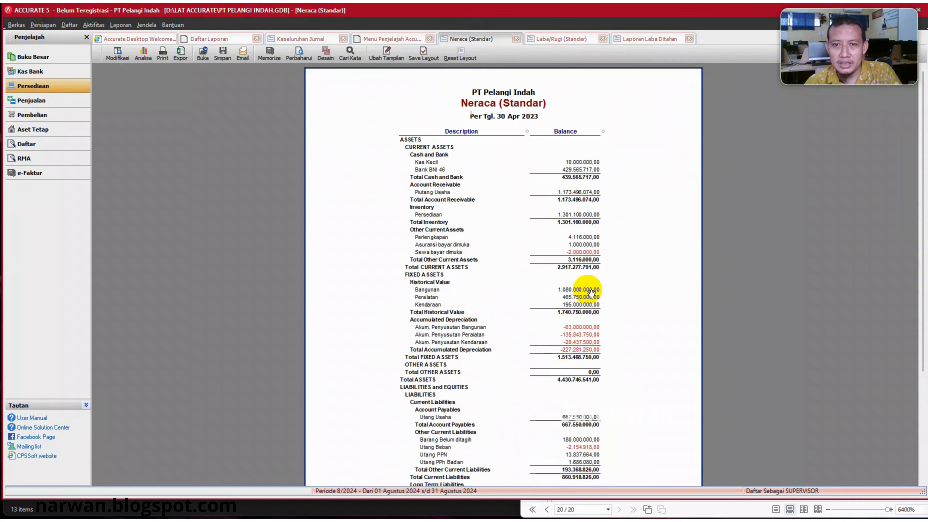
left_click(543, 38)
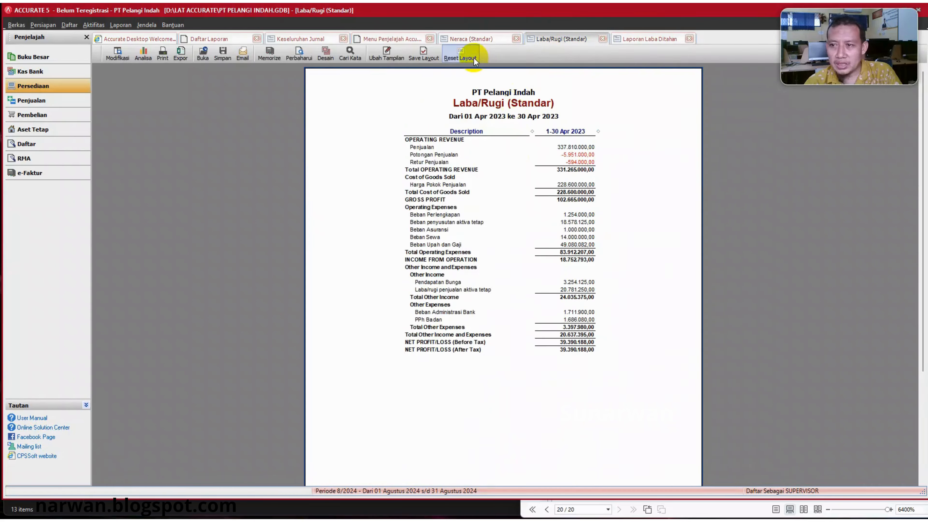
left_click(288, 40)
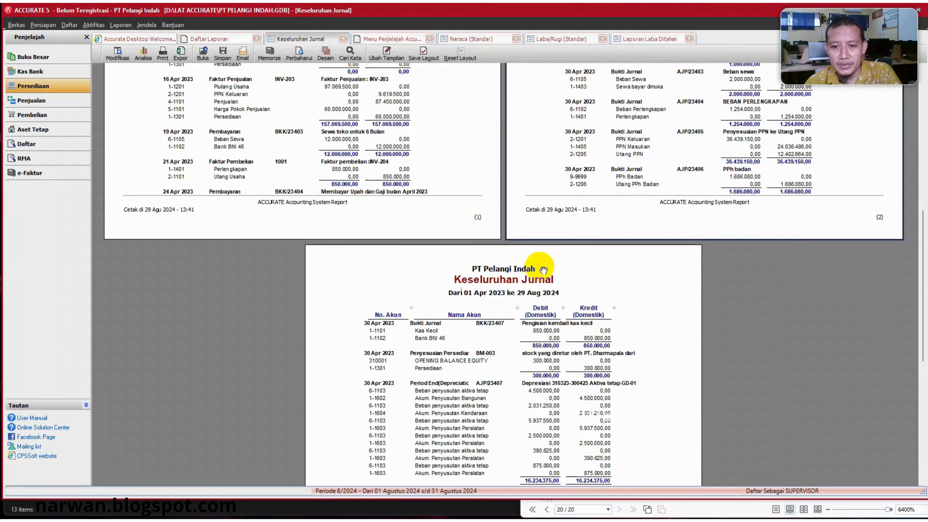
scroll(543, 270, "down", 3)
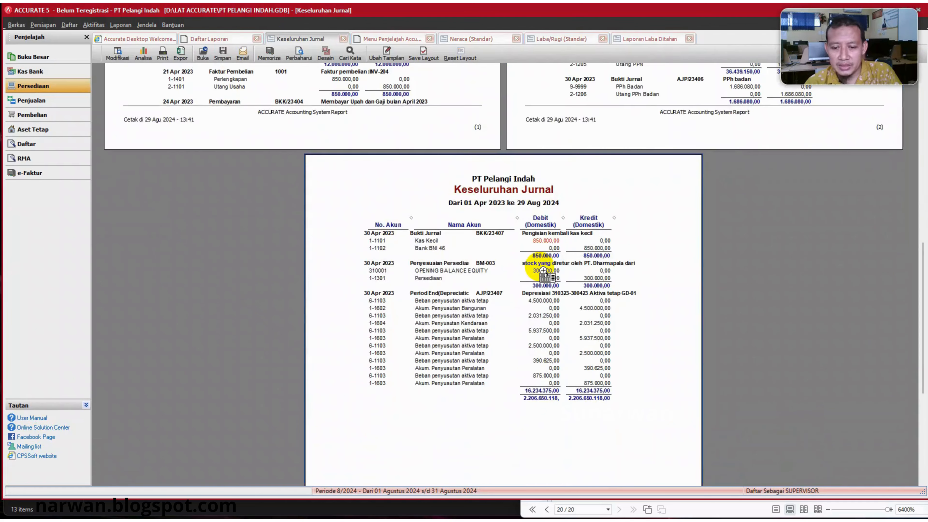